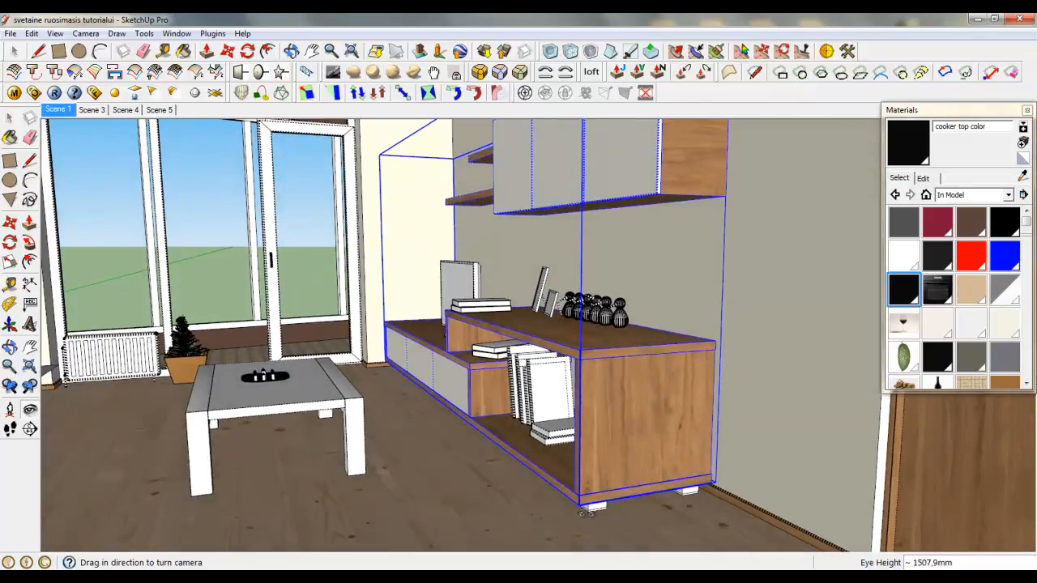
Step: Open the upper wall cabinet group above the TV unit for editing
scroll(579, 509, up, 4)
key(o)
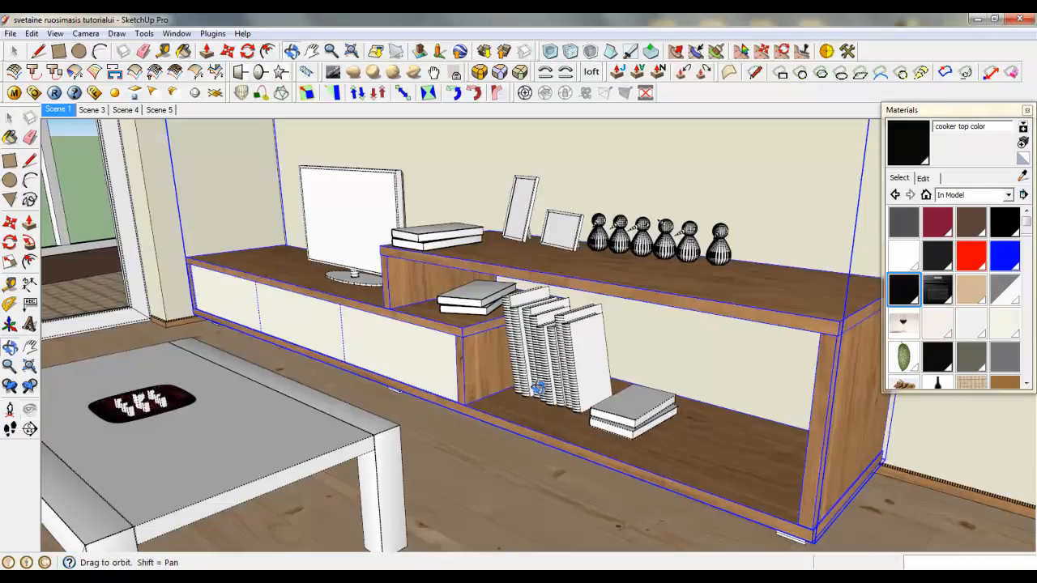
middle_drag(537, 388, 474, 395)
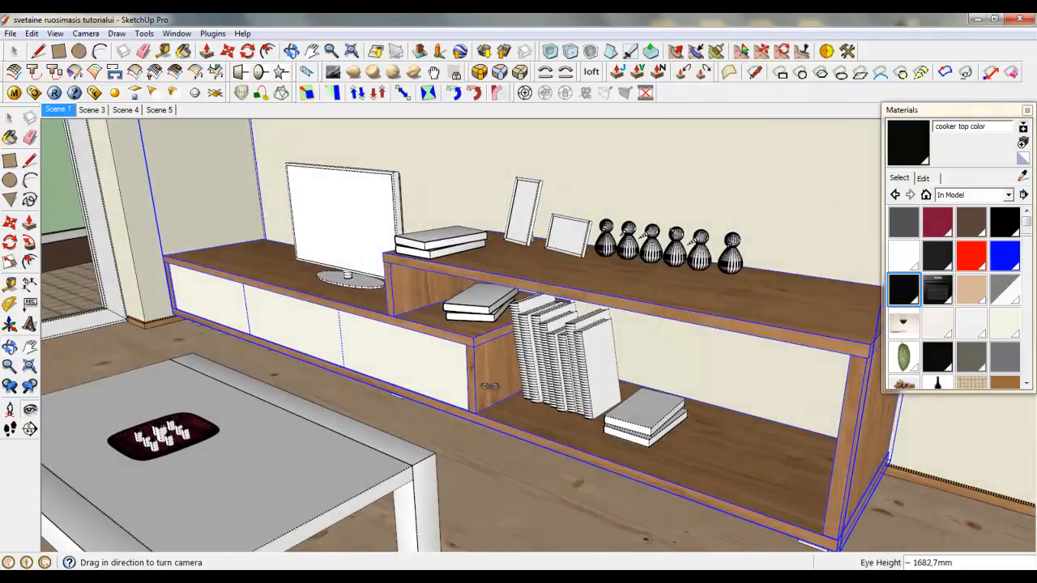
scroll(493, 368, up, 6)
scroll(463, 385, down, 4)
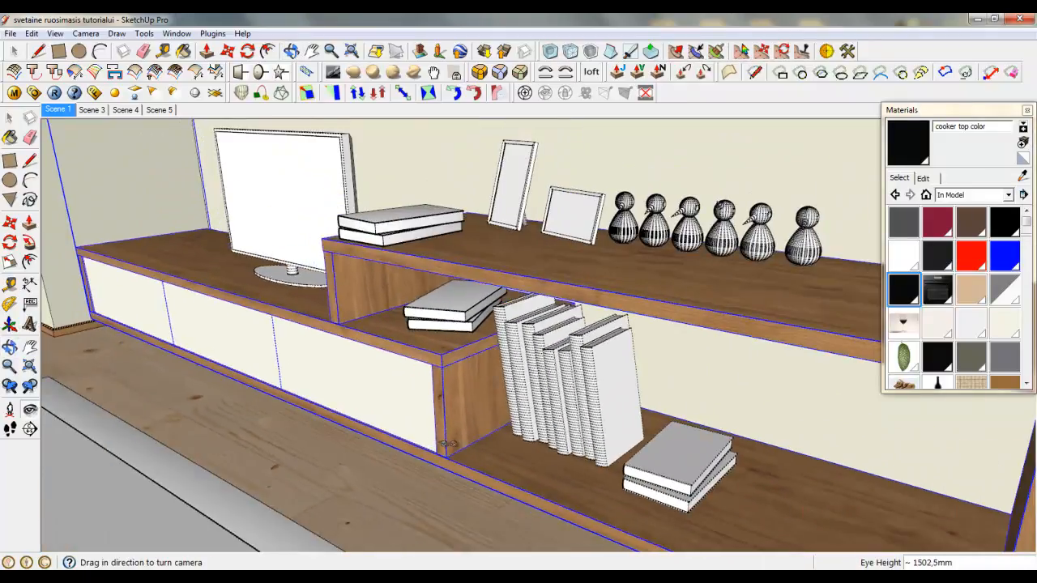
middle_drag(465, 399, 590, 294)
drag(591, 294, 670, 231)
click(15, 51)
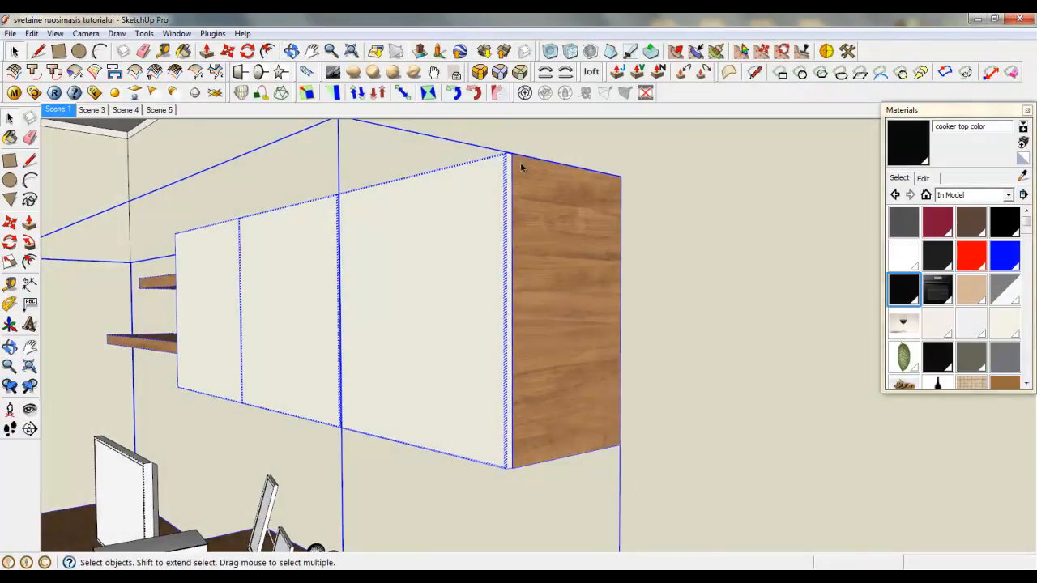
double_click(544, 347)
Step: Paint the end face of the upper wall cabinet with the Wood dif material from the model
click(554, 230)
right_click(555, 226)
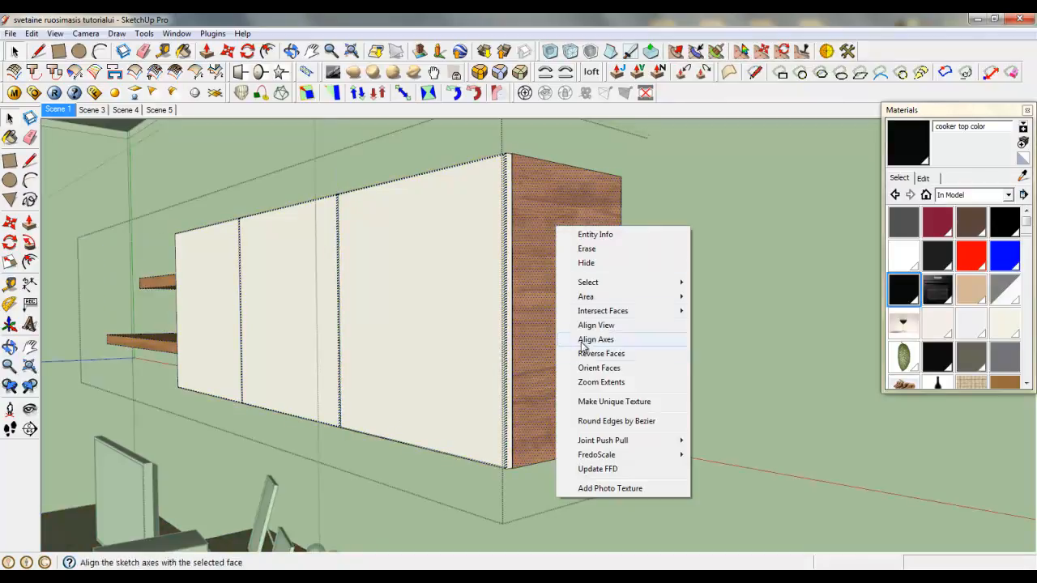
click(556, 216)
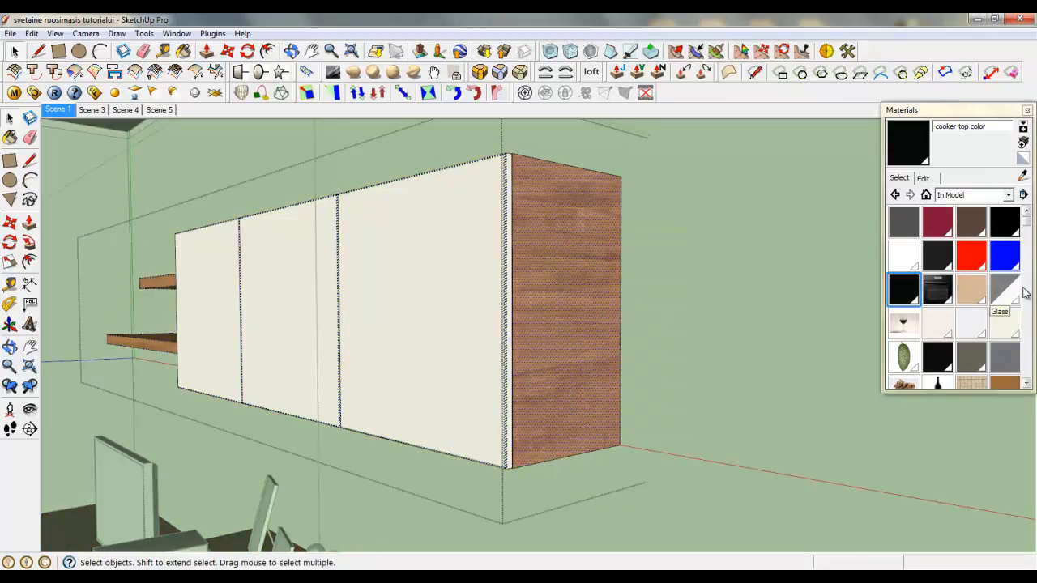
scroll(972, 300, down, 3)
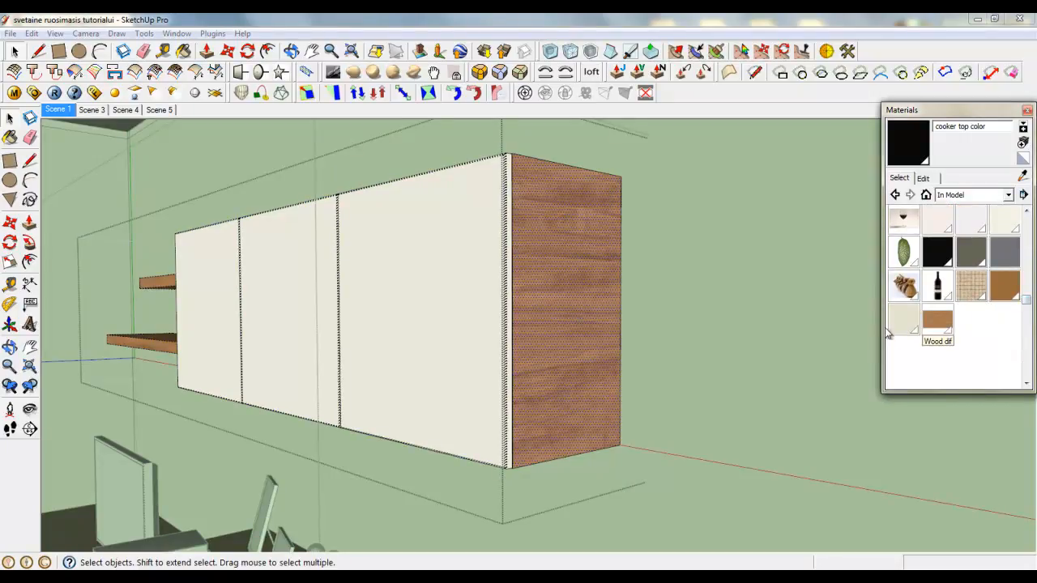
click(937, 319)
click(556, 293)
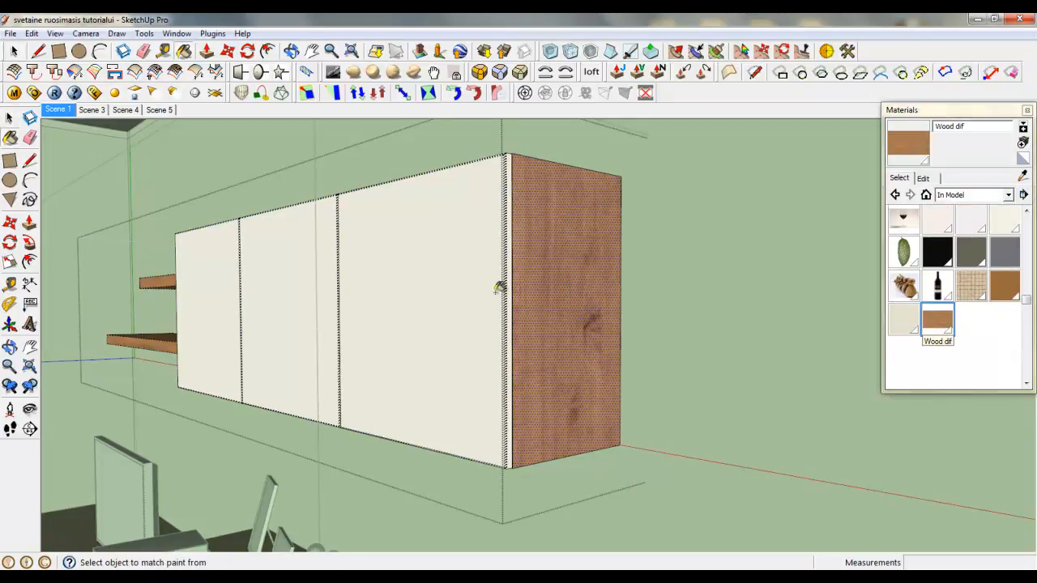
Step: Inspect the wood grain on the upper wall cabinet's painted end face
middle_drag(499, 288, 492, 234)
right_click(510, 248)
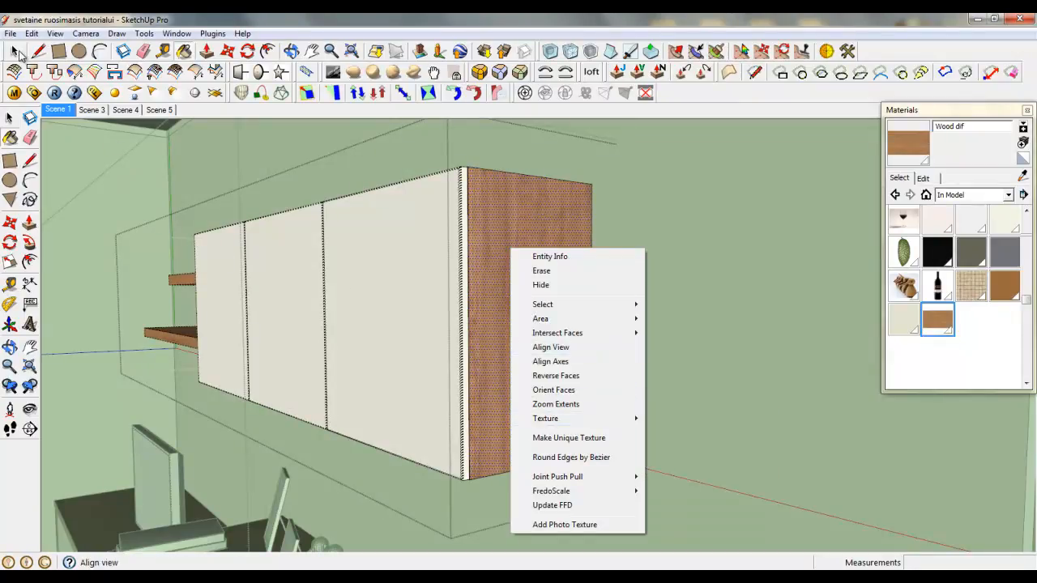
click(14, 51)
middle_drag(494, 181, 718, 178)
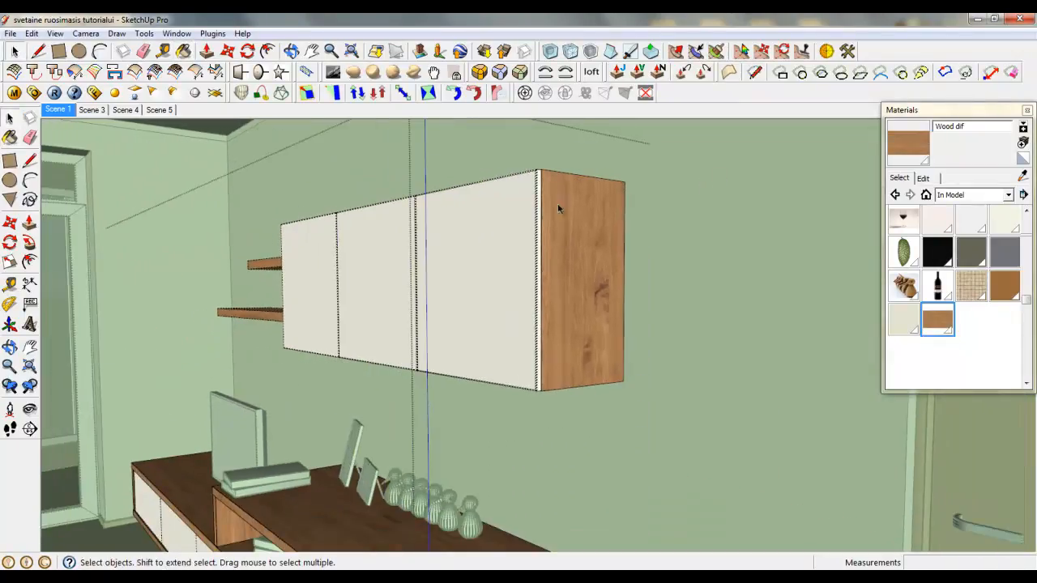
scroll(557, 209, down, 2)
middle_drag(300, 458, 683, 201)
scroll(682, 202, up, 1)
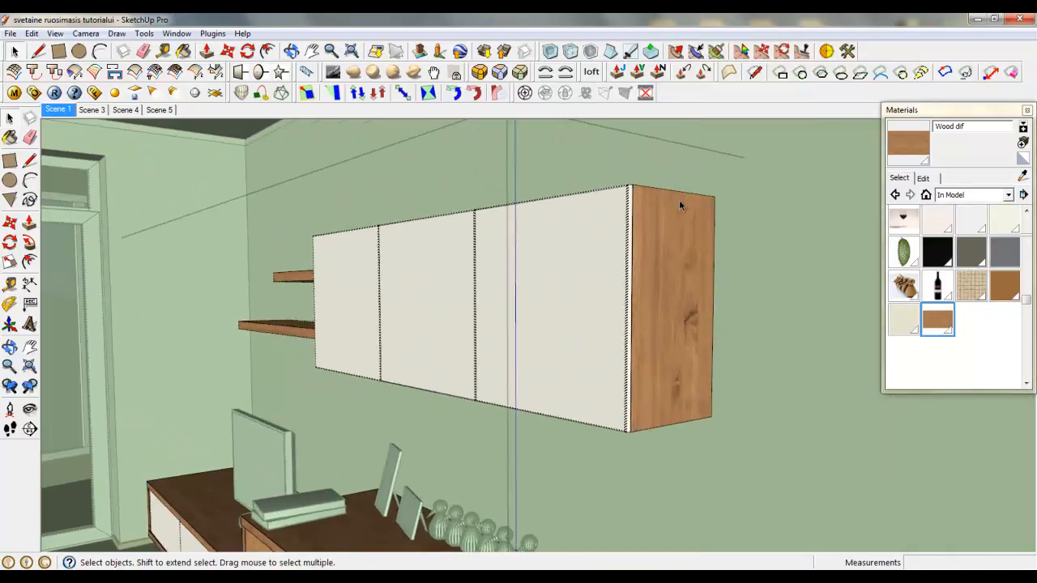
Step: Check how the wall cabinet and the lower drawer fronts are grouped, and close the furniture group being edited
click(541, 252)
scroll(665, 136, down, 3)
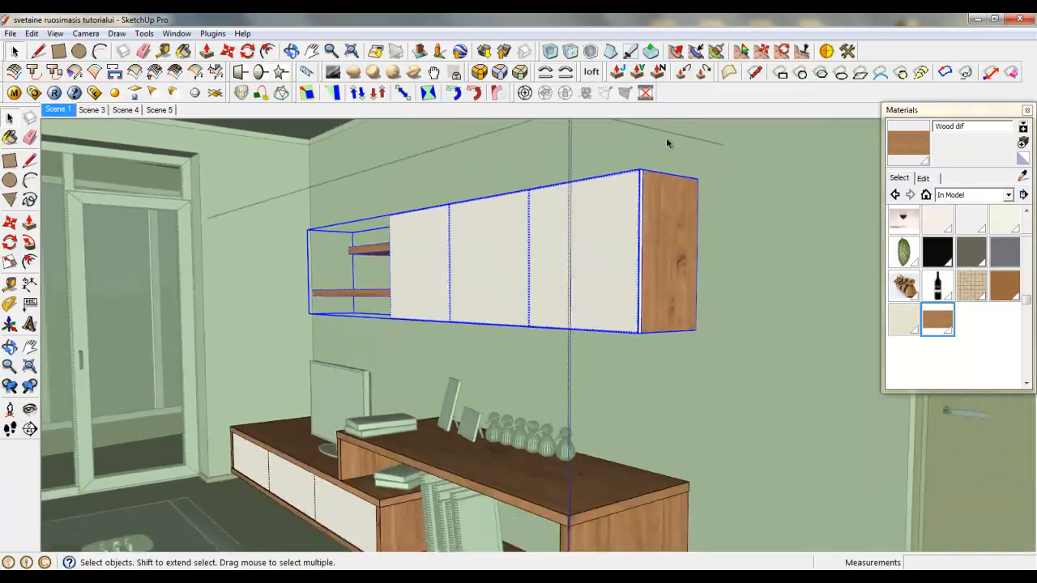
click(308, 478)
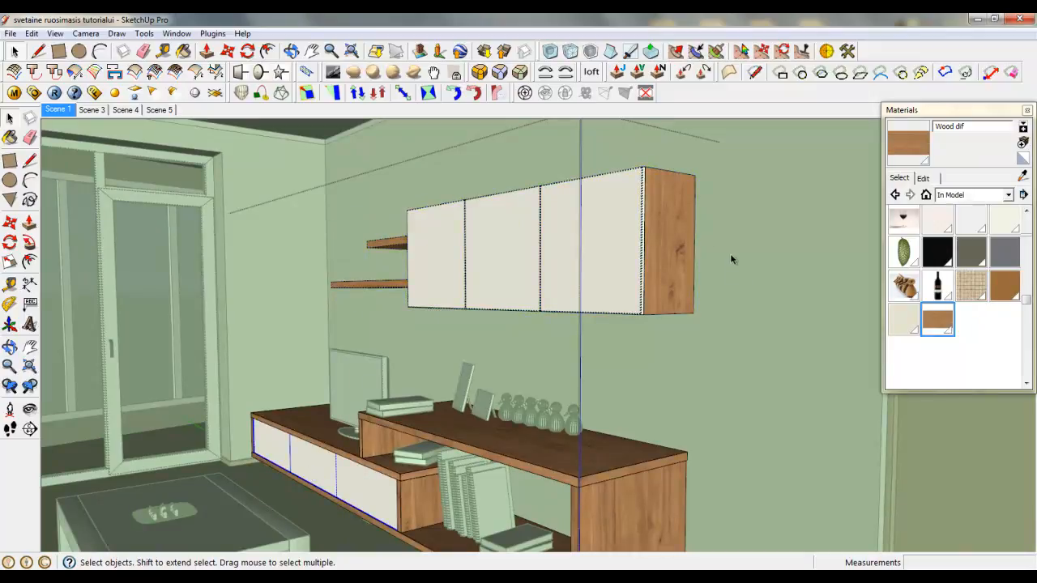
click(598, 243)
scroll(547, 204, up, 3)
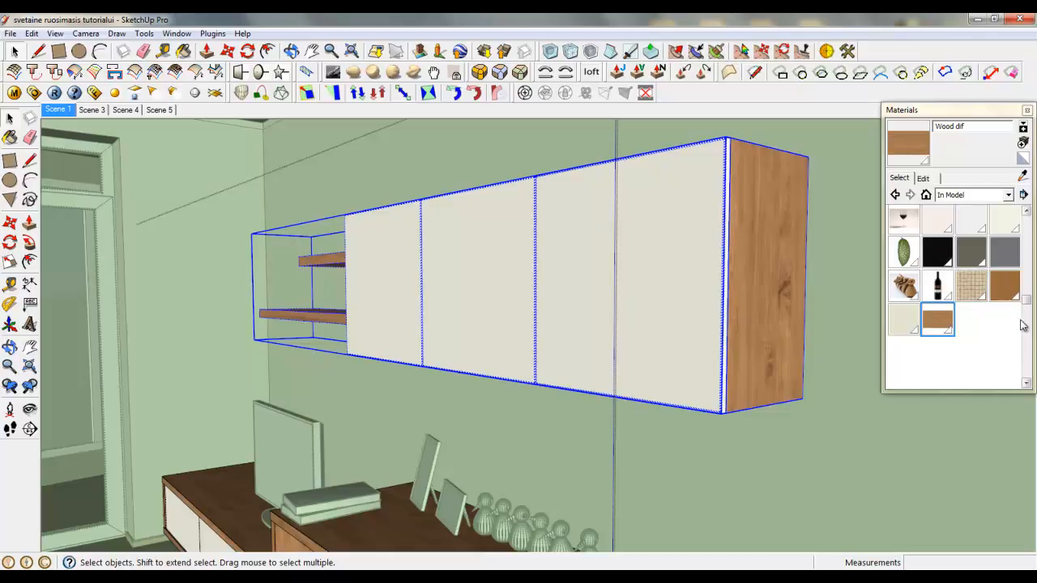
scroll(614, 249, down, 3)
right_click(374, 342)
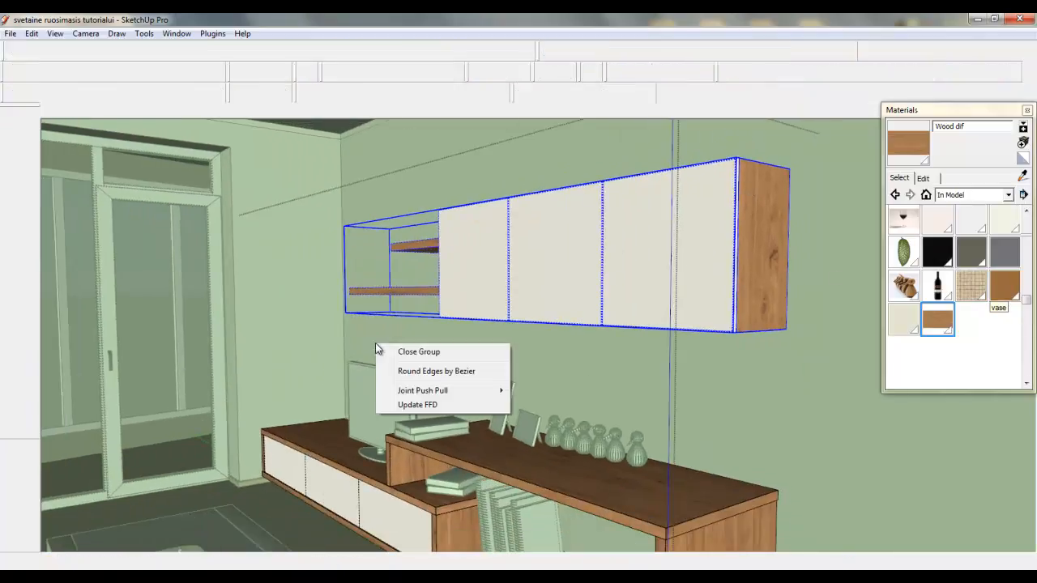
click(380, 349)
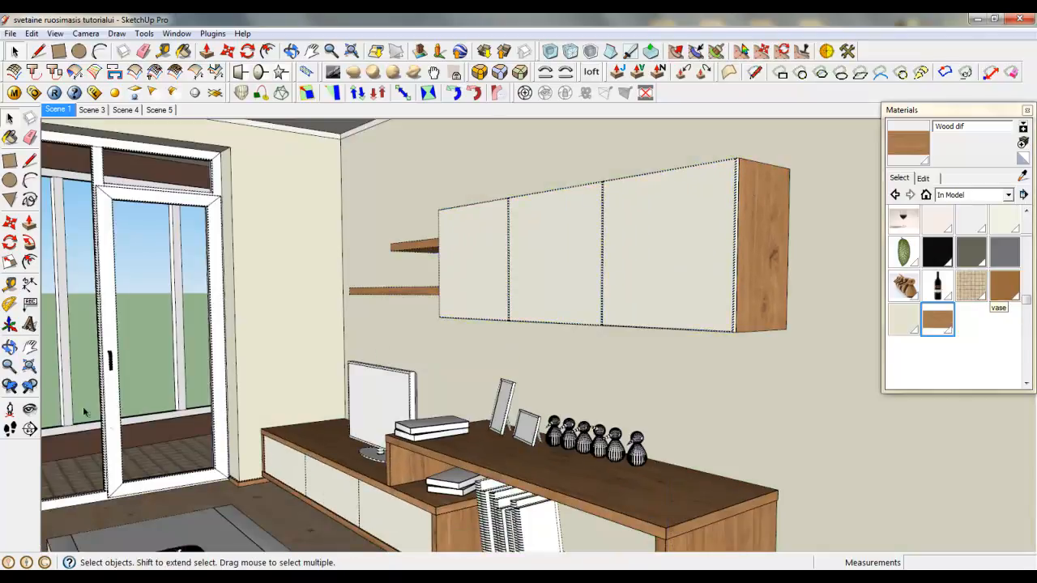
Step: Examine the leaf faces of the potted plant beside the radiator up close
click(30, 409)
drag(348, 318, 210, 400)
scroll(348, 217, up, 6)
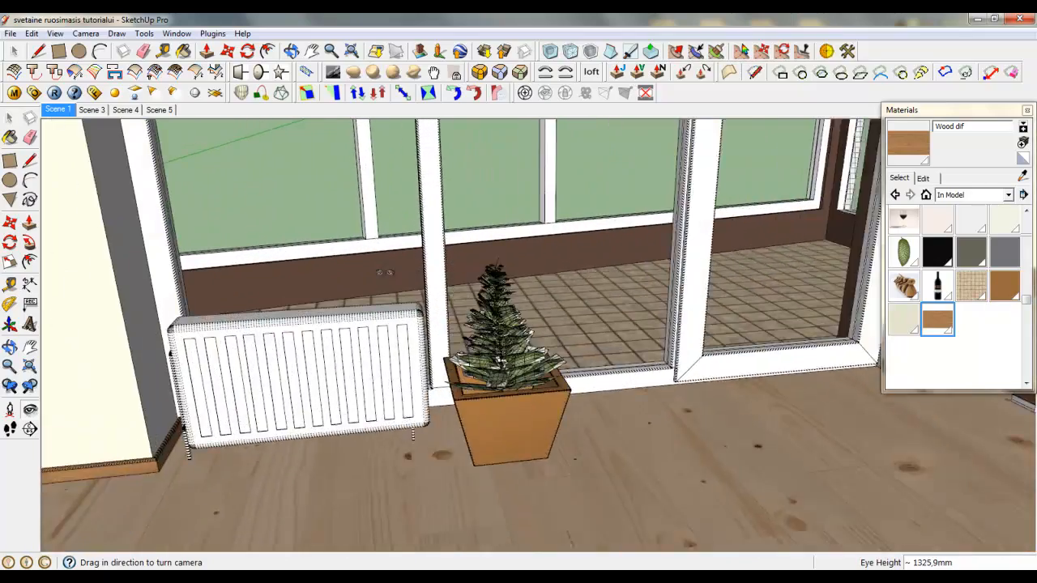
scroll(592, 469, up, 3)
middle_drag(620, 478, 474, 446)
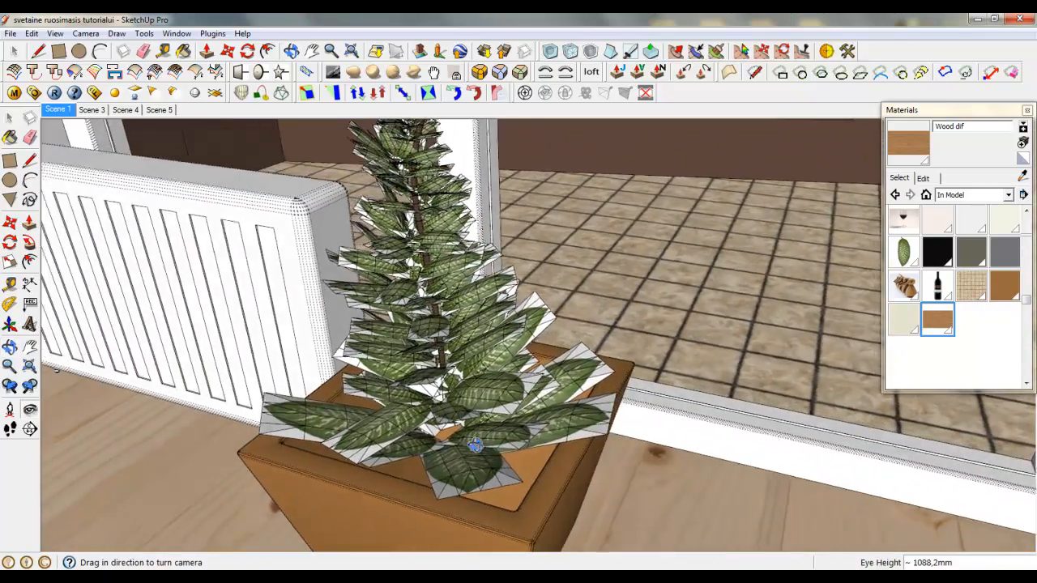
scroll(519, 442, down, 4)
middle_drag(564, 421, 498, 403)
scroll(529, 430, up, 3)
scroll(516, 413, down, 1)
scroll(613, 443, down, 2)
scroll(613, 443, up, 2)
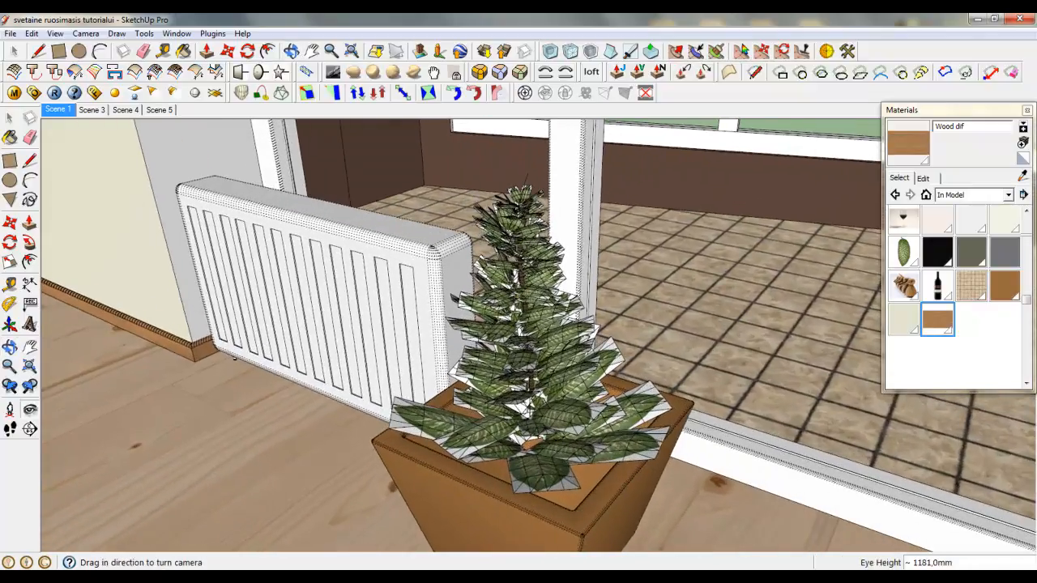
scroll(540, 480, up, 2)
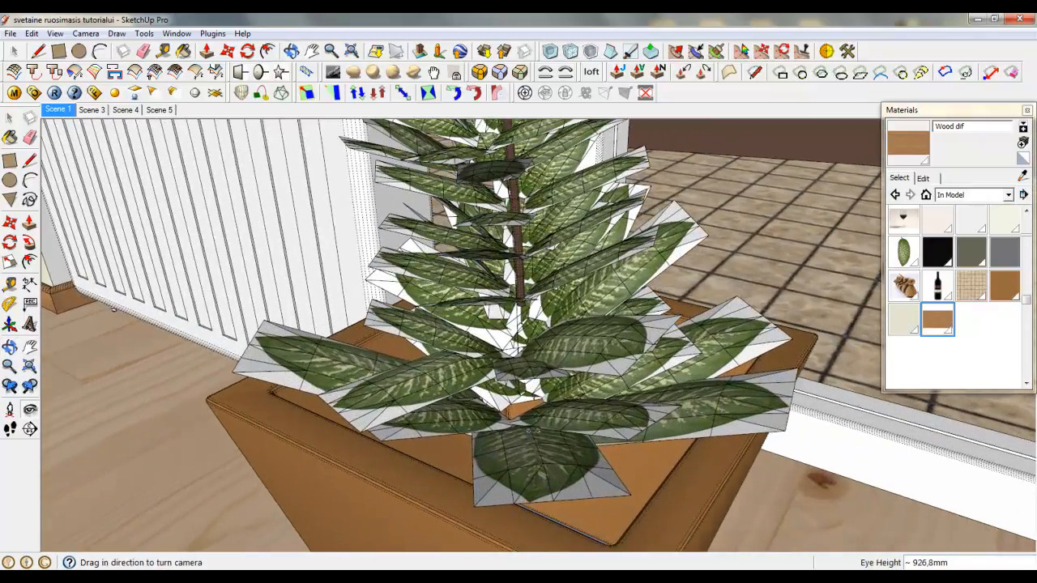
Step: Compare the plant's leaves in the model with their render in the V-Ray frame buffer
scroll(589, 484, down, 3)
middle_drag(588, 467, 563, 456)
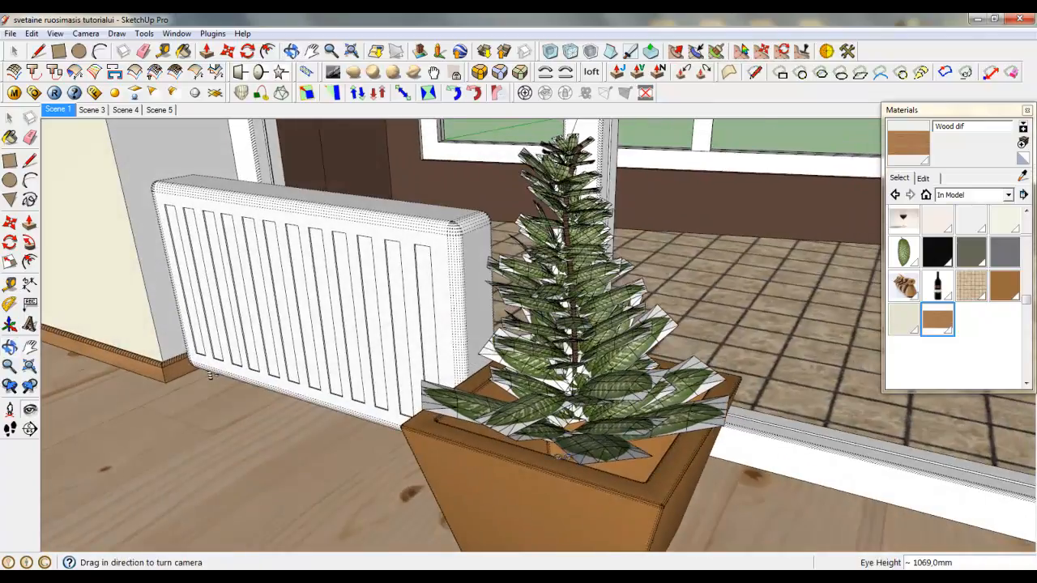
scroll(626, 470, down, 2)
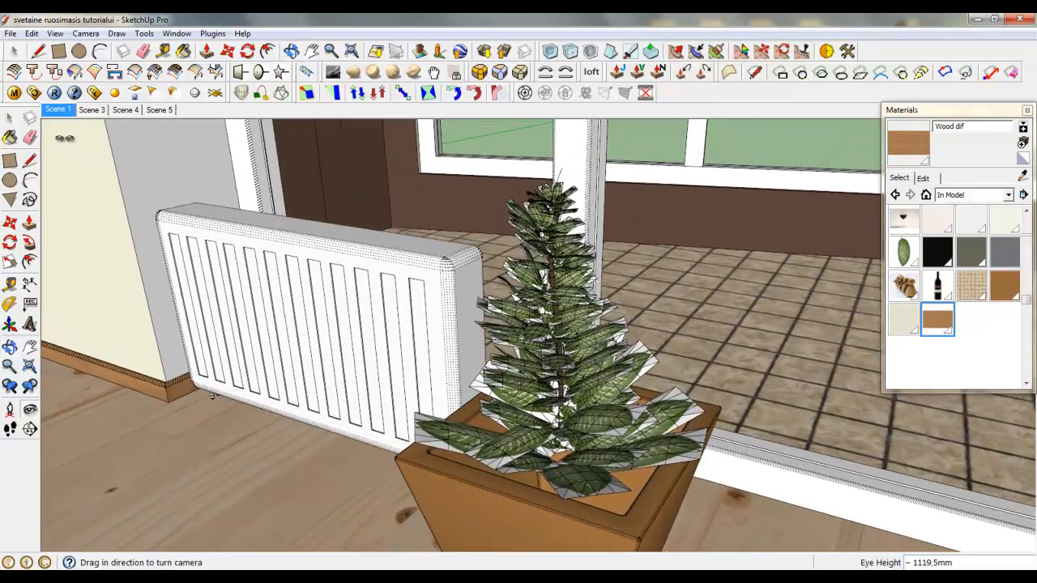
click(53, 92)
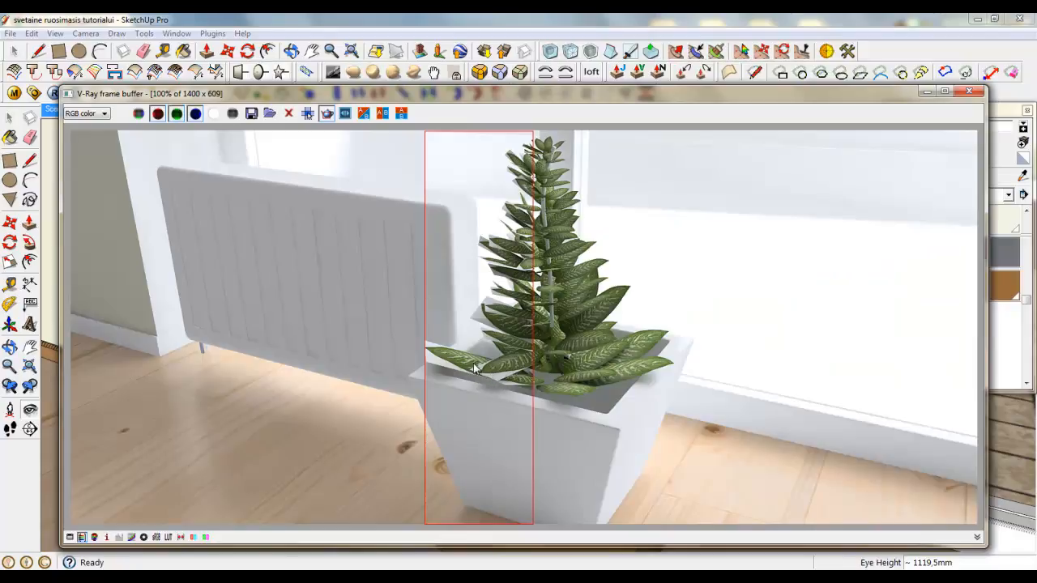
click(969, 92)
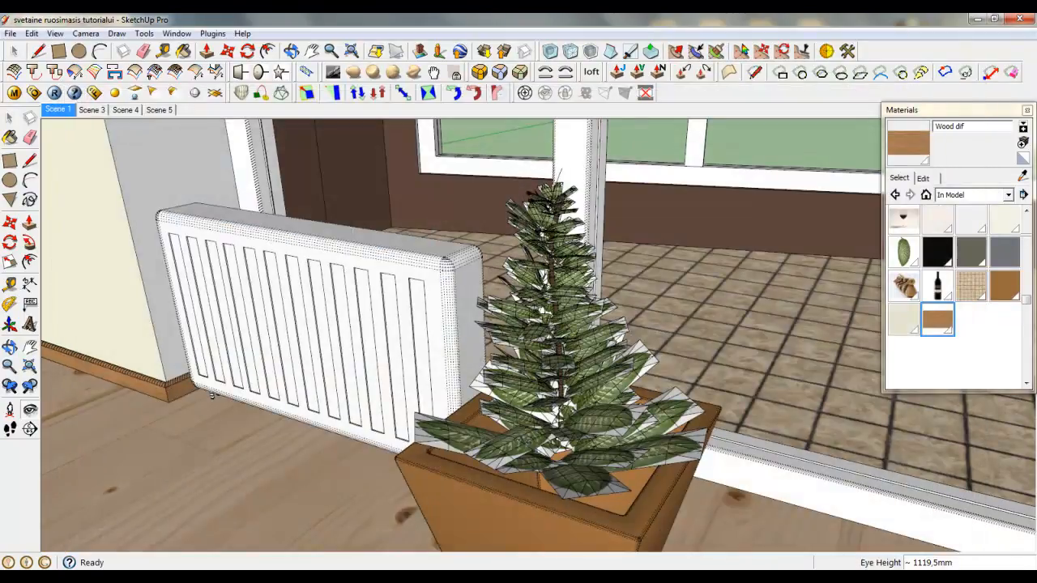
Step: Select the potted plant and bring up the LeavesTropical0216_1_SDIFFUSE material in the V-Ray Material Editor
click(14, 52)
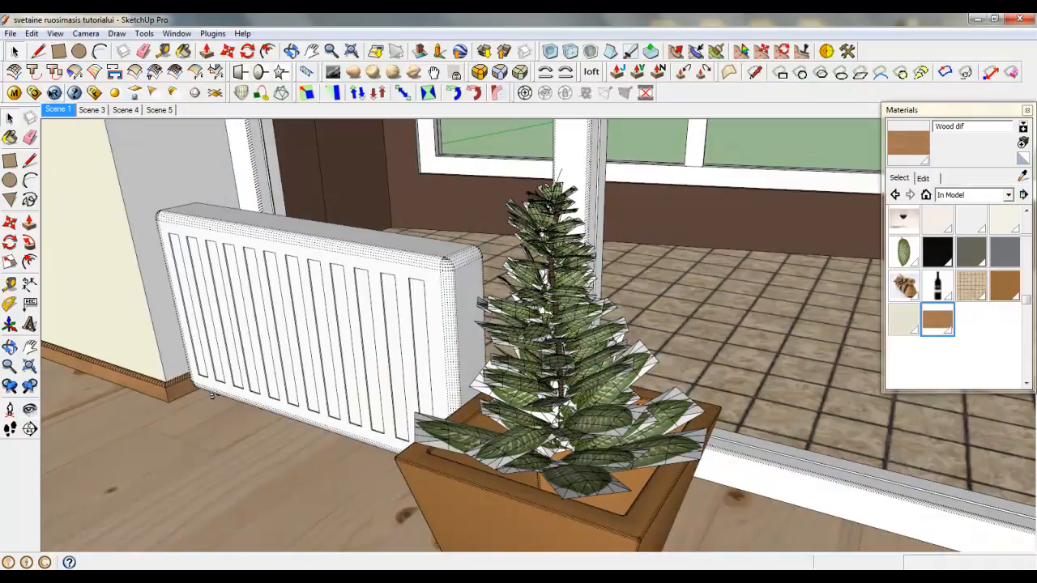
click(488, 390)
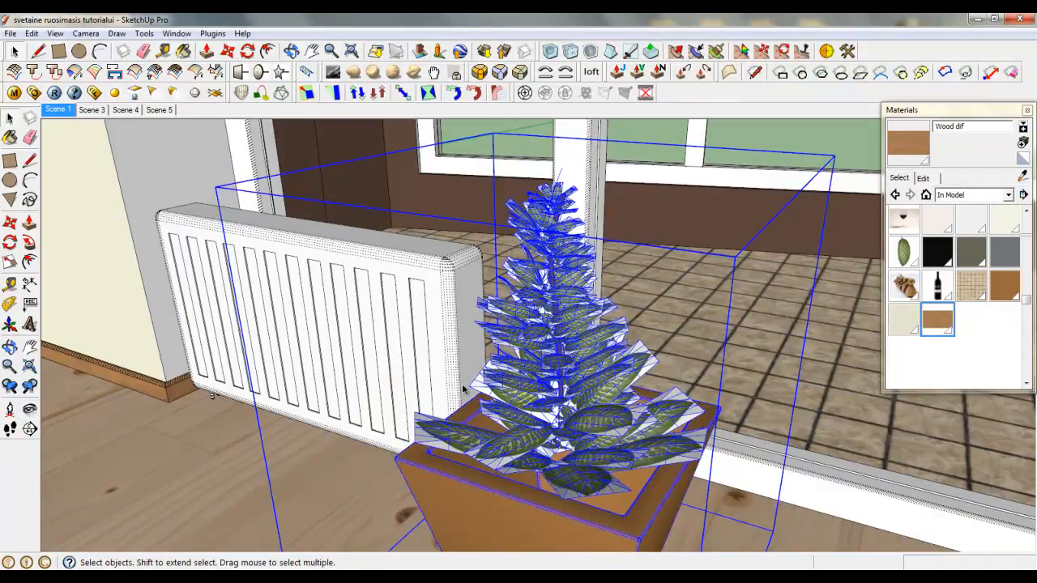
click(14, 93)
click(353, 299)
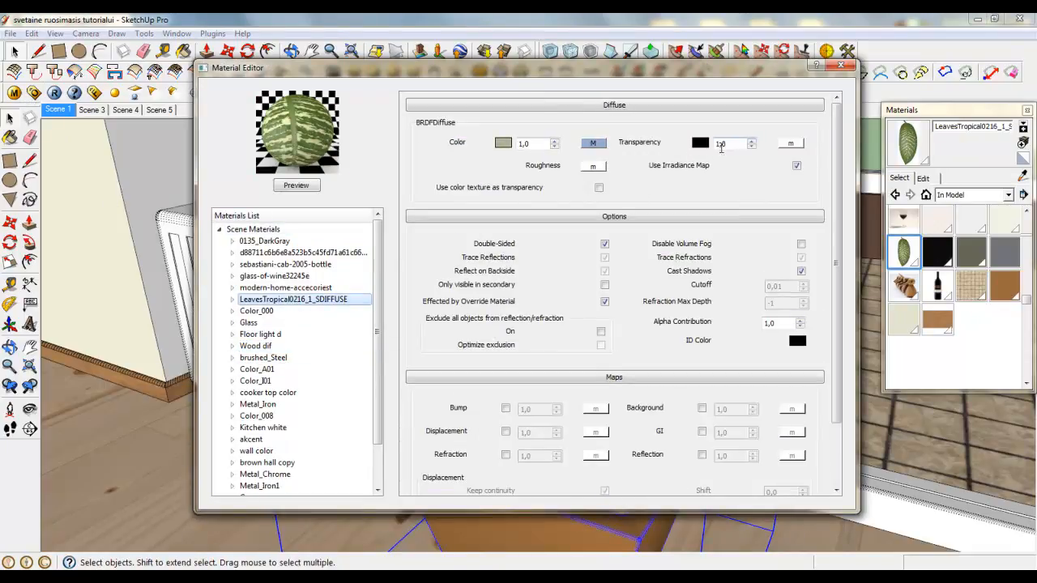
Step: Load LeavesTropical0216_1_STrans as a TexBitmap in the leaf material's transparency map, and bring up the plant's render
click(788, 145)
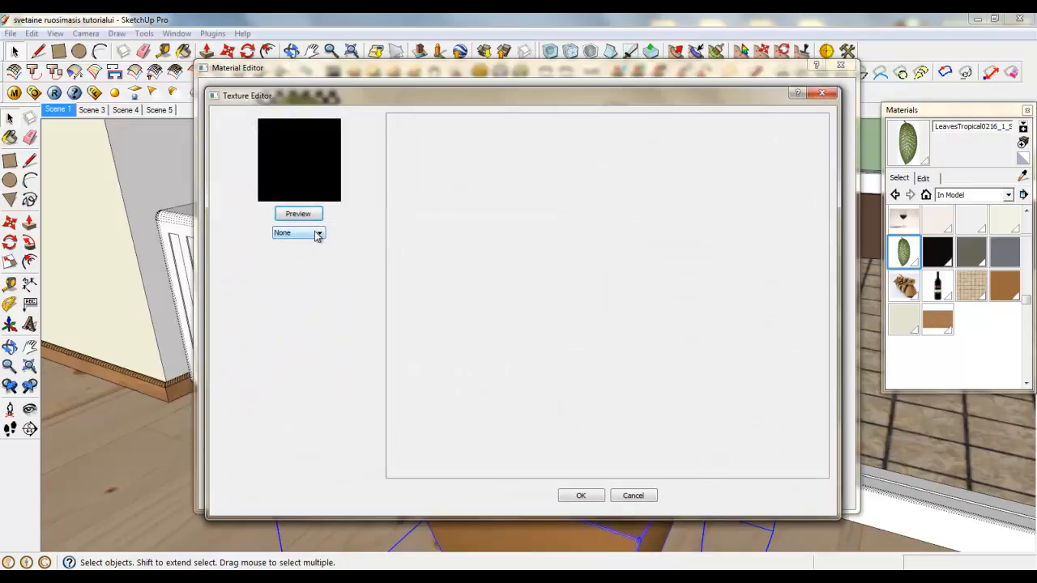
click(317, 233)
click(293, 261)
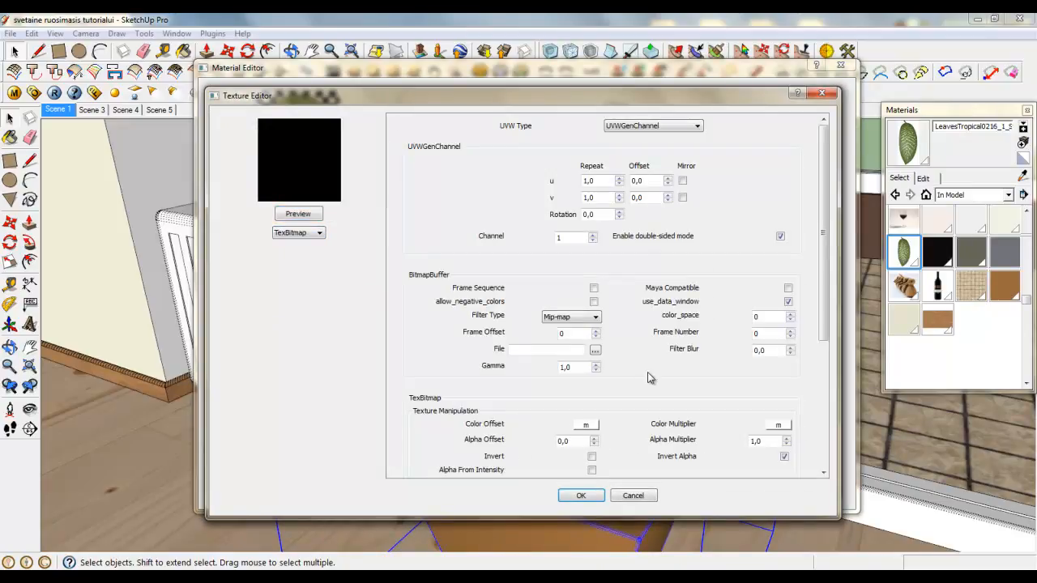
click(595, 352)
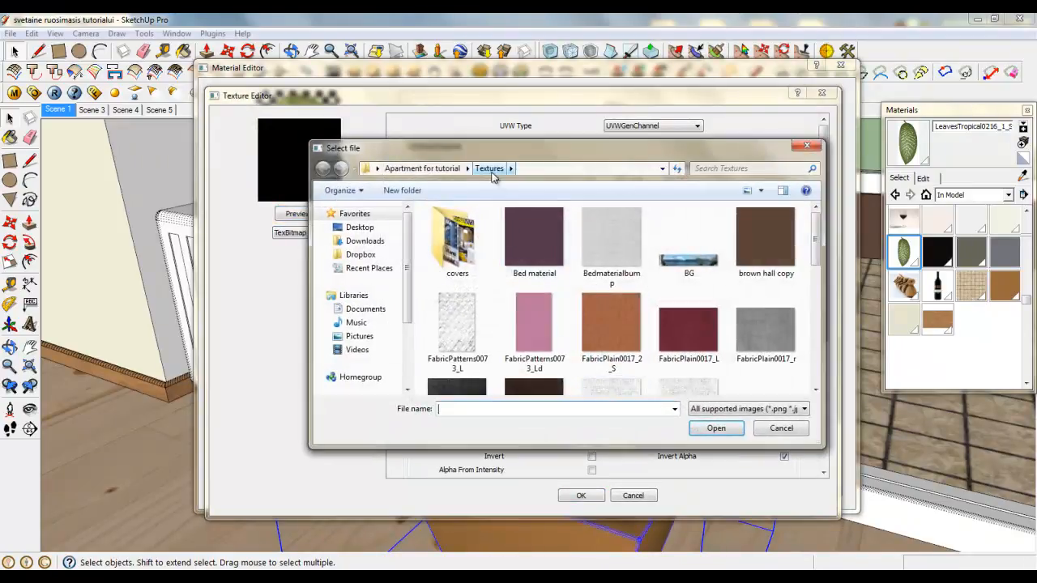
scroll(648, 243, down, 5)
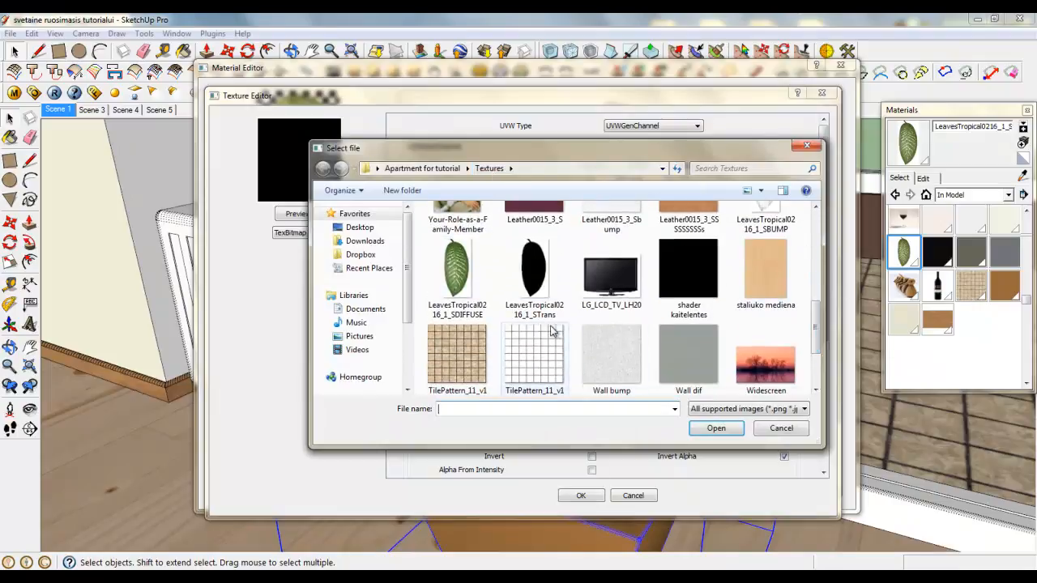
click(543, 296)
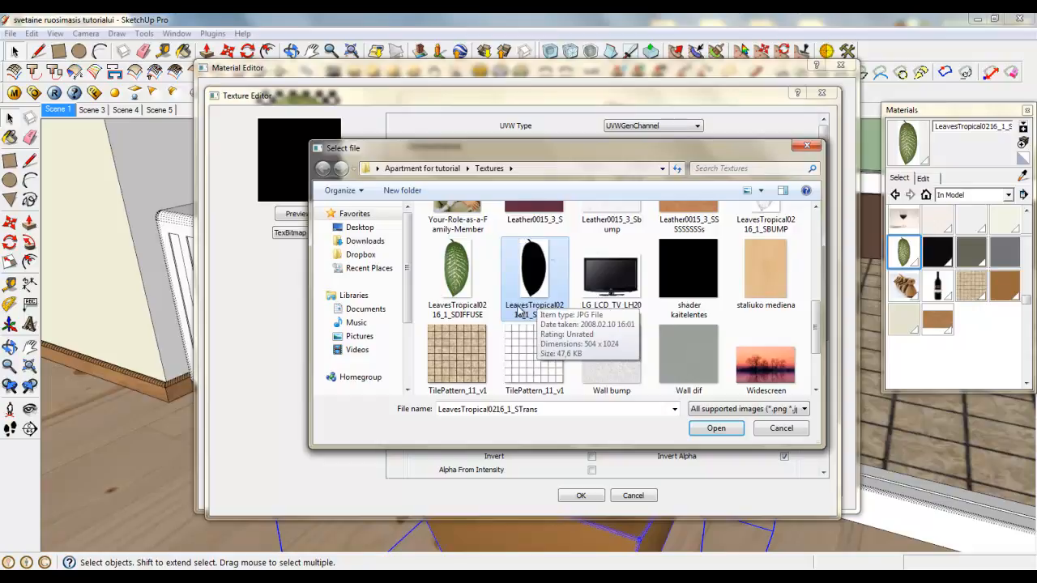
click(716, 427)
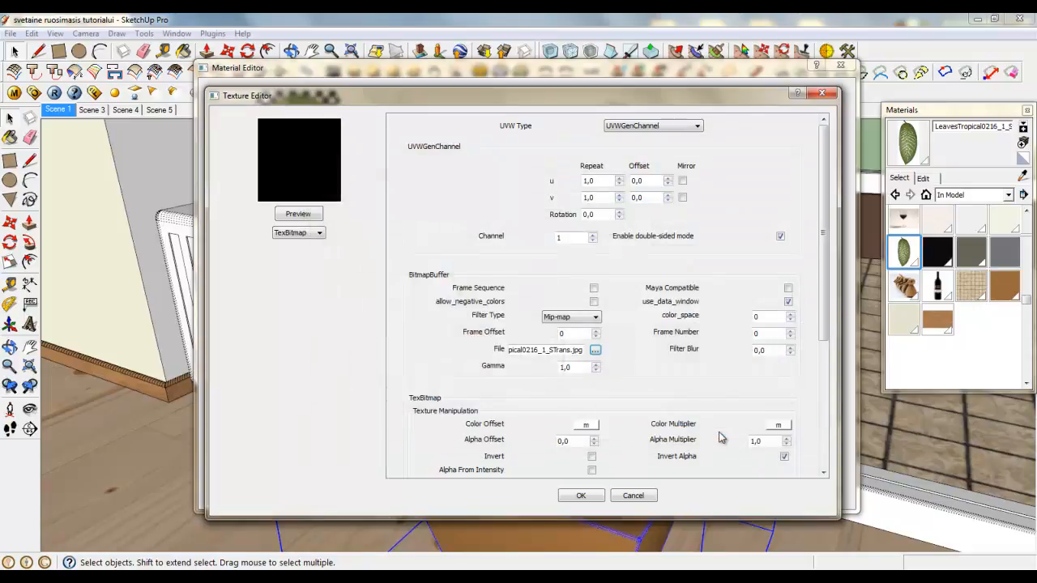
click(594, 495)
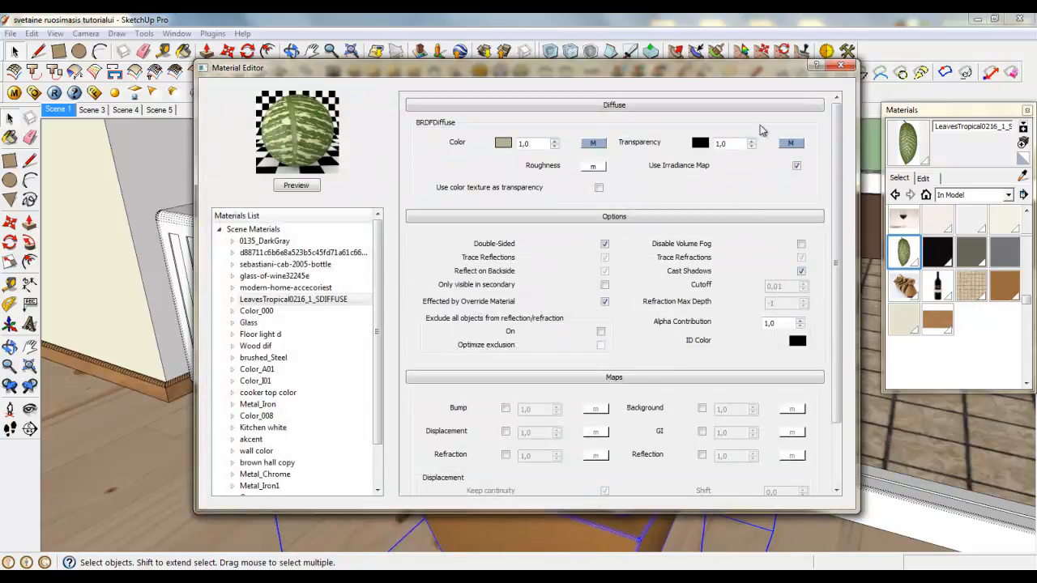
click(95, 94)
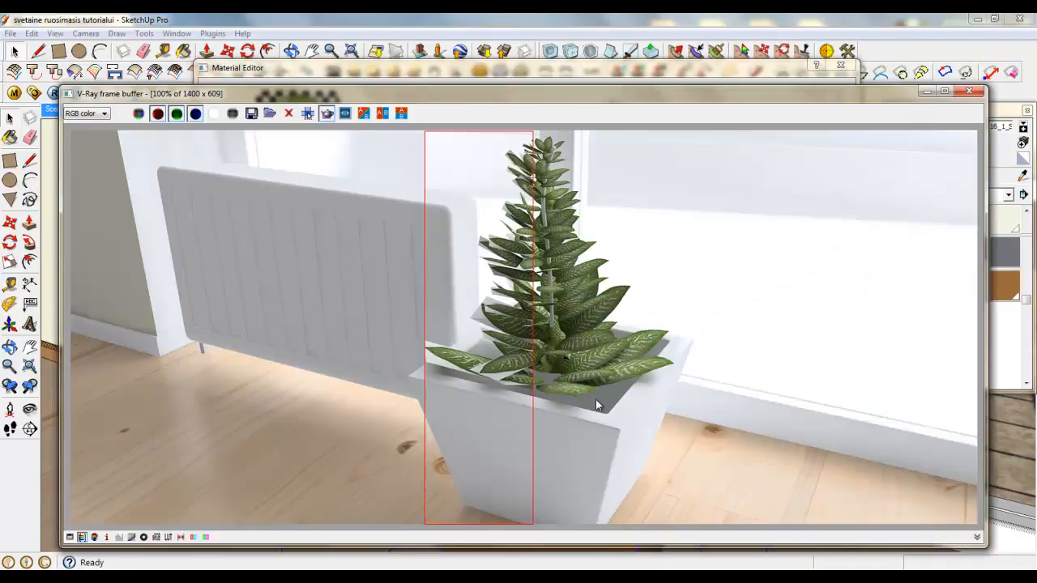
Step: Add a reflection layer with a TexFresnel map to the leaf material, setting highlight and reflection glossiness to 0,85
click(969, 91)
right_click(303, 304)
mouse_move(356, 312)
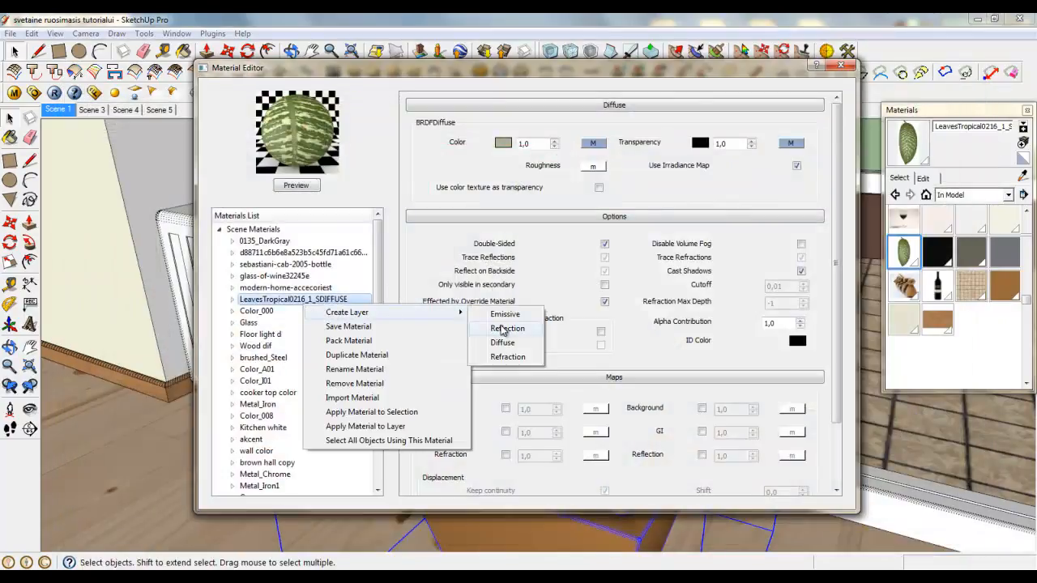
click(503, 328)
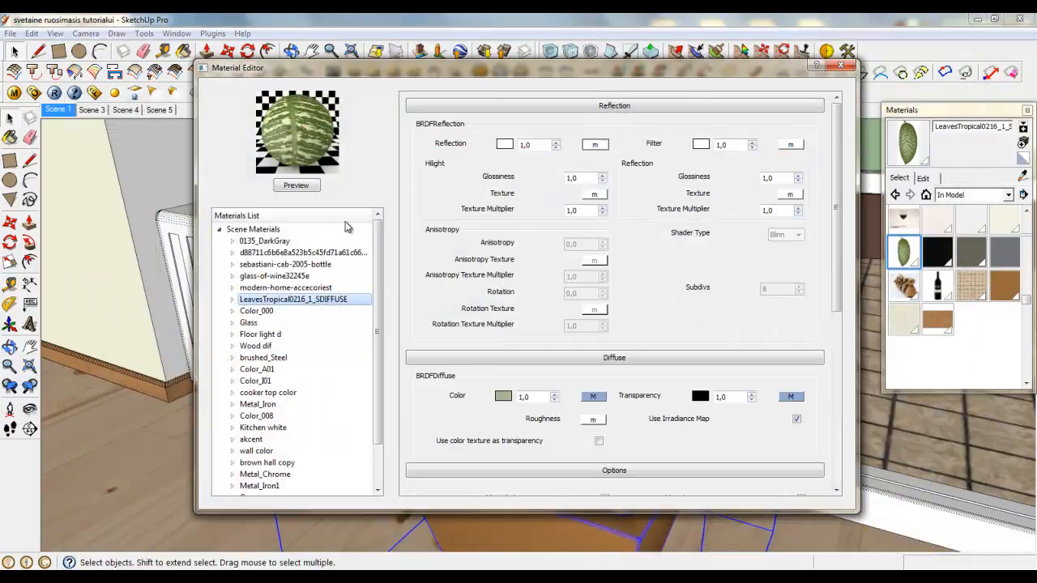
click(594, 144)
click(298, 232)
click(306, 329)
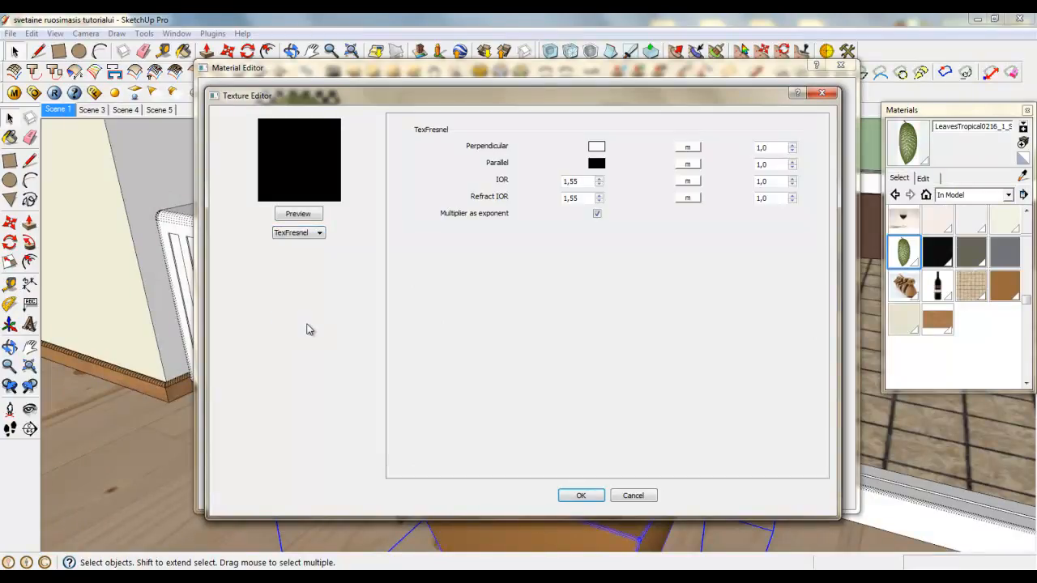
click(571, 494)
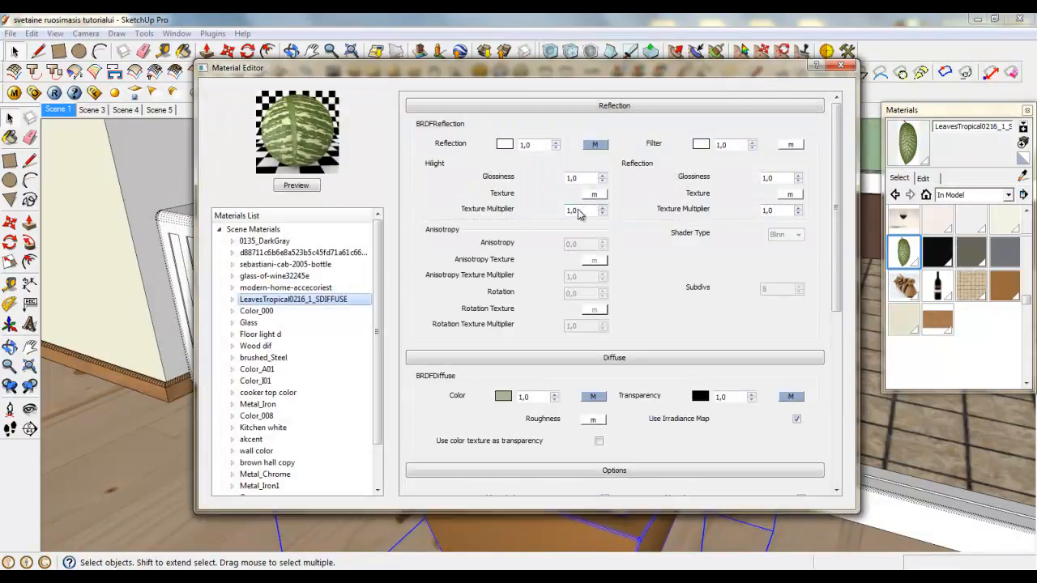
text(0,85)
key(Tab)
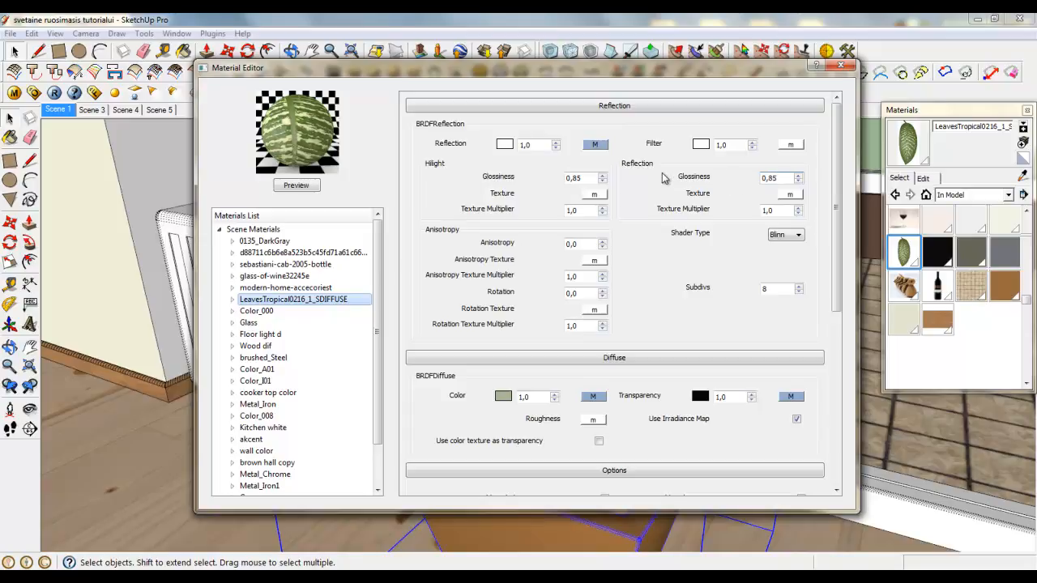
Step: Load LeavesTropical0216_1_STrans as a TexBitmap in the leaf Fresnel's Parallel map, and set the reflection shader type to Phong
click(594, 144)
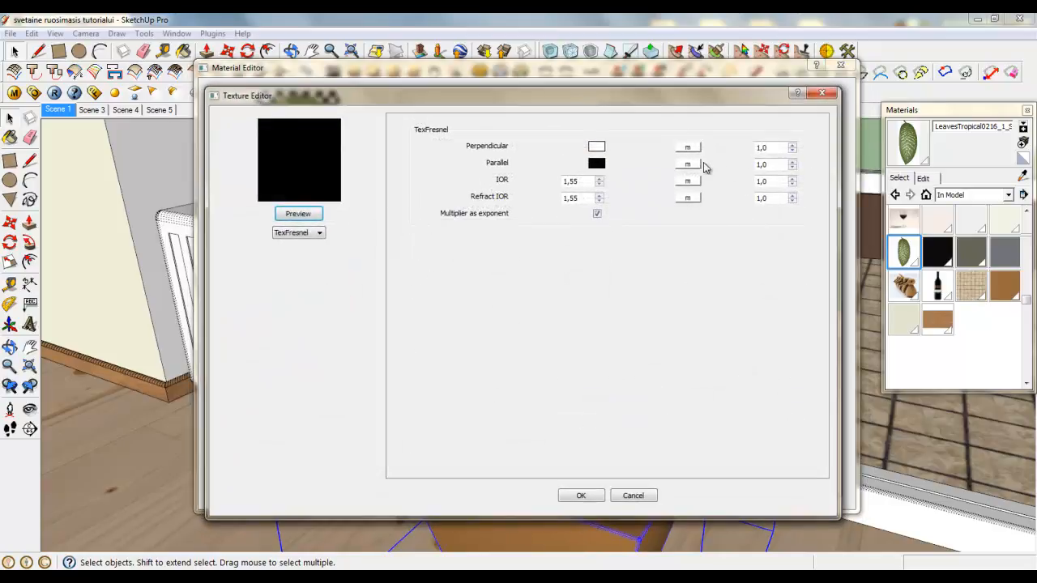
click(685, 165)
click(315, 234)
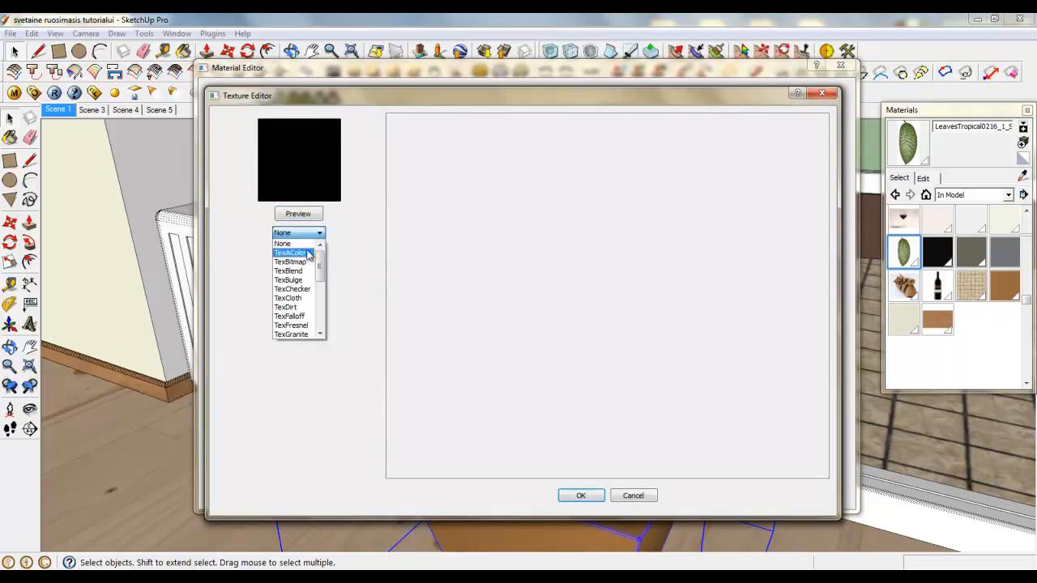
click(303, 262)
click(595, 351)
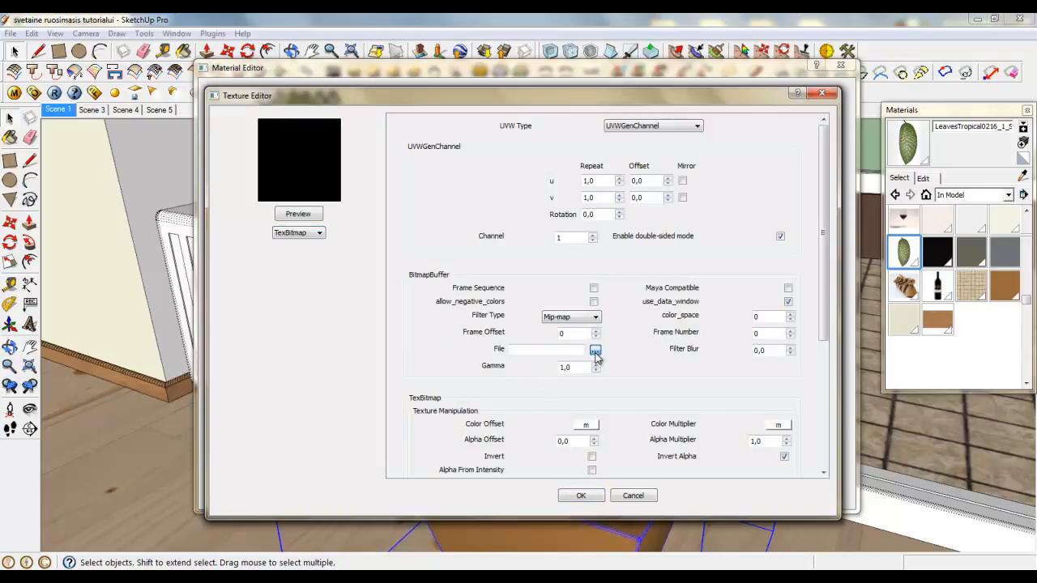
drag(816, 245, 816, 350)
click(539, 233)
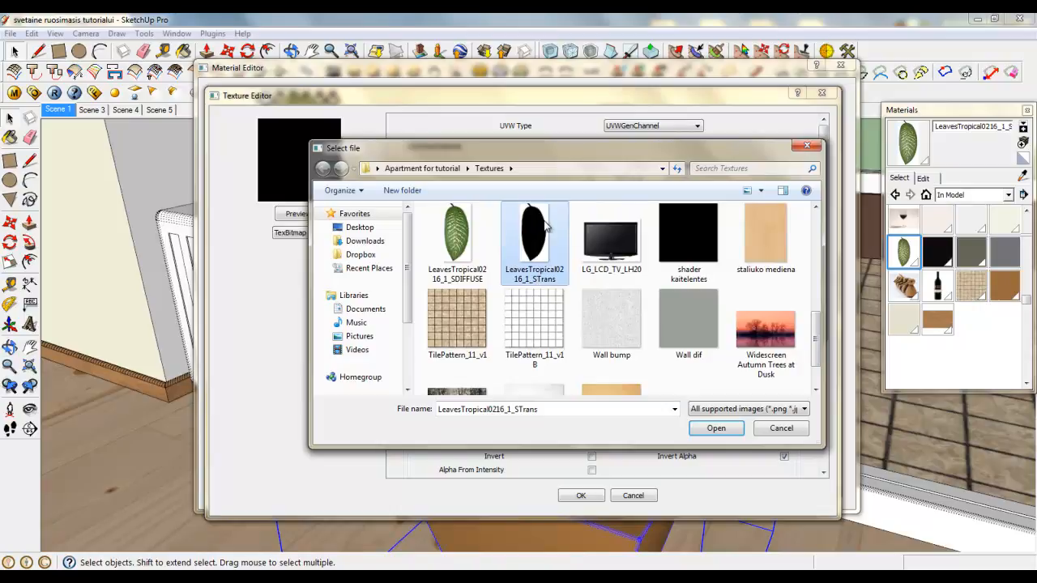
click(713, 429)
click(595, 497)
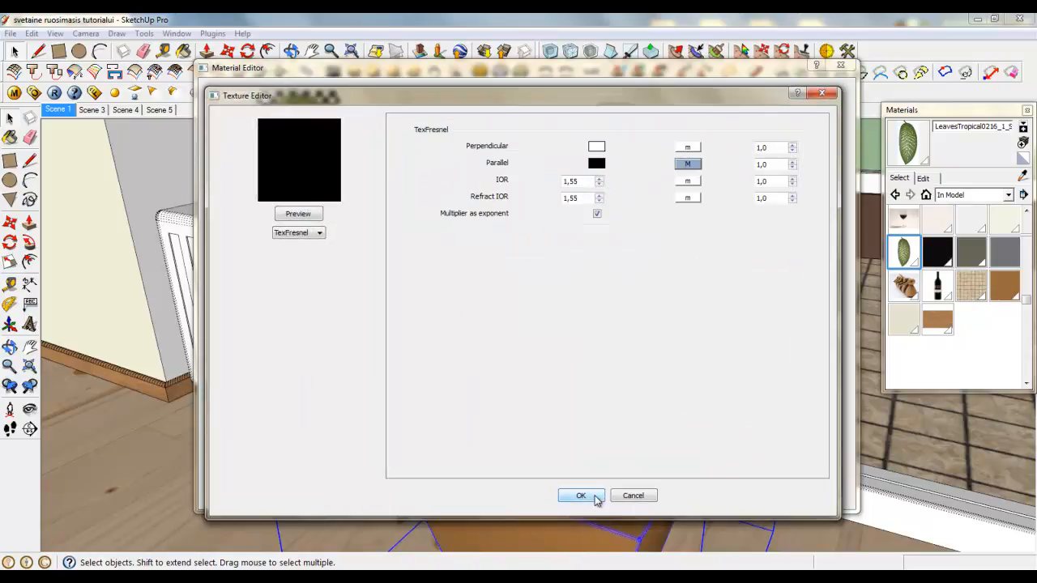
click(581, 495)
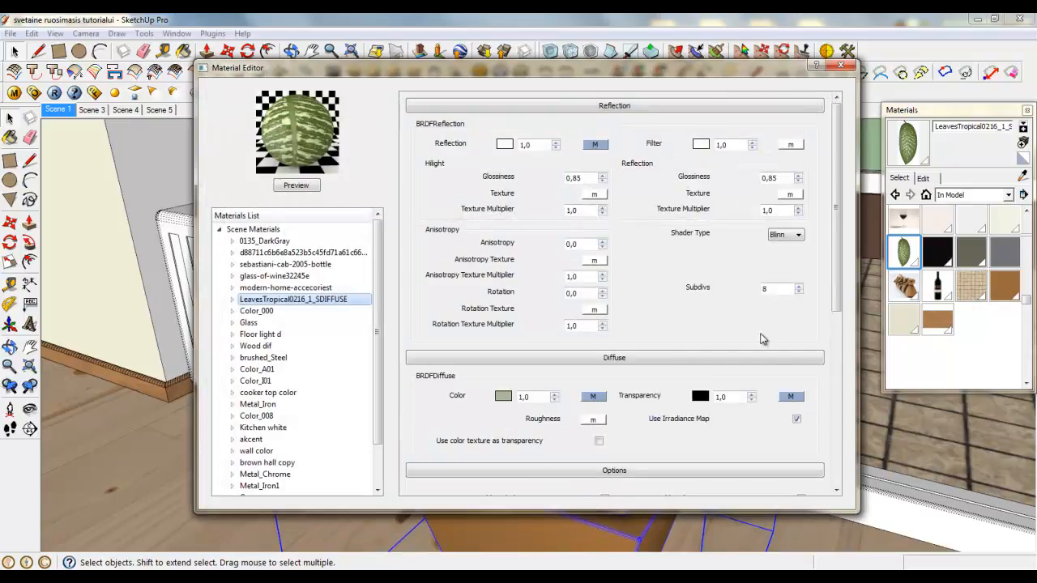
click(790, 235)
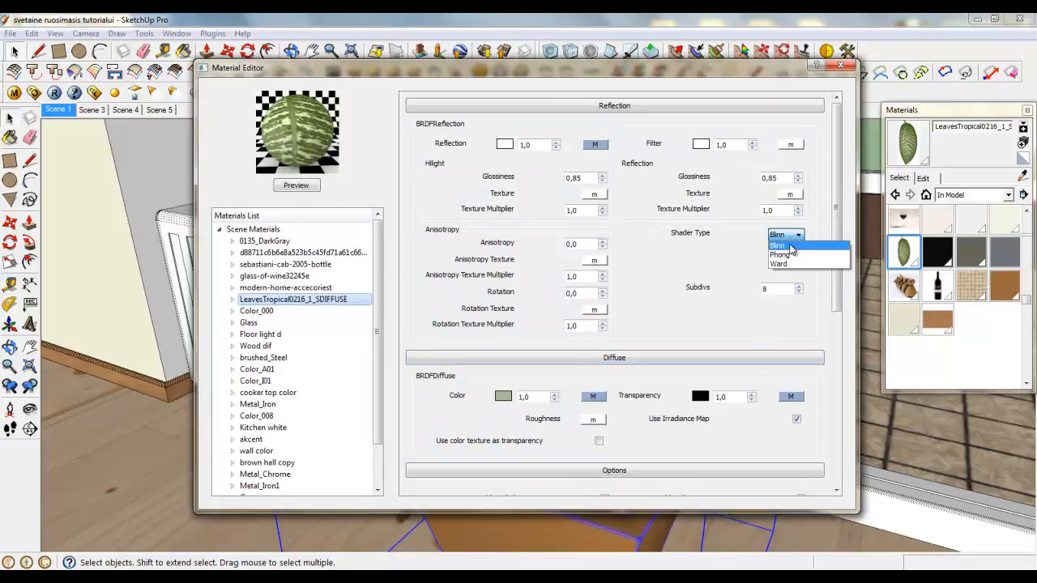
click(784, 255)
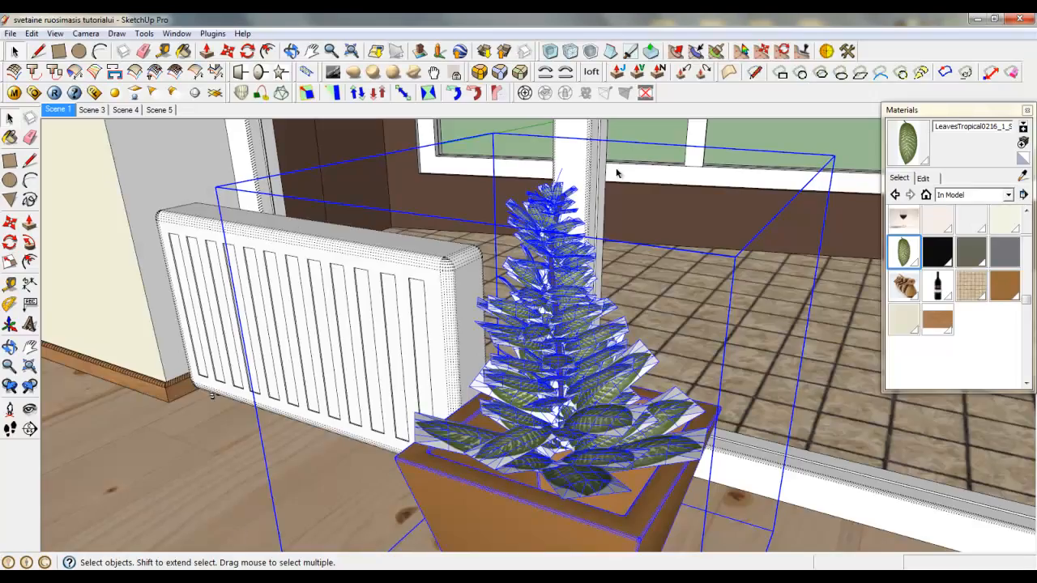
Step: Pick the plant pot's vase material and bring up its settings in the V-Ray Material Editor
scroll(617, 172, down, 5)
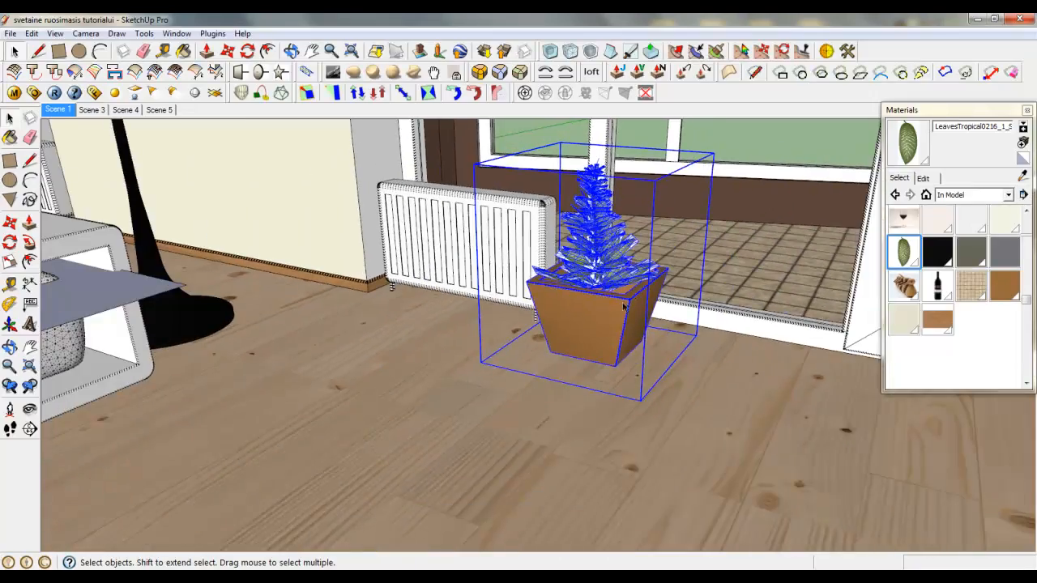
scroll(641, 281, up, 4)
scroll(640, 280, up, 1)
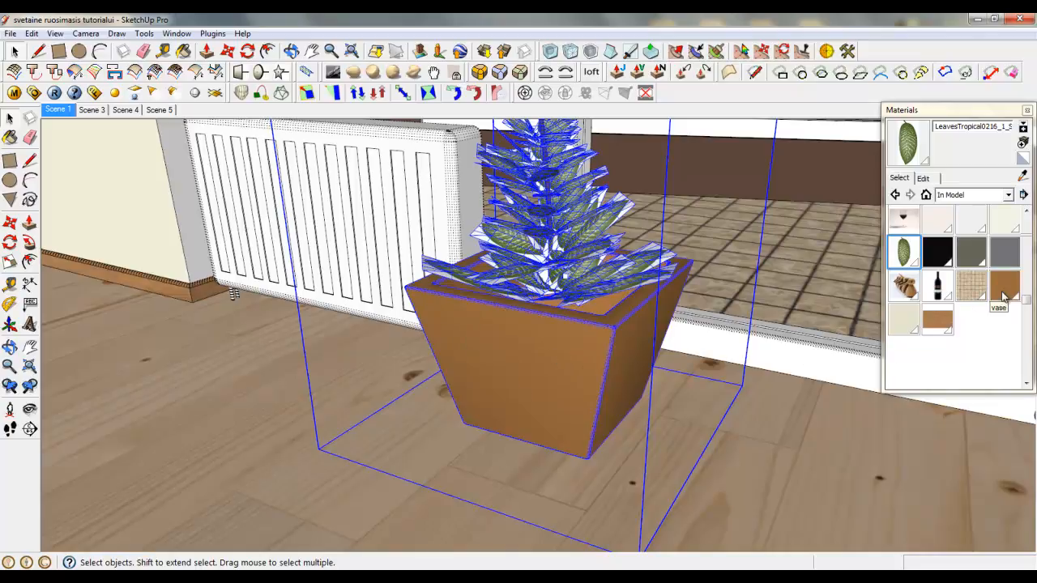
click(1005, 285)
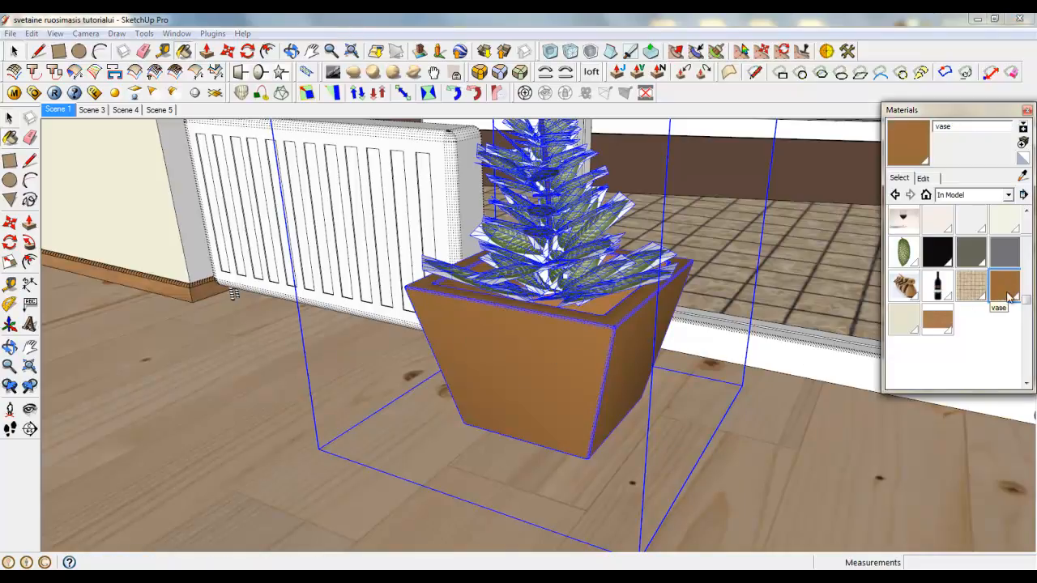
click(14, 93)
click(247, 486)
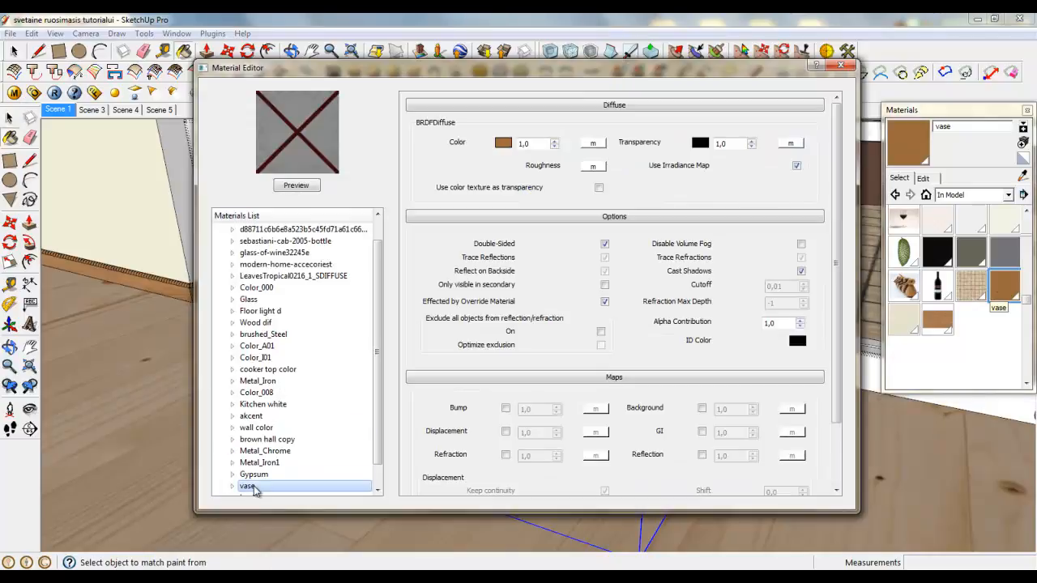
scroll(838, 340, down, 3)
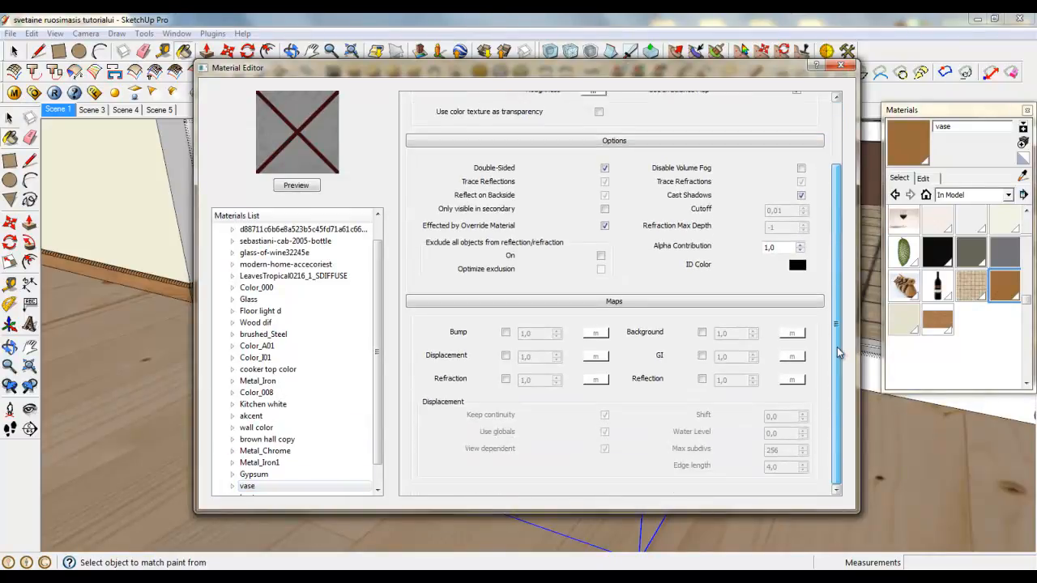
scroll(838, 353, up, 3)
Step: Add a reflection layer to the vase material with a TexFresnel map whose IOR is 1,4
right_click(247, 486)
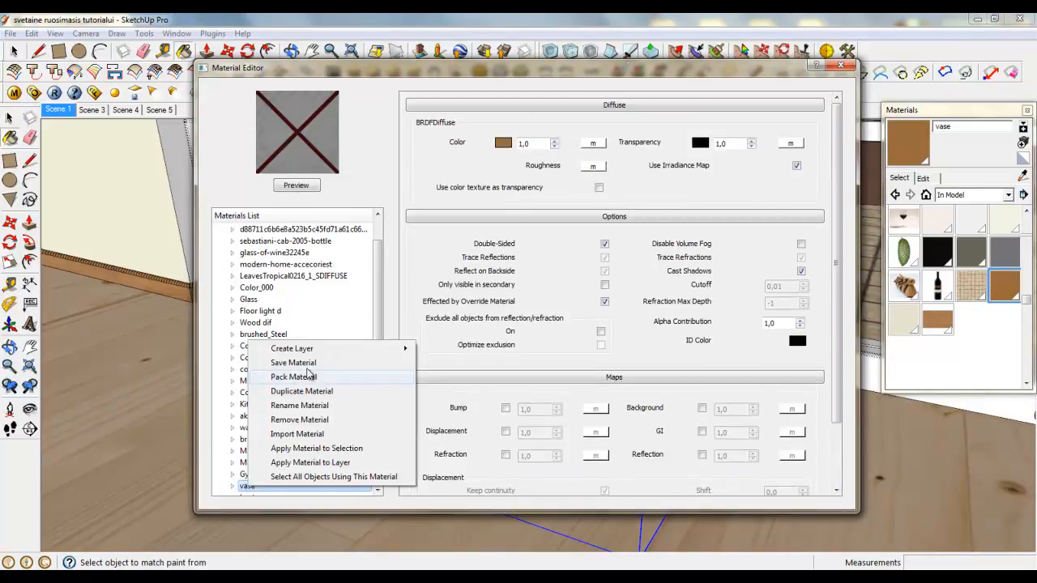
click(447, 364)
click(595, 144)
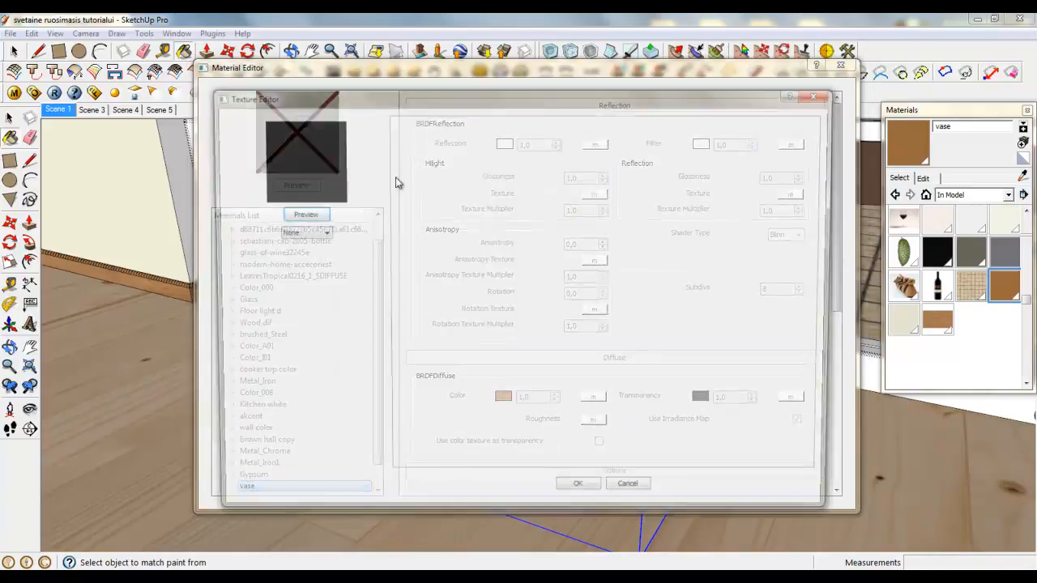
click(316, 232)
click(296, 326)
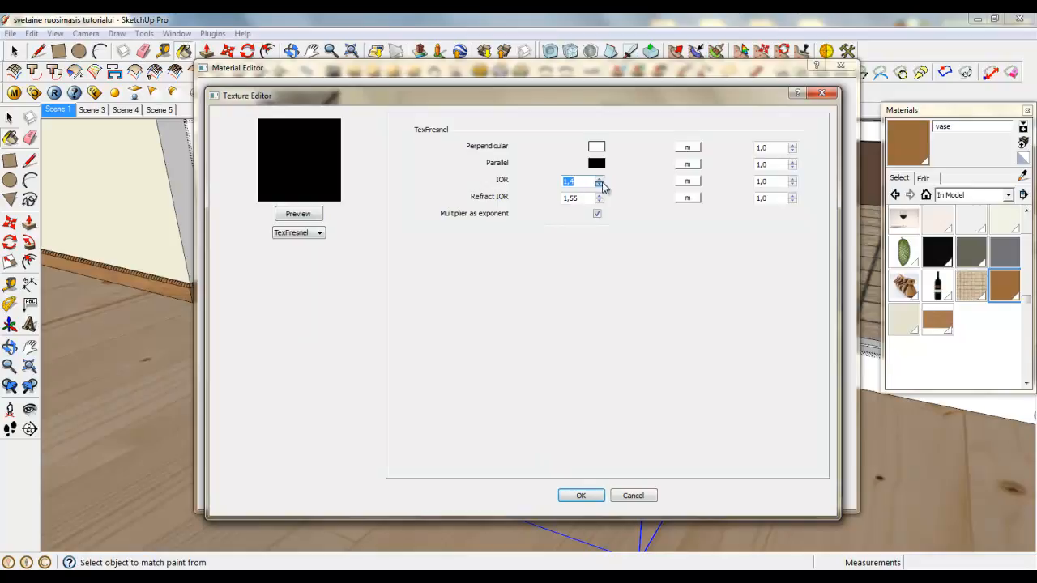
click(583, 495)
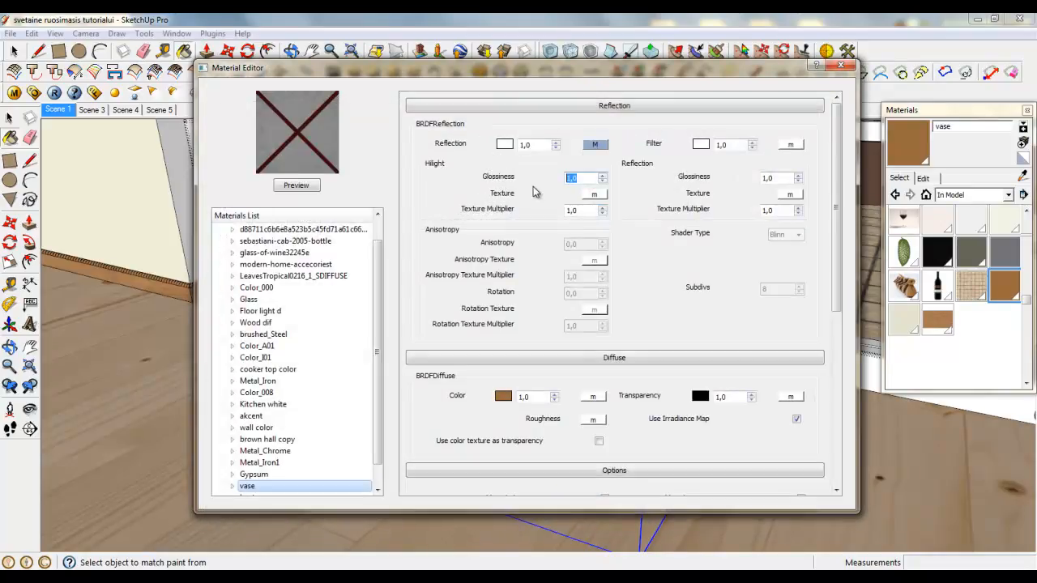
Step: Set the vase material's highlight glossiness to 0,5 and reflection glossiness to 0,4, with the Phong shader type
text(0,5)
drag(776, 177, 738, 174)
text(0,)
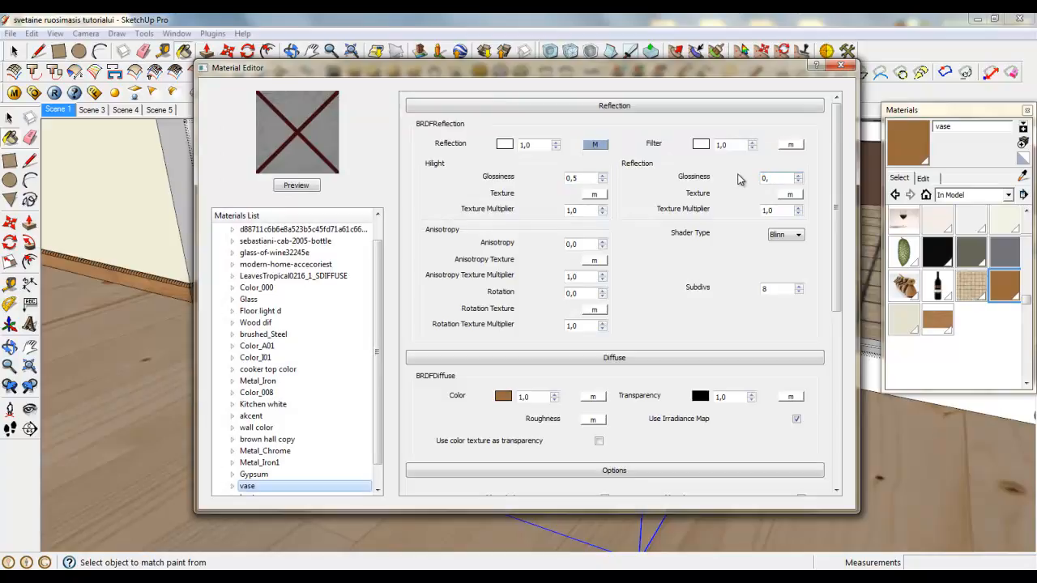
text(4)
click(784, 234)
click(784, 267)
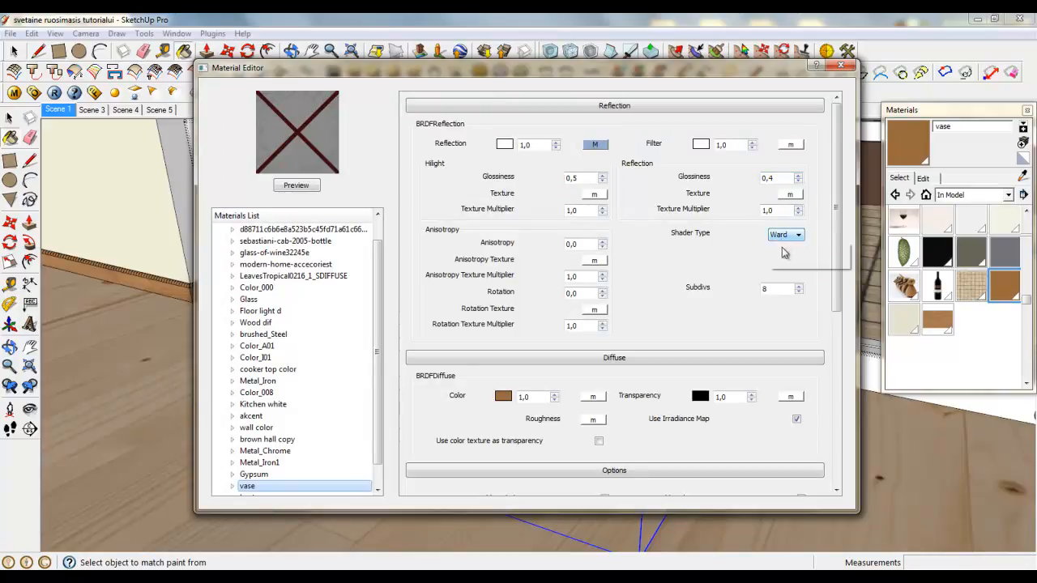
click(782, 235)
click(779, 257)
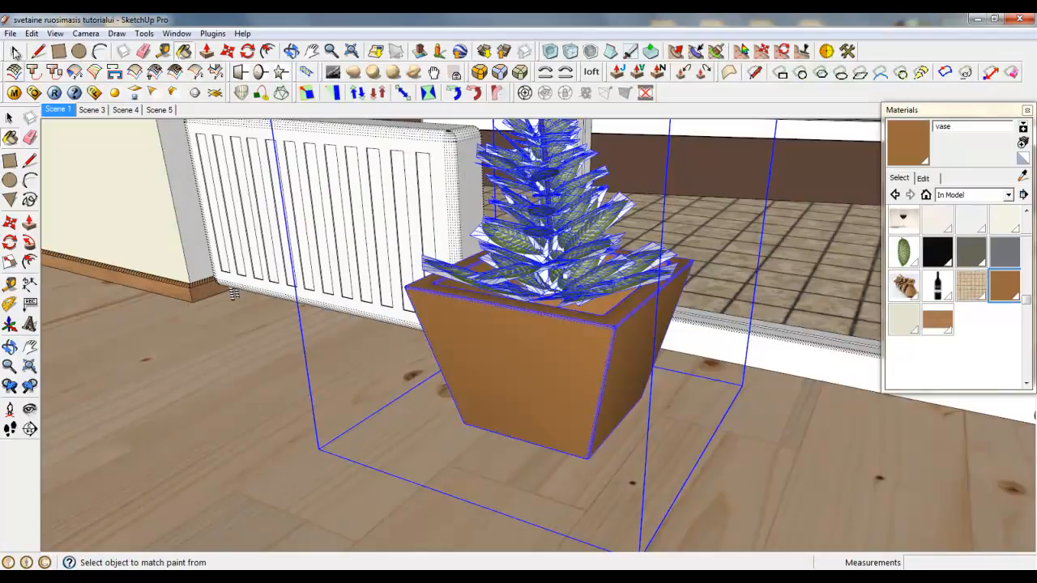
Step: Select the white radiator beside the potted plant
click(15, 52)
scroll(629, 397, down, 5)
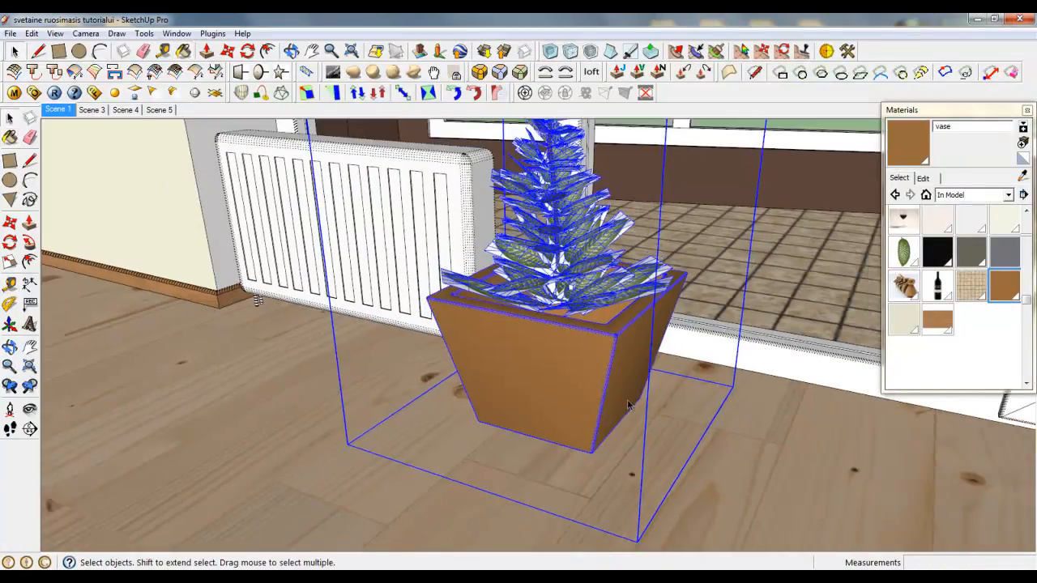
scroll(288, 251, up, 5)
middle_drag(403, 303, 583, 342)
scroll(249, 384, down, 1)
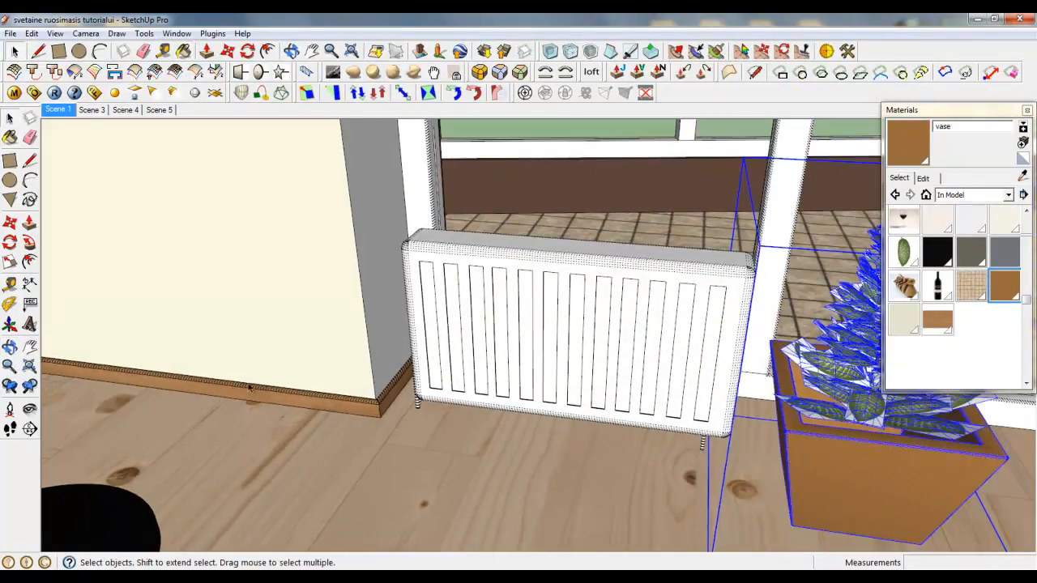
scroll(550, 331, up, 1)
click(550, 331)
scroll(486, 304, down, 5)
scroll(495, 303, up, 6)
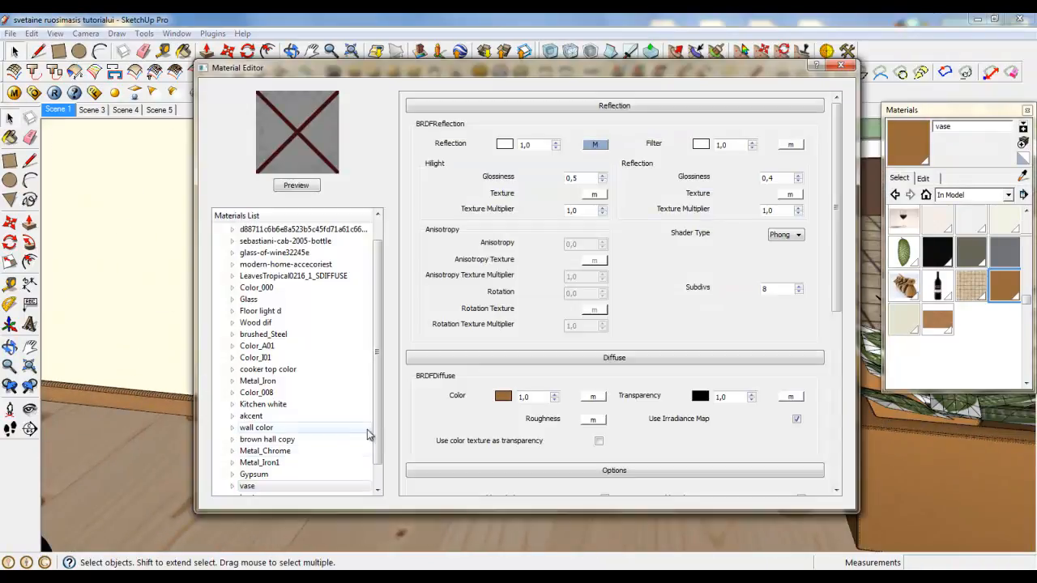
Step: Bring up the heater material in the V-Ray Material Editor and check its diffuse color
scroll(267, 454, down, 1)
click(267, 475)
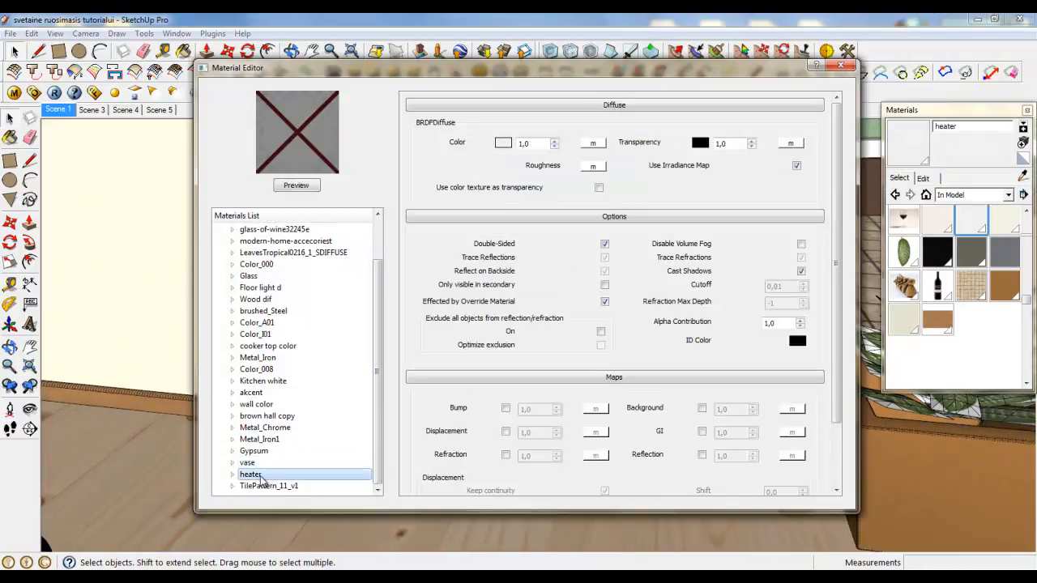
click(503, 144)
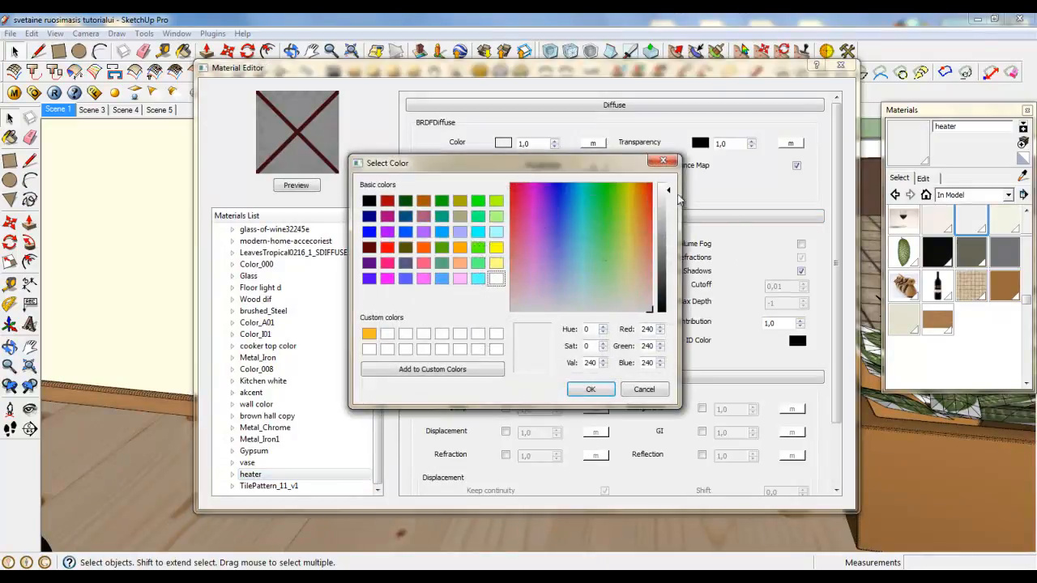
click(590, 388)
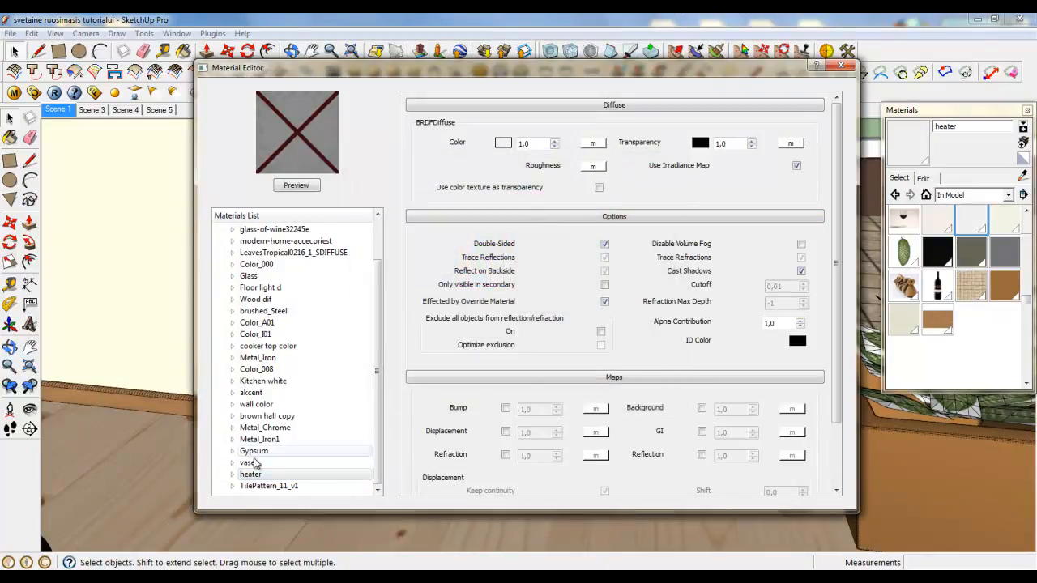
Step: Add a reflection layer with a TexFresnel map to the heater material
right_click(250, 482)
mouse_move(307, 341)
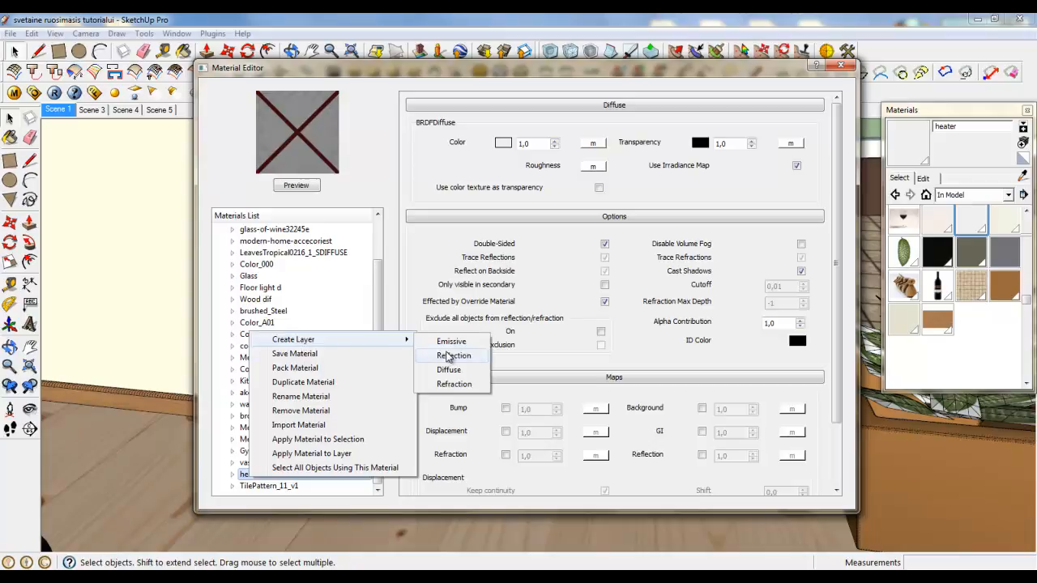
click(381, 343)
click(592, 145)
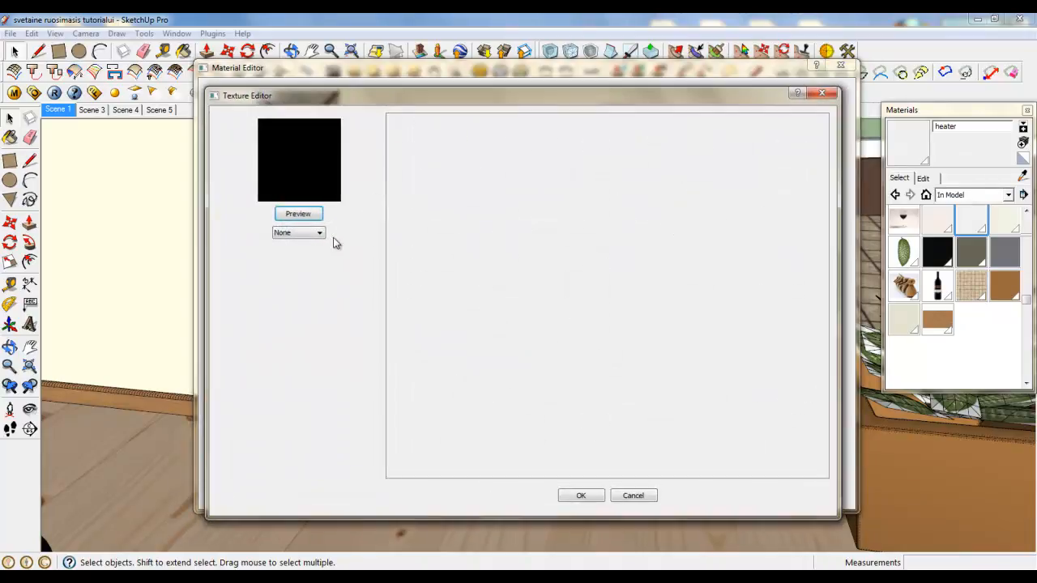
click(319, 233)
click(293, 324)
click(581, 497)
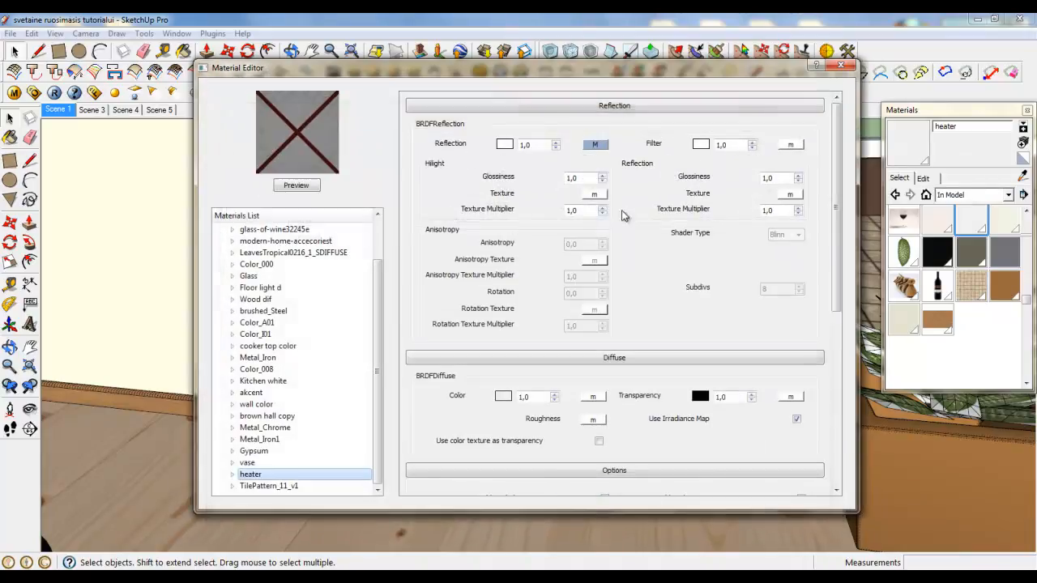
Step: Set the heater material's highlight and reflection glossiness to 0,9 with the Phong shader type, and close the material editor
click(602, 181)
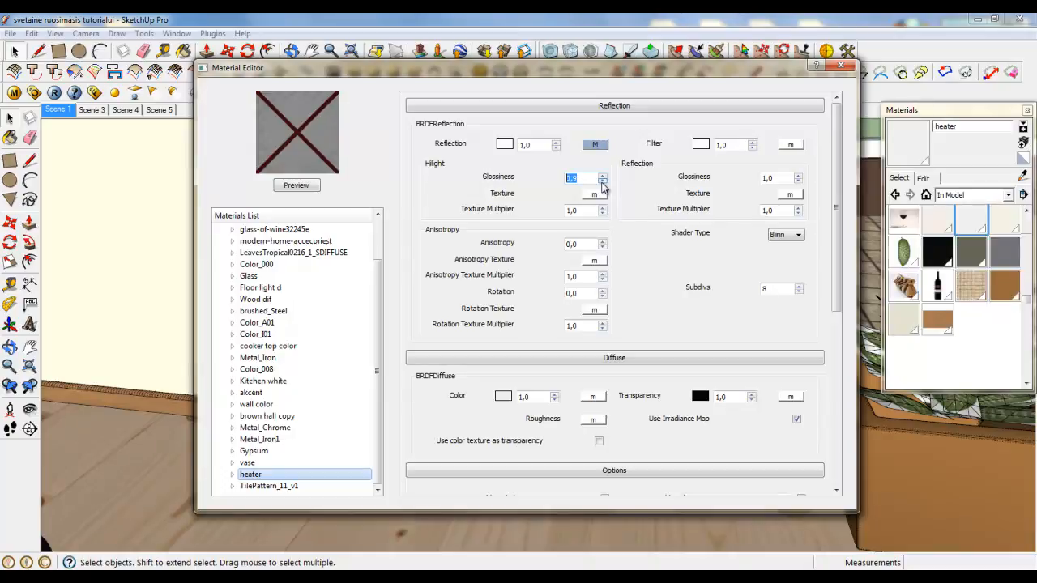
click(798, 182)
click(797, 234)
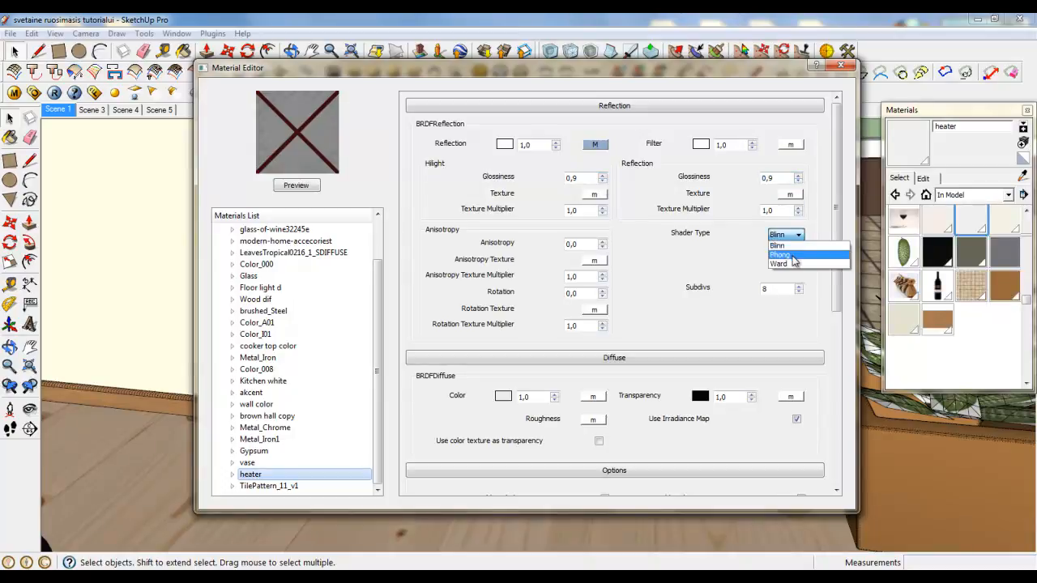
click(782, 252)
click(841, 64)
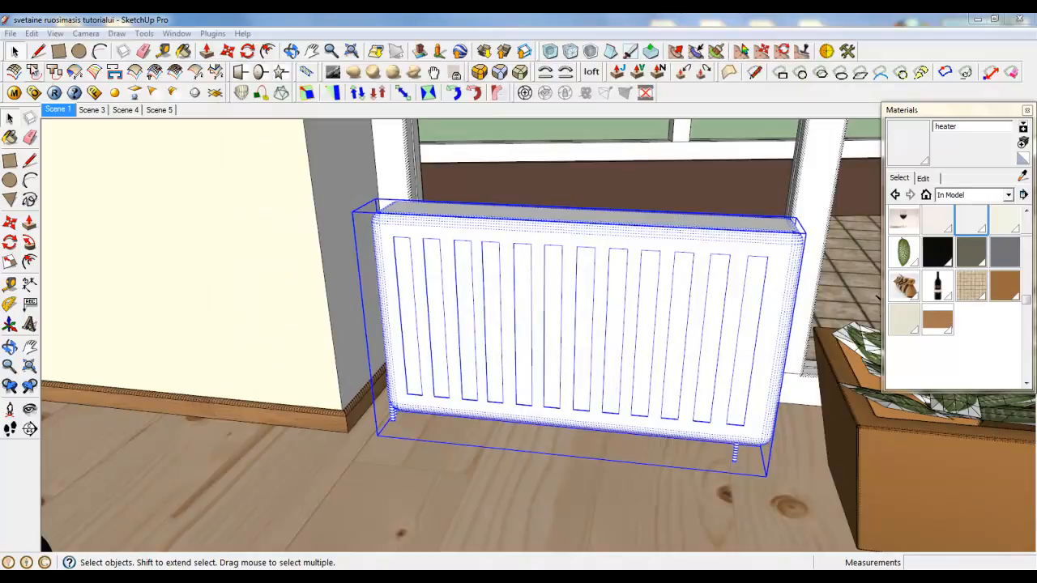
Step: Open the sofa's near armrest group and paint all its surfaces with the Kitchen white material
scroll(636, 370, down, 10)
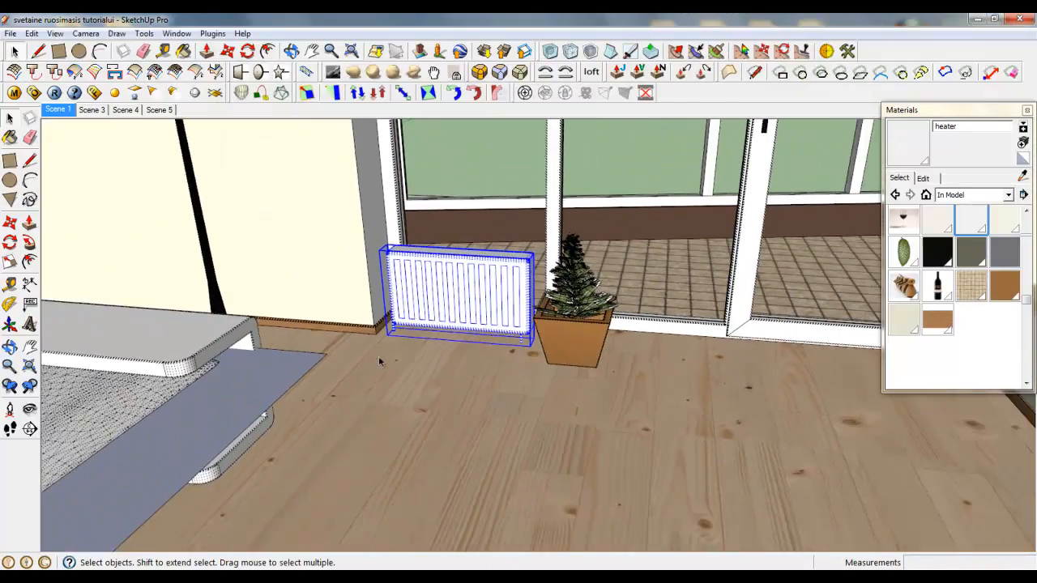
scroll(418, 364, down, 1)
middle_drag(410, 367, 510, 321)
scroll(637, 278, down, 5)
scroll(301, 422, up, 3)
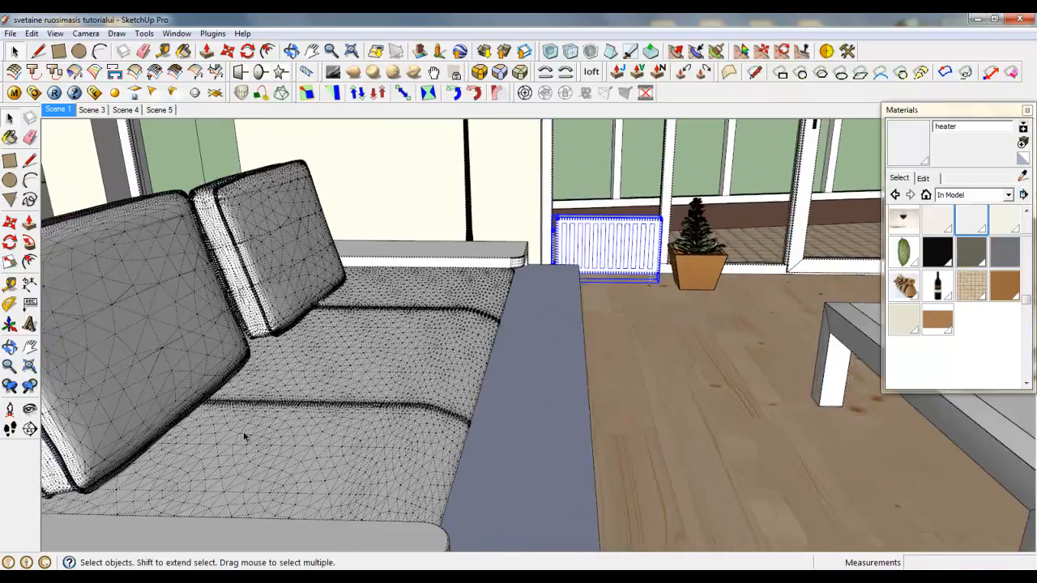
middle_drag(243, 436, 486, 344)
scroll(486, 344, down, 4)
scroll(417, 333, up, 3)
middle_drag(417, 333, 444, 381)
scroll(555, 429, down, 3)
middle_drag(556, 429, 463, 373)
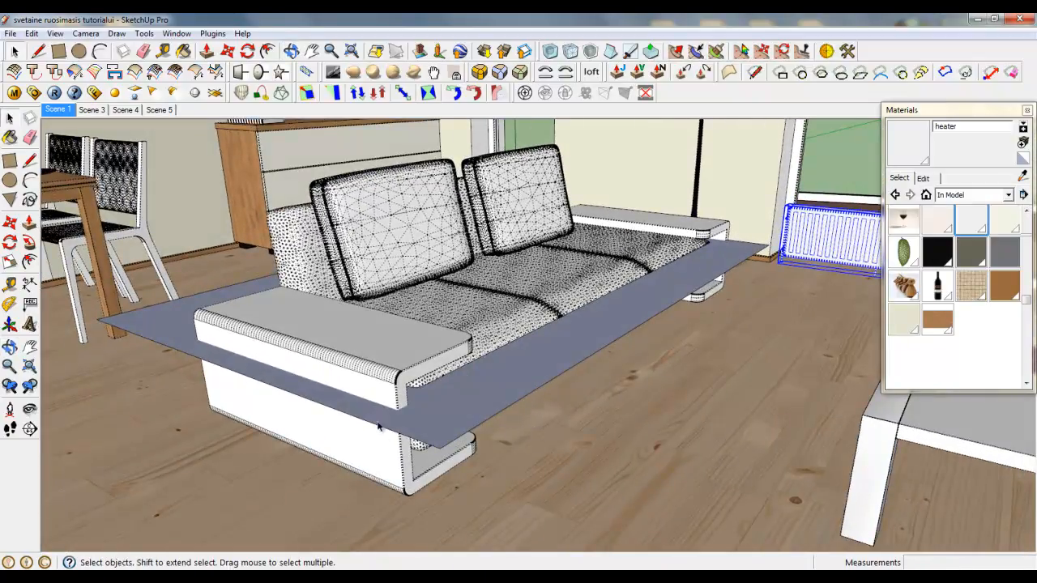
scroll(538, 442, up, 2)
scroll(673, 478, down, 2)
scroll(422, 366, up, 2)
double_click(421, 366)
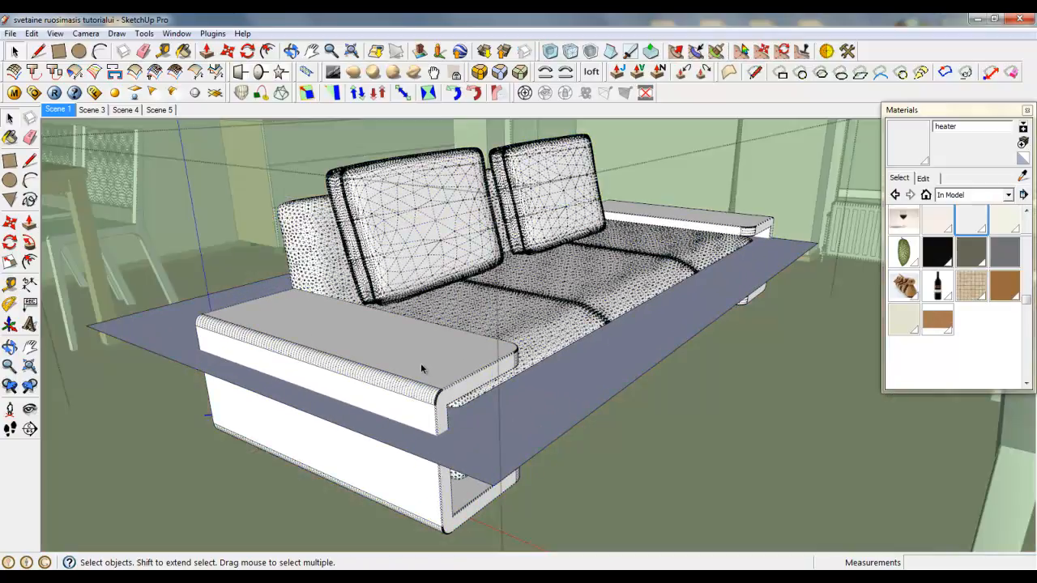
triple_click(420, 363)
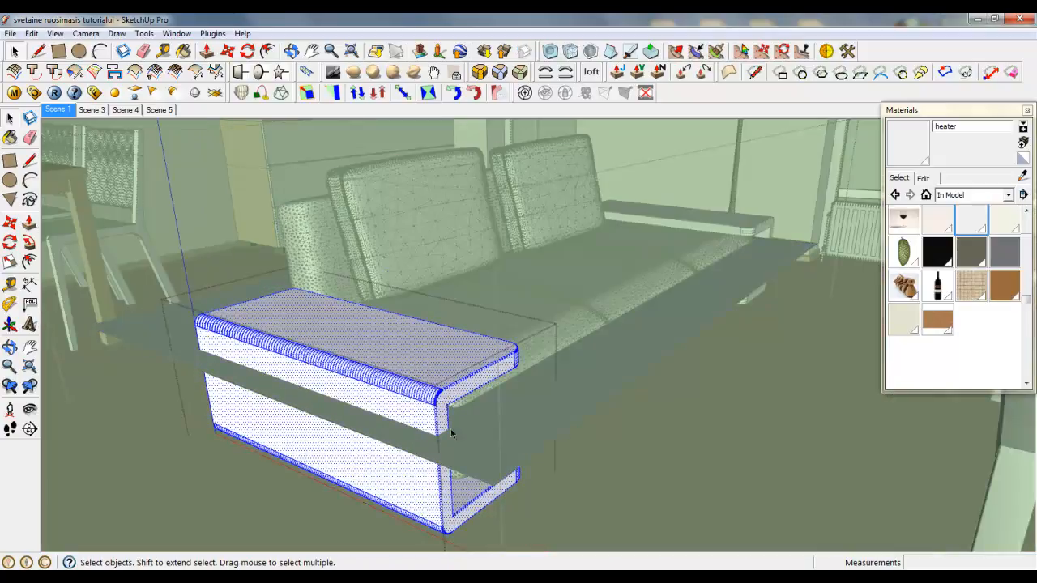
click(1026, 210)
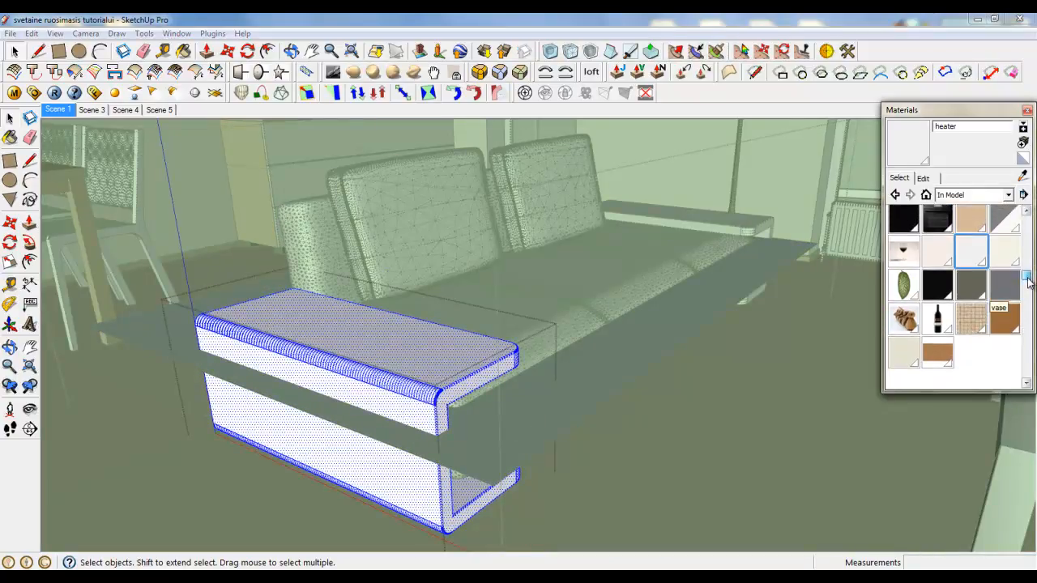
click(1004, 253)
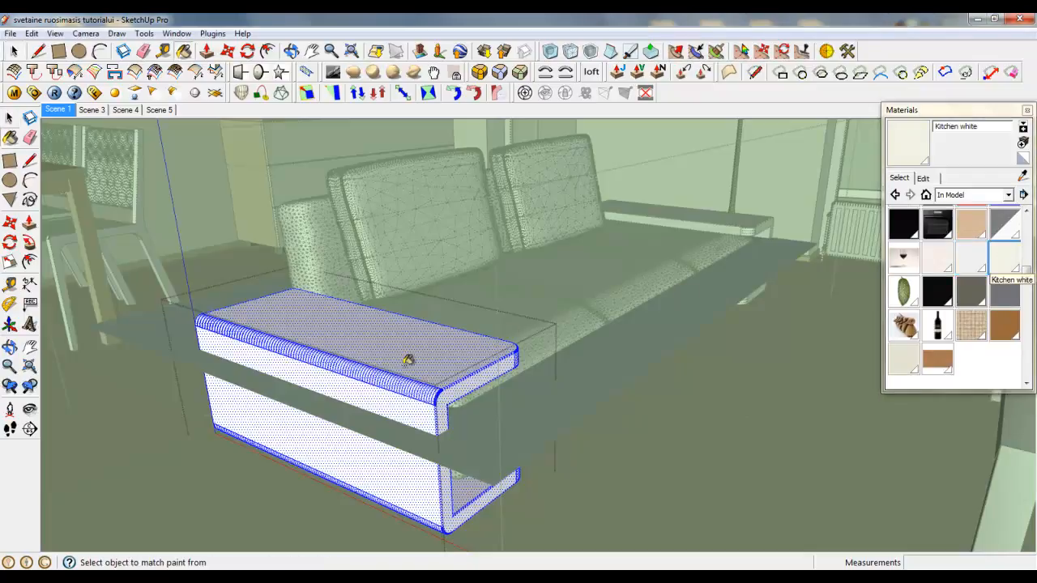
key(space)
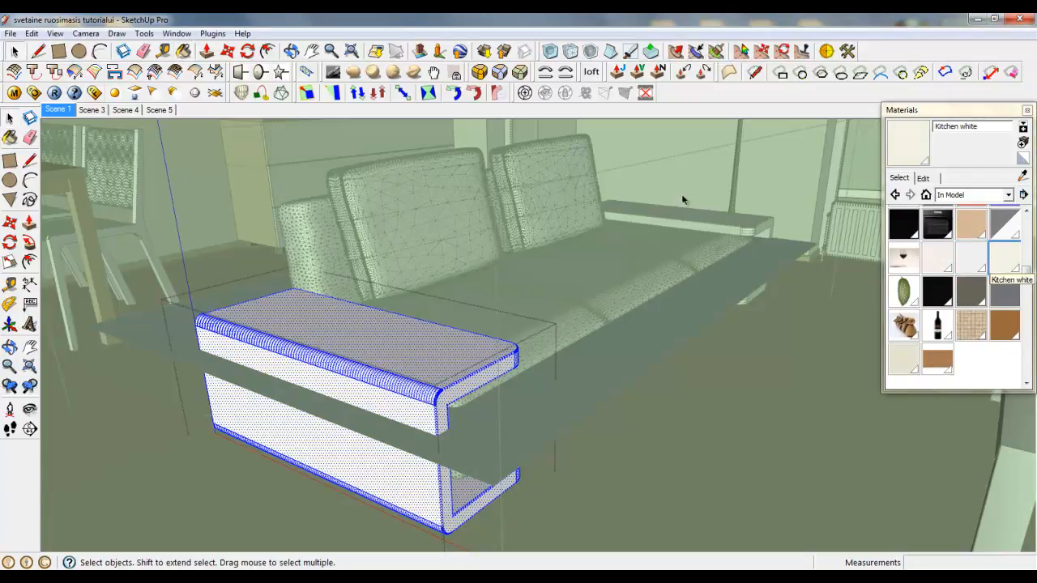
Step: Paint the sofa's far armrest with the Kitchen white material and close its group
click(723, 218)
click(992, 254)
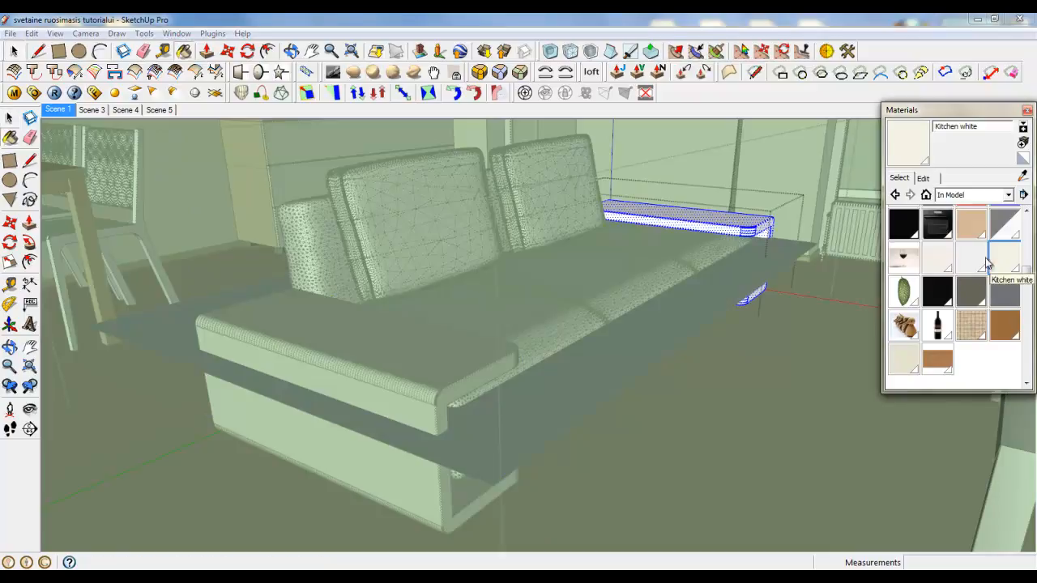
click(753, 221)
click(9, 34)
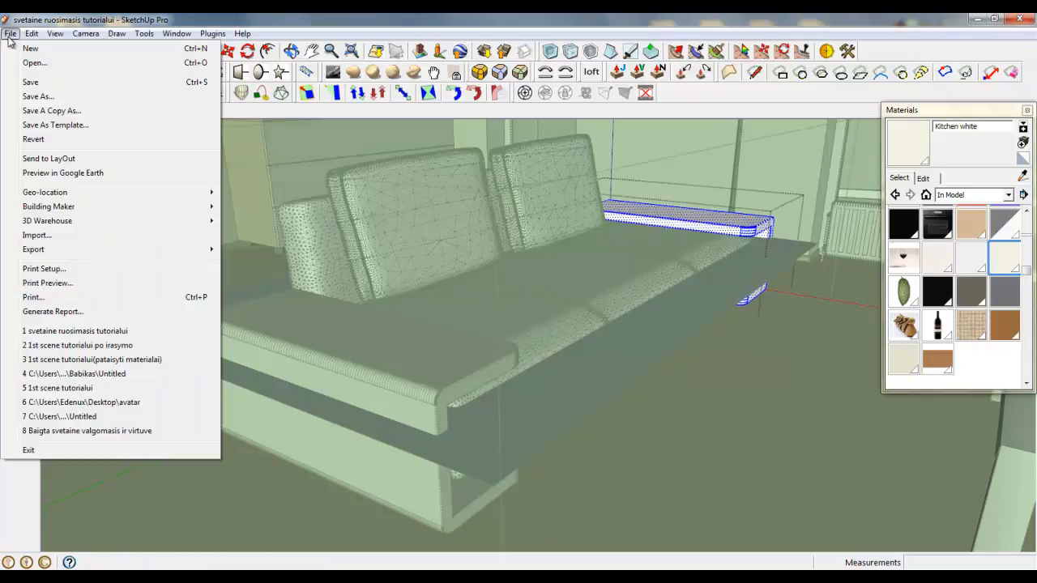
click(25, 22)
click(13, 51)
right_click(475, 280)
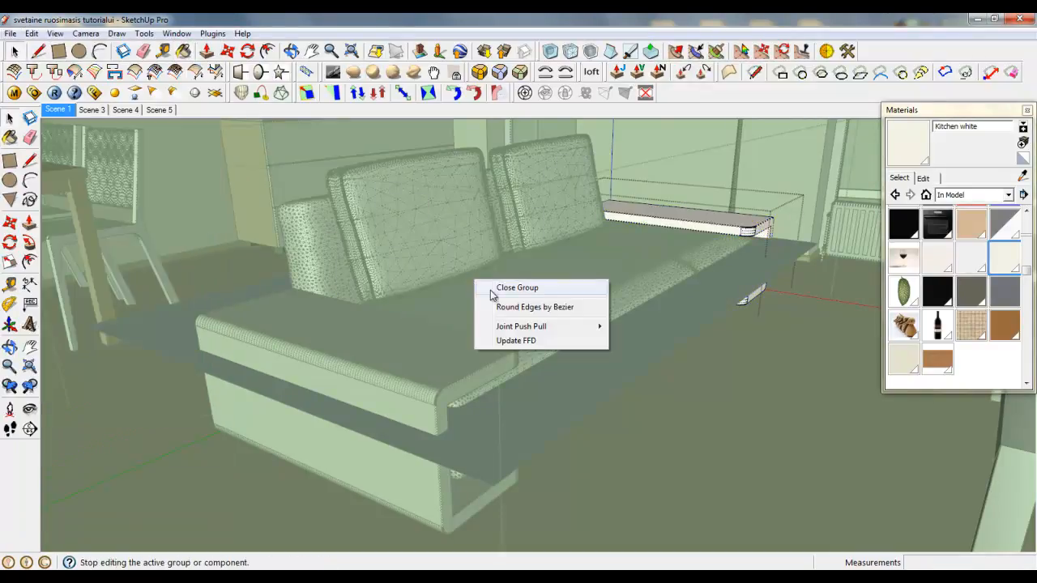
click(499, 289)
Step: Open the sofa seat group and delete the flat gray plane surrounding the seat cushions
middle_drag(552, 347, 554, 323)
double_click(574, 368)
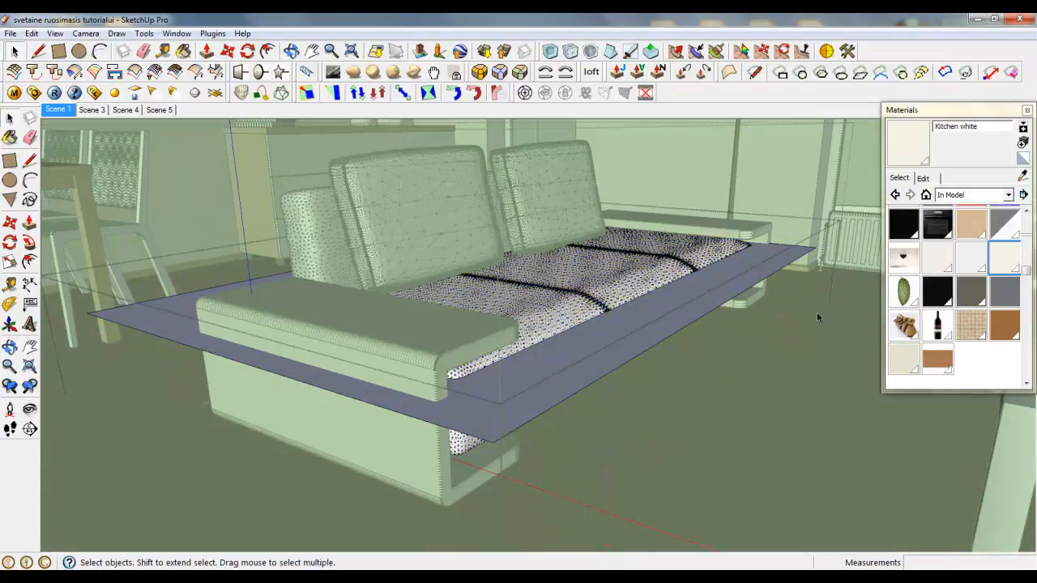
double_click(543, 386)
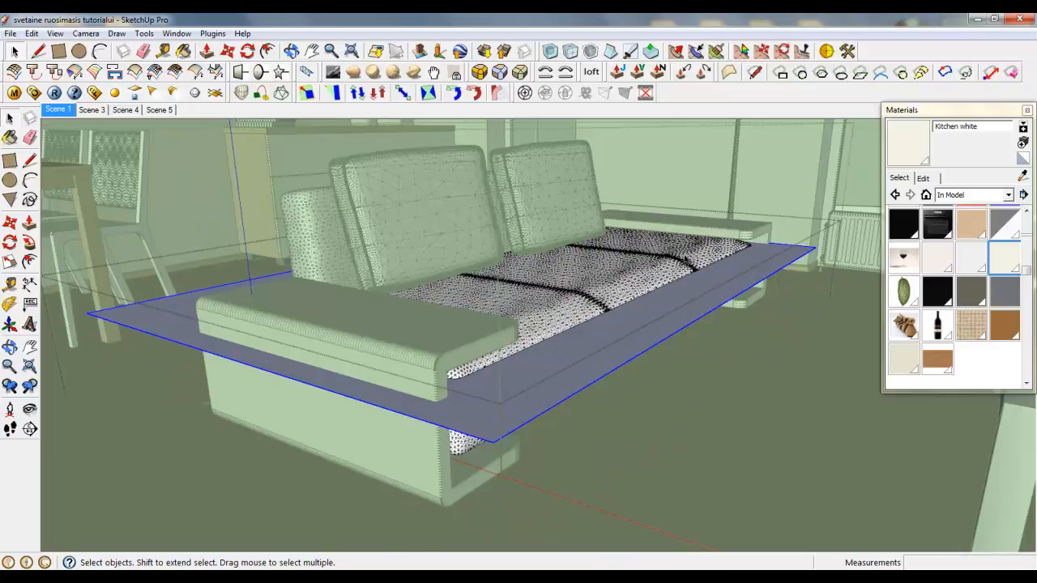
scroll(699, 230, up, 4)
scroll(692, 306, up, 4)
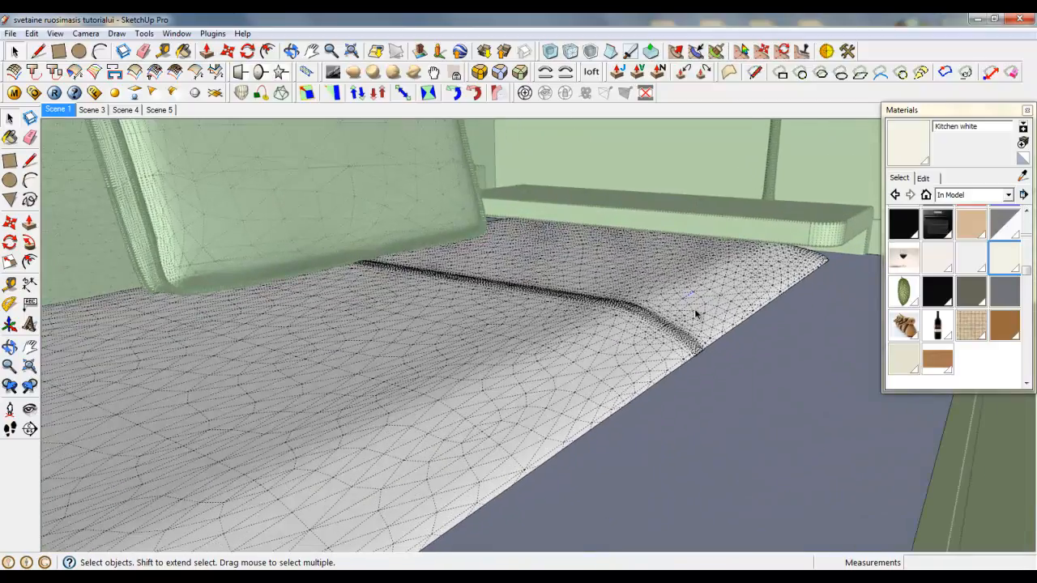
scroll(627, 352, up, 2)
mouse_move(627, 352)
middle_down()
mouse_move(640, 381)
mouse_move(653, 292)
middle_up()
click(890, 492)
Step: Turn off the display of hidden geometry so the seat cushion mesh lines are hidden
scroll(518, 413, down, 2)
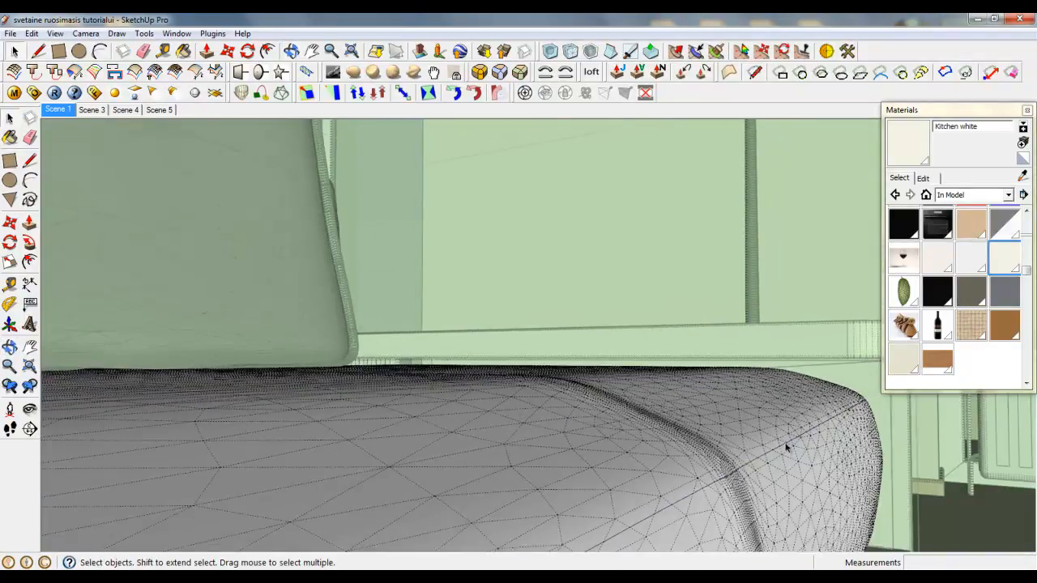
scroll(676, 462, down, 5)
scroll(325, 527, up, 2)
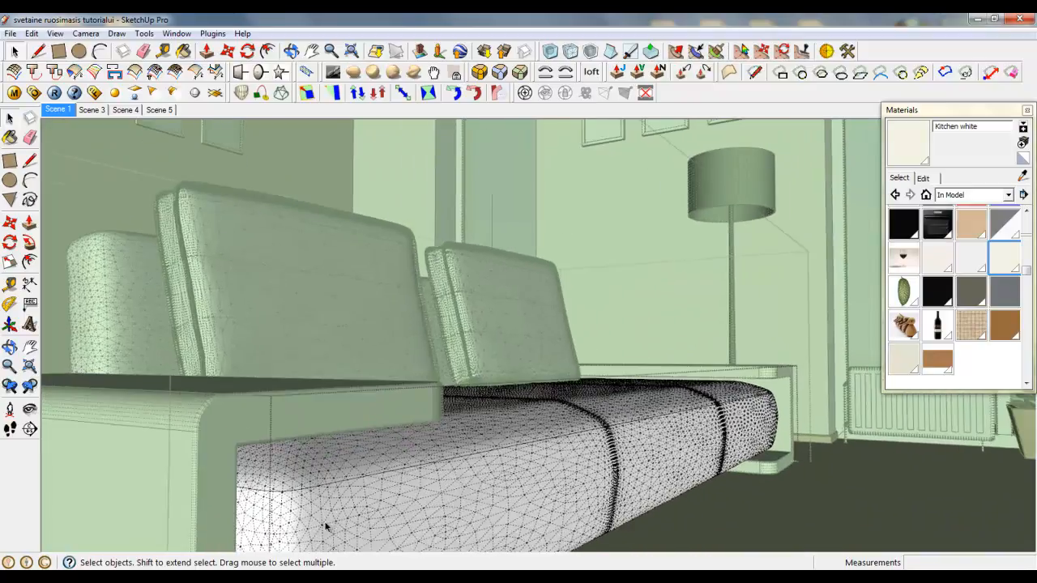
middle_drag(454, 487, 482, 443)
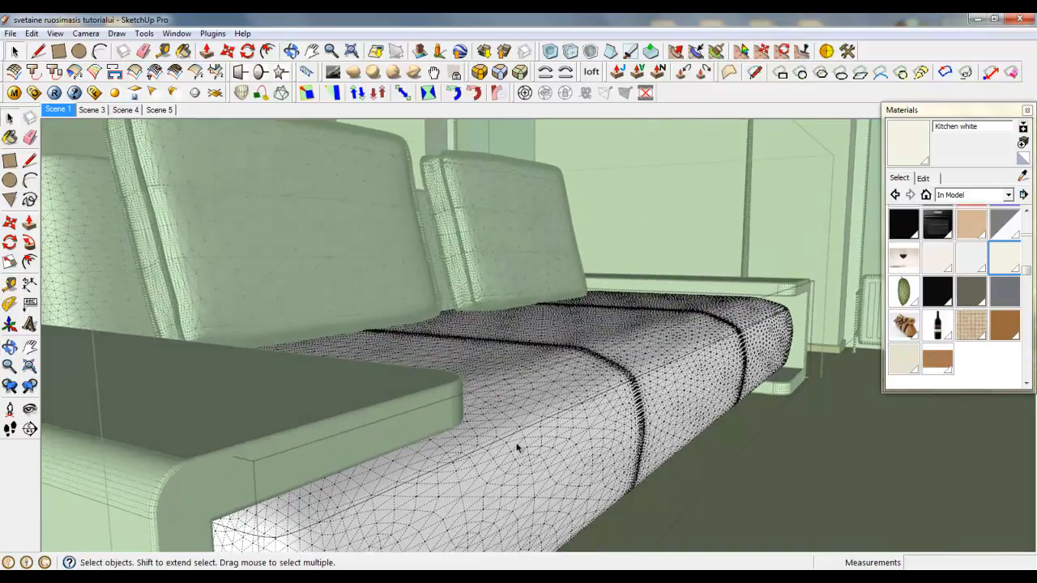
scroll(540, 438, down, 3)
scroll(560, 345, down, 1)
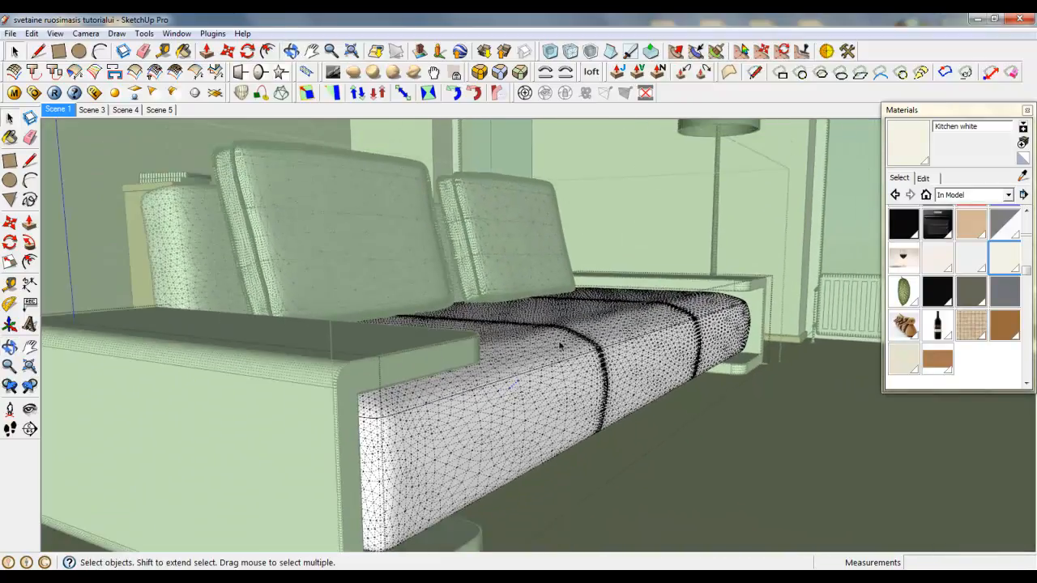
middle_drag(560, 345, 562, 374)
click(55, 33)
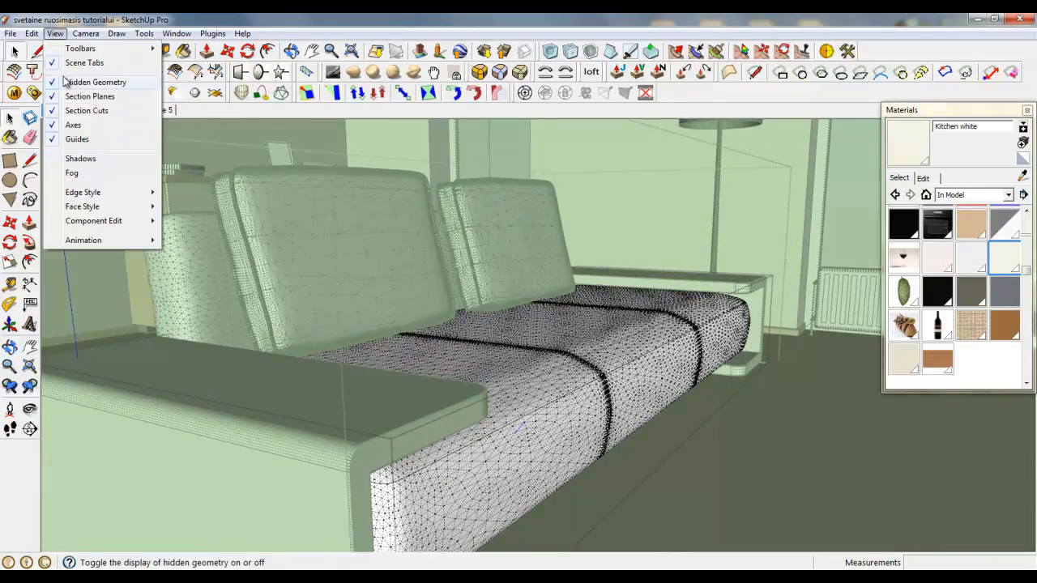
click(65, 82)
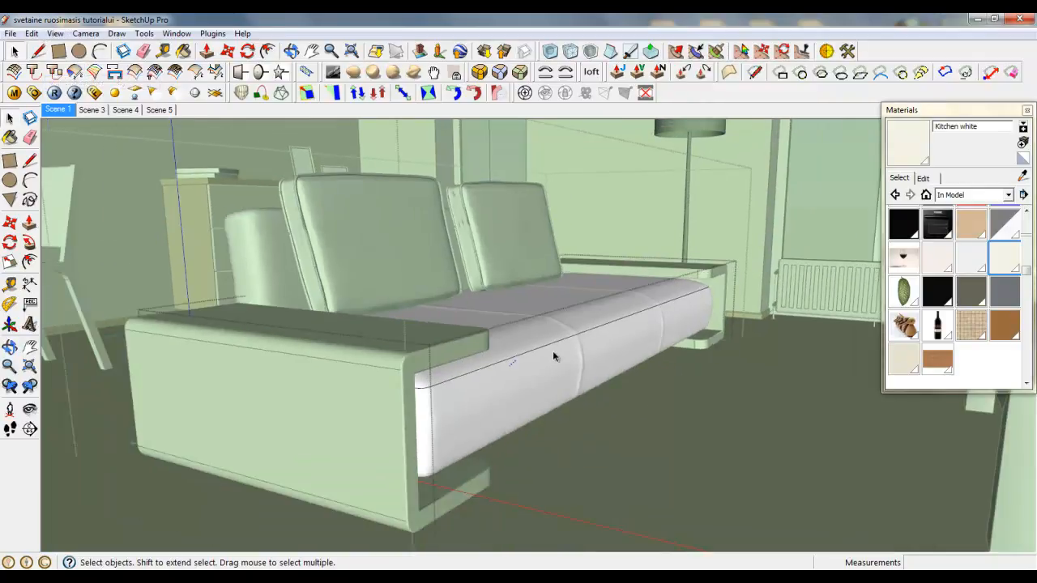
Step: Select the front surface of the sofa seat cushion and examine its shape
scroll(567, 340, up, 4)
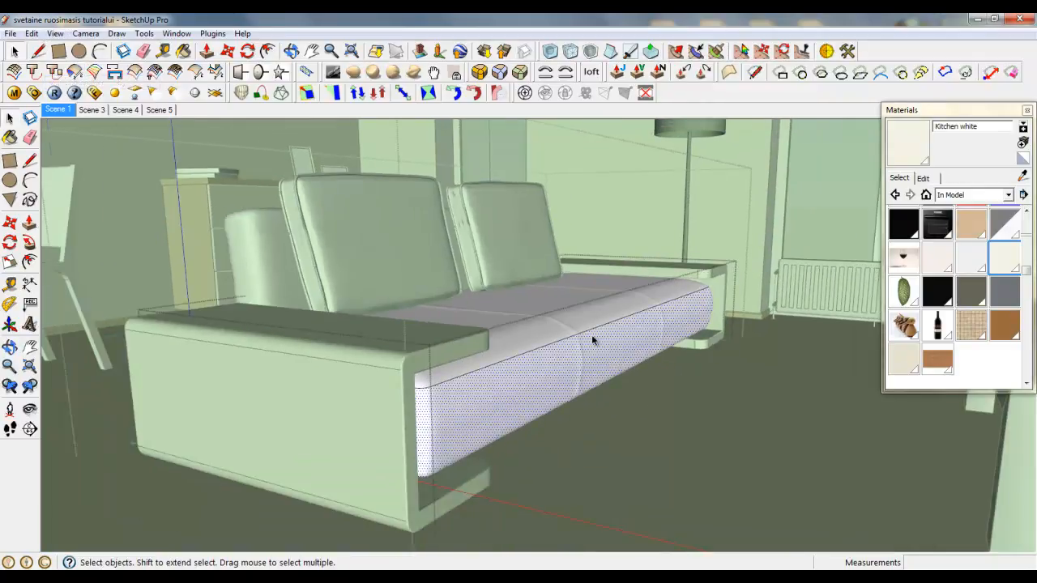
click(591, 354)
scroll(587, 308, down, 5)
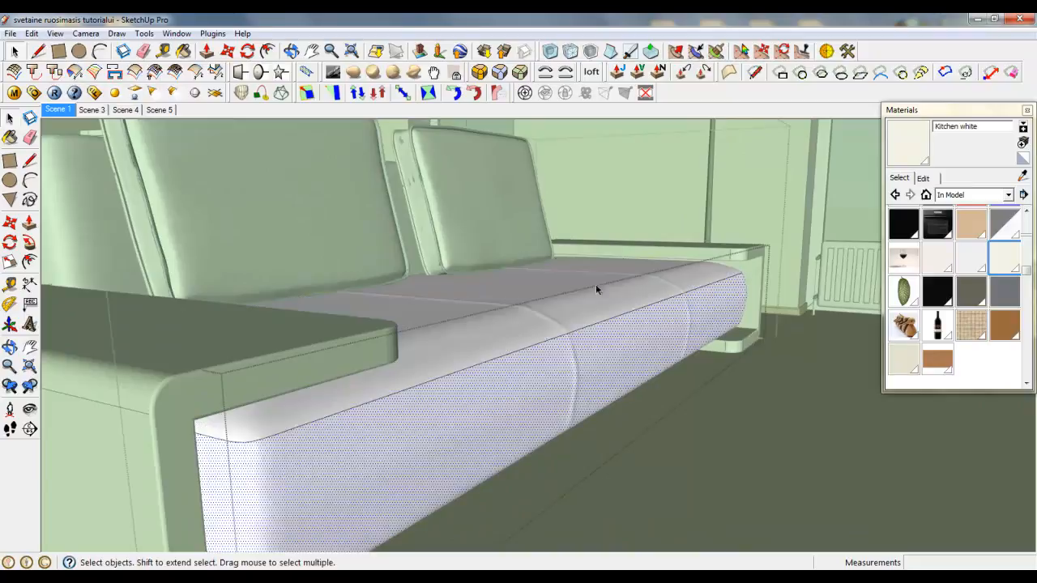
scroll(514, 354, up, 4)
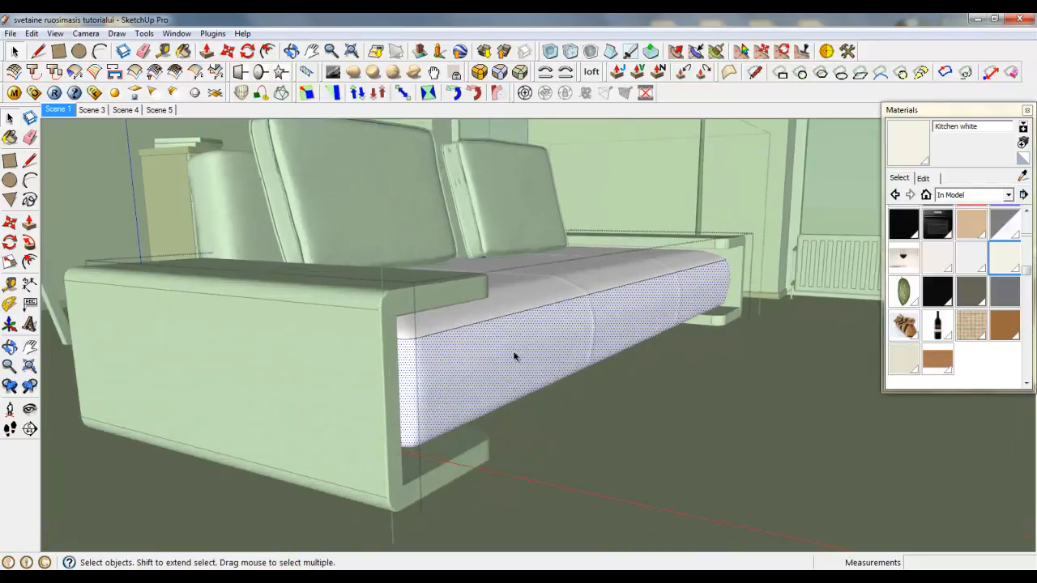
Step: Draw a rectangle about 650 by 161 mm on the floor before the sofa and extrude it about 189 mm into a box
click(59, 51)
click(702, 372)
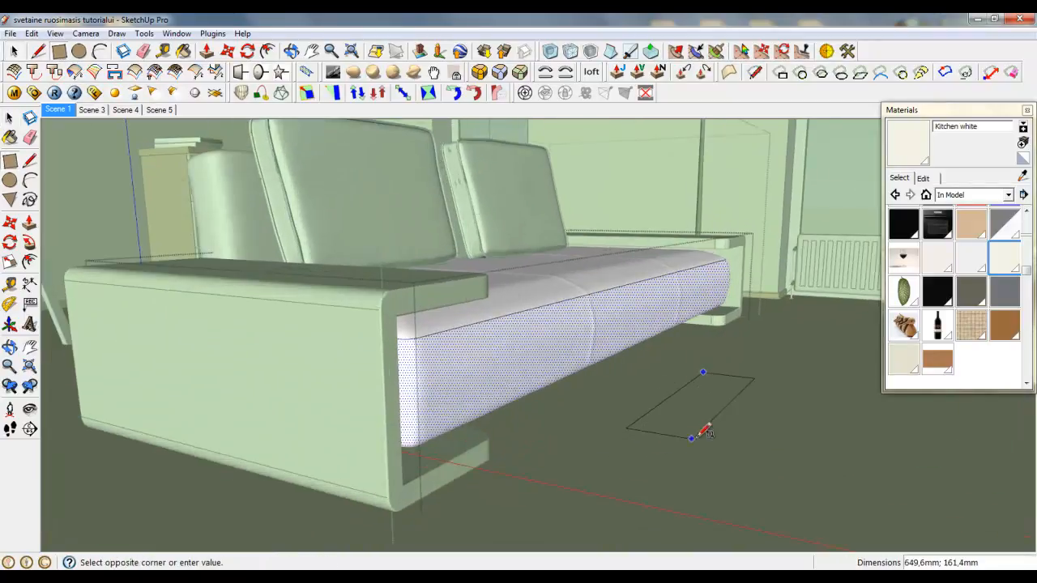
click(690, 438)
click(207, 53)
click(688, 407)
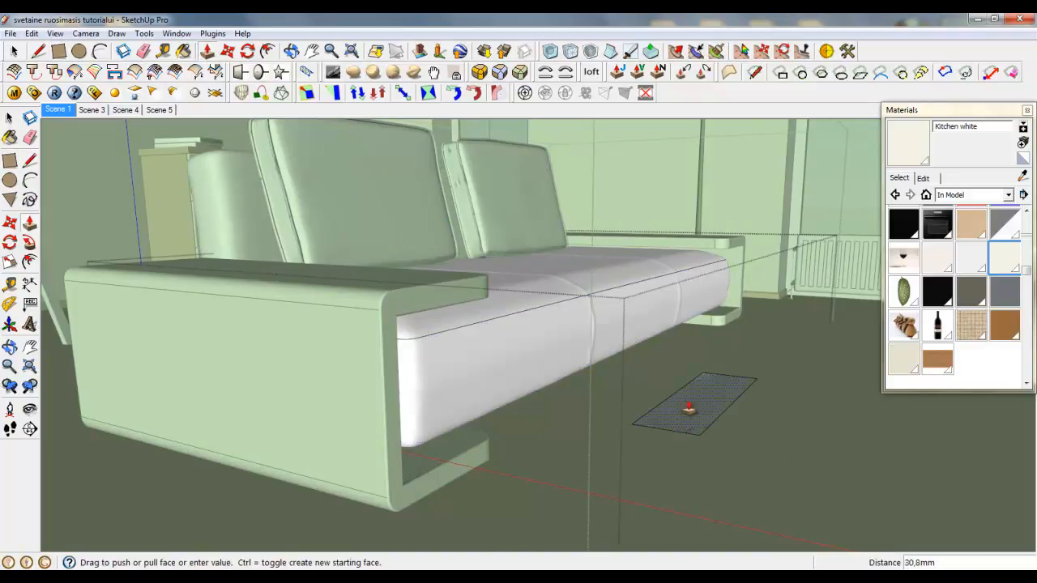
click(734, 350)
Step: Import the Bed material image as a texture and apply it to the box's long front face
scroll(747, 398, up, 5)
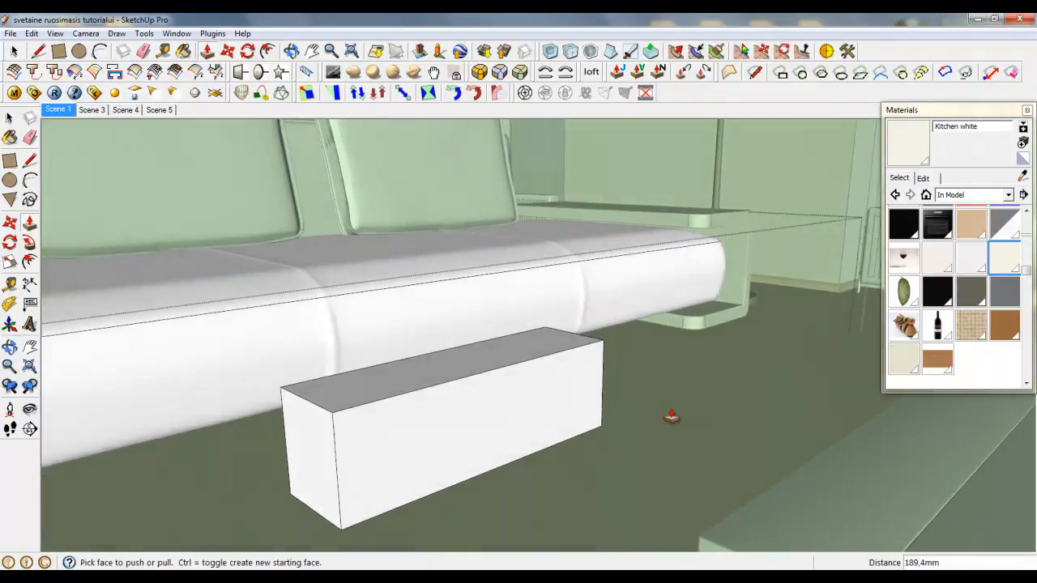
scroll(518, 453, up, 3)
click(11, 33)
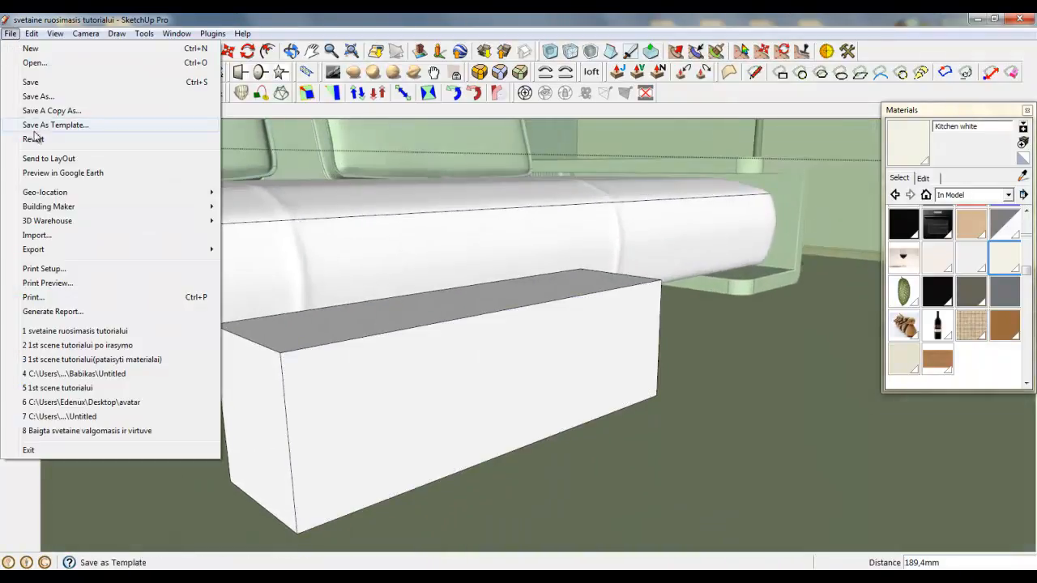
click(37, 235)
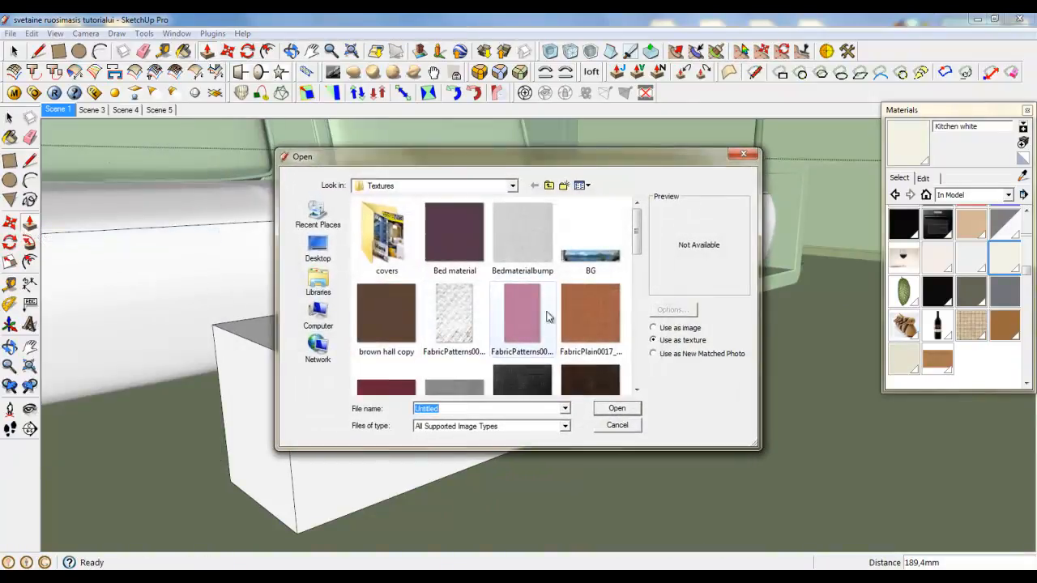
click(454, 235)
click(616, 409)
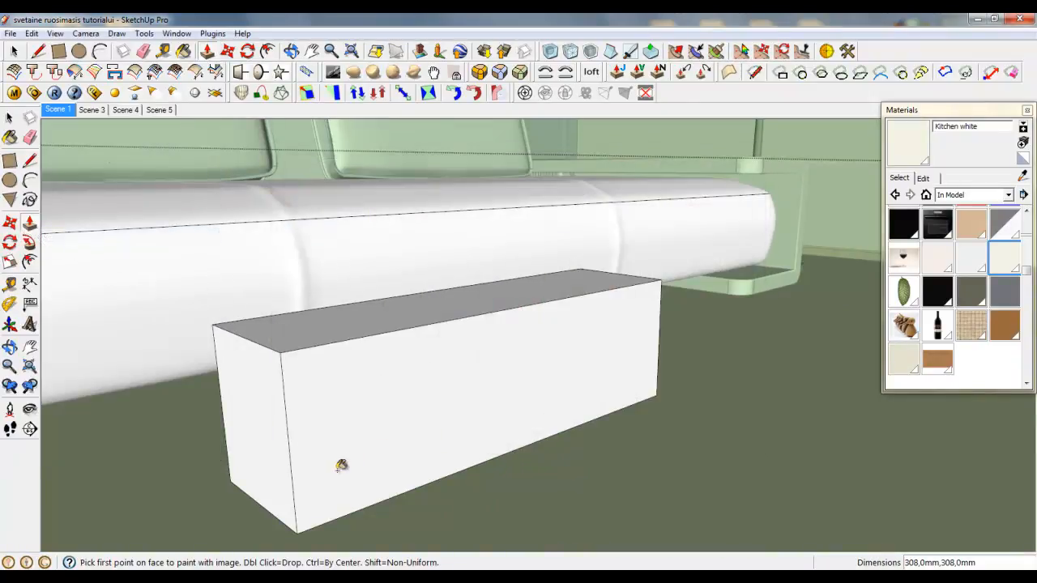
click(322, 489)
scroll(375, 426, up, 4)
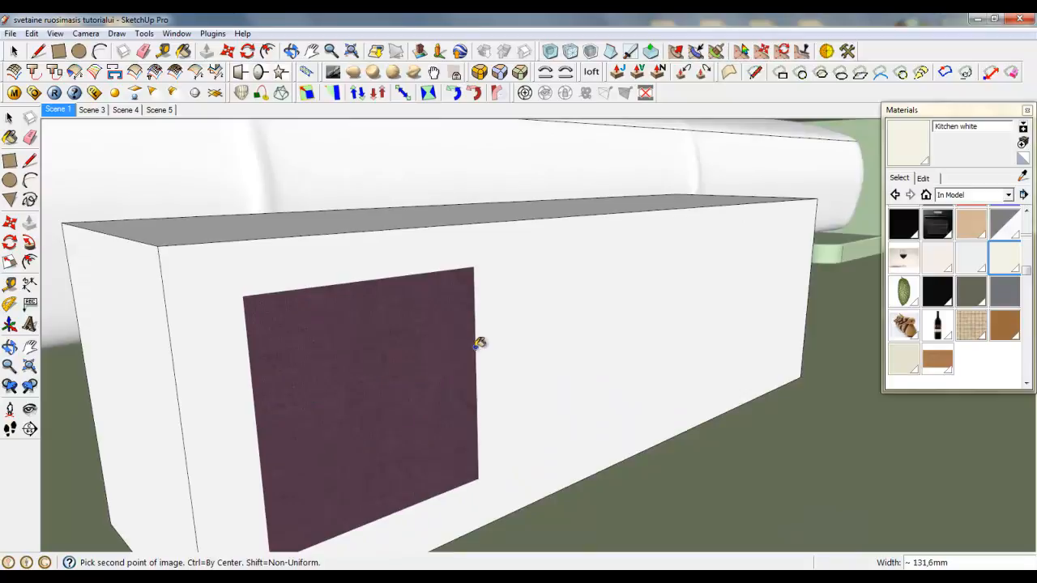
click(499, 319)
Step: Sample the Bed material from the box's long front face and paint the box's top face with it
key(p)
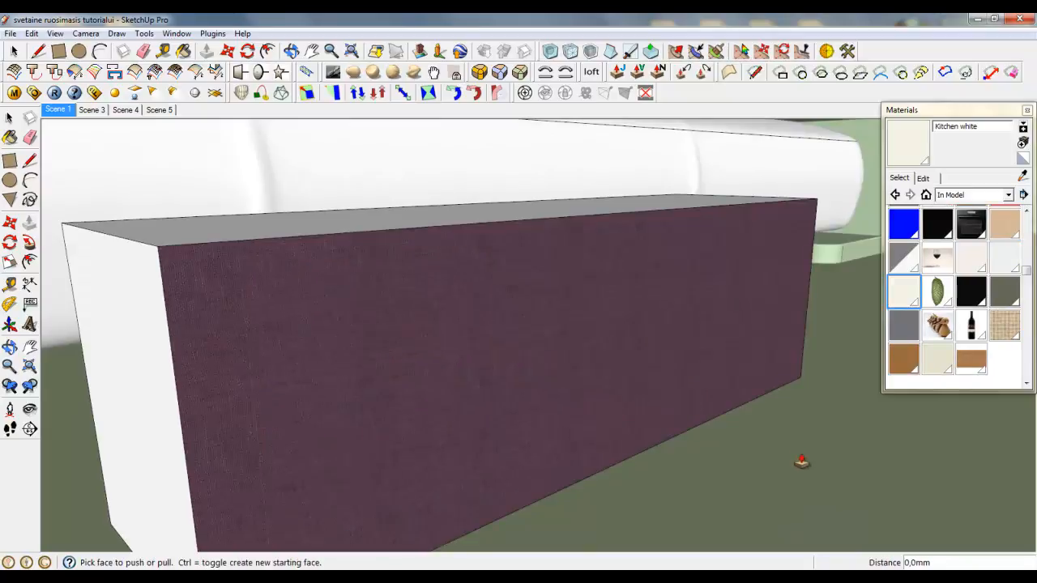
scroll(801, 461, down, 1)
right_click(566, 345)
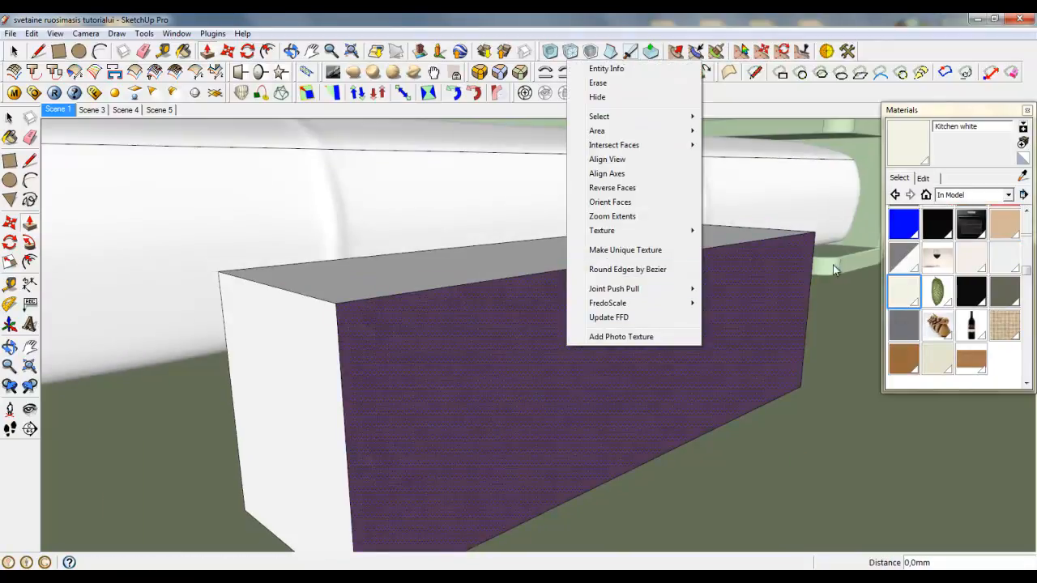
click(1022, 175)
click(644, 270)
click(478, 275)
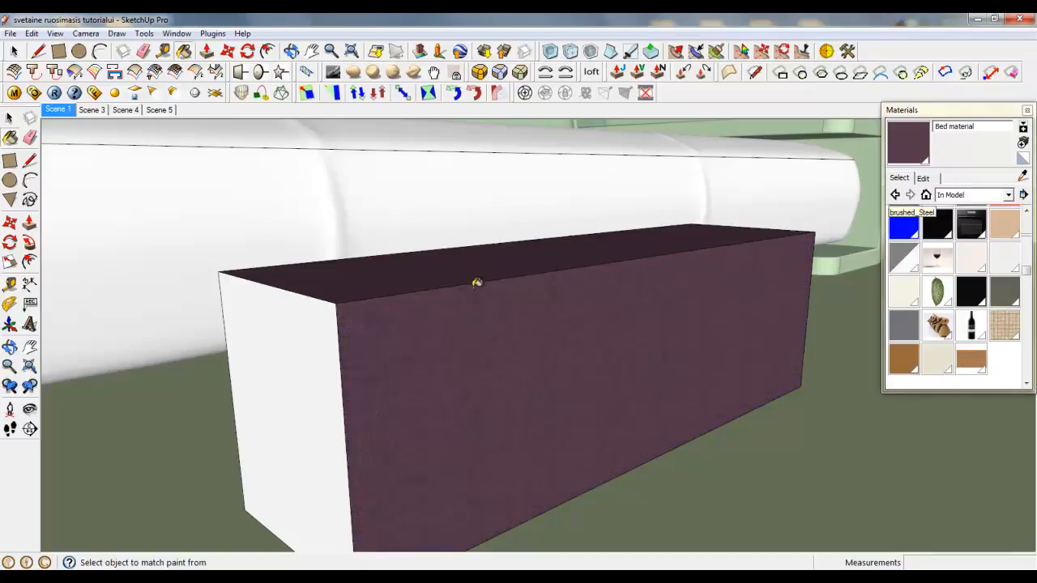
Step: Make the texture on the box's front face projected, sample it and paint the front surface of the sofa seat cushion
mouse_move(475, 283)
middle_down()
mouse_move(568, 435)
mouse_move(400, 338)
middle_up()
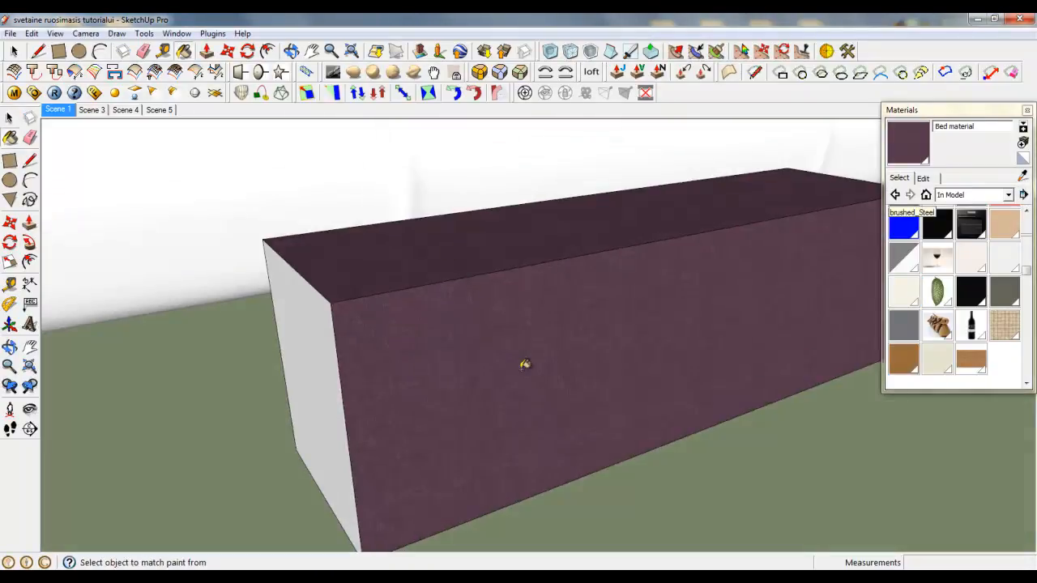
click(14, 51)
right_click(441, 380)
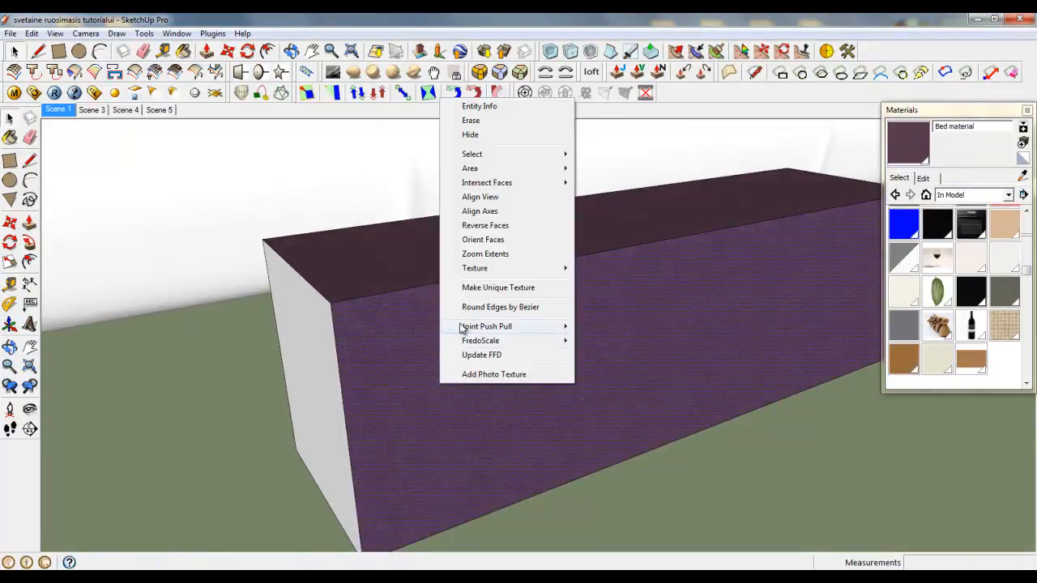
mouse_move(477, 268)
click(608, 301)
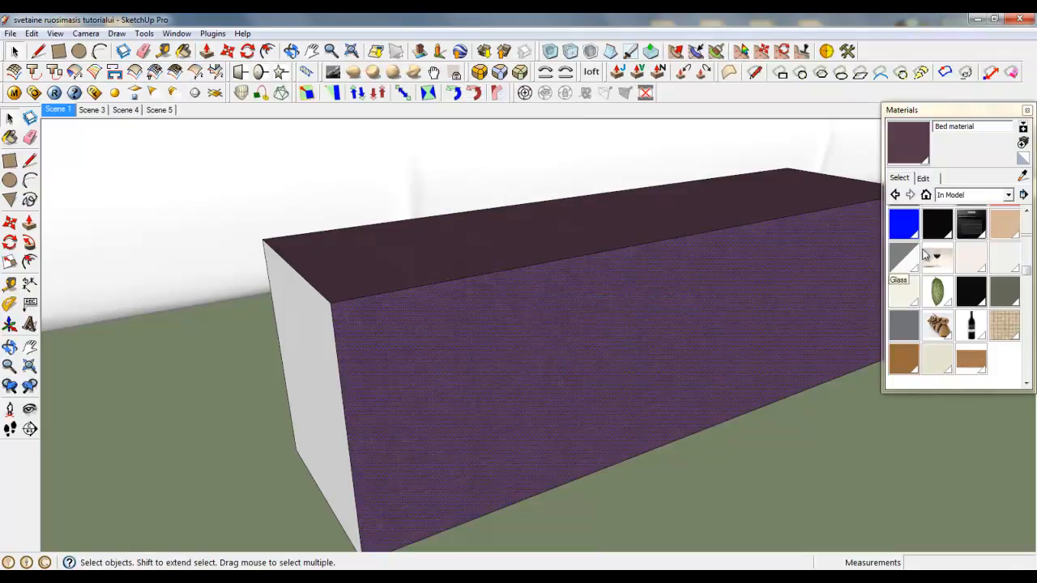
click(1023, 177)
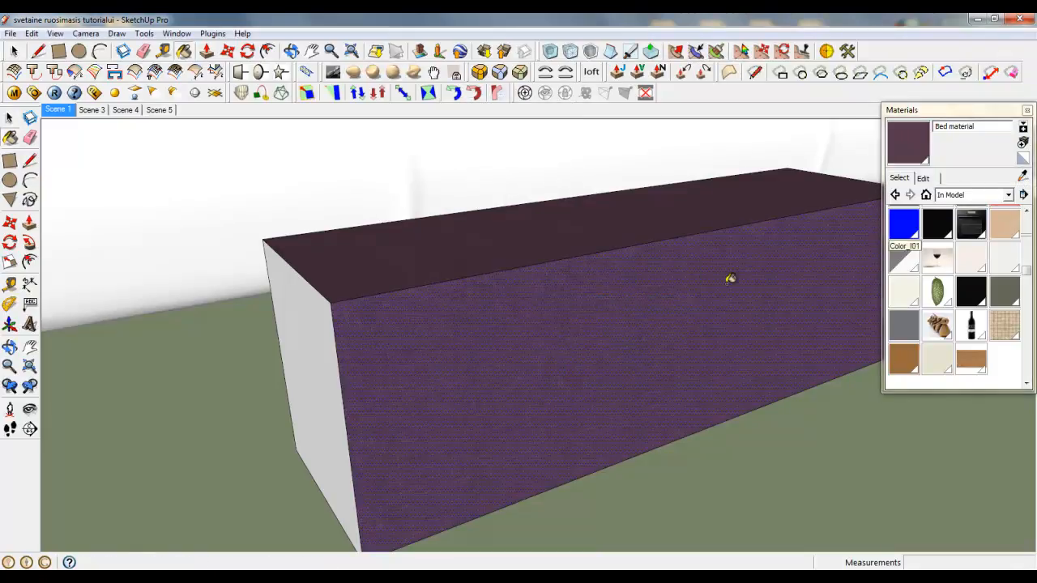
click(454, 188)
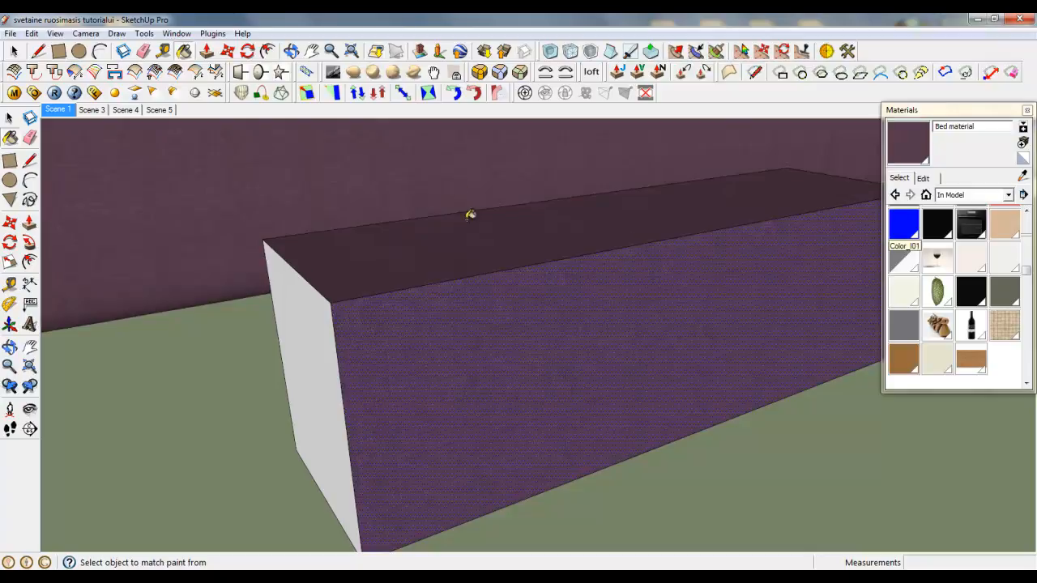
Step: Paint the top of the sofa seat cushion and the box's small end face with the Bed material
scroll(690, 480, down, 2)
scroll(405, 280, up, 2)
mouse_move(405, 279)
middle_down()
mouse_move(407, 263)
mouse_move(411, 273)
middle_up()
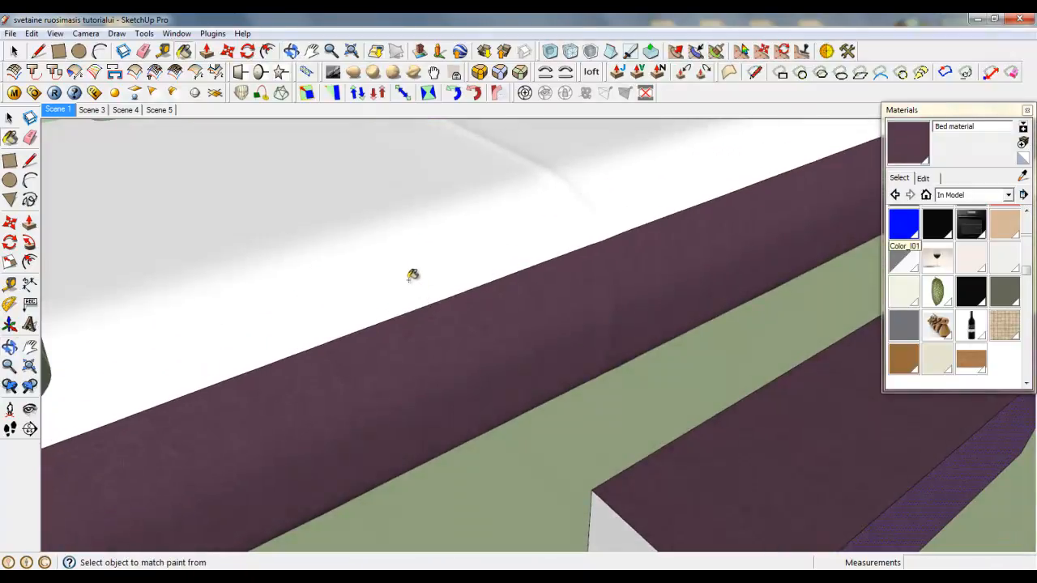
scroll(407, 244, up, 1)
scroll(407, 244, down, 2)
scroll(567, 395, down, 2)
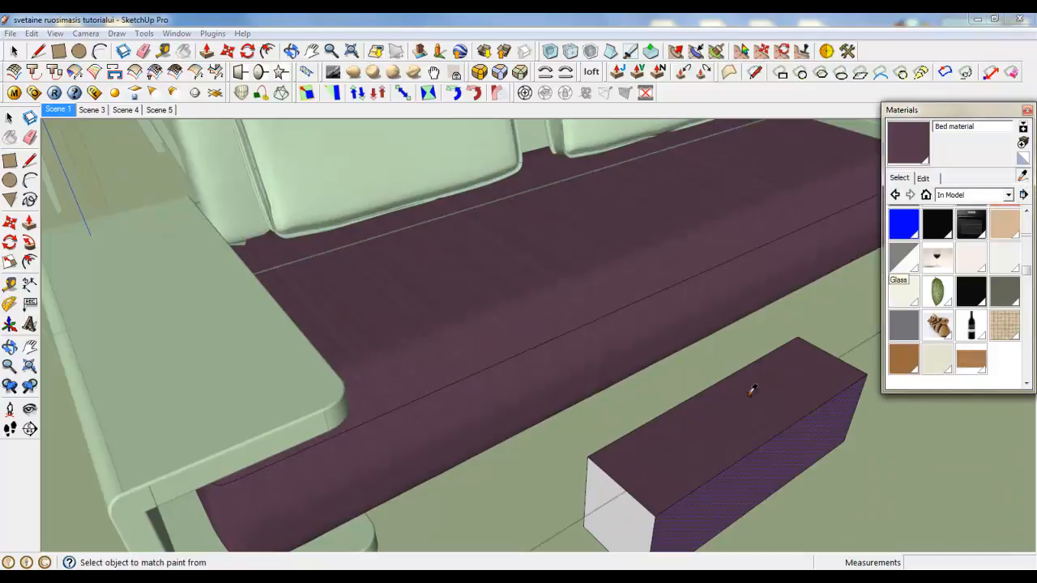
click(739, 395)
key(alt)
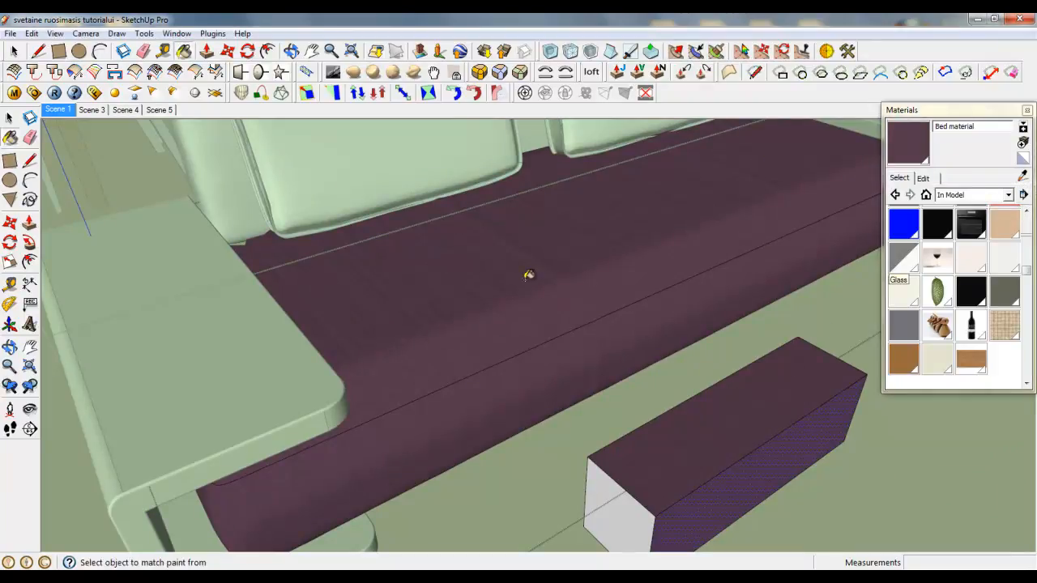
middle_drag(565, 331, 416, 324)
scroll(755, 347, up, 2)
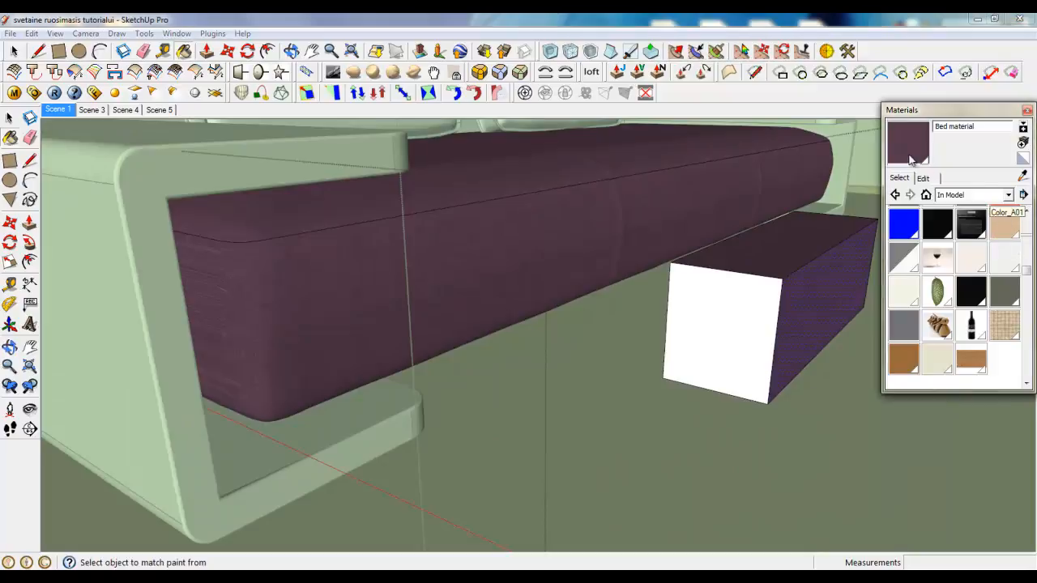
click(724, 314)
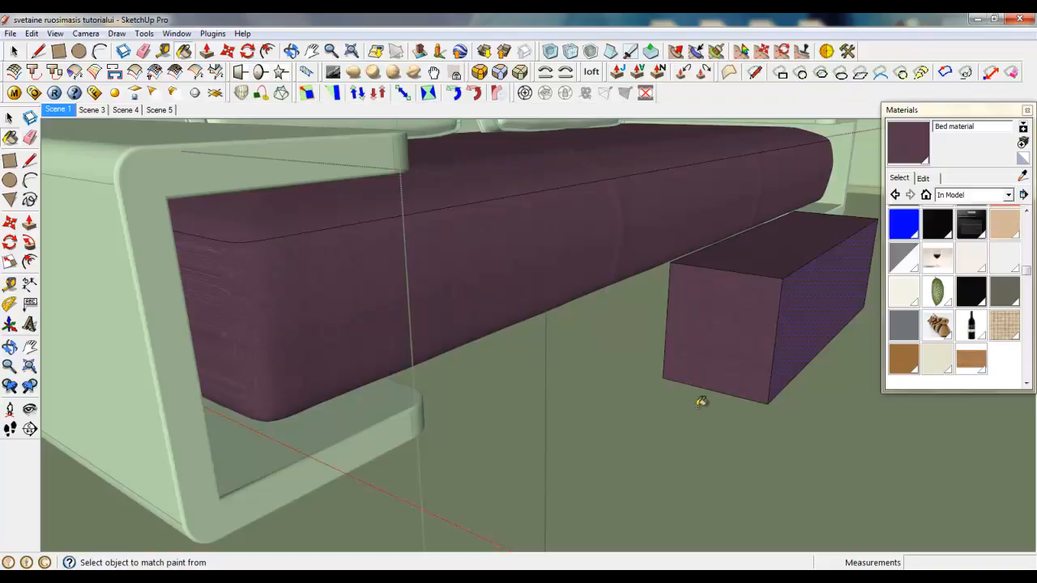
Step: Select the whole mesh of the nearer loose back cushion and paint it with the Bed material
scroll(700, 401, down, 5)
click(14, 50)
scroll(466, 224, up, 5)
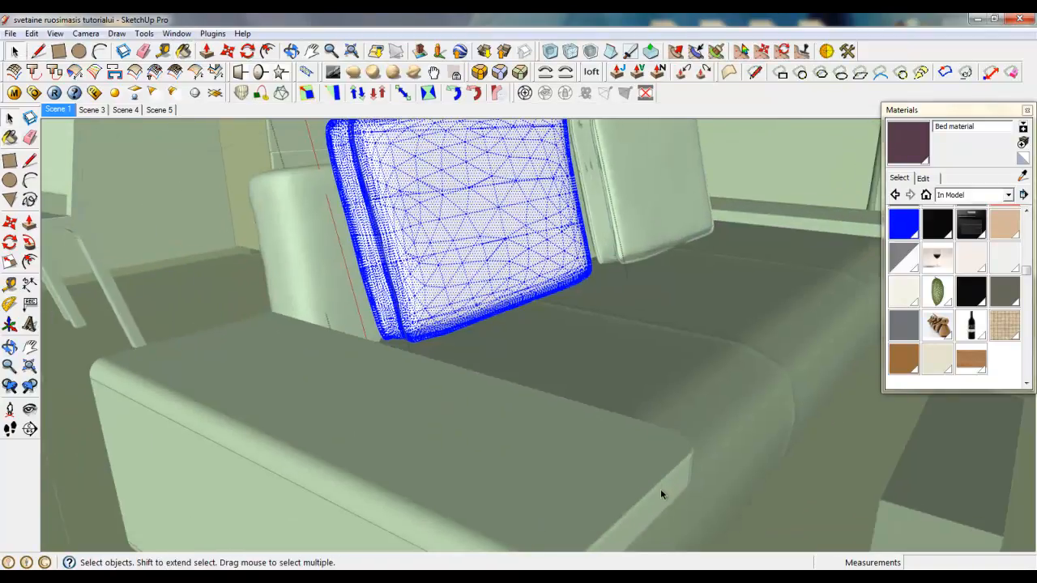
scroll(660, 491, down, 3)
scroll(502, 241, up, 5)
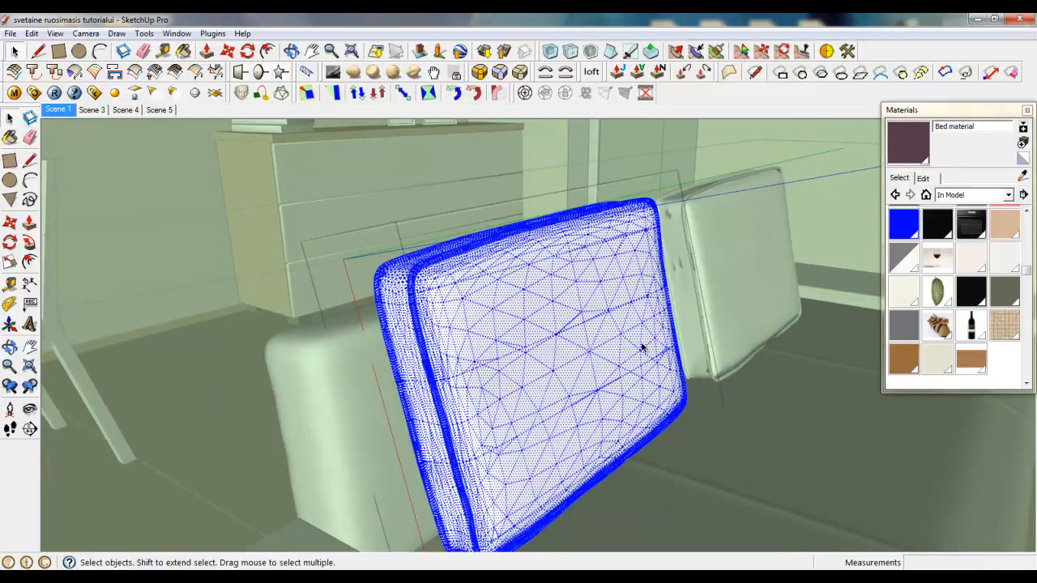
click(907, 149)
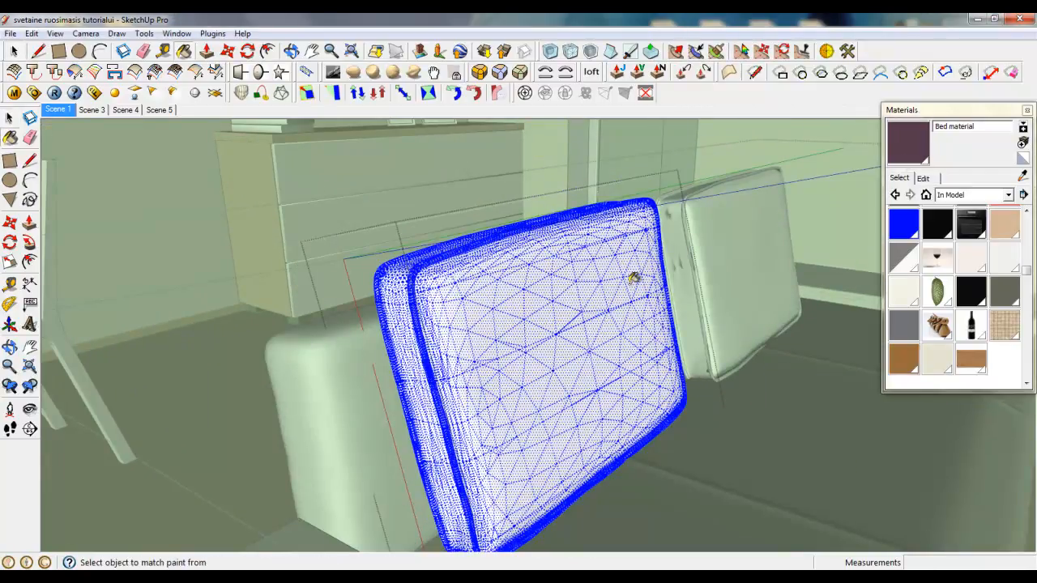
click(388, 286)
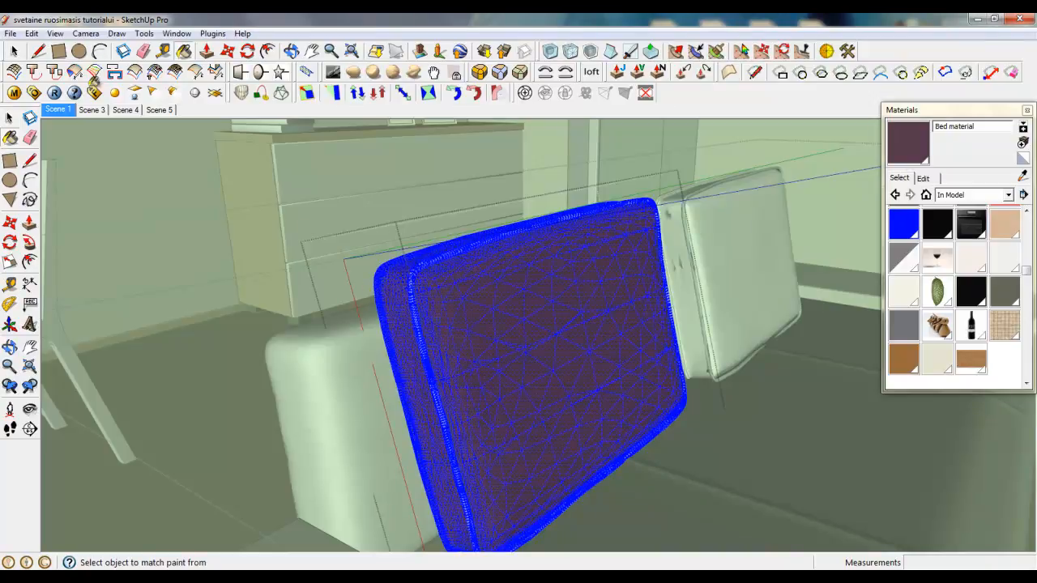
Step: Paint the second loose back cushion with the Bed material and close its component
click(14, 50)
scroll(308, 340, down, 3)
scroll(634, 324, up, 3)
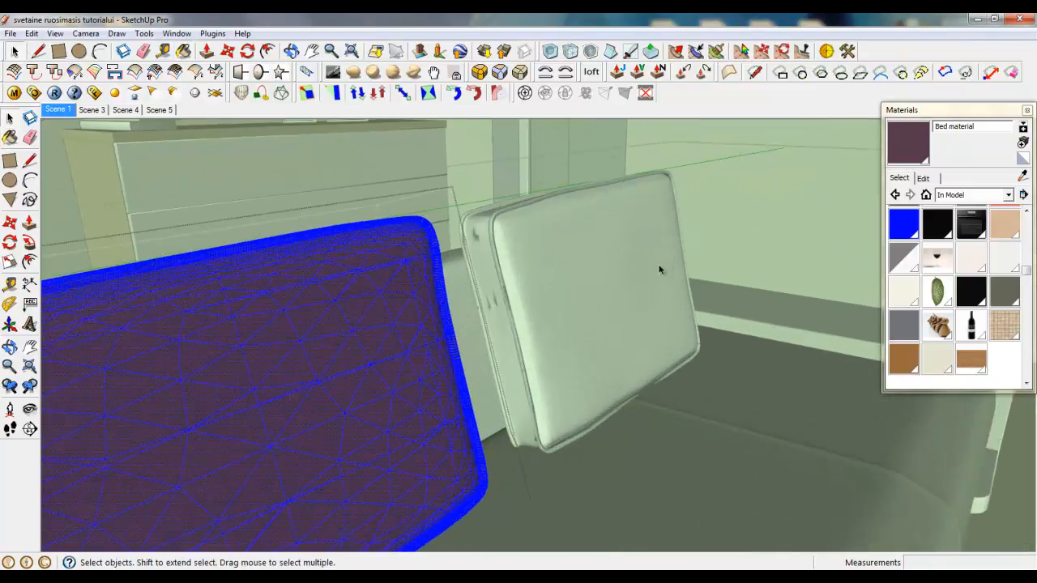
triple_click(659, 269)
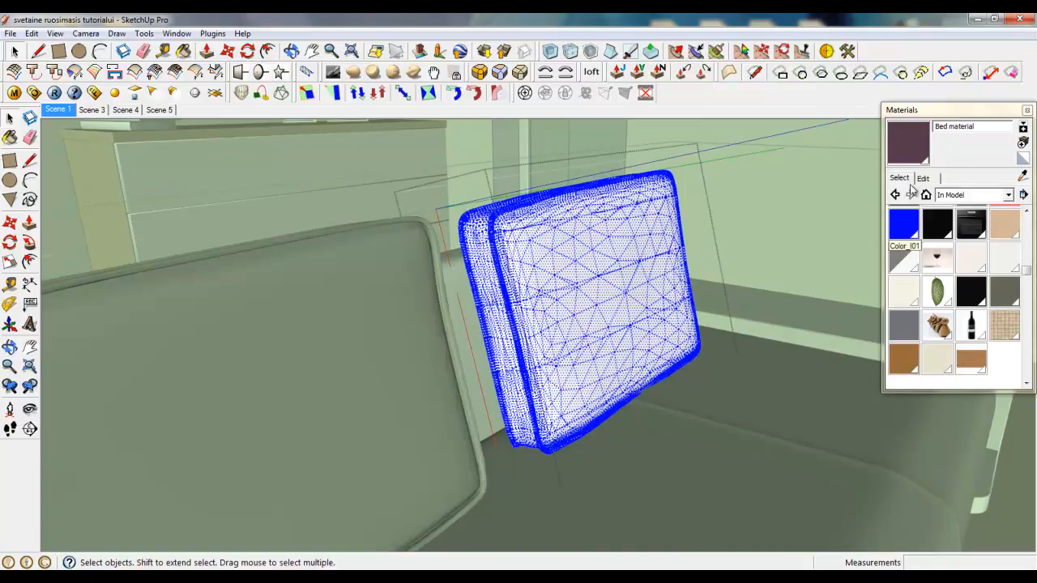
click(906, 145)
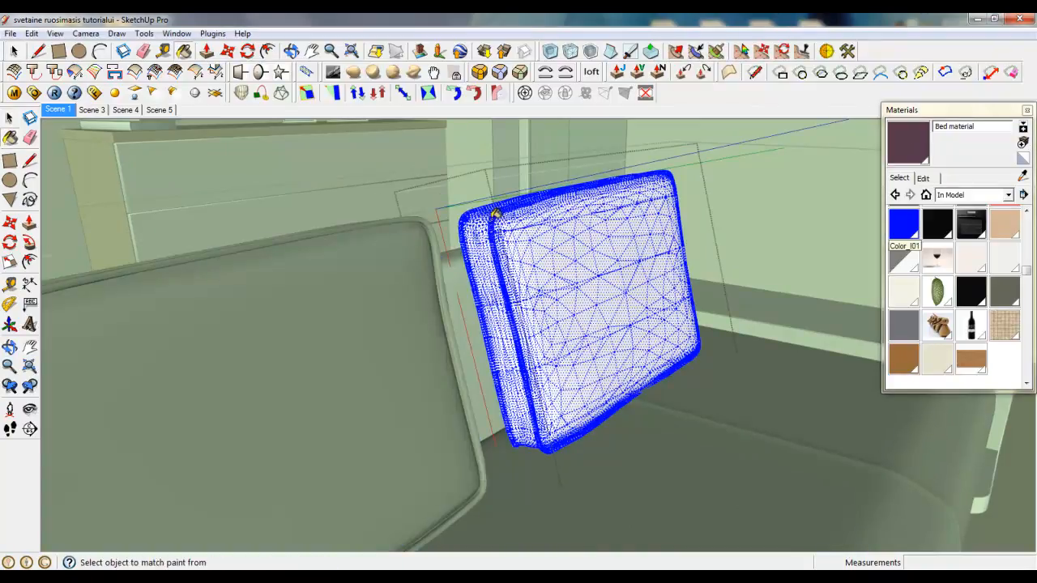
click(528, 281)
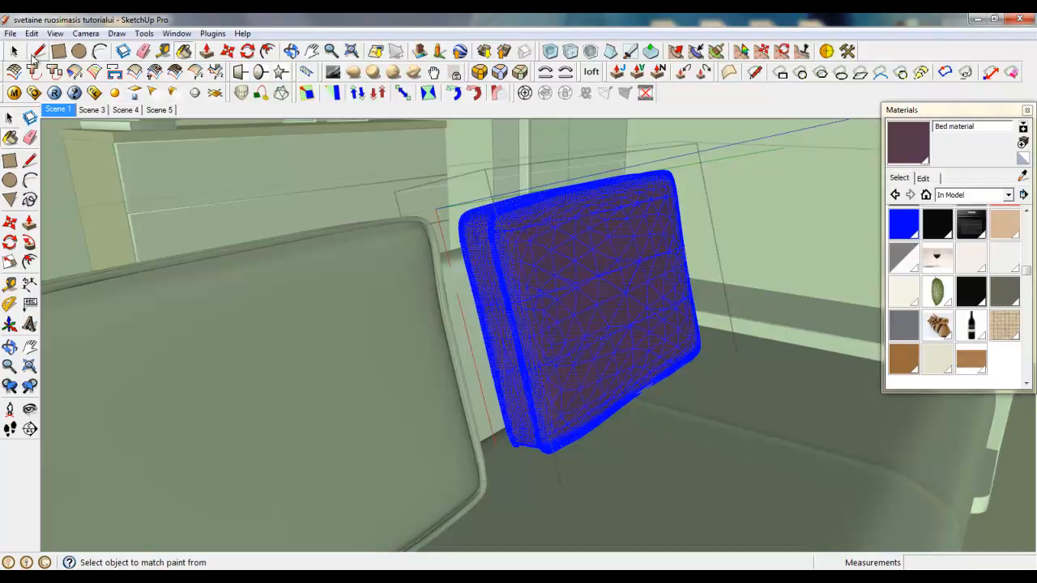
click(14, 51)
right_click(433, 186)
click(453, 195)
scroll(653, 171, down, 1)
scroll(654, 174, down, 5)
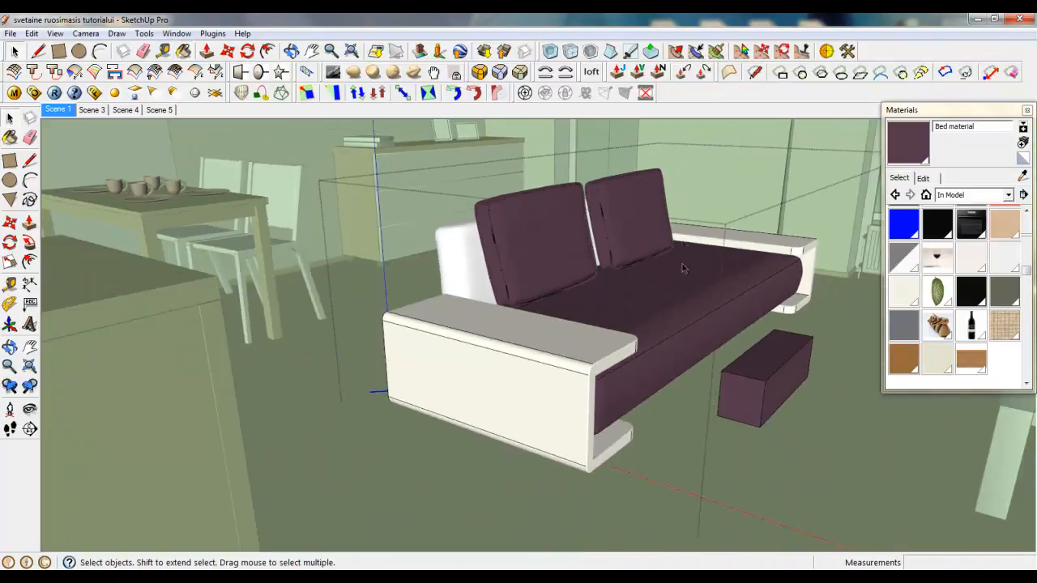
Step: Open the component holding the seat and box for editing and sample the Bed material from the box's long front face
scroll(537, 258, up, 2)
scroll(535, 283, down, 2)
scroll(738, 396, up, 3)
click(737, 396)
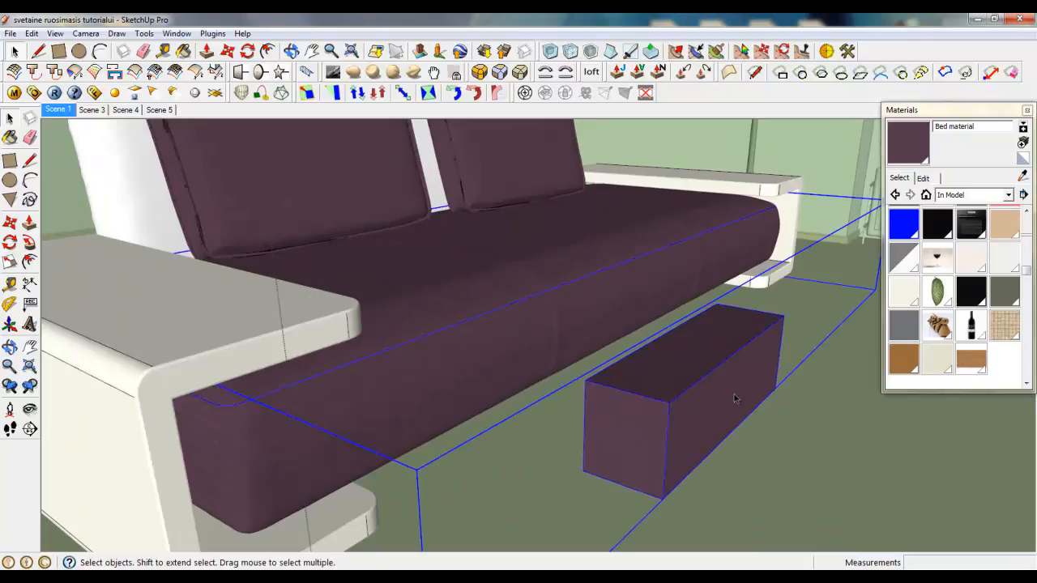
double_click(734, 395)
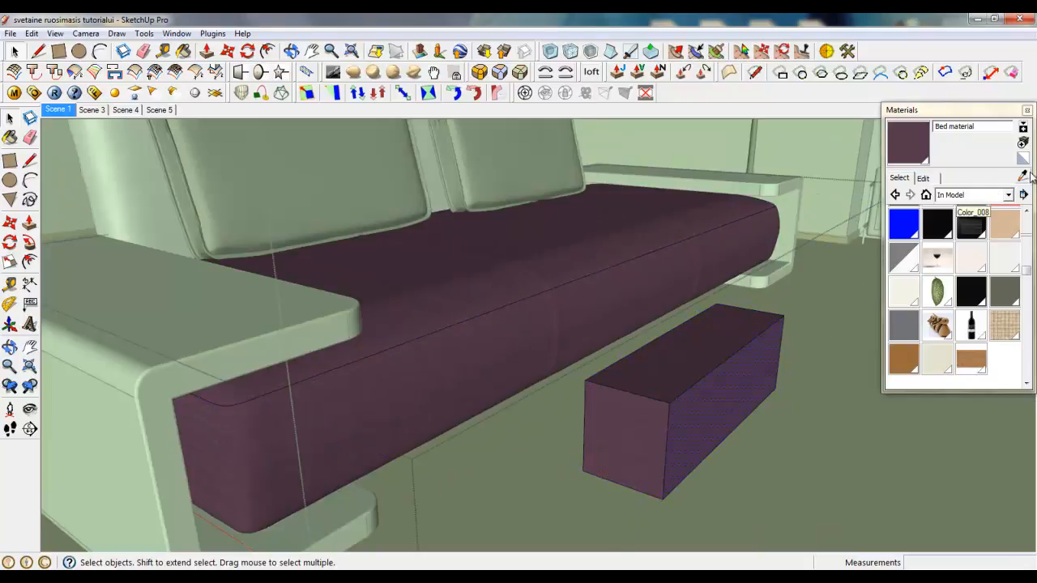
click(1023, 176)
click(754, 367)
scroll(881, 476, down, 3)
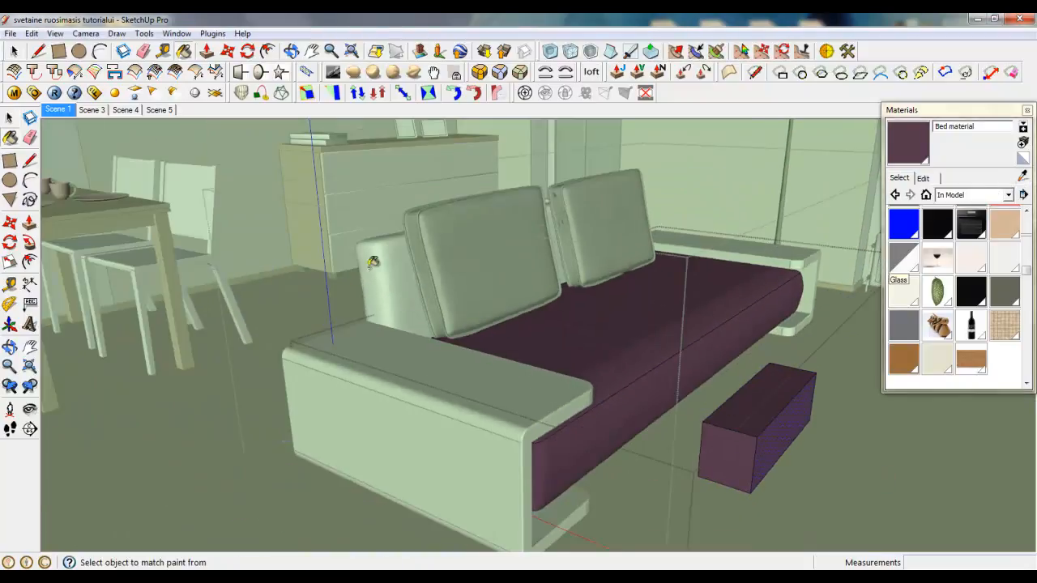
Step: Paint the sofa's backrest behind the loose cushions with the Bed material and close the open sofa components
scroll(373, 262, up, 5)
key(space)
scroll(389, 269, down, 2)
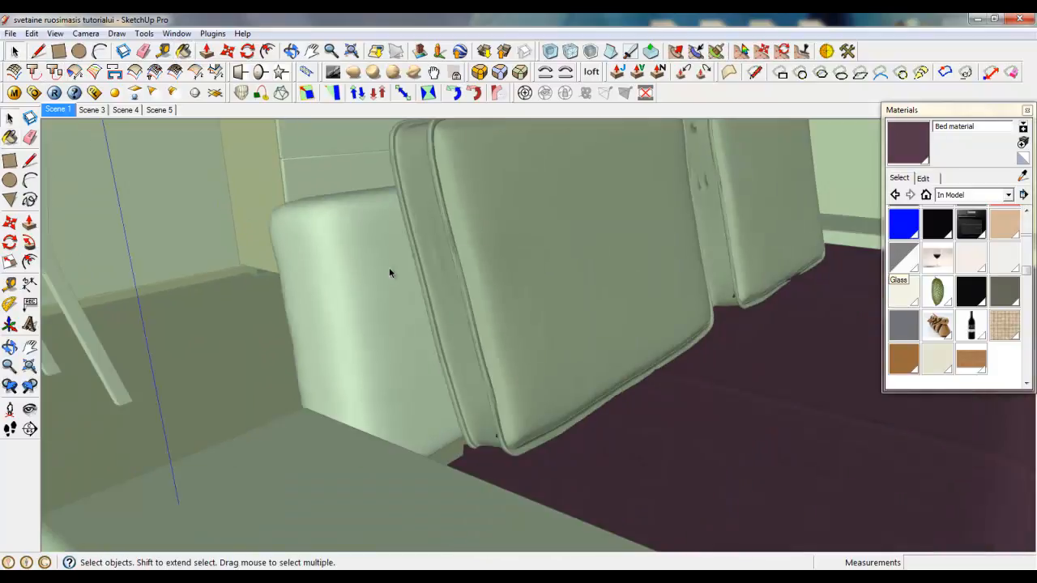
click(389, 267)
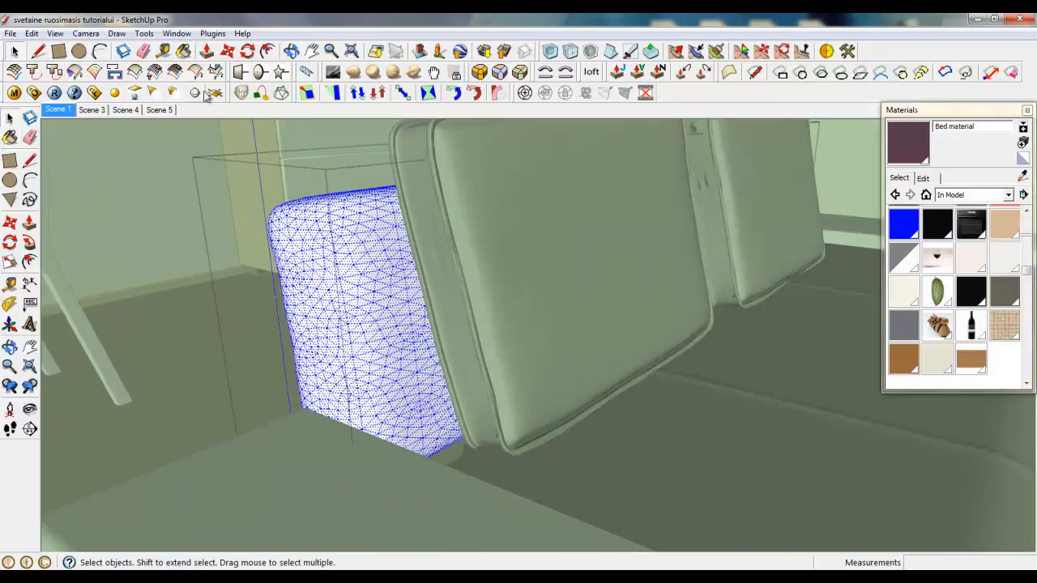
click(184, 52)
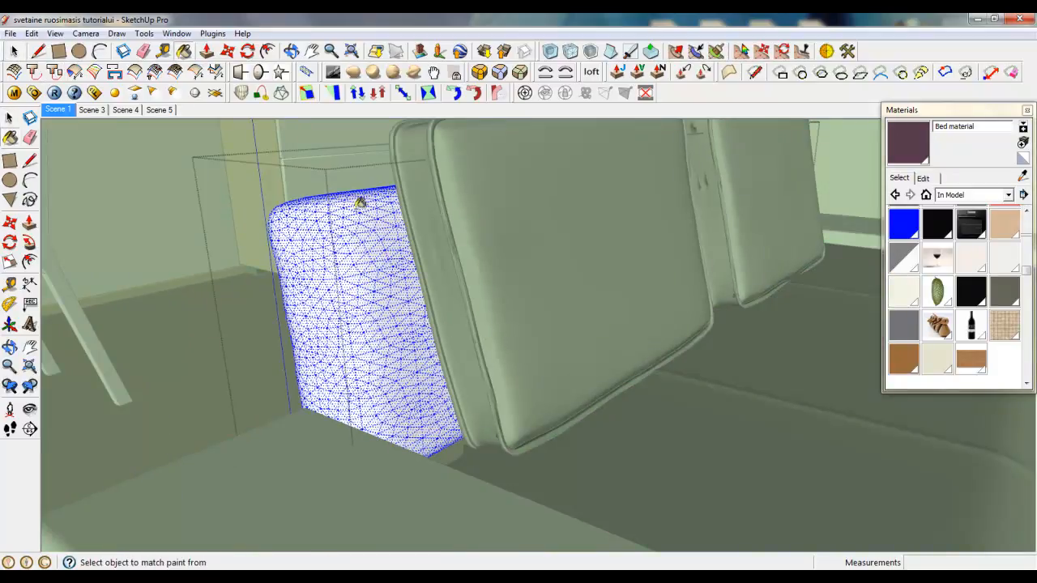
click(345, 326)
scroll(305, 251, up, 3)
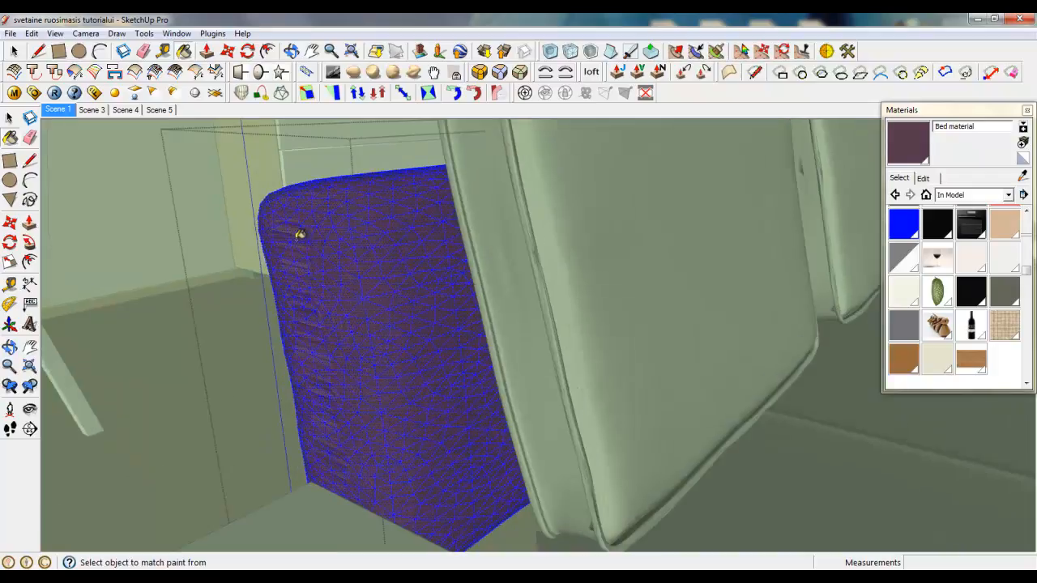
mouse_move(344, 288)
middle_down()
mouse_move(453, 259)
mouse_move(319, 284)
middle_up()
scroll(314, 253, down, 6)
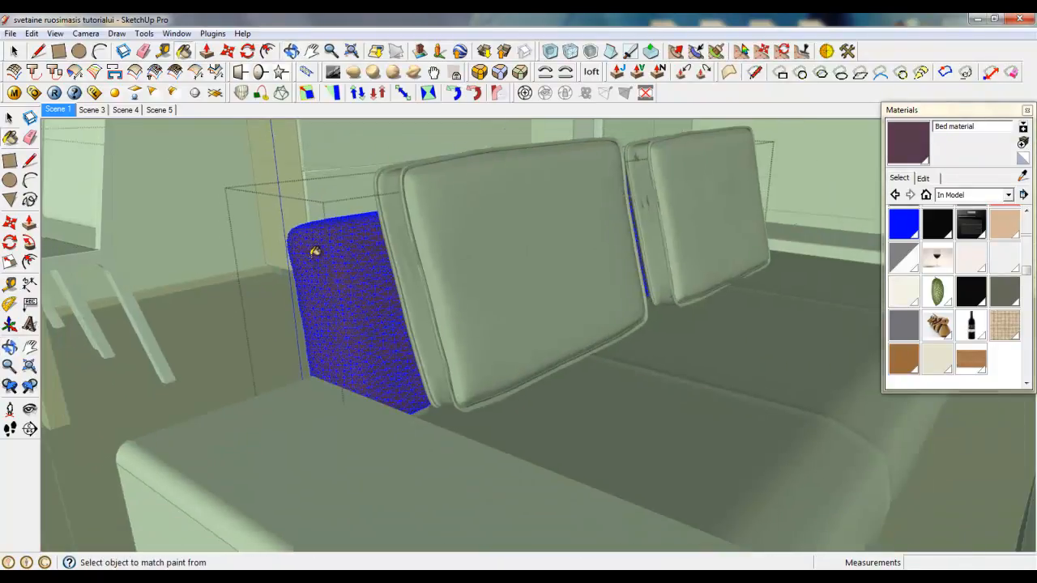
right_click(289, 274)
click(308, 282)
right_click(263, 277)
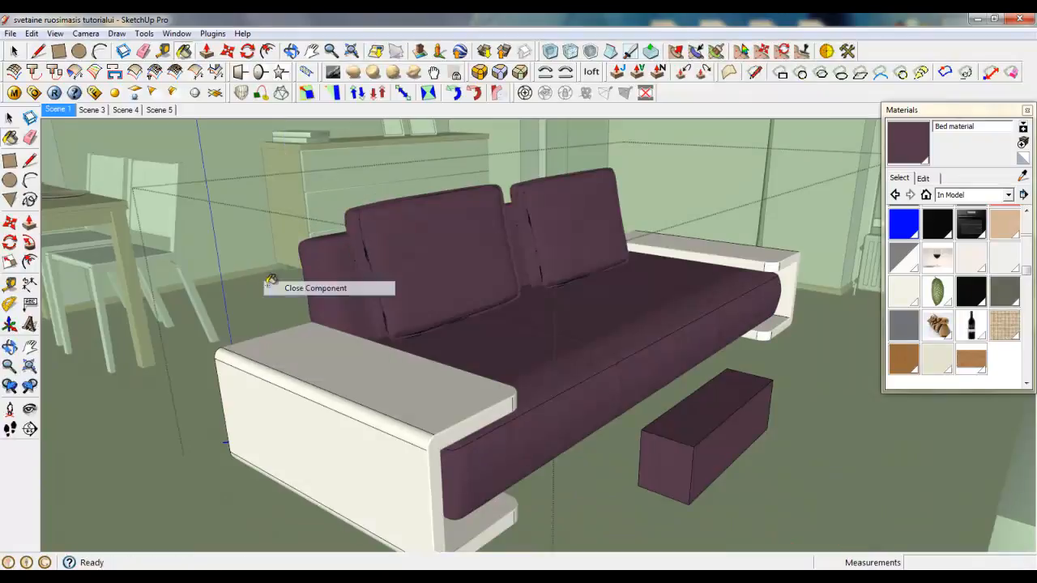
click(272, 285)
scroll(266, 277, down, 2)
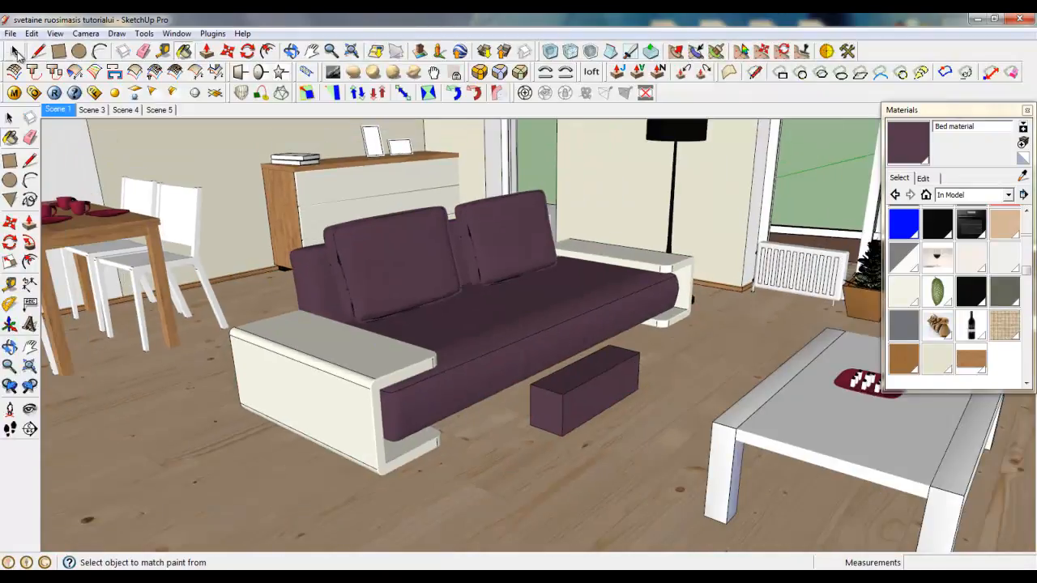
Step: Delete the helper box in front of the sofa and close the nested sofa components
click(15, 51)
double_click(564, 399)
click(564, 399)
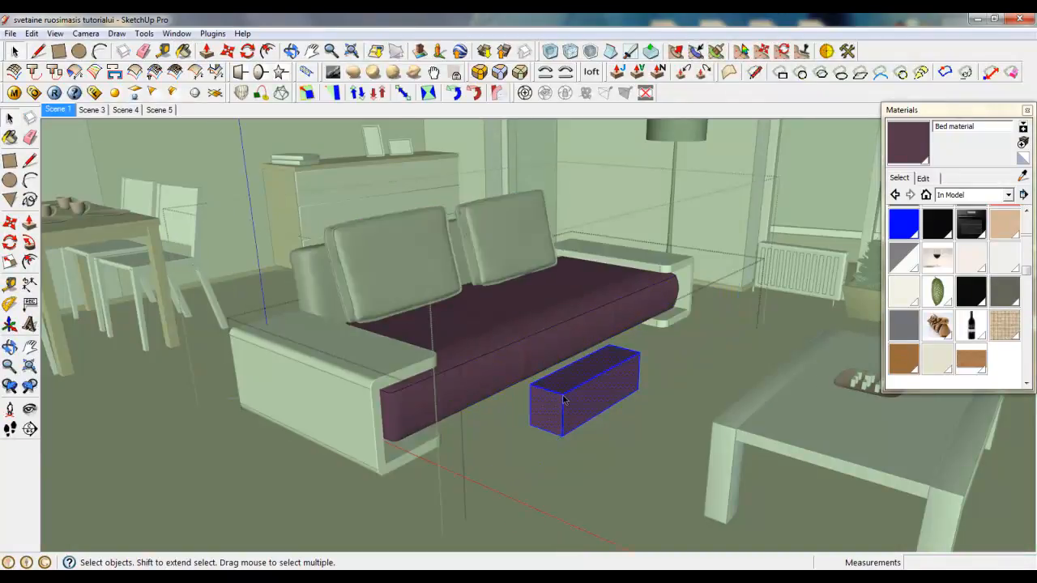
key(Delete)
right_click(632, 367)
click(648, 373)
right_click(635, 370)
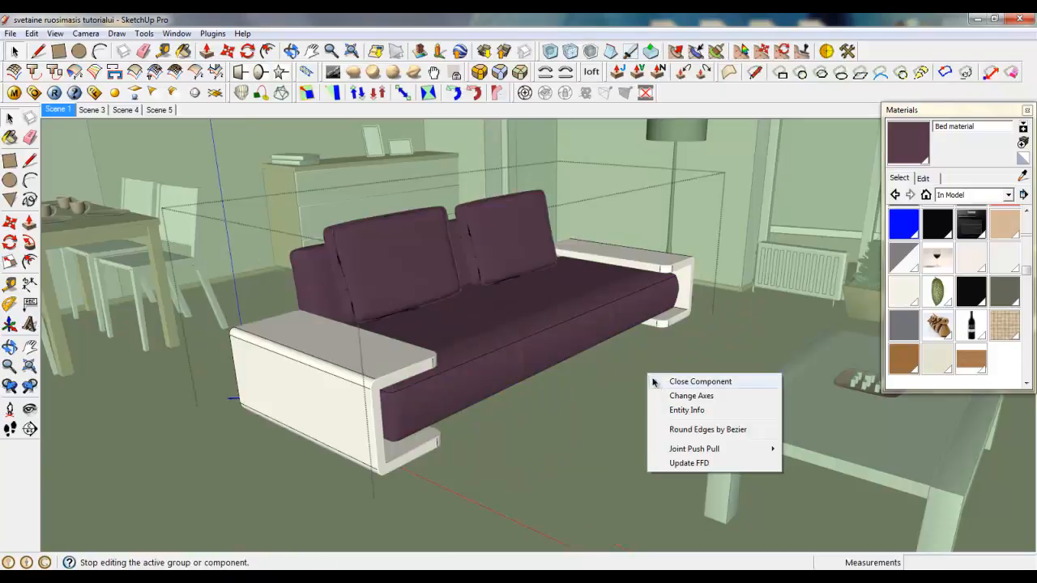
click(652, 377)
Step: Return to the Scene 1 view and add a Reflection layer to the Bed material in the V-Ray material editor
click(55, 110)
click(14, 93)
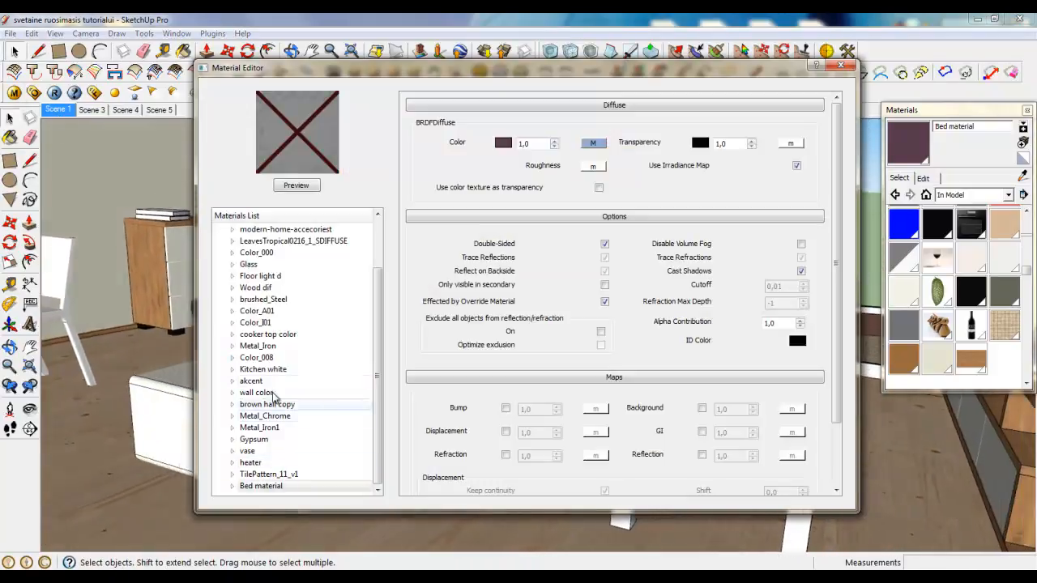
click(282, 487)
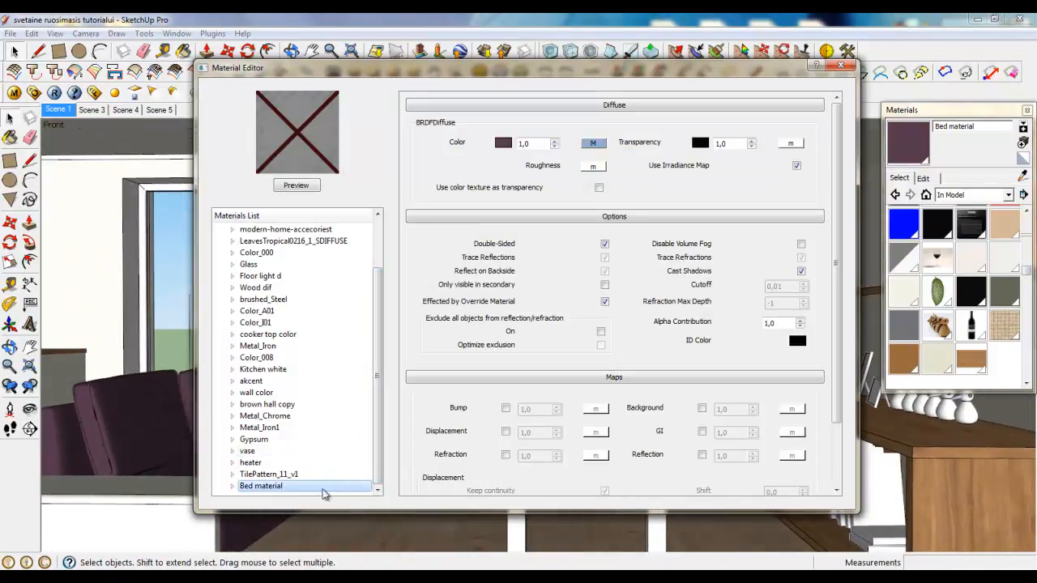
right_click(311, 487)
mouse_move(361, 349)
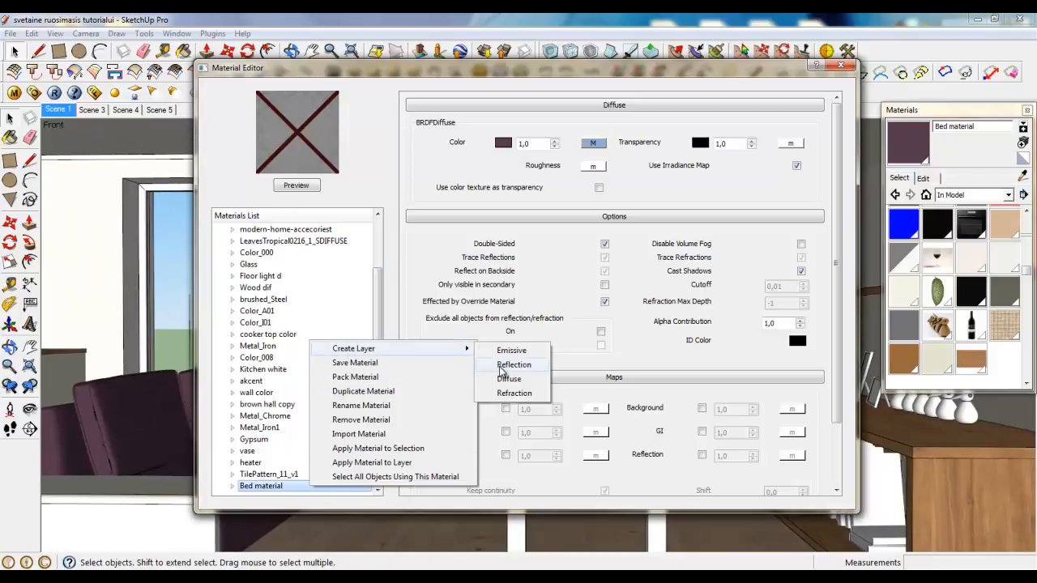
click(507, 365)
Step: Assign a TexFresnel map to the Bed material's reflection
click(593, 145)
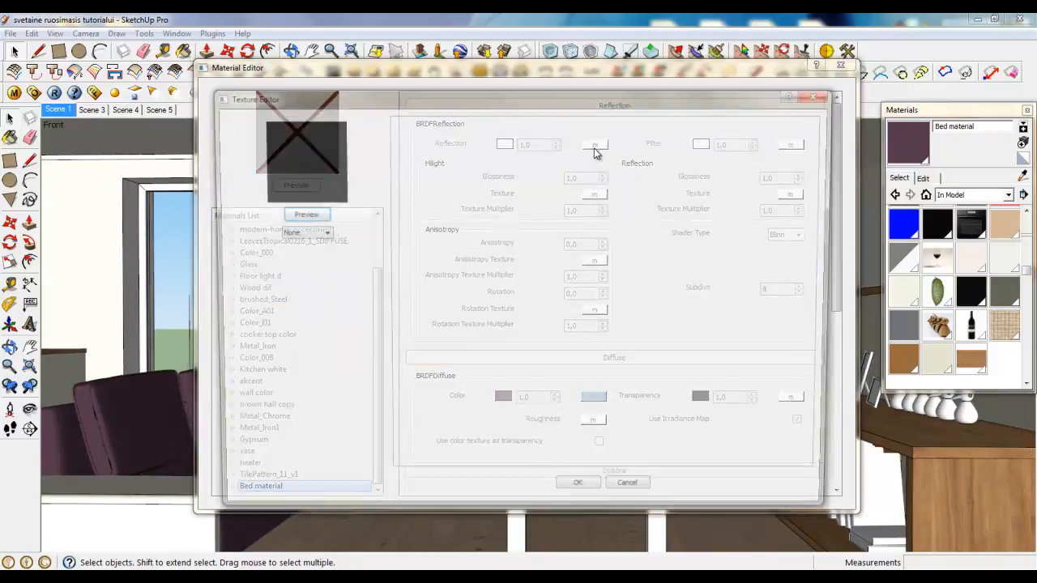
click(306, 233)
click(302, 325)
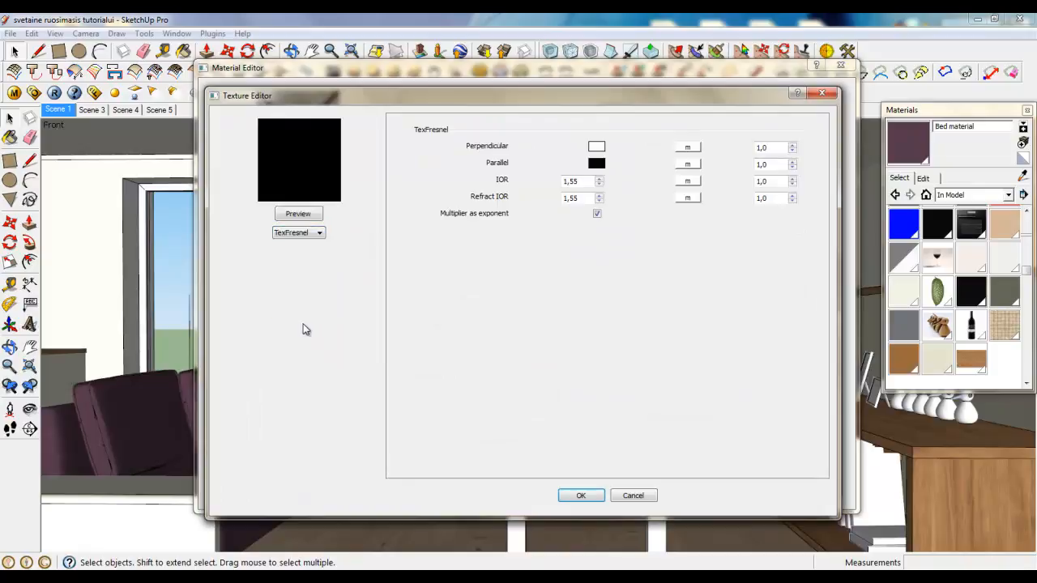
Step: Load Bed material.jpg as a TexBitmap into the Fresnel map's Perpendicular slot
click(695, 149)
click(298, 232)
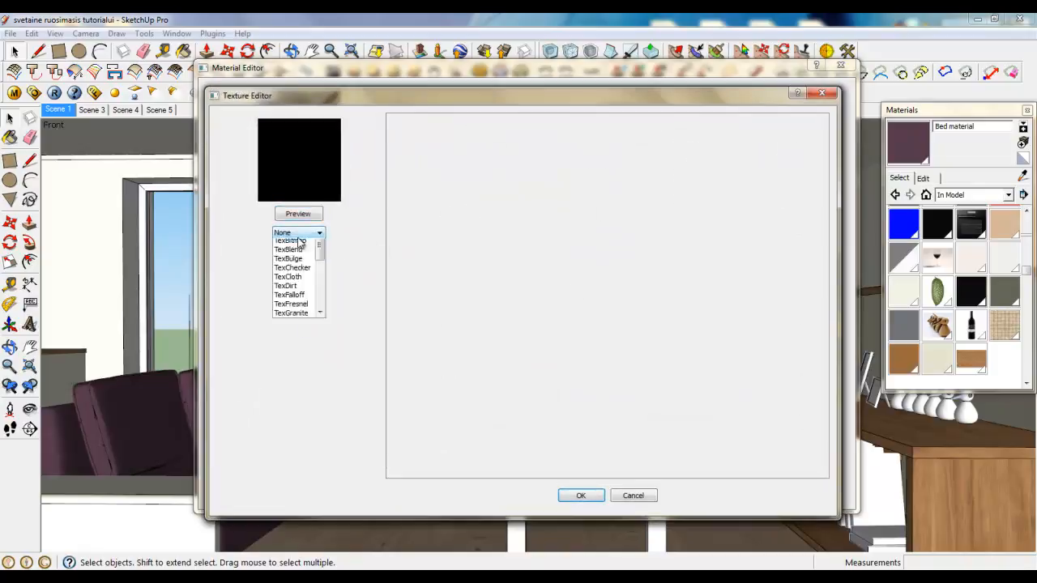
click(295, 261)
click(595, 351)
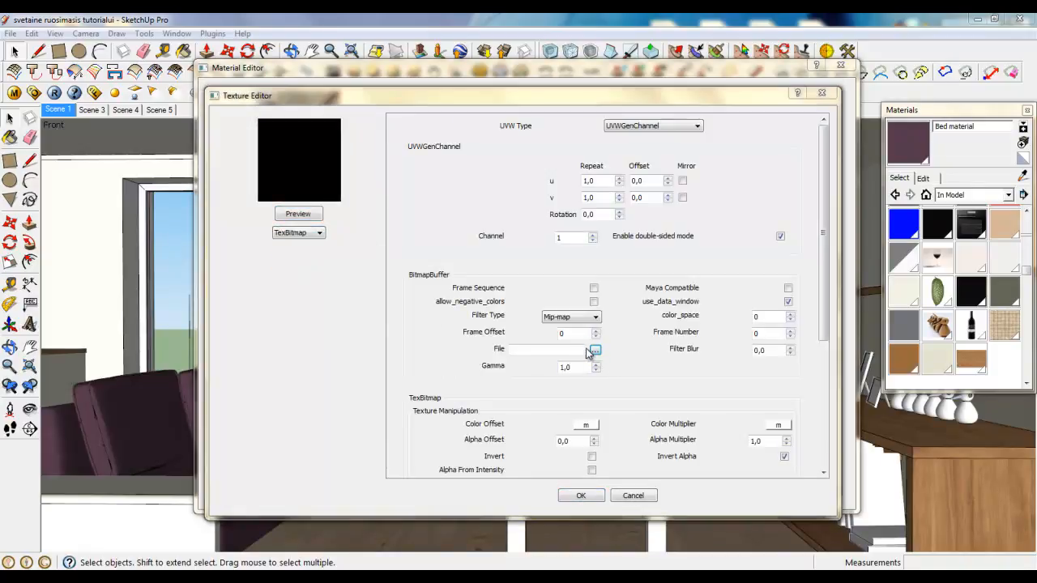
click(535, 239)
click(713, 428)
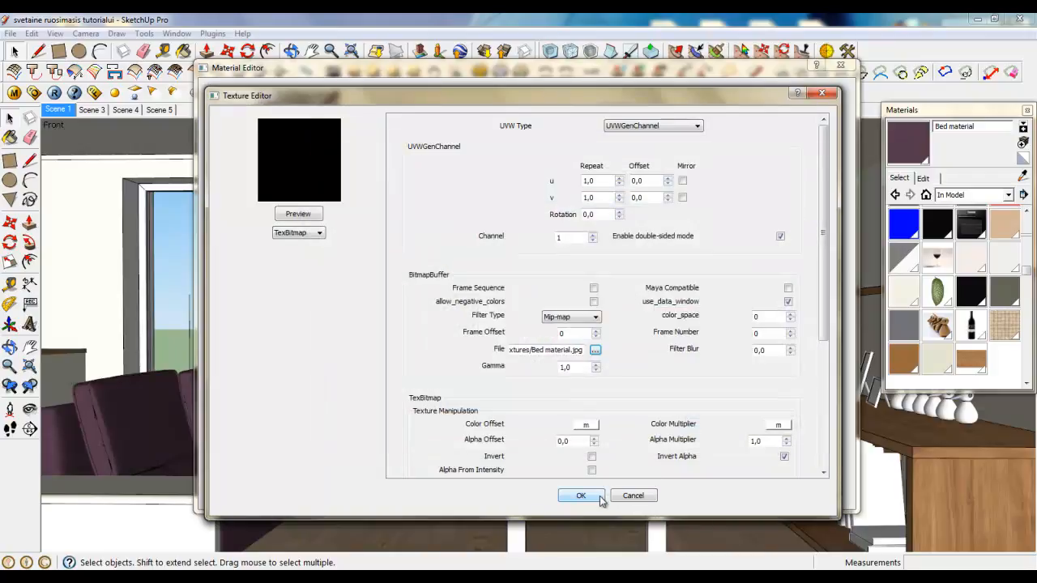
click(580, 495)
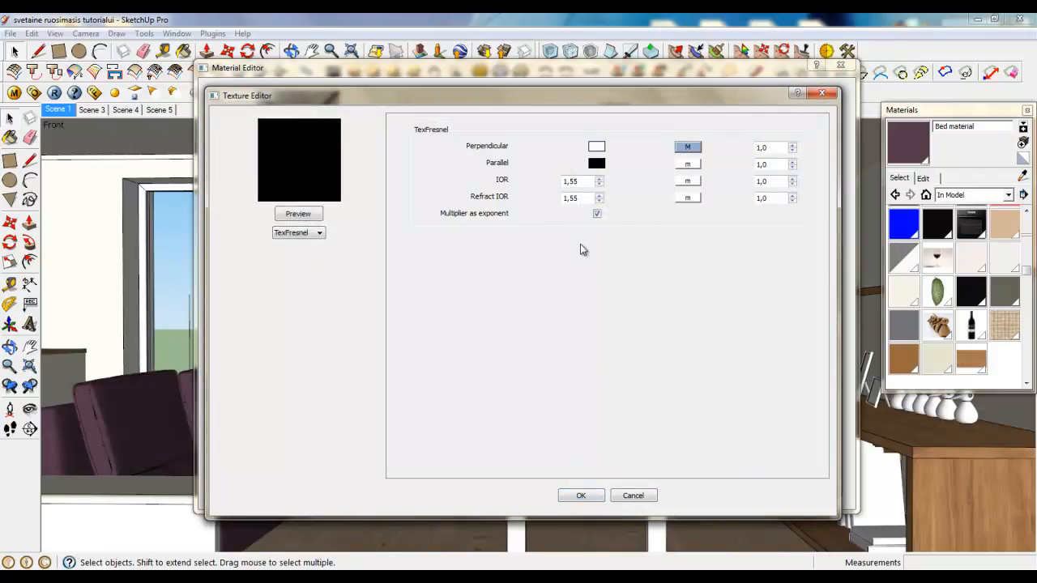
Step: Set the Fresnel IOR to 1,45 with a lower Perpendicular multiplier, and set highlight glossiness to 0,25 with a lower reflection glossiness
click(572, 182)
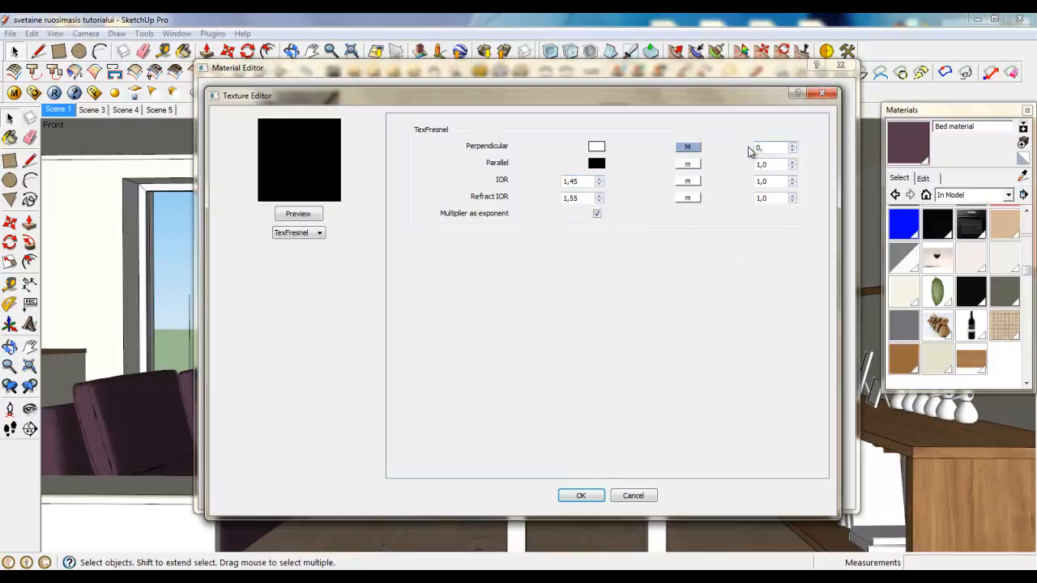
click(589, 495)
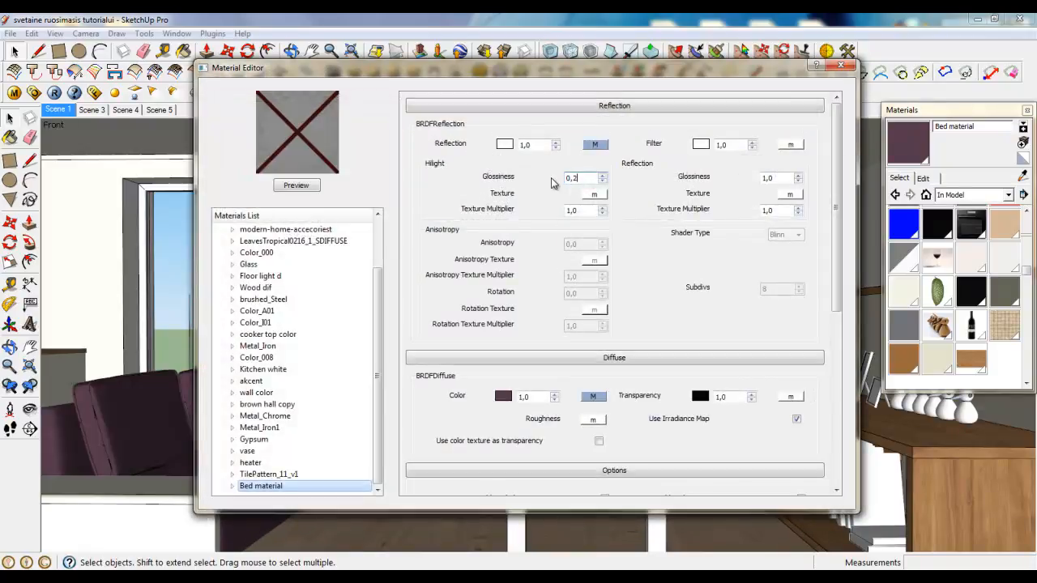
click(759, 178)
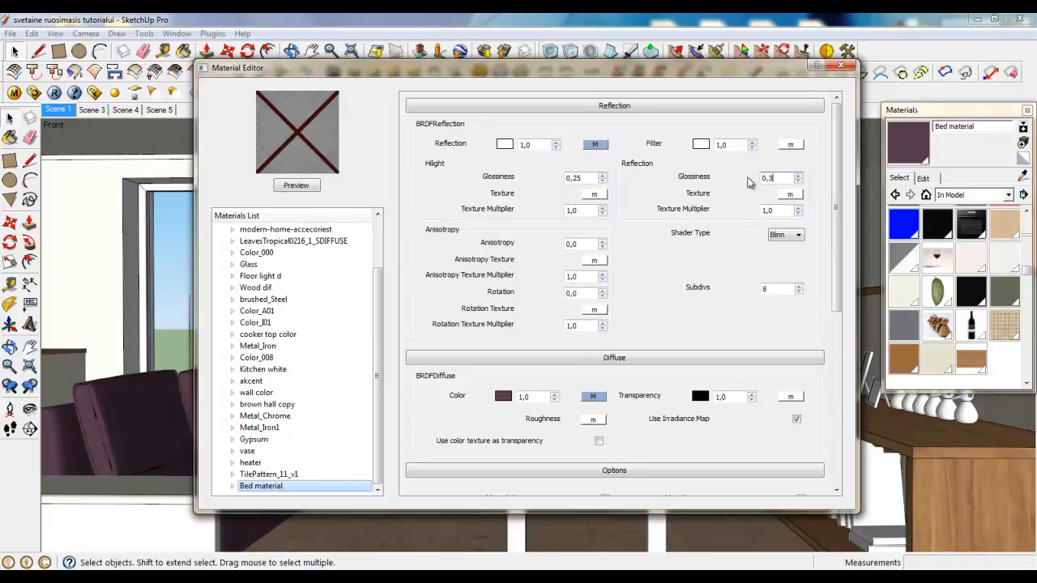
Step: Enable the Bed material's bump map with a strength of 0,14
drag(836, 191, 843, 447)
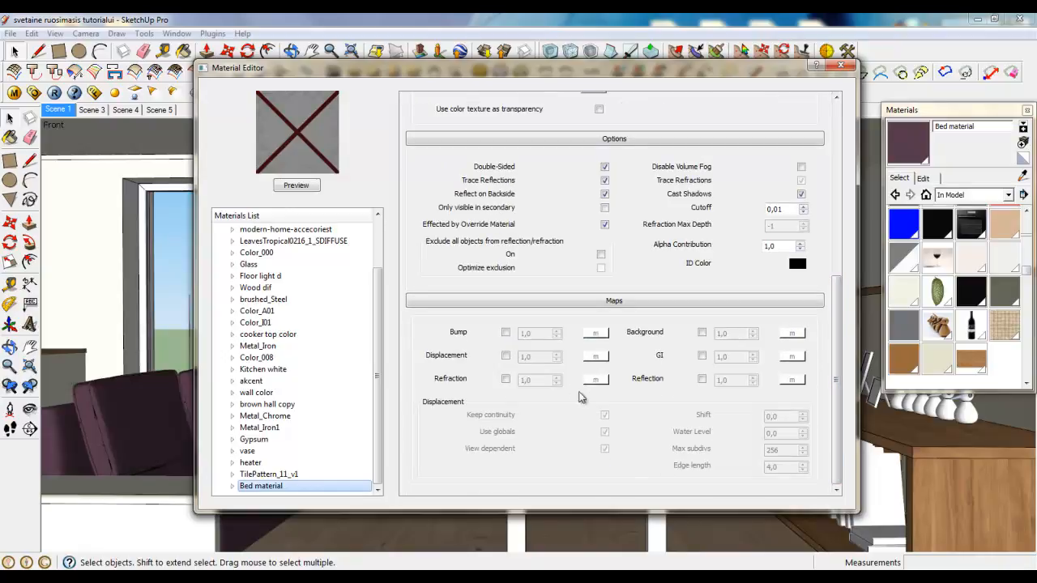
drag(539, 335, 513, 335)
click(507, 334)
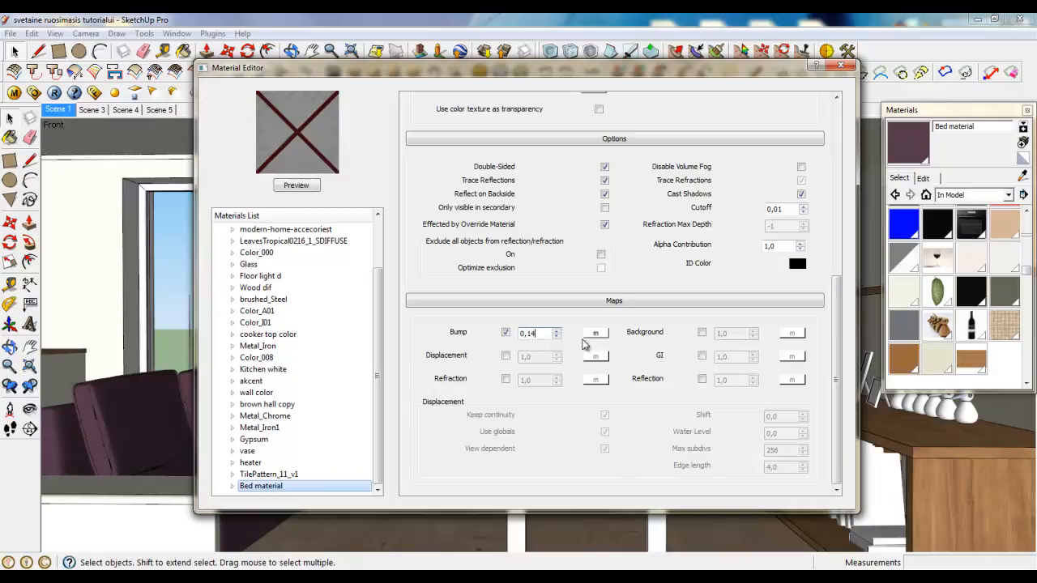
Step: Load the Bedmaterialbump image as a TexBitmap for the bump map and close the material editor
click(595, 332)
click(293, 233)
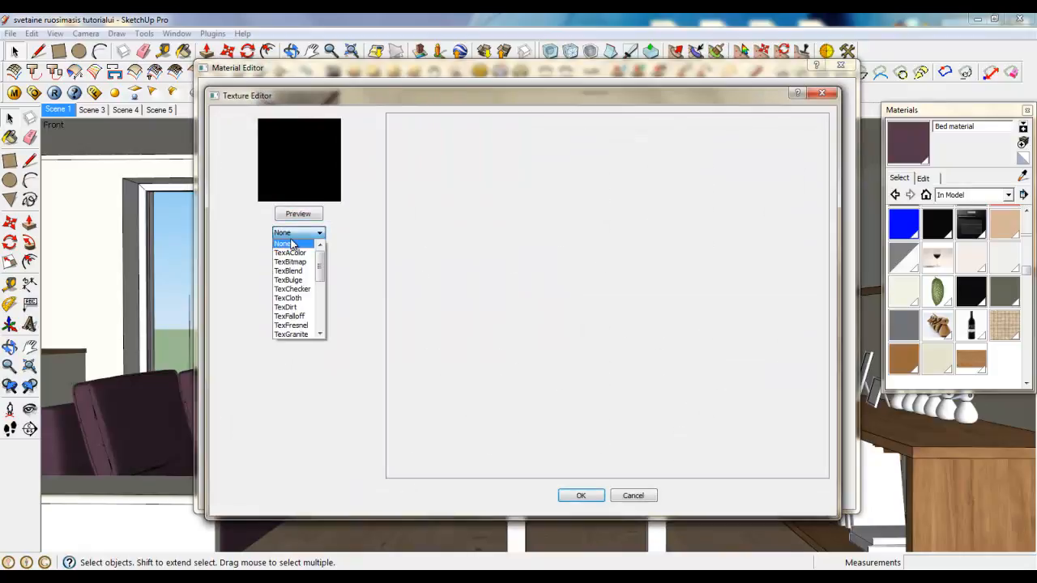
click(295, 262)
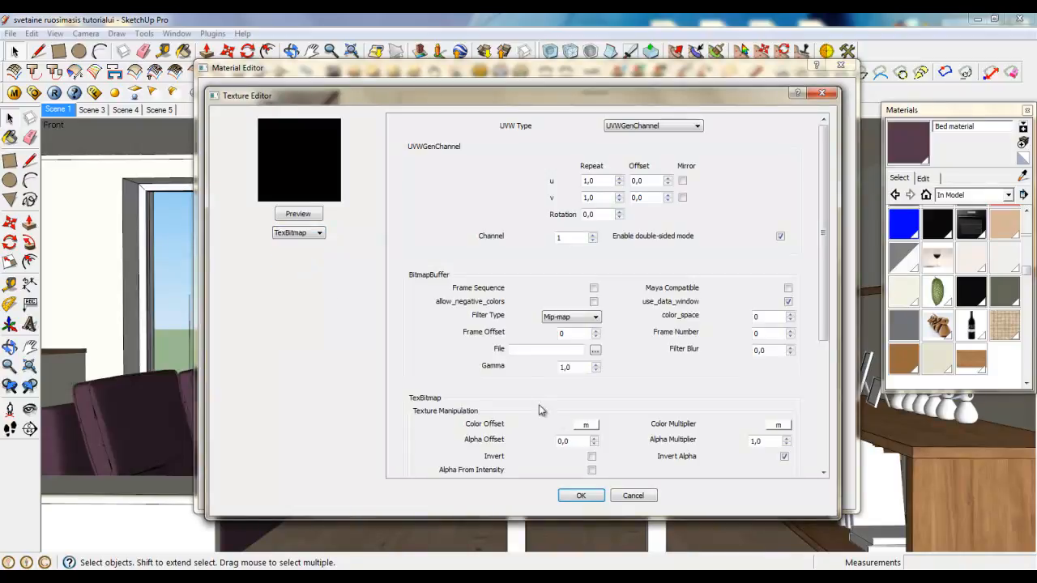
click(595, 349)
click(587, 256)
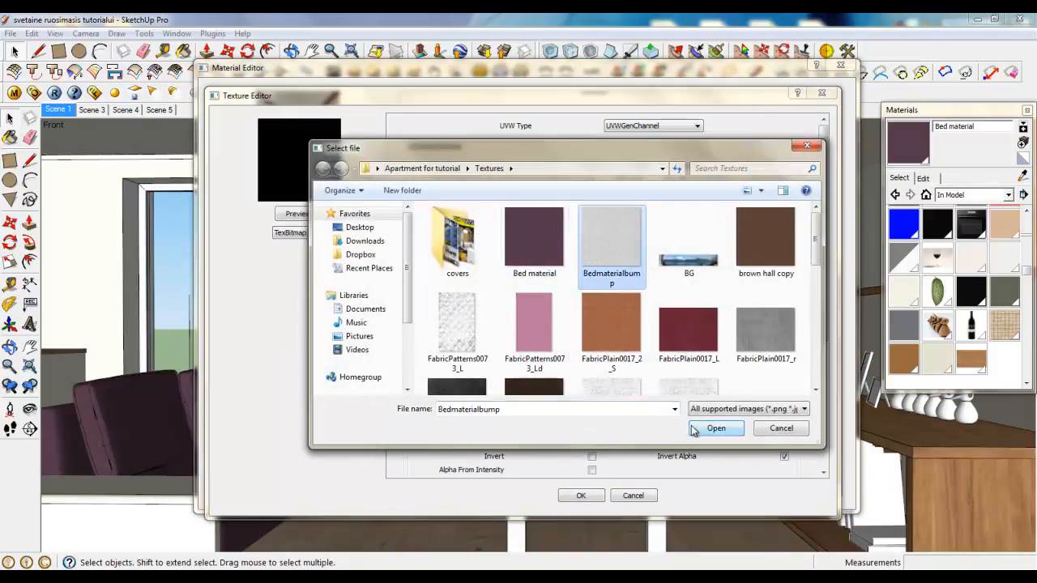
click(716, 427)
click(583, 495)
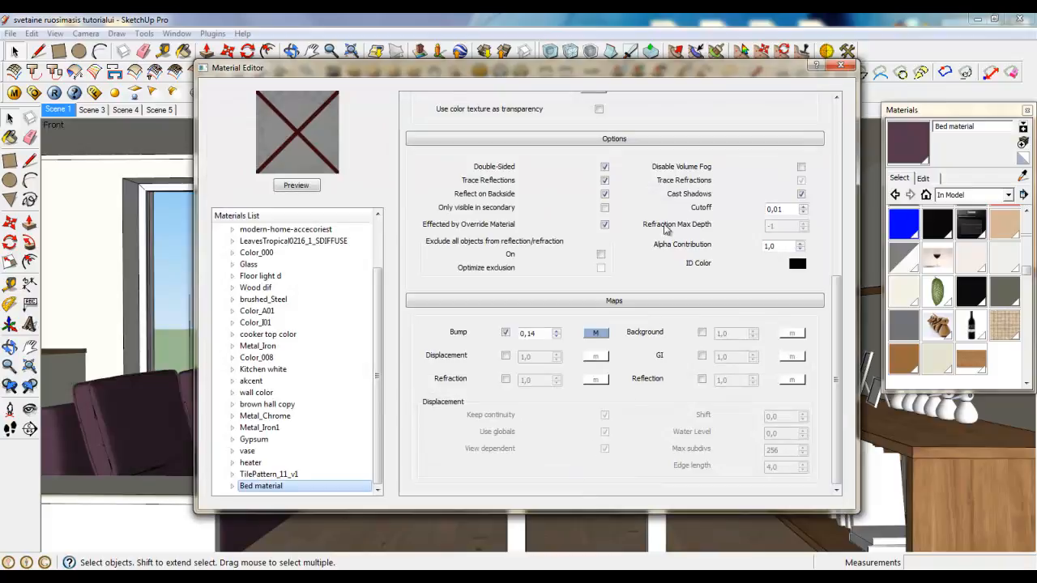
click(841, 65)
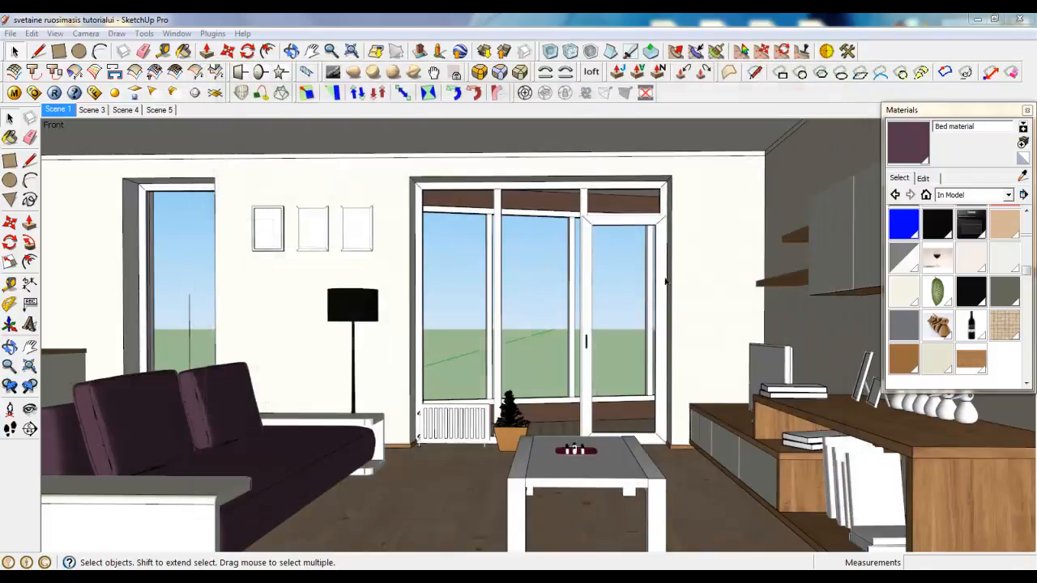
Step: Open the coffee table in front of the sofa for editing
click(662, 533)
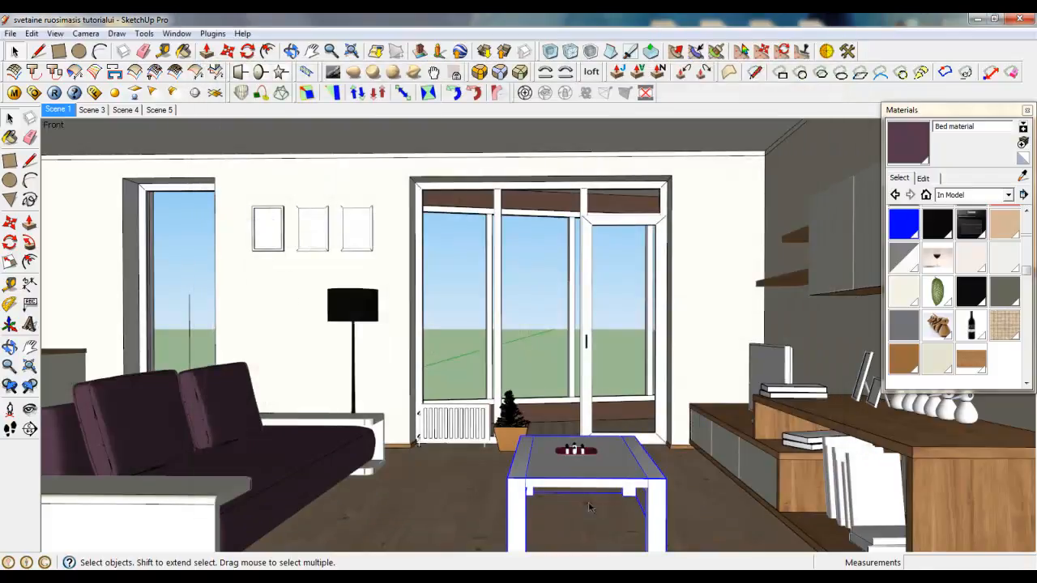
scroll(521, 515, up, 5)
mouse_move(523, 511)
middle_down()
mouse_move(654, 419)
mouse_move(770, 502)
middle_up()
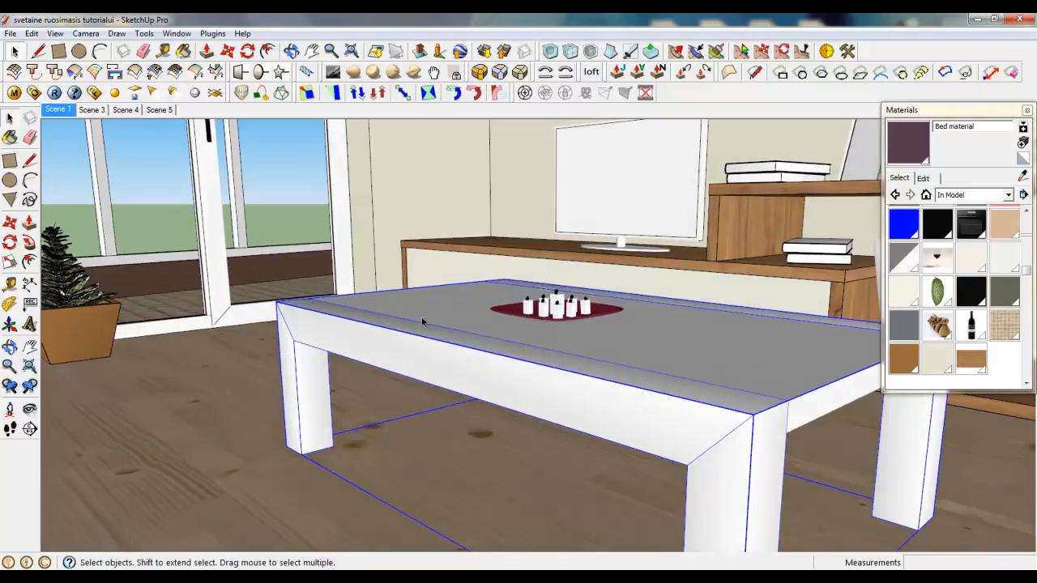
scroll(407, 308, down, 4)
middle_drag(657, 482, 742, 520)
scroll(742, 521, up, 3)
mouse_move(718, 478)
middle_down()
mouse_move(641, 386)
mouse_move(632, 356)
middle_up()
middle_drag(578, 436, 503, 489)
scroll(654, 346, down, 1)
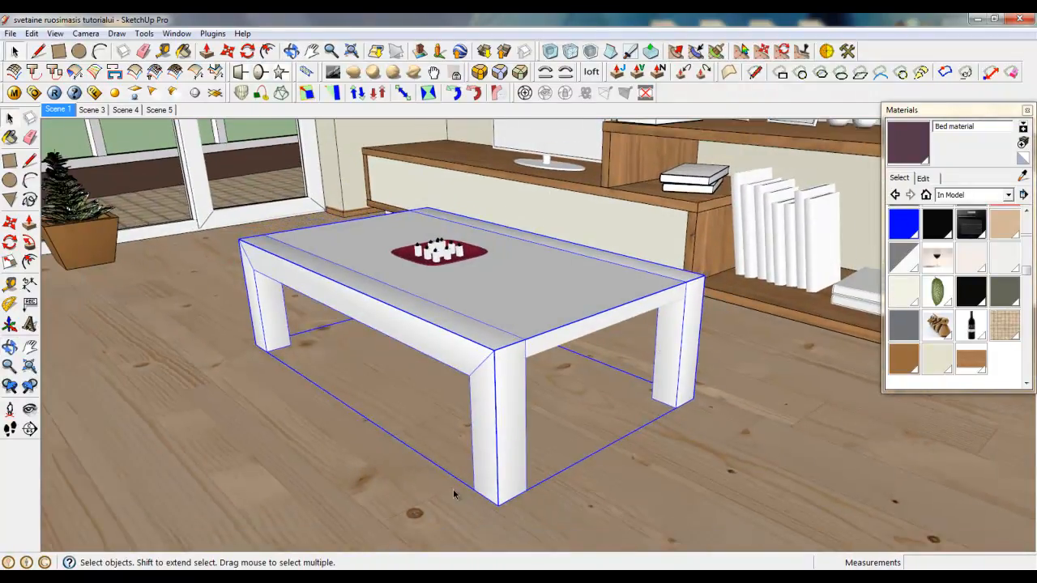
scroll(456, 493, up, 2)
scroll(685, 451, down, 2)
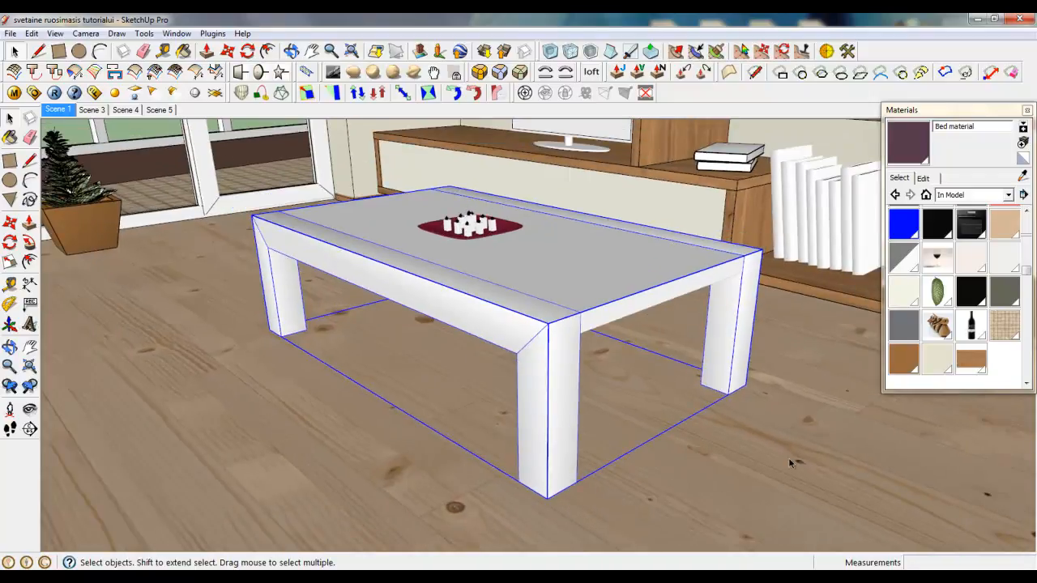
scroll(615, 451, up, 2)
scroll(570, 394, up, 2)
scroll(548, 359, up, 2)
double_click(549, 359)
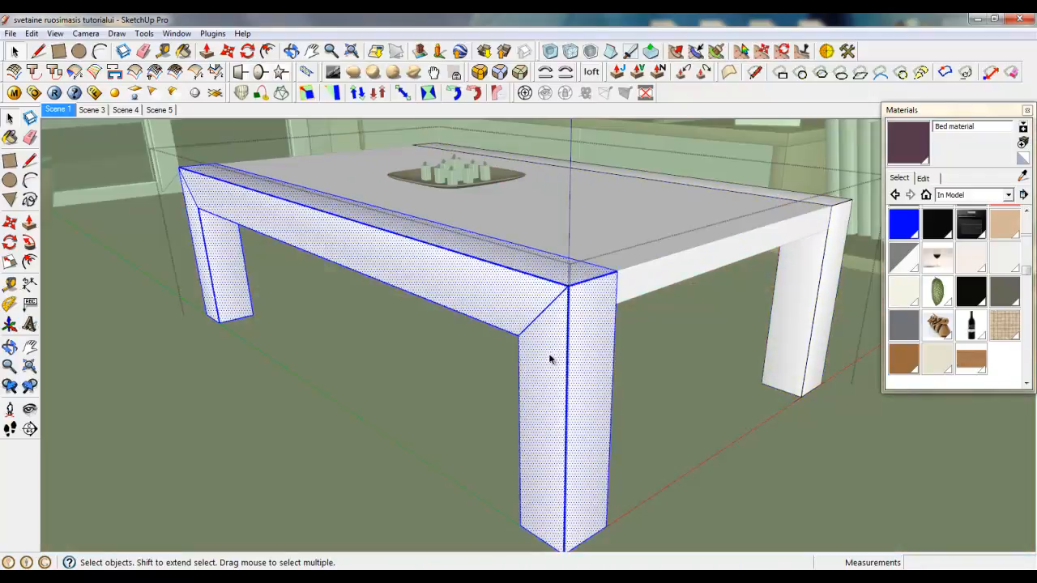
Step: Paint the coffee table's near leg-and-rail frame with the Wood dif material
scroll(613, 360, down, 1)
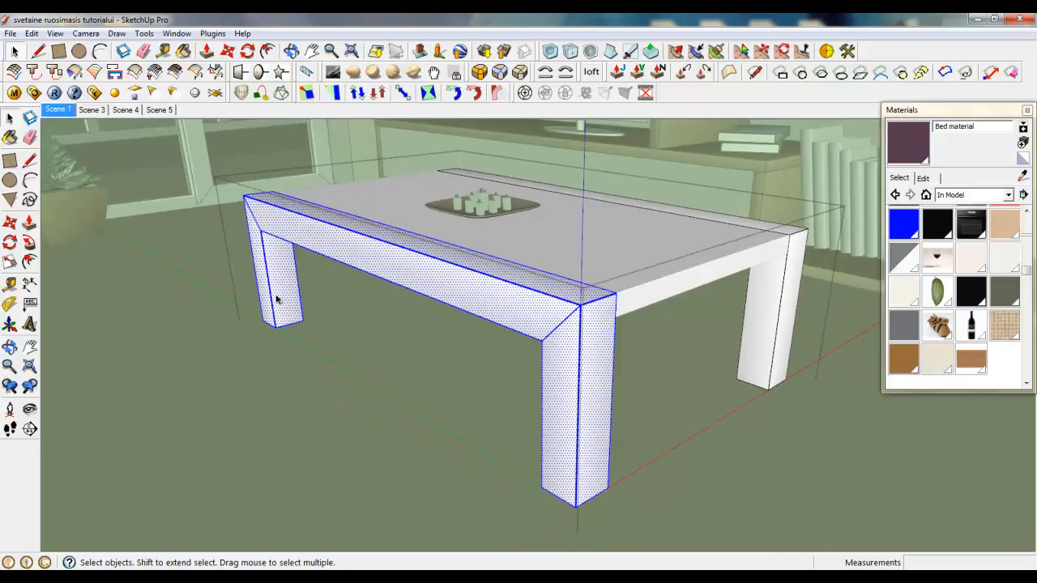
triple_click(577, 331)
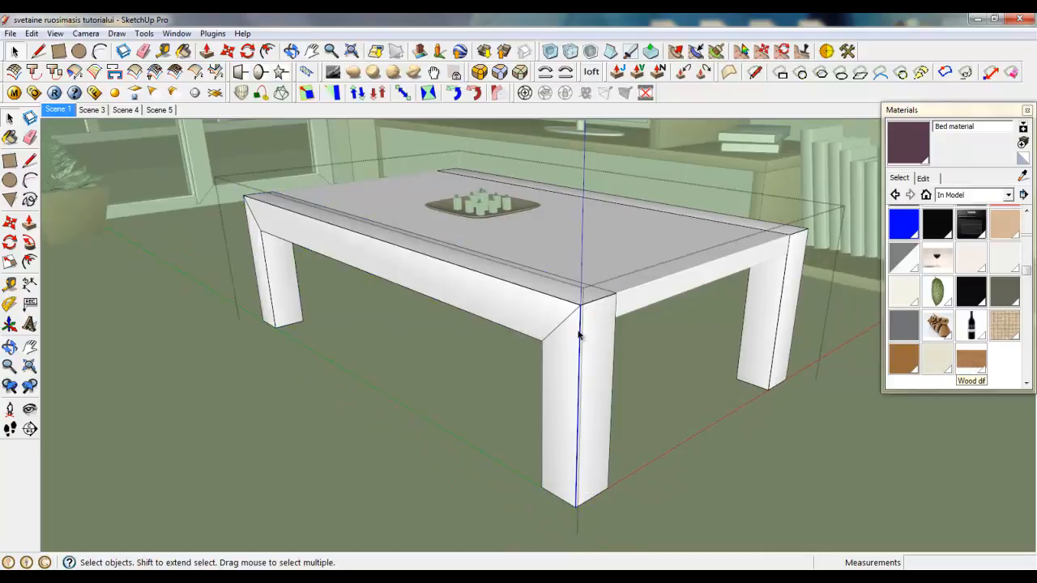
click(977, 357)
click(971, 359)
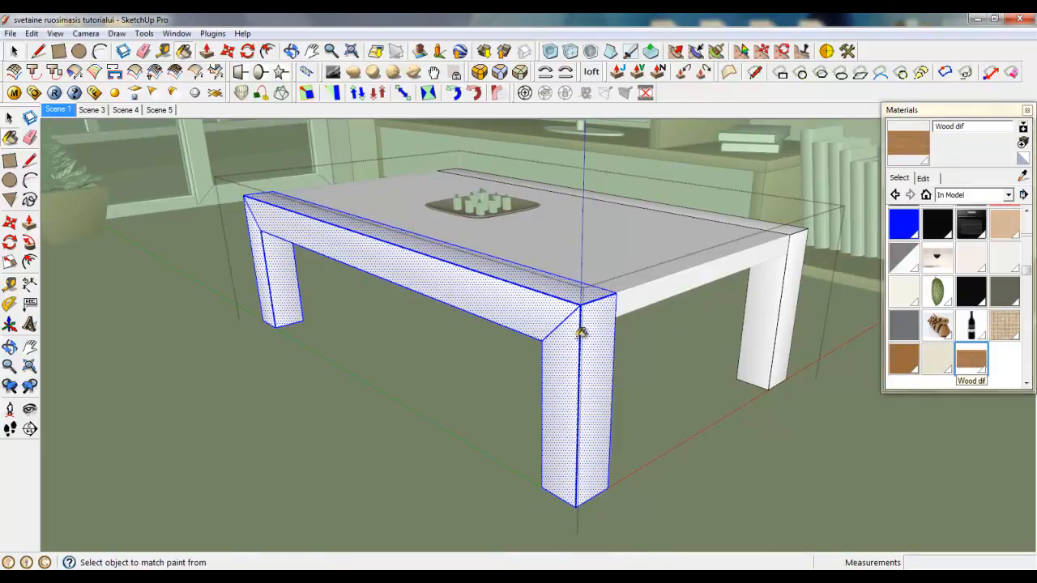
click(584, 332)
Step: Select the end face of the table's near wooden leg and turn on the display of hidden geometry
mouse_move(675, 358)
middle_down()
mouse_move(604, 371)
mouse_move(628, 410)
mouse_move(594, 424)
mouse_move(548, 375)
middle_up()
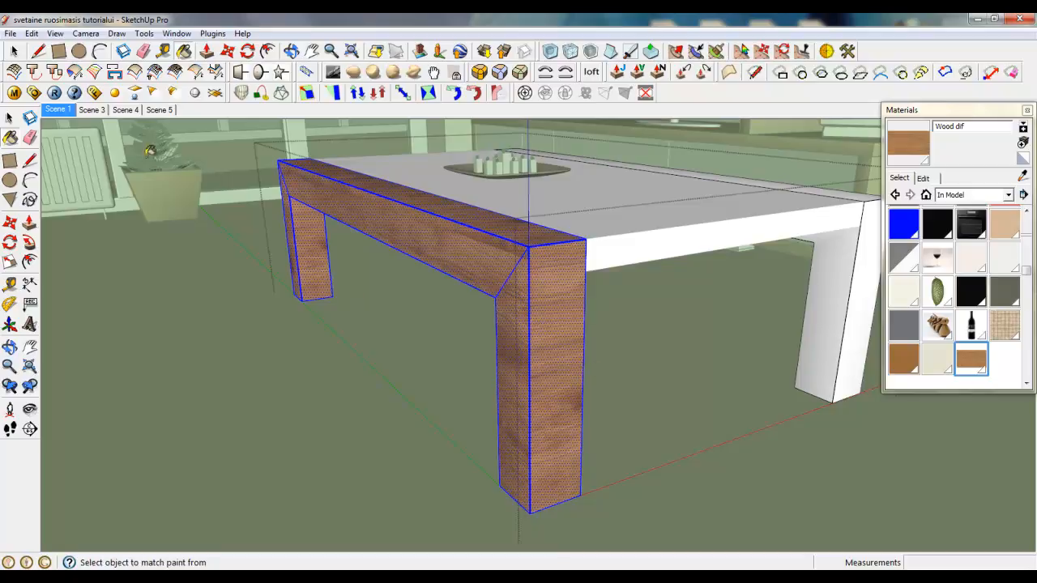
click(14, 50)
middle_drag(551, 316, 576, 302)
click(575, 302)
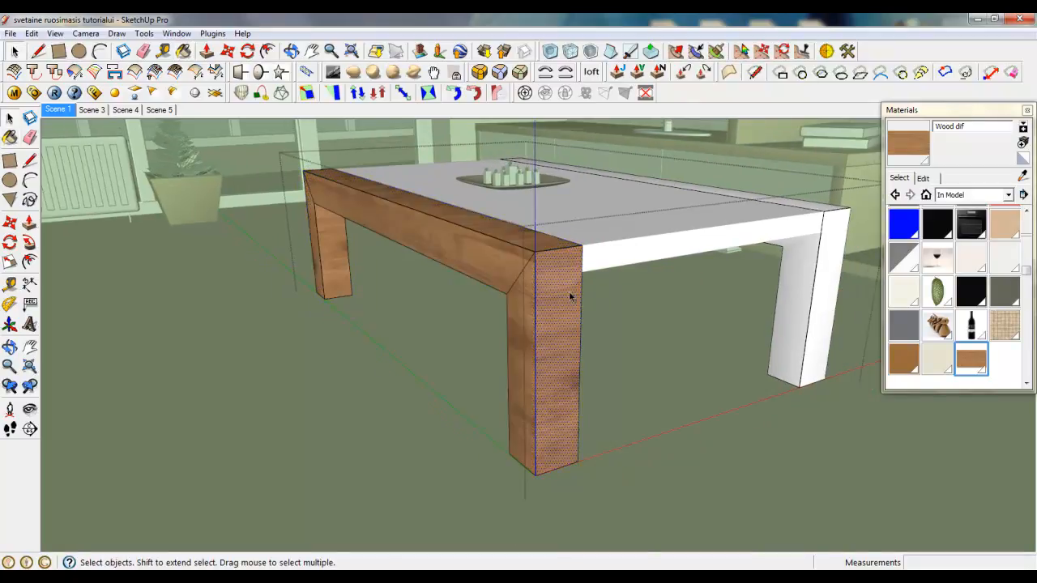
scroll(572, 297, up, 2)
click(55, 33)
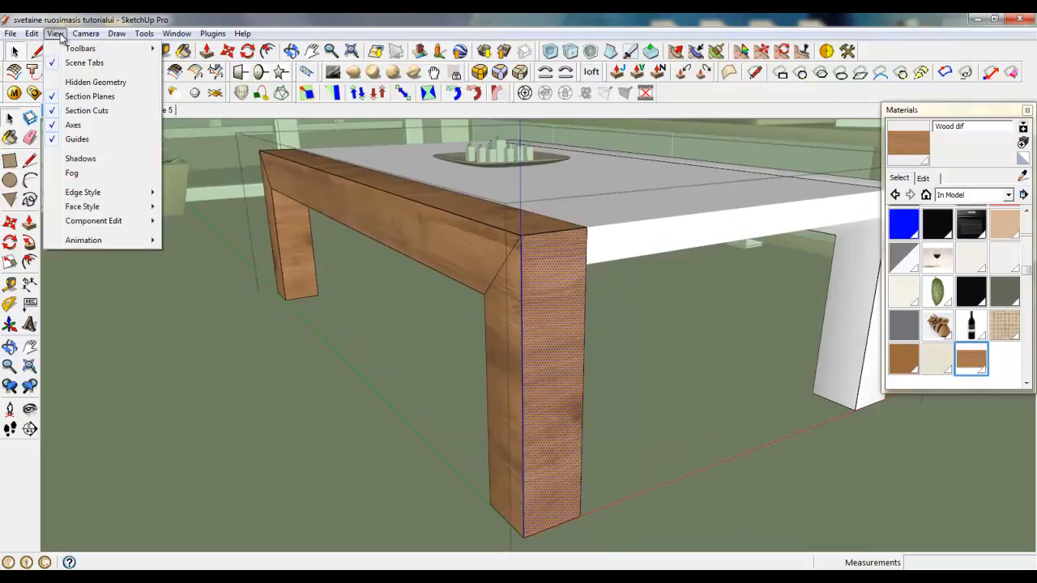
click(103, 81)
Step: Rotate the wood texture on the leg's selected end face by 90 degrees
right_click(553, 252)
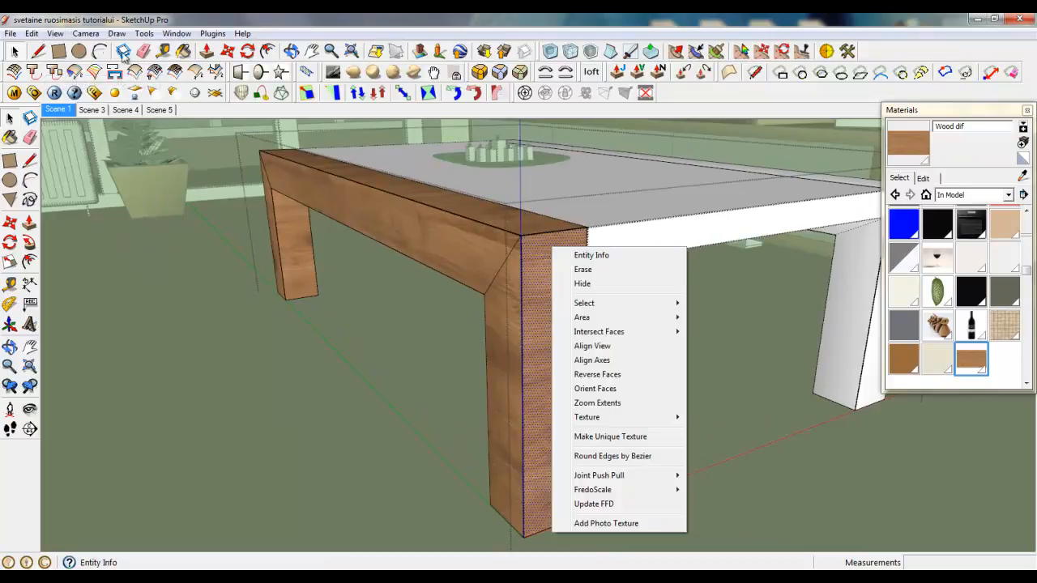
mouse_move(588, 421)
click(733, 418)
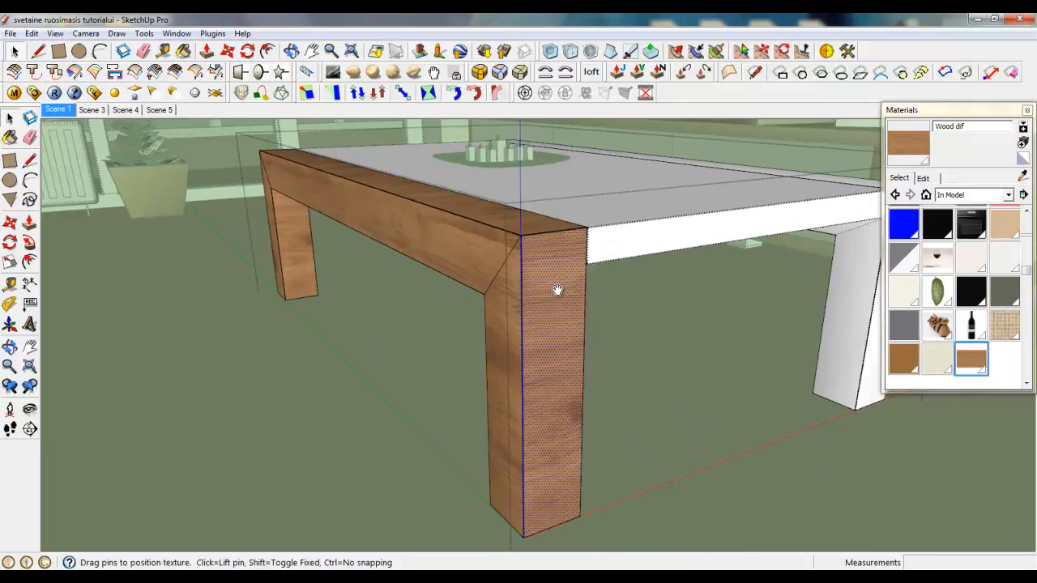
right_click(557, 290)
mouse_move(640, 340)
click(674, 339)
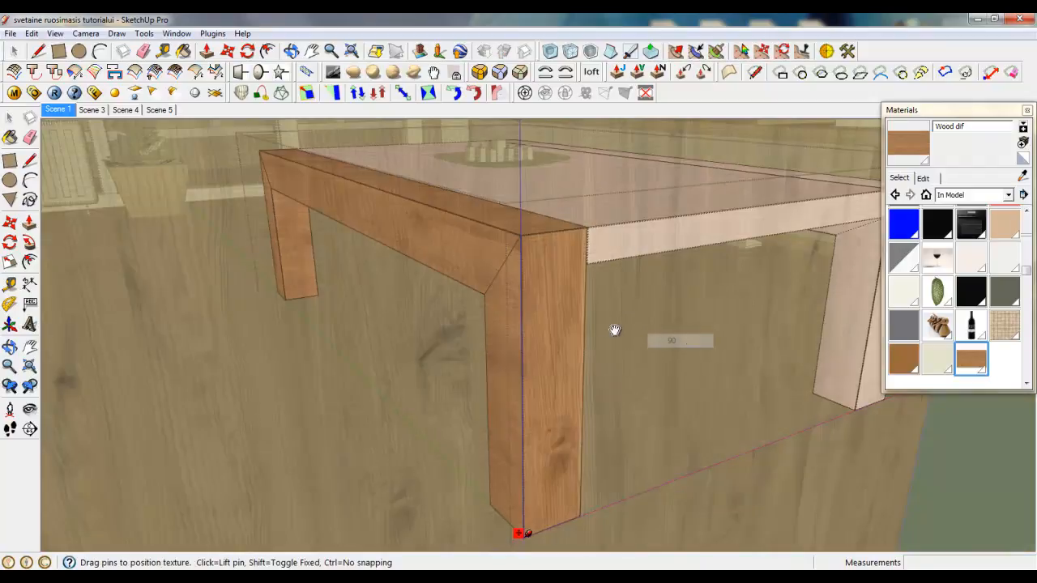
right_click(563, 307)
click(568, 297)
Step: Sample the rotated wood texture from the near leg's end face and apply it to the adjoining outer side face of that leg
middle_drag(552, 301, 625, 314)
scroll(625, 314, up, 3)
scroll(621, 294, down, 3)
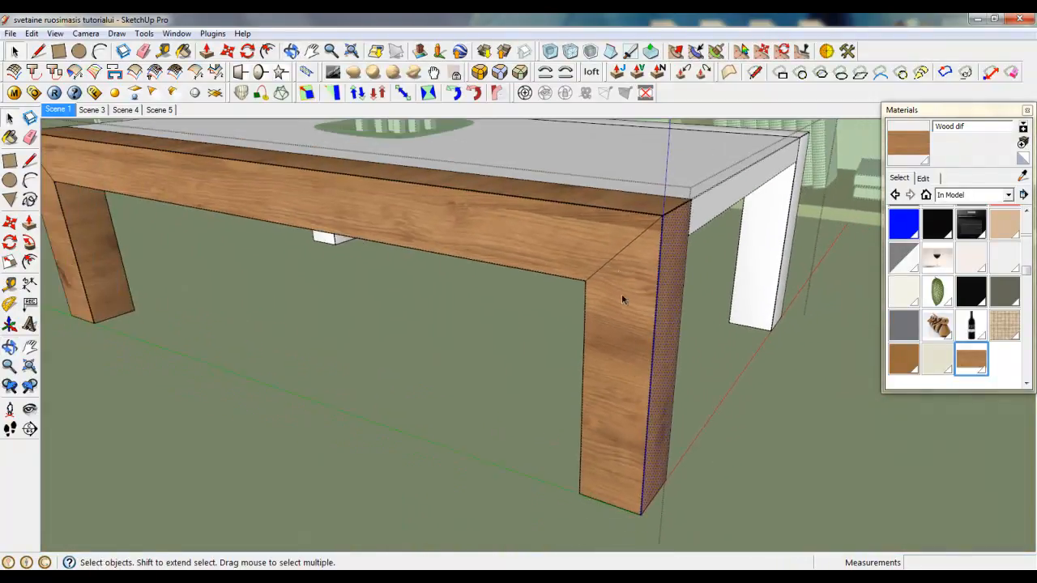
scroll(636, 221, up, 6)
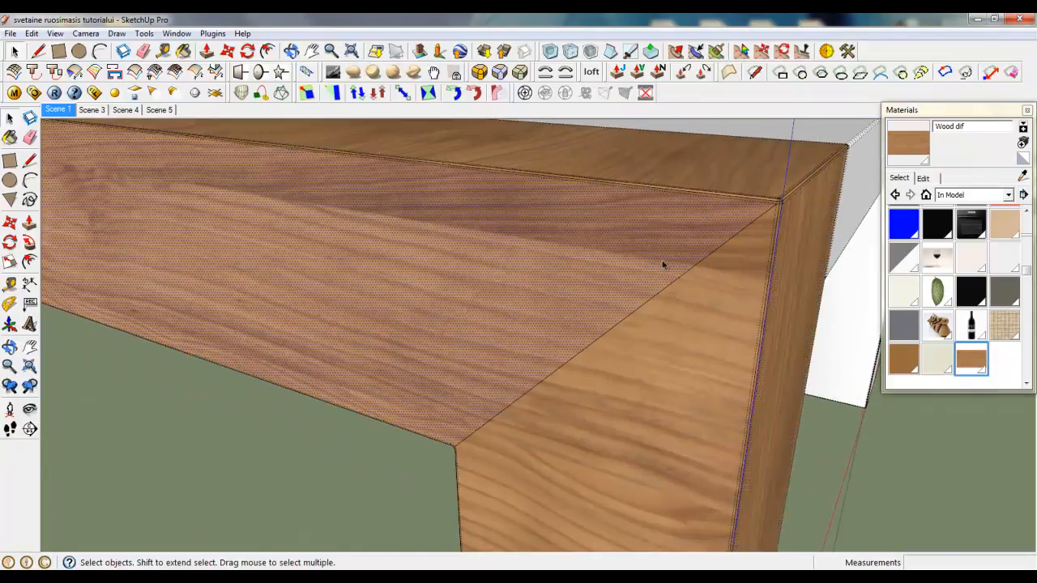
click(664, 328)
scroll(647, 326, down, 6)
click(1022, 175)
click(600, 333)
click(589, 326)
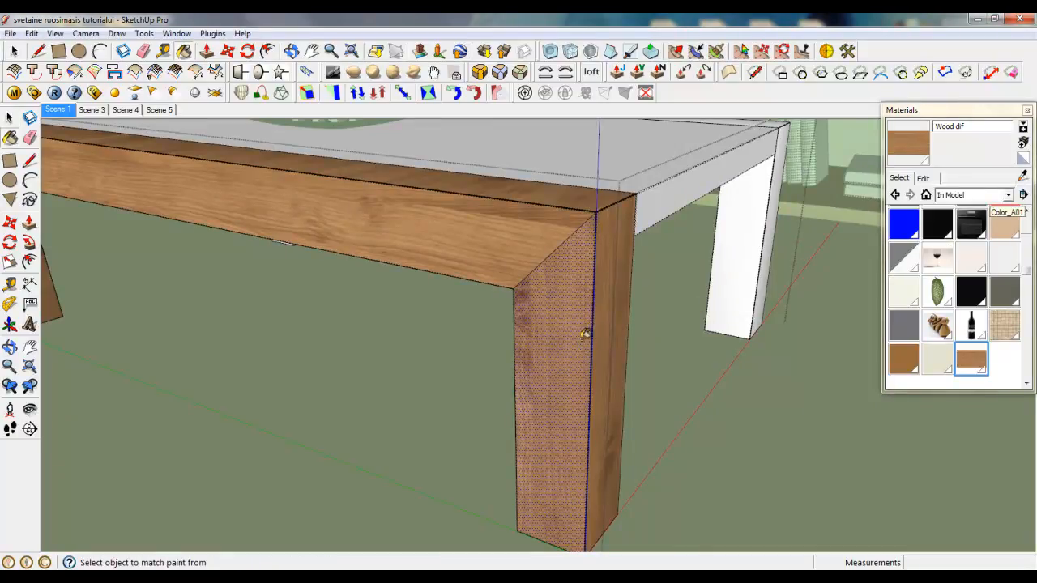
Step: Paint the unpainted inner side face of the near leg with the same lengthwise-running Wood dif texture
mouse_move(581, 340)
middle_down()
mouse_move(486, 359)
mouse_move(424, 352)
mouse_move(453, 358)
mouse_move(319, 345)
mouse_move(296, 320)
middle_up()
scroll(427, 299, up, 6)
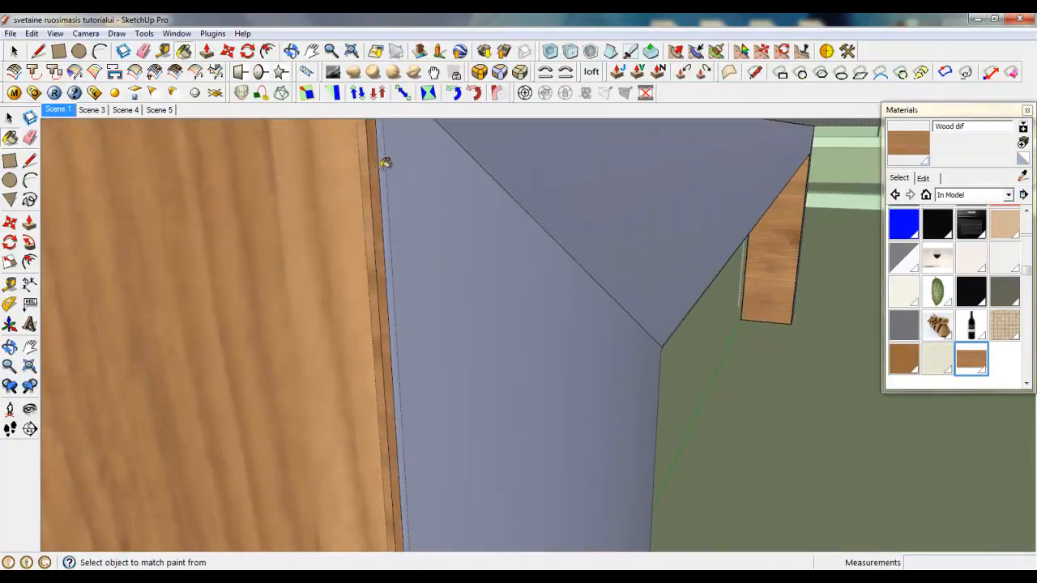
click(410, 181)
middle_drag(409, 189, 437, 228)
scroll(437, 228, down, 2)
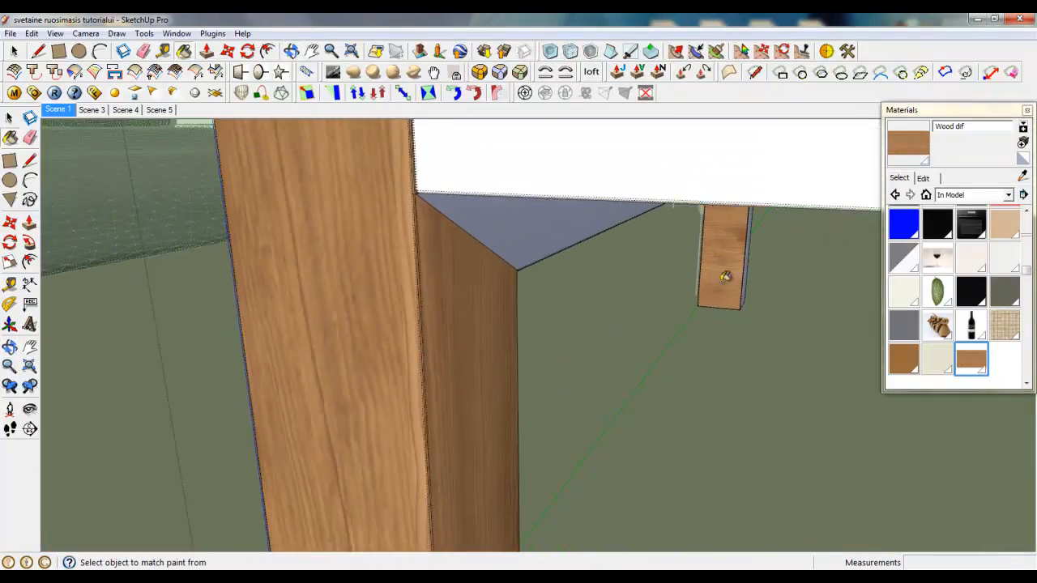
Step: Apply the sampled lengthwise wood grain to the inward-facing side of the far leg on the same frame
middle_drag(470, 303, 438, 314)
scroll(723, 299, up, 6)
click(685, 264)
scroll(688, 265, up, 7)
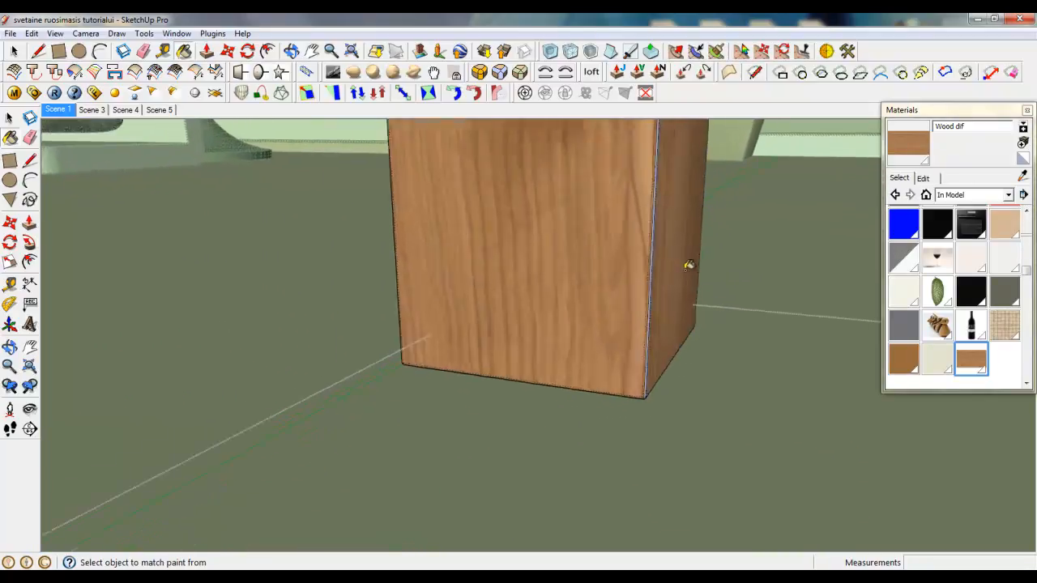
click(517, 301)
click(531, 325)
scroll(532, 325, down, 4)
Step: Match the wood grain on the far leg's remaining faces so that it runs along the leg's length
middle_drag(531, 325, 74, 356)
scroll(74, 356, down, 2)
scroll(535, 373, up, 3)
click(543, 370)
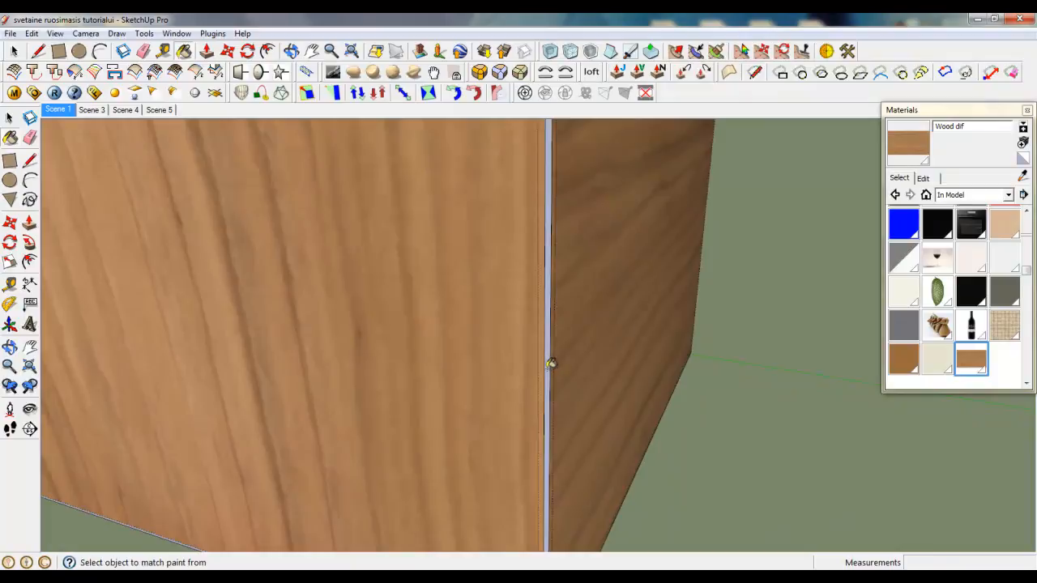
click(551, 363)
mouse_move(550, 363)
middle_down()
mouse_move(497, 410)
mouse_move(236, 419)
mouse_move(671, 497)
mouse_move(345, 463)
middle_up()
scroll(236, 418, down, 2)
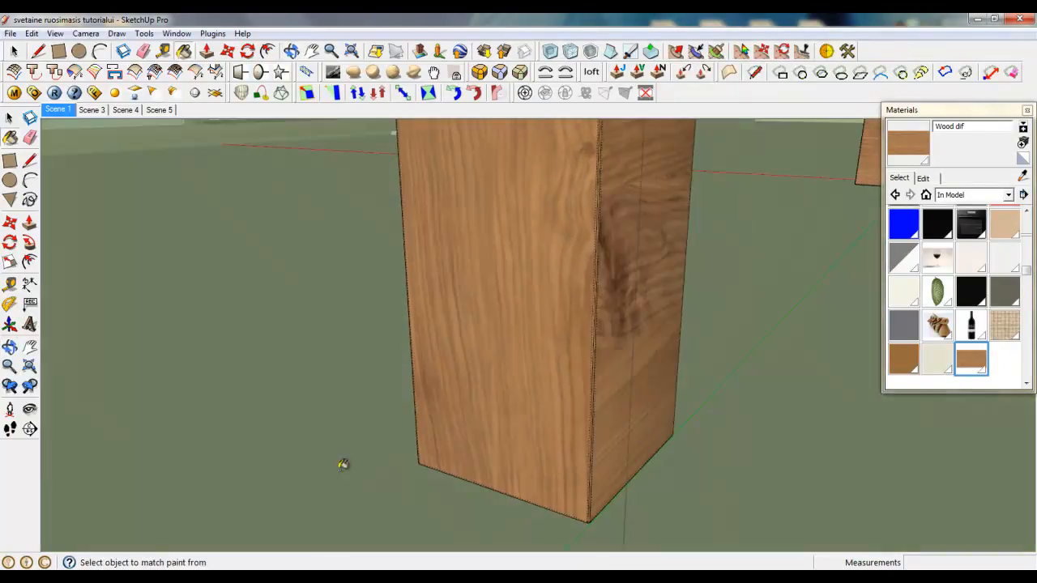
scroll(308, 456, down, 2)
click(516, 386)
scroll(688, 510, down, 3)
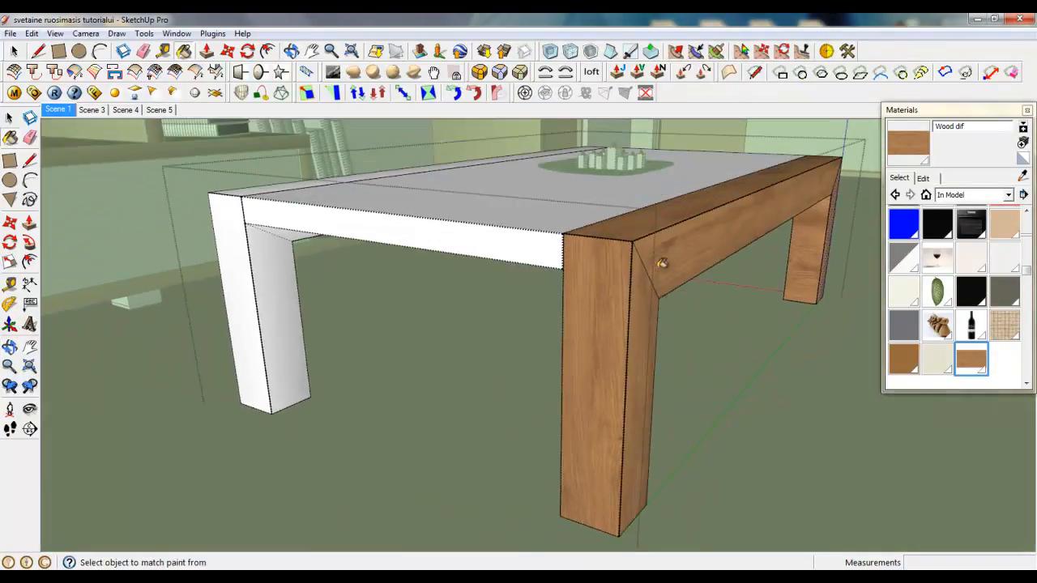
Step: Open the coffee table's top panel for editing, select all its faces and paint them with the Kitchen white material
middle_drag(661, 263, 101, 275)
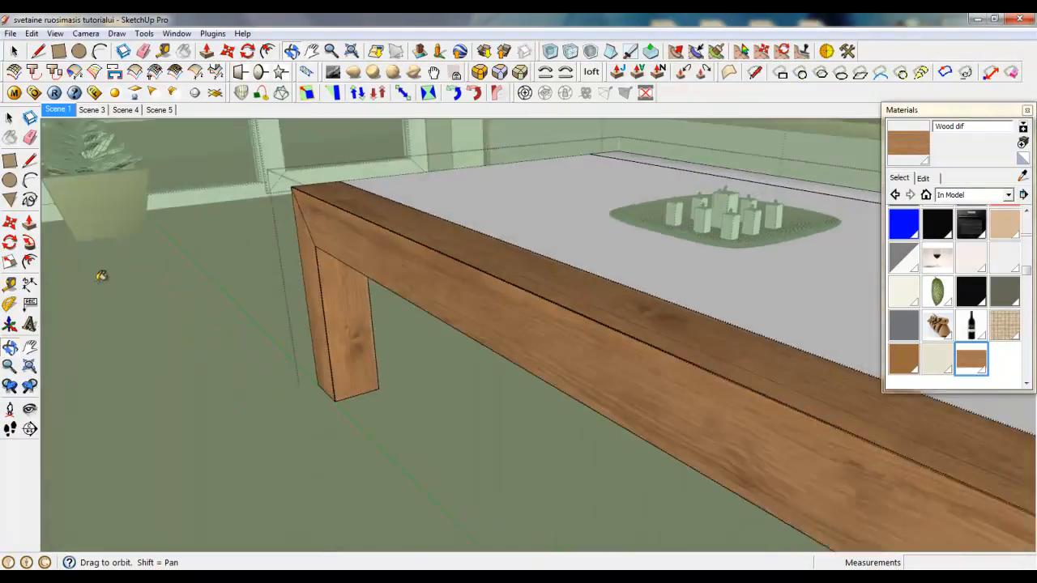
scroll(240, 200, down, 4)
middle_drag(405, 405, 333, 422)
scroll(393, 351, up, 2)
scroll(795, 389, down, 2)
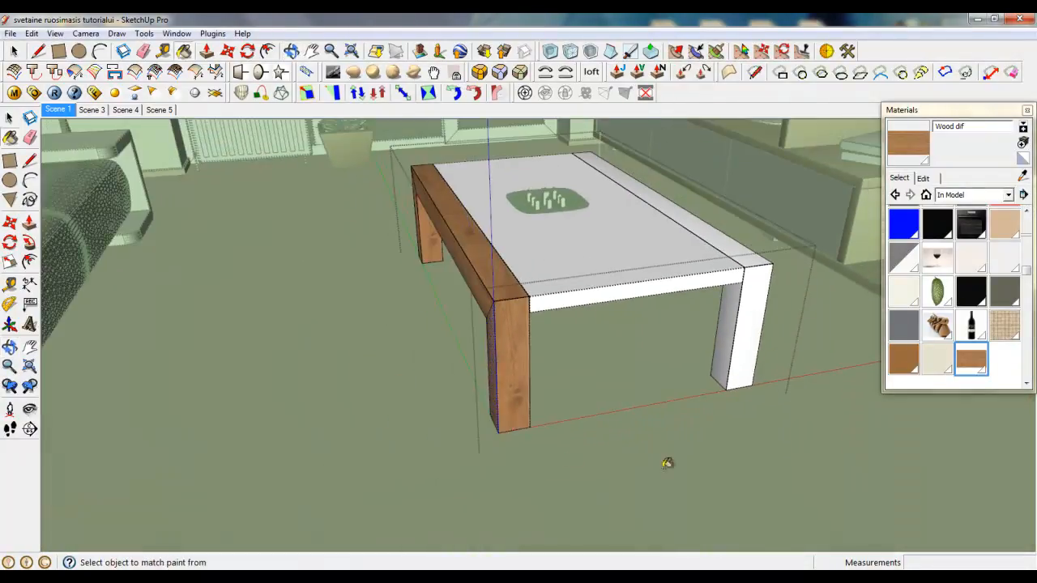
click(14, 51)
click(622, 277)
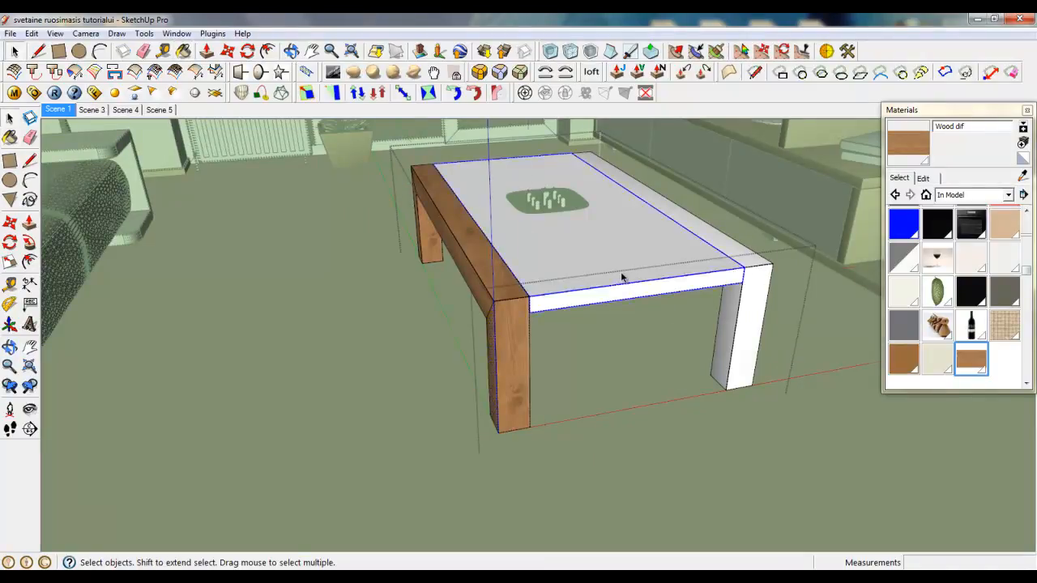
double_click(622, 277)
scroll(614, 213, up, 2)
scroll(848, 387, down, 1)
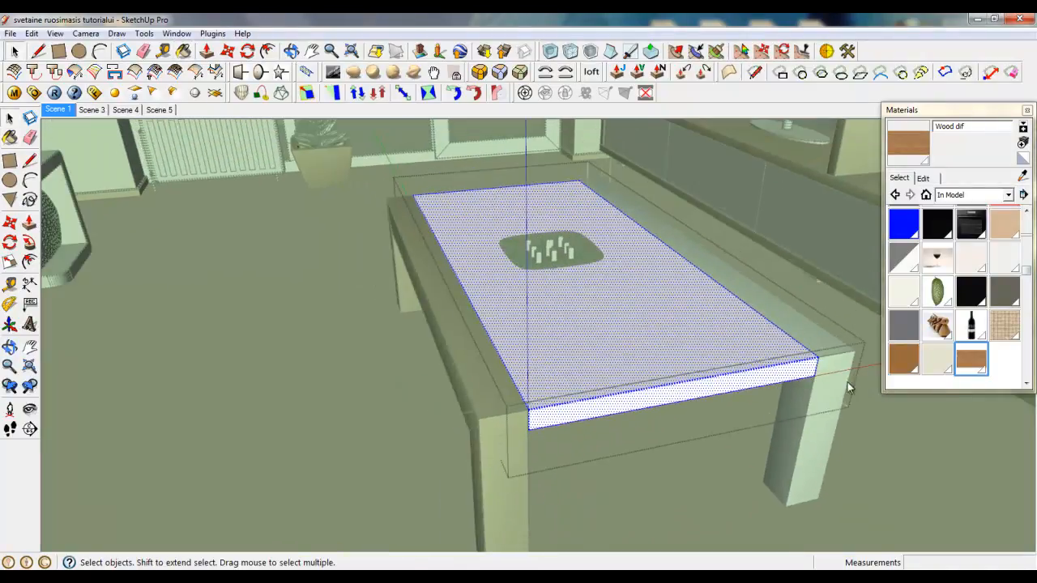
scroll(932, 301, up, 1)
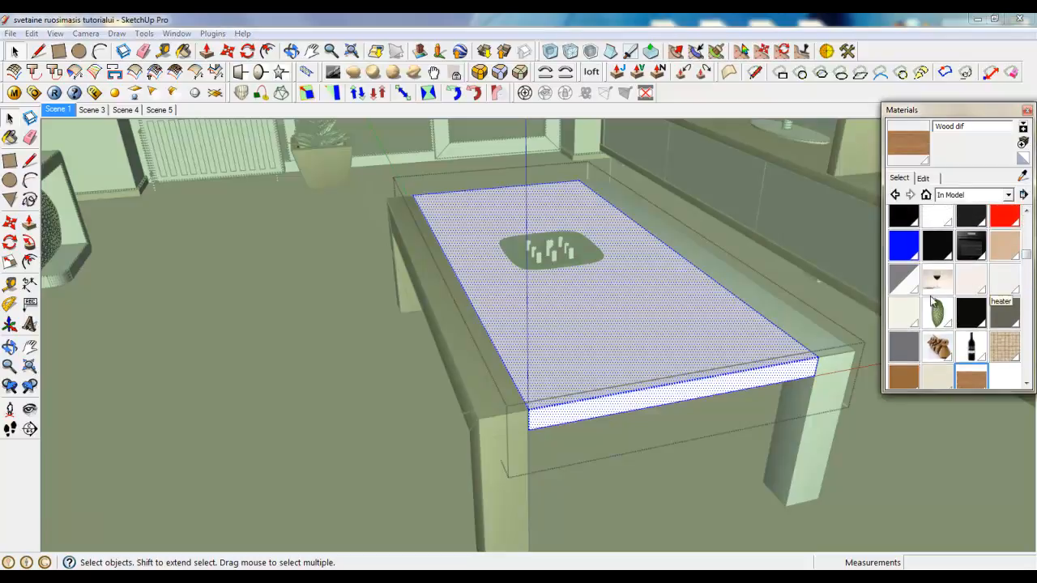
click(903, 313)
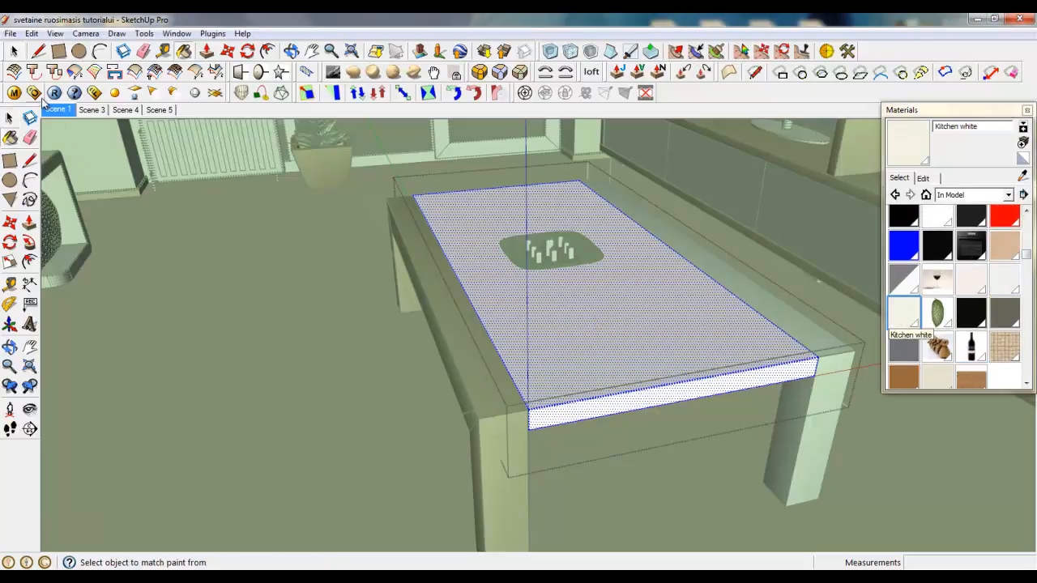
Step: Close the tabletop group and the enclosing coffee table groups
click(13, 51)
scroll(565, 227, up, 4)
right_click(694, 170)
click(709, 174)
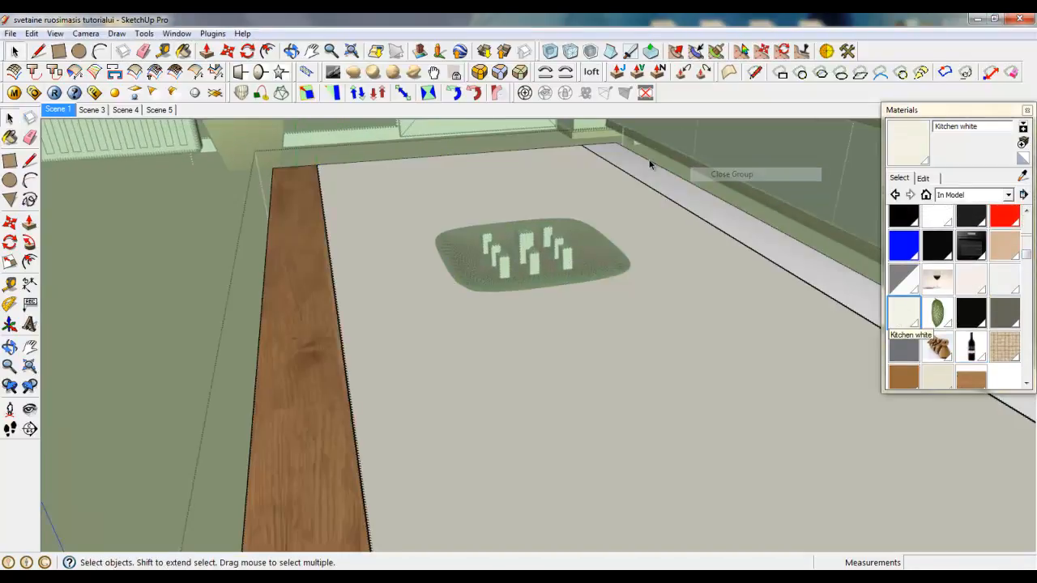
right_click(650, 161)
right_click(590, 135)
click(609, 142)
Step: Import Rubber - White_Translucency.vismat from the collection's Rubber folder into the V-Ray scene materials
scroll(520, 164, up, 3)
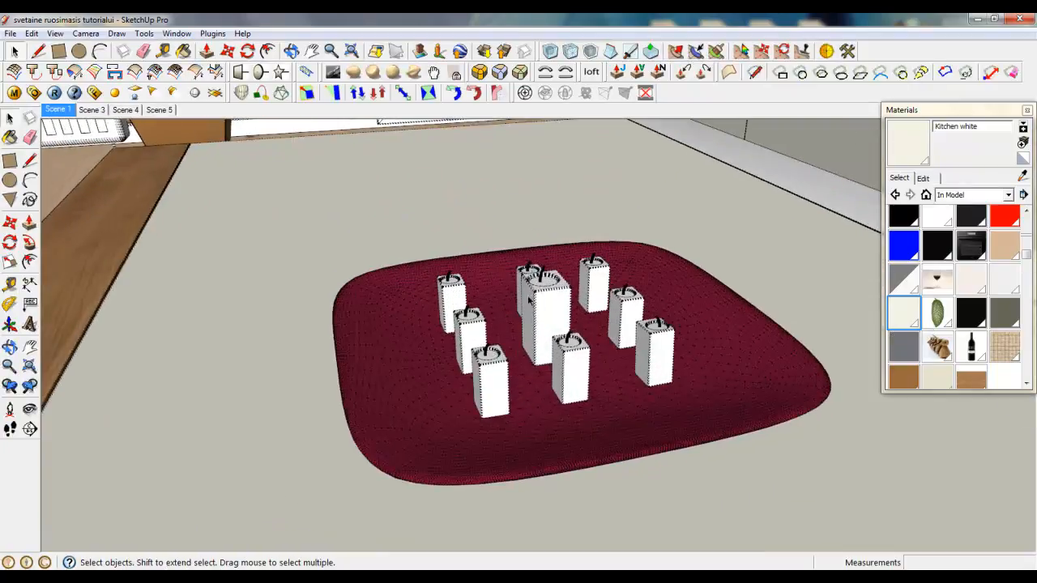
scroll(508, 350, up, 2)
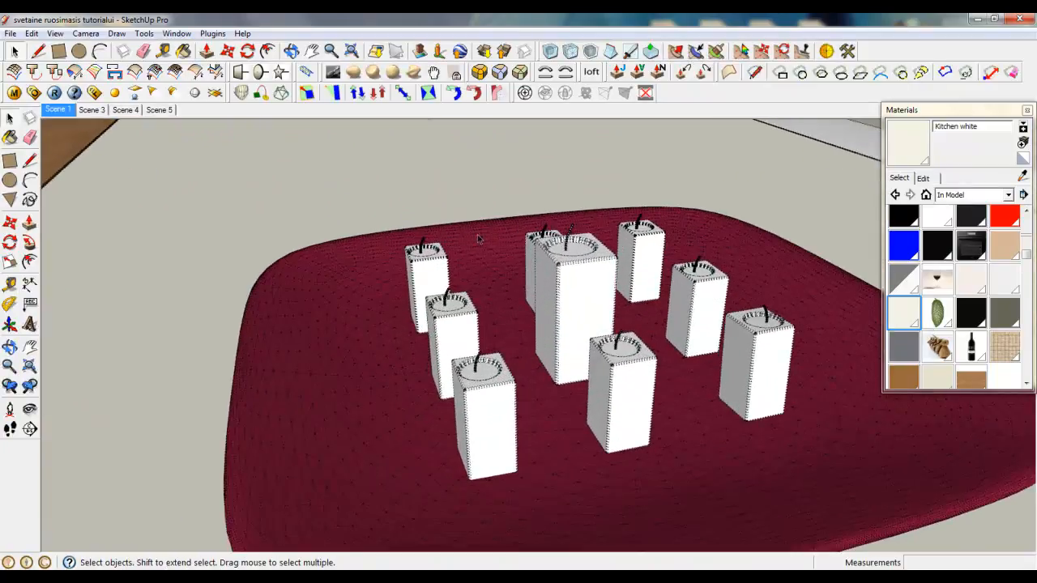
click(14, 92)
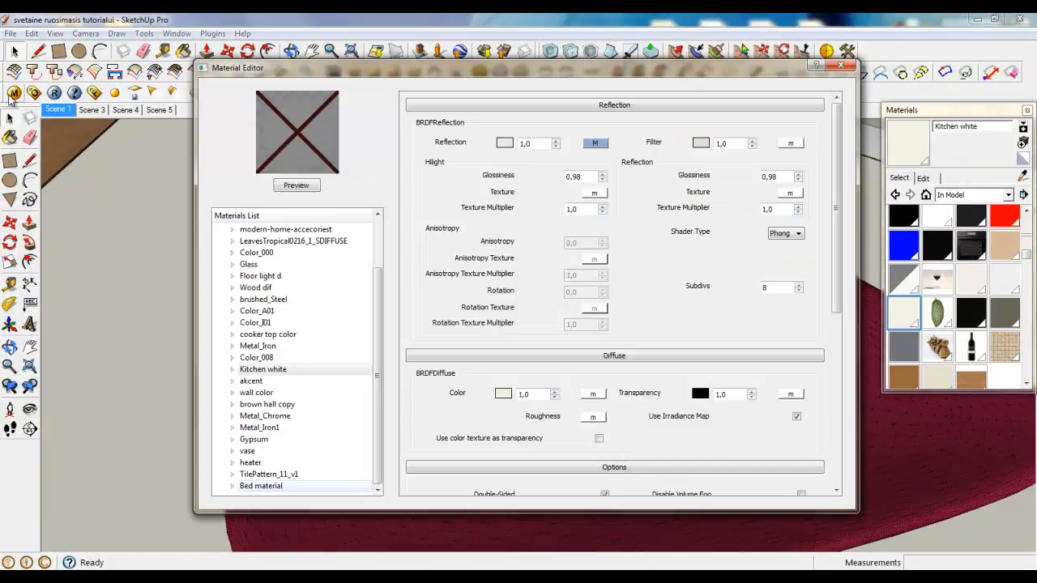
scroll(377, 271, up, 2)
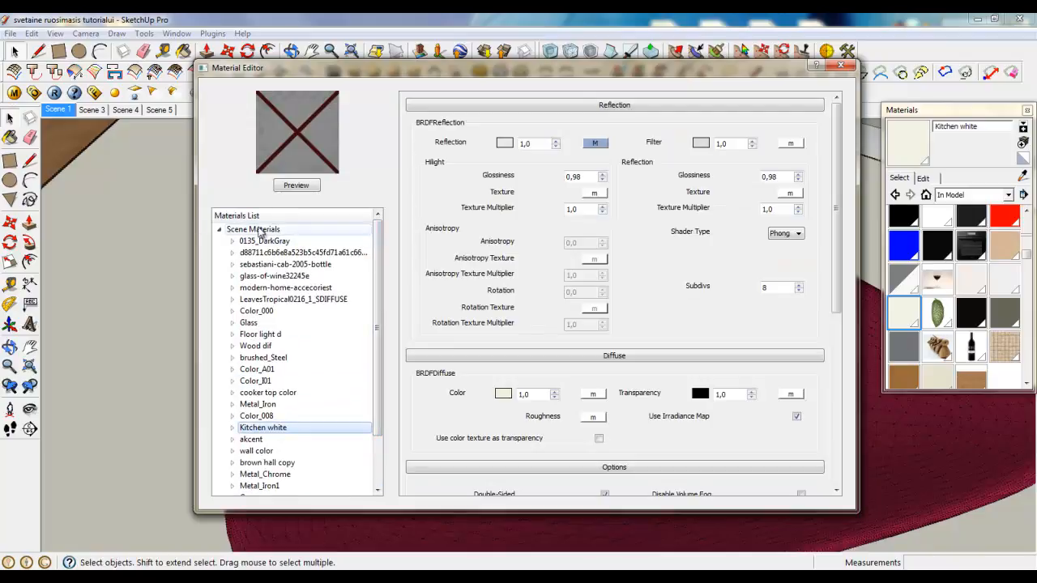
right_click(271, 229)
click(284, 249)
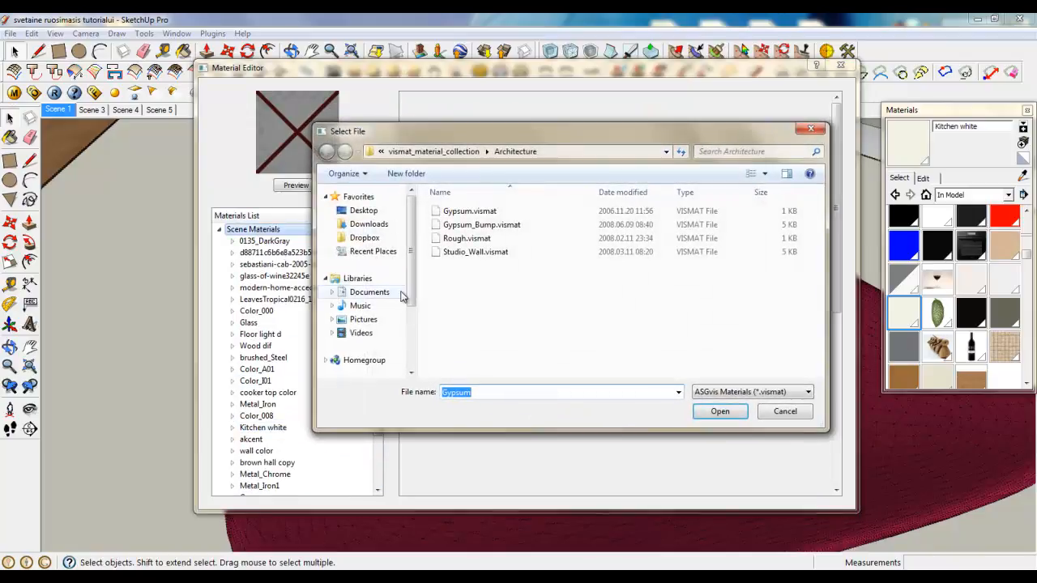
click(465, 151)
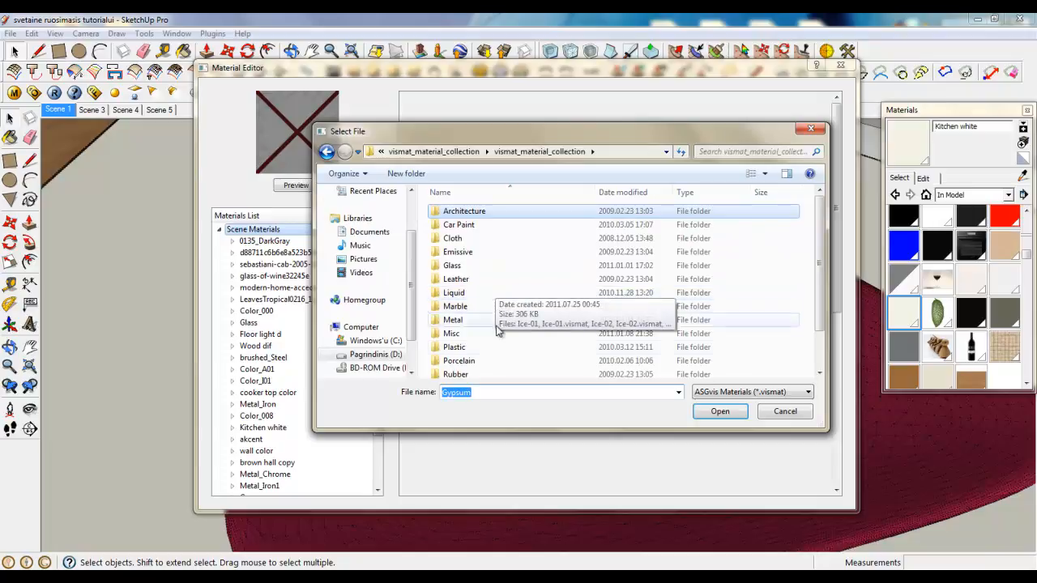
click(455, 373)
scroll(502, 324, down, 3)
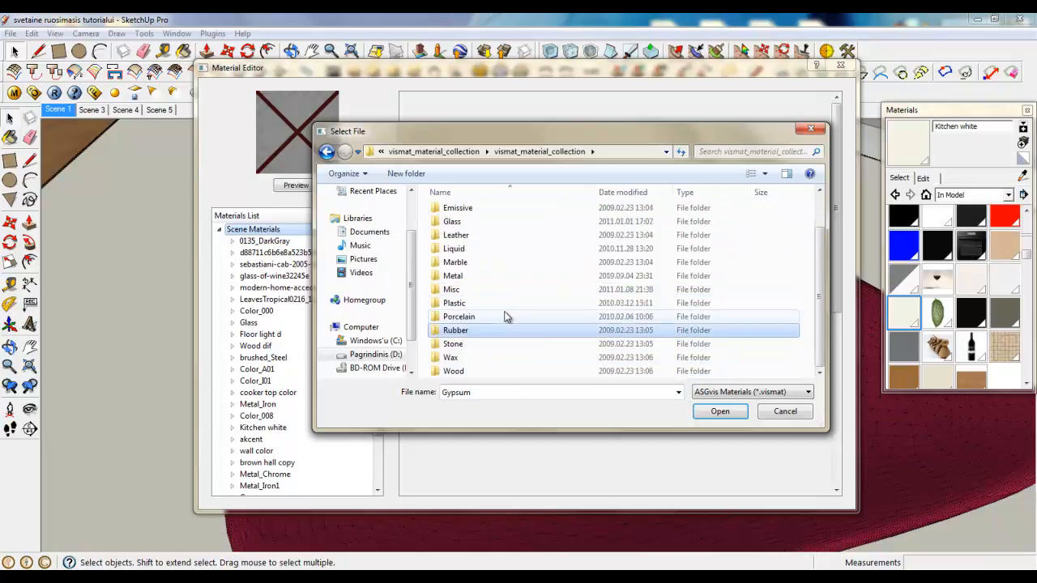
double_click(460, 332)
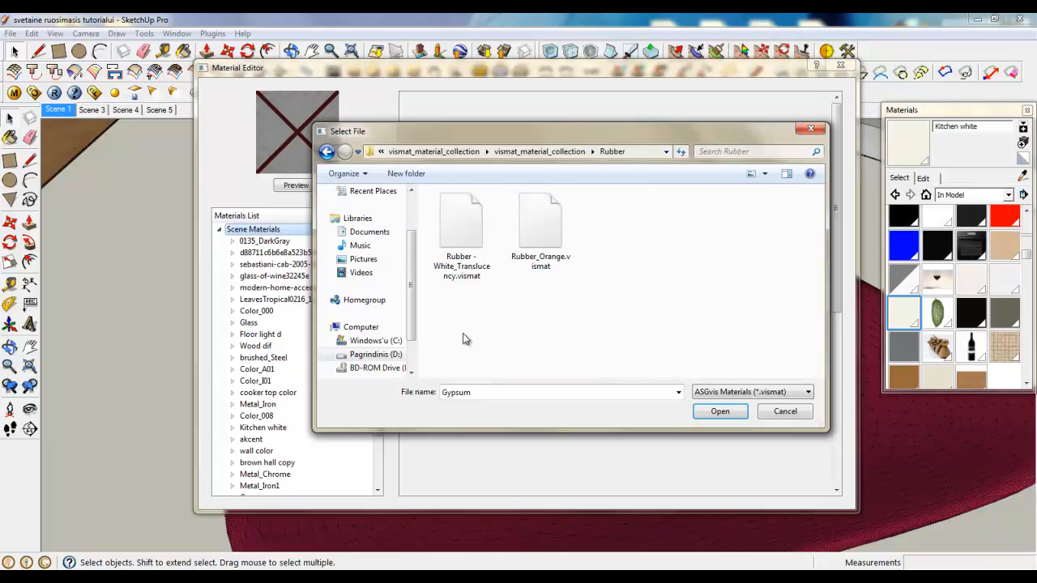
double_click(466, 250)
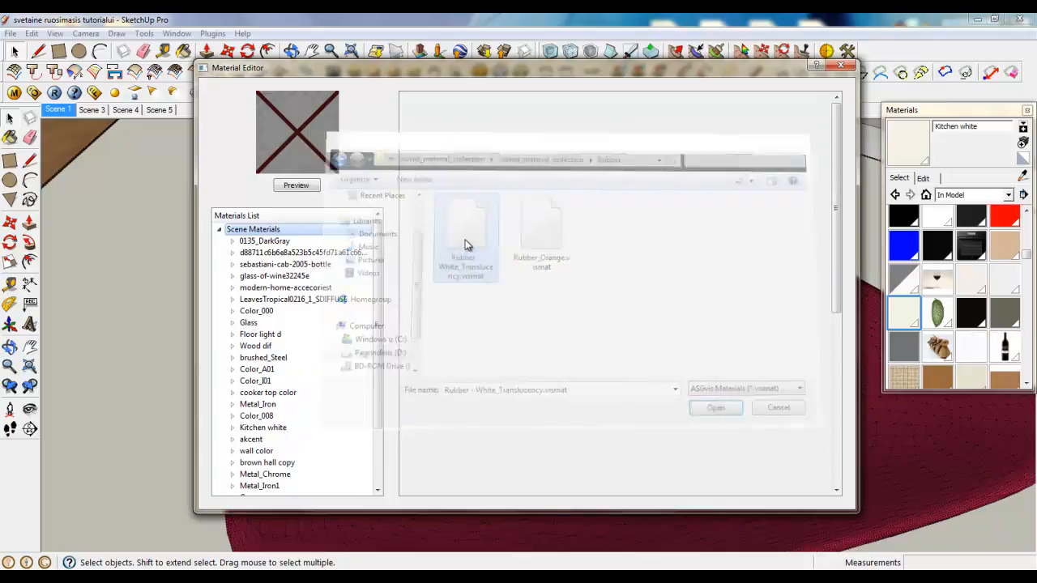
Step: Set the diffuse color of Rubber_White_Translucency to pale yellow (RGB 250, 244, 192) and close the material editor
drag(377, 330, 378, 381)
click(290, 486)
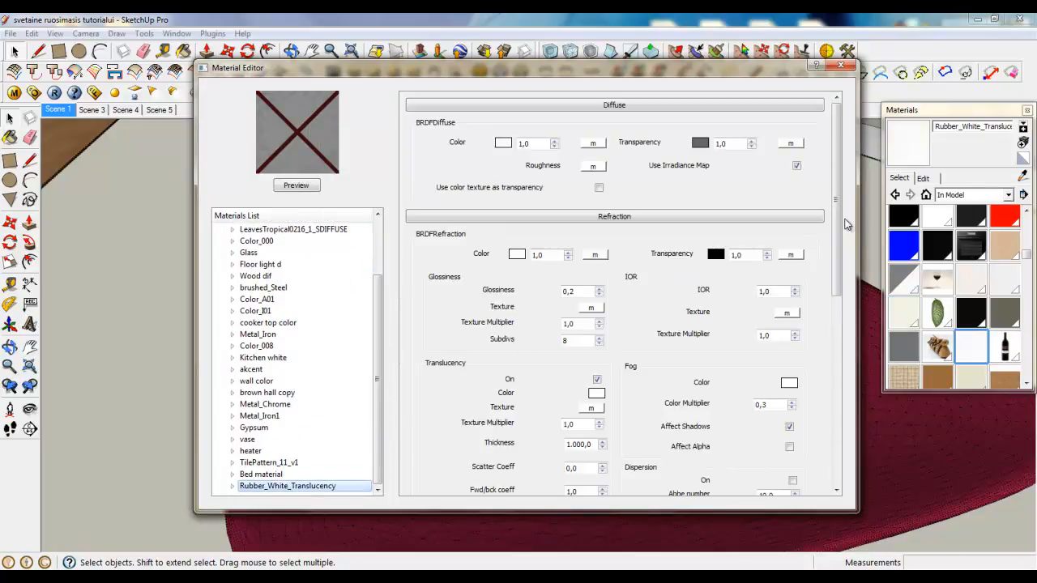
click(502, 144)
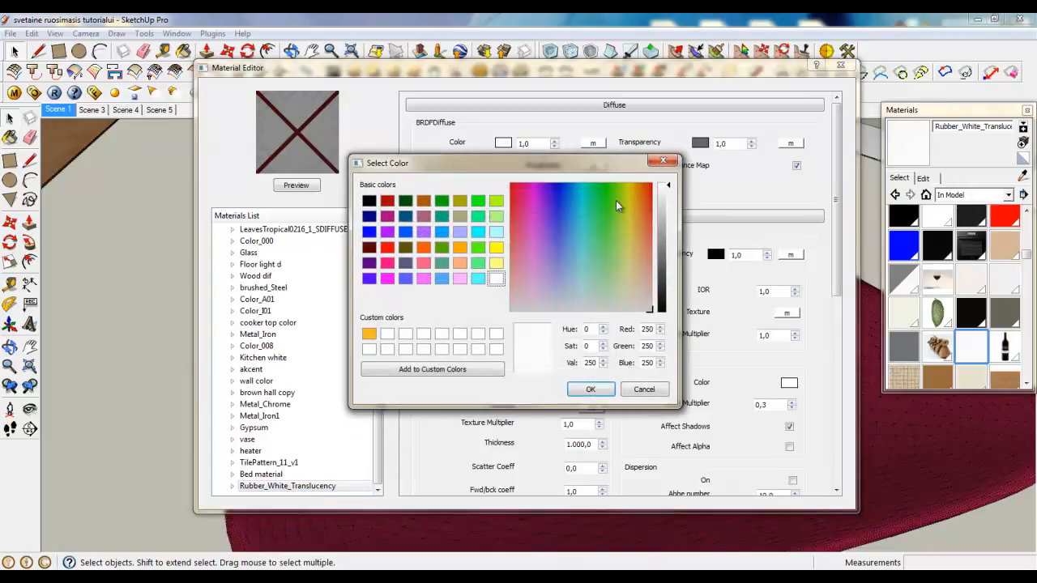
click(630, 282)
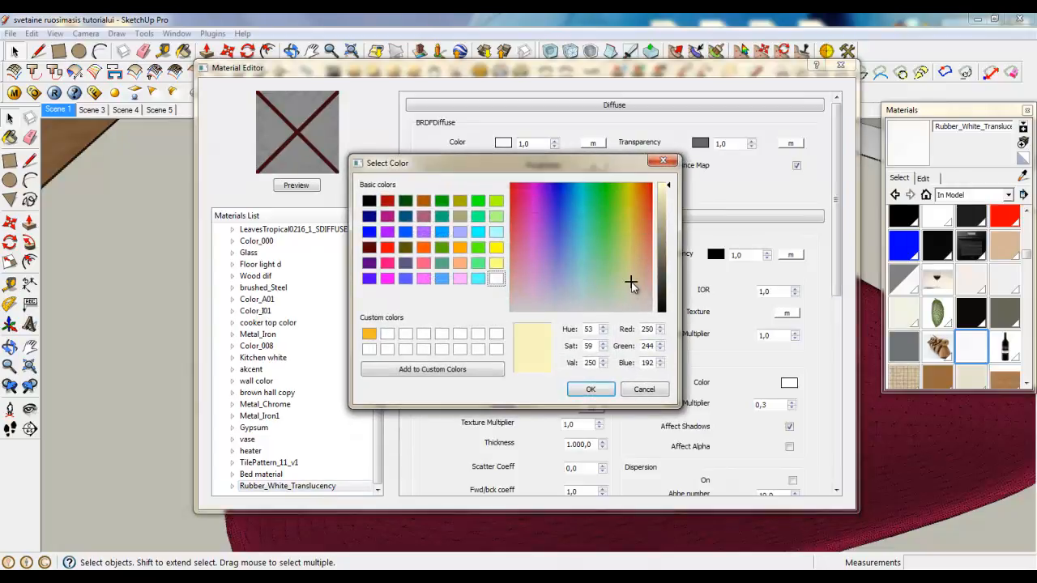
click(590, 389)
click(840, 64)
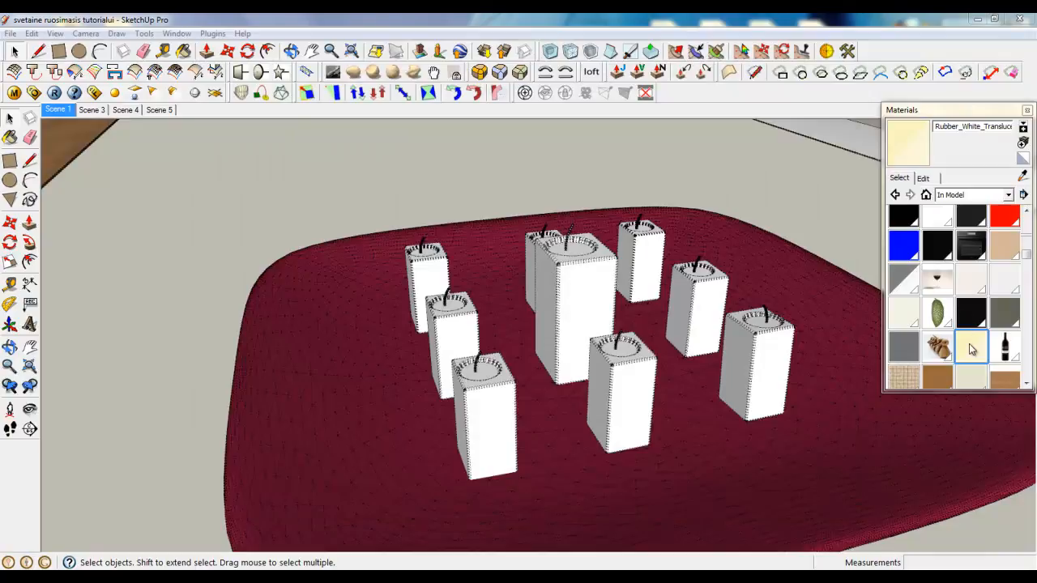
Step: Paint the candles on the coffee table with Rubber_White_Translucency and select the candle tray group
click(491, 410)
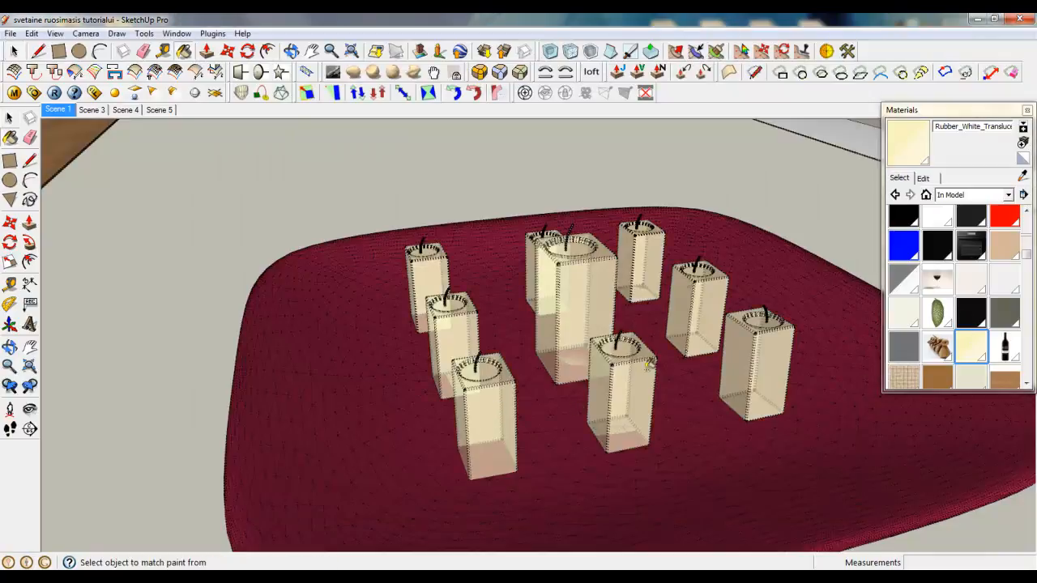
click(13, 50)
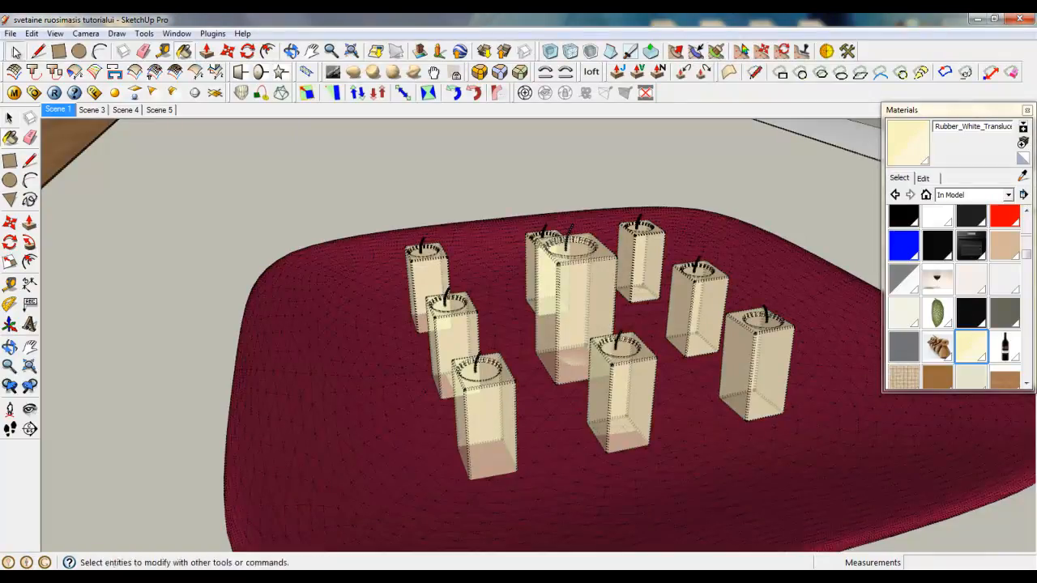
scroll(534, 360, down, 3)
click(516, 374)
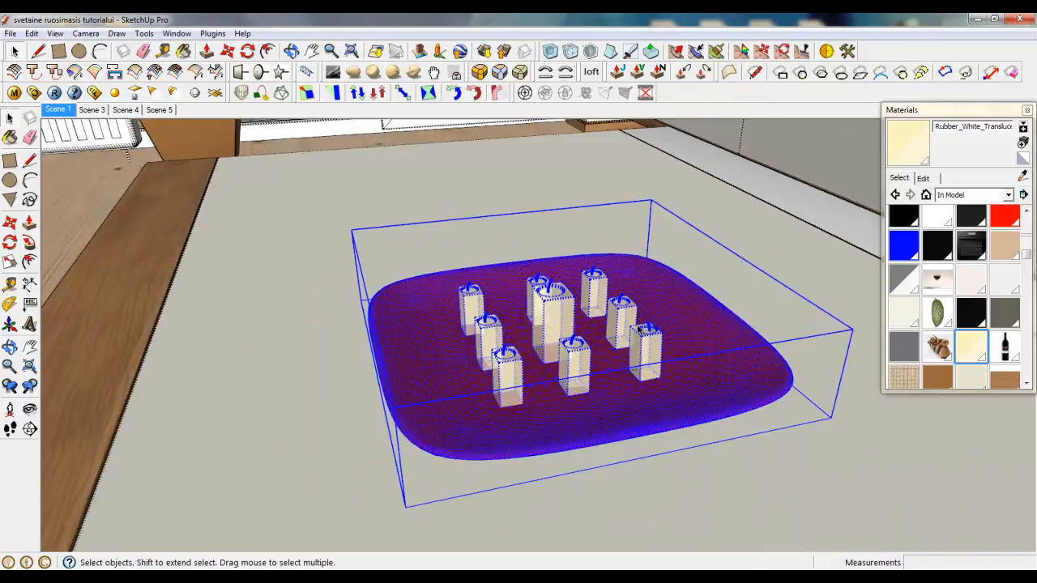
scroll(424, 324, down, 3)
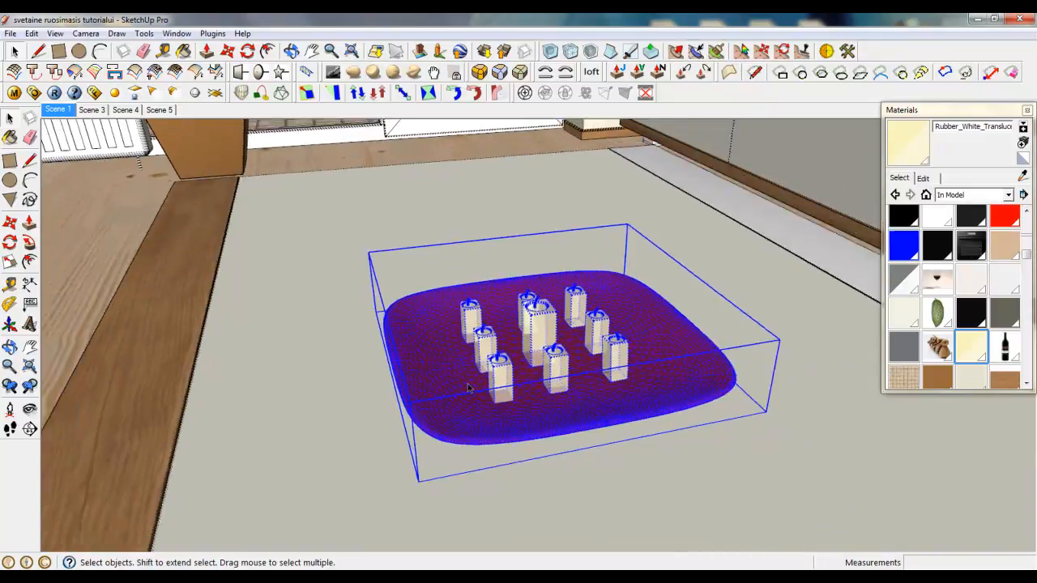
scroll(303, 285, down, 3)
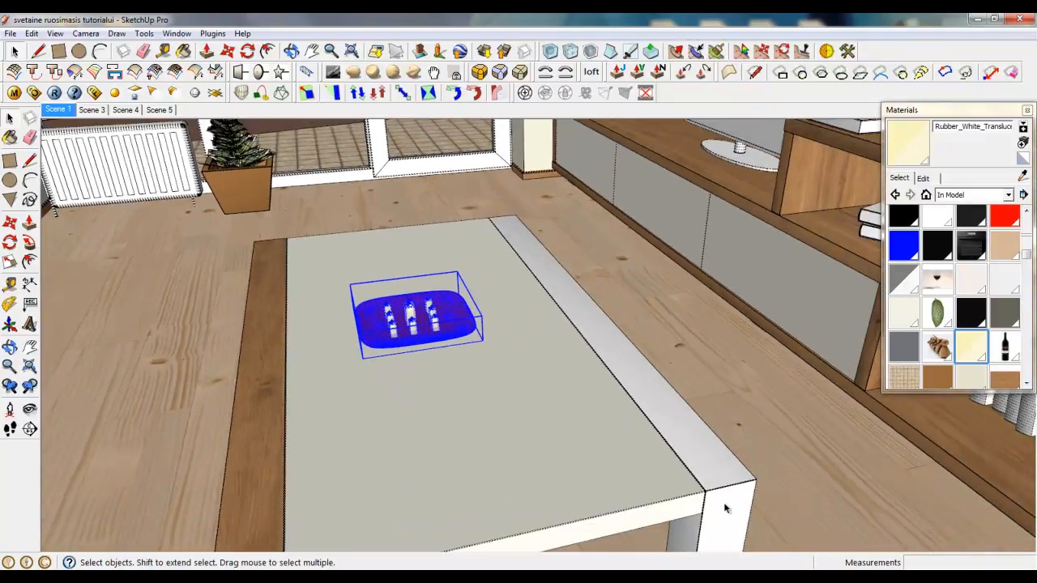
scroll(627, 363, up, 2)
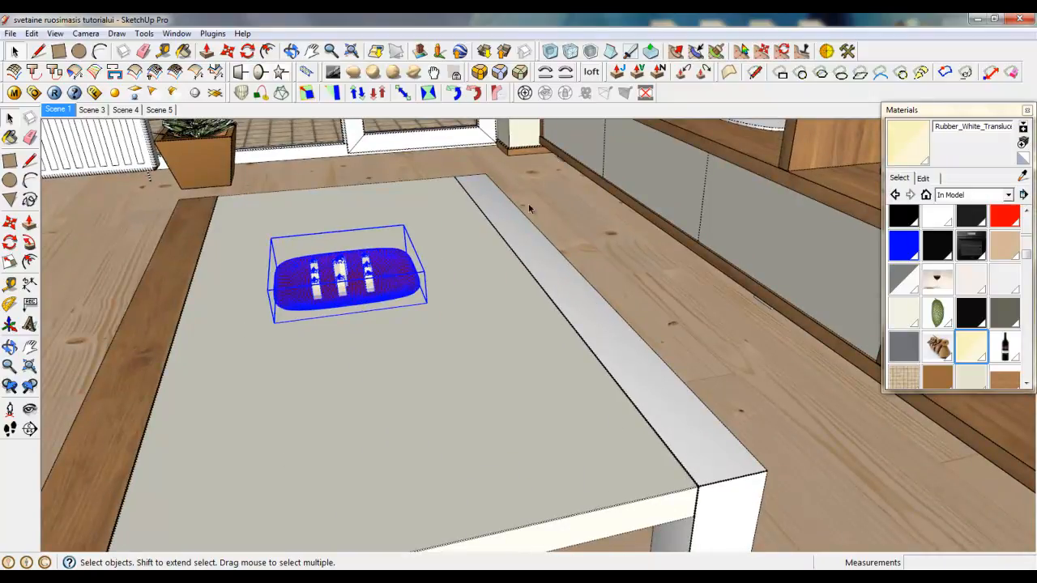
Step: Turn off the display of hidden geometry for the bird figurines on the TV cabinet's upper shelf
scroll(329, 382, down, 2)
scroll(806, 129, up, 3)
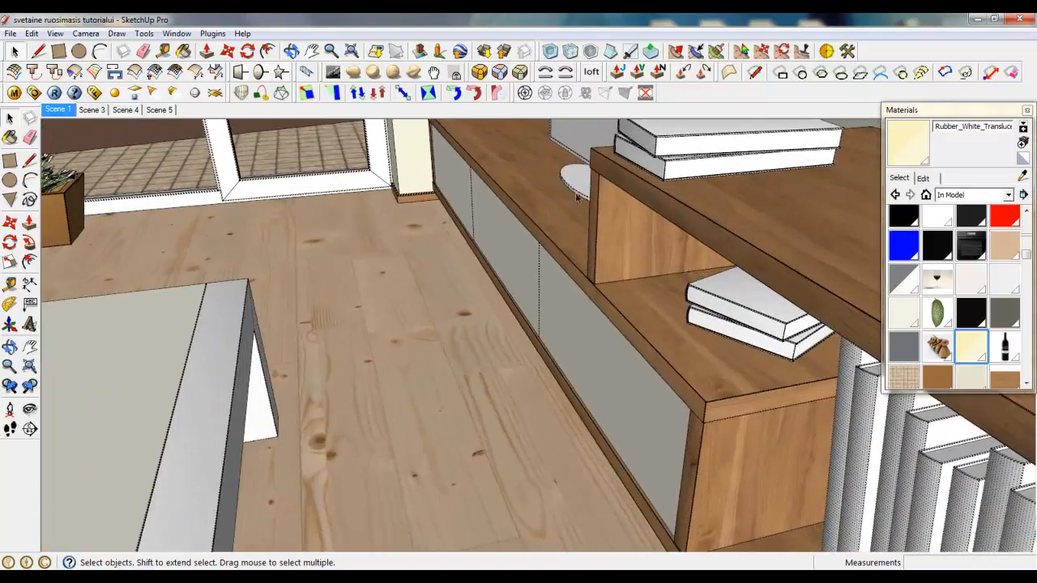
scroll(535, 260, down, 3)
middle_drag(535, 262, 774, 194)
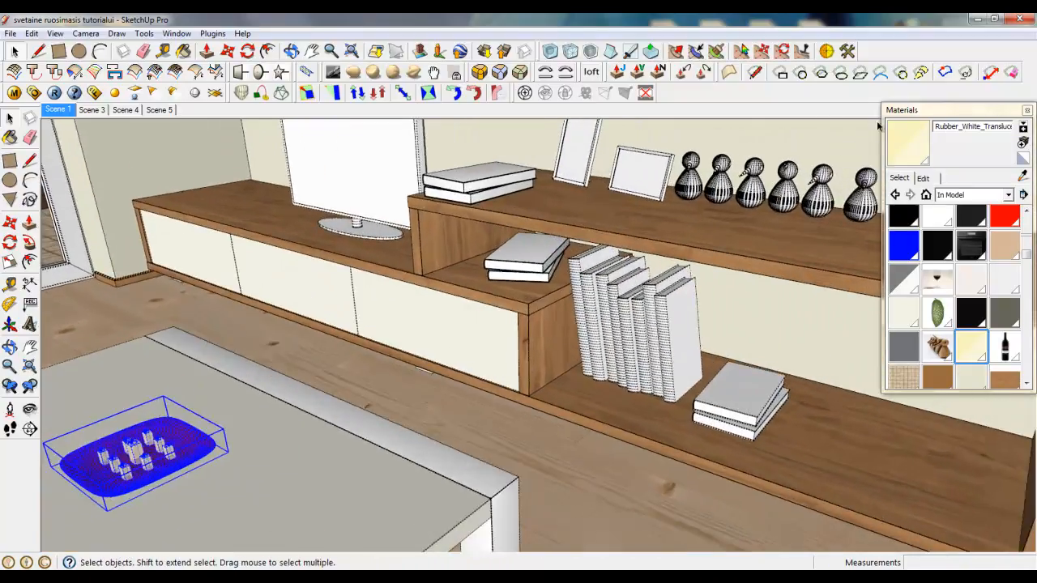
scroll(616, 254, up, 2)
middle_drag(616, 253, 372, 351)
scroll(374, 350, down, 2)
scroll(682, 294, up, 4)
middle_drag(694, 338, 515, 415)
scroll(668, 481, down, 2)
middle_drag(668, 480, 541, 449)
scroll(598, 419, up, 4)
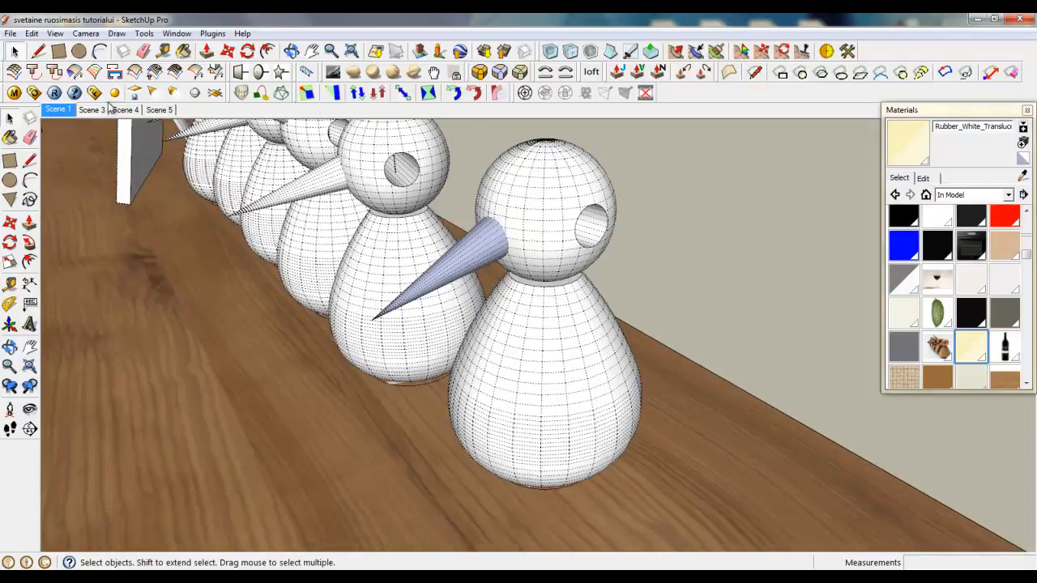
click(55, 34)
click(89, 81)
Step: Open the nearest bird figurine for editing and select all of its body's connected geometry
double_click(532, 372)
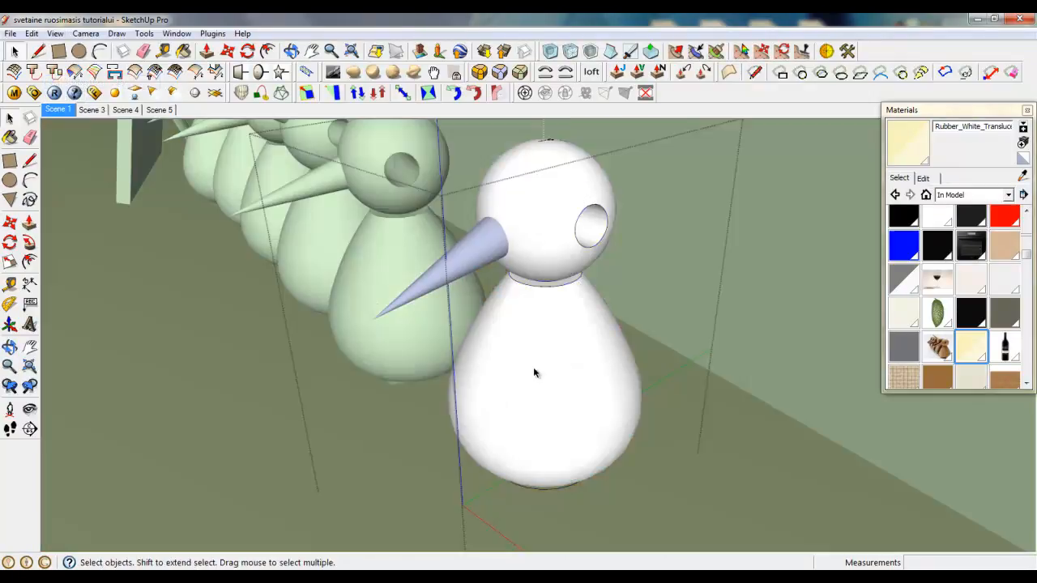
triple_click(533, 371)
middle_drag(537, 351, 567, 405)
Step: Start importing an image as a texture and browse the Textures folder for a wood texture
click(11, 33)
click(32, 235)
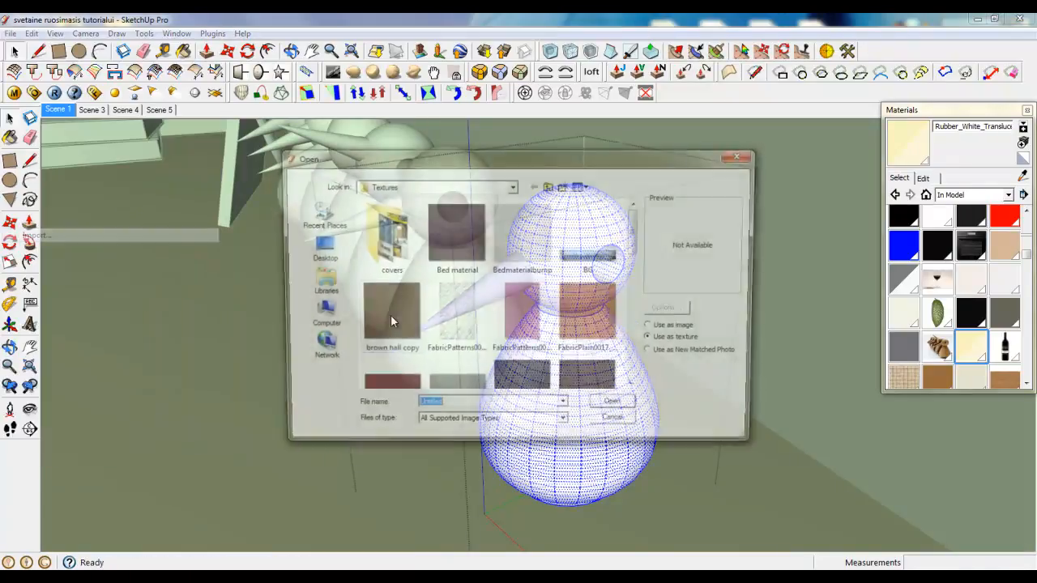
drag(637, 244, 635, 380)
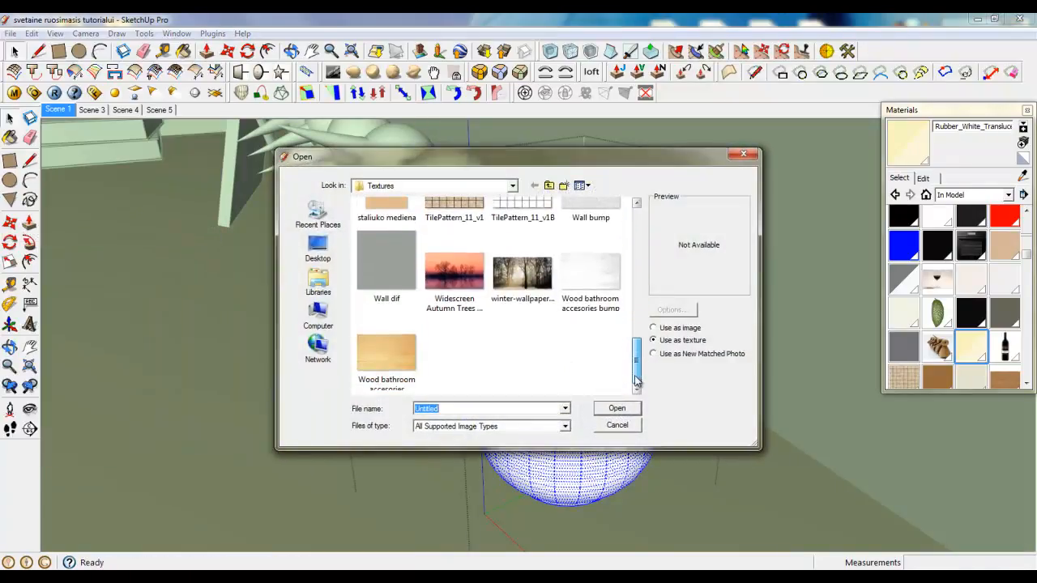
Step: Import the Wood bathroom accesories image as a texture and place it on a face of the front bird's body
double_click(392, 359)
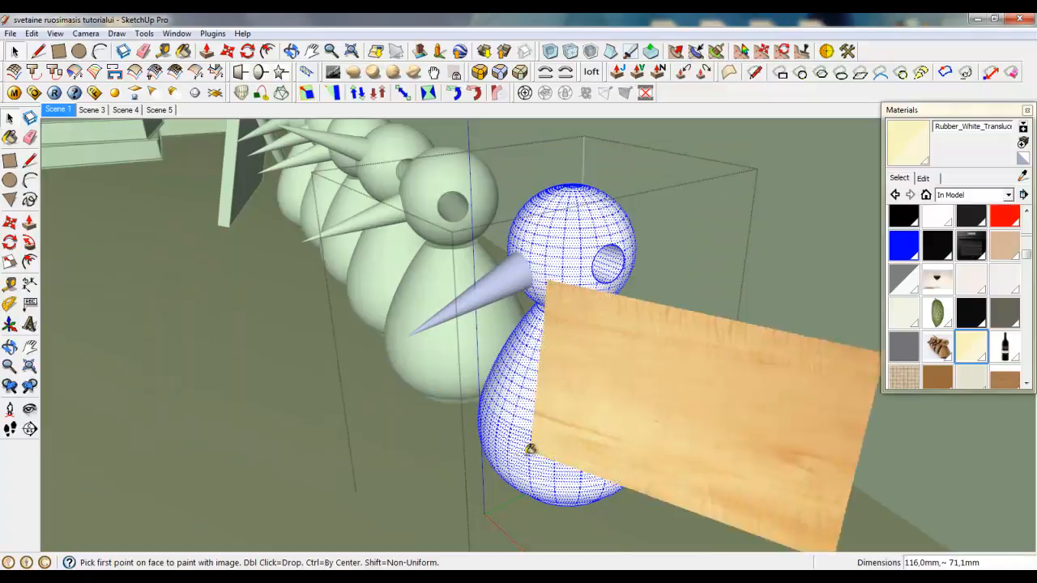
click(528, 455)
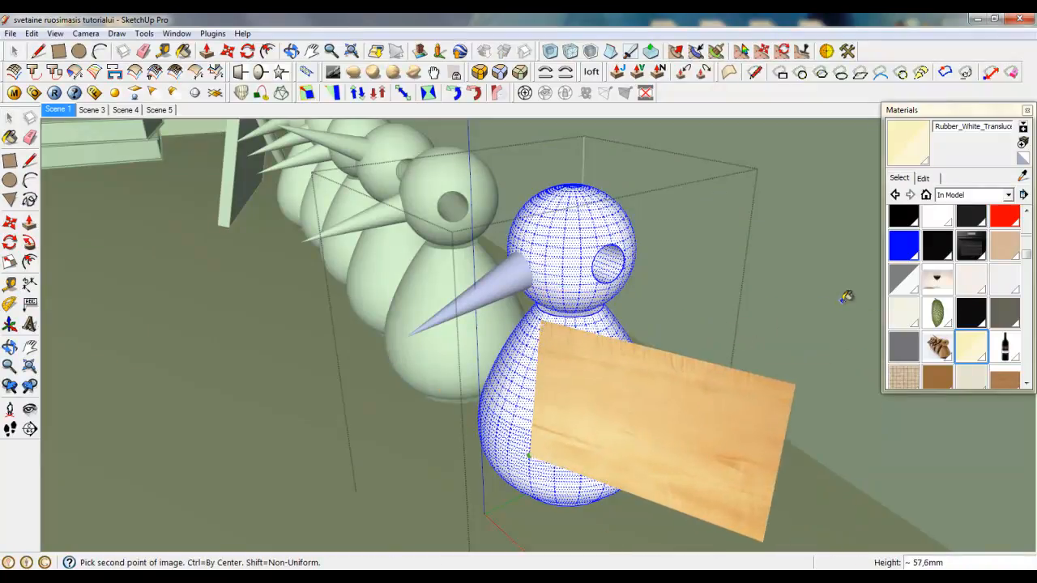
scroll(845, 296, down, 3)
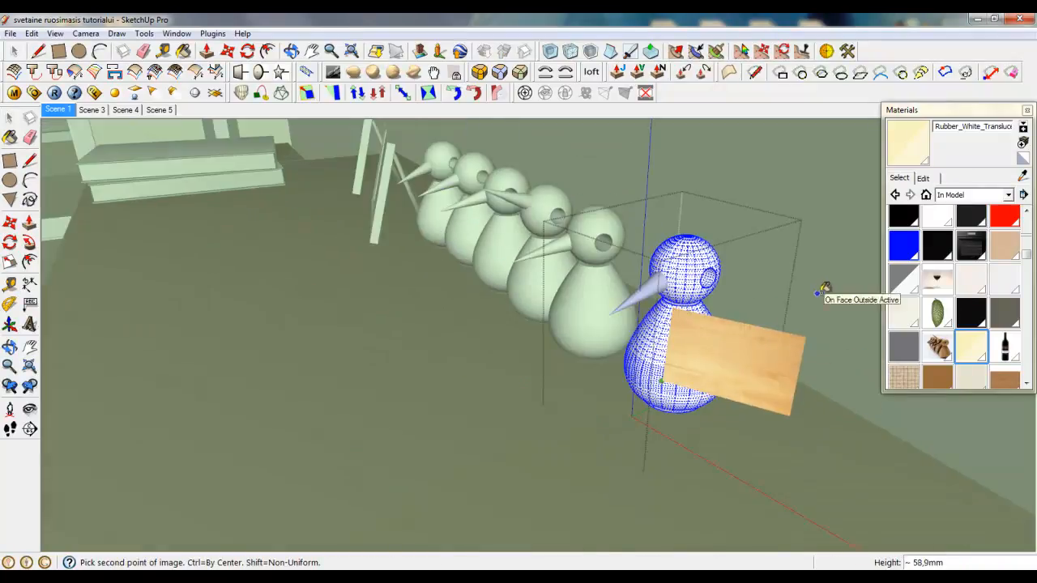
click(982, 534)
scroll(632, 330, up, 5)
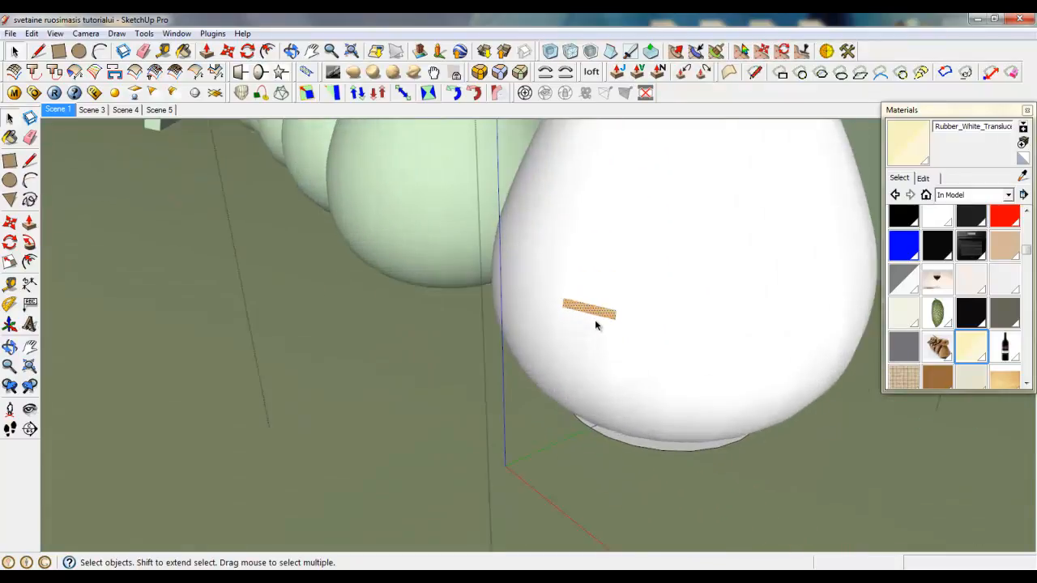
Step: Show hidden geometry and rotate the wood texture upright on the painted face, moving it over the bird
scroll(595, 324, up, 2)
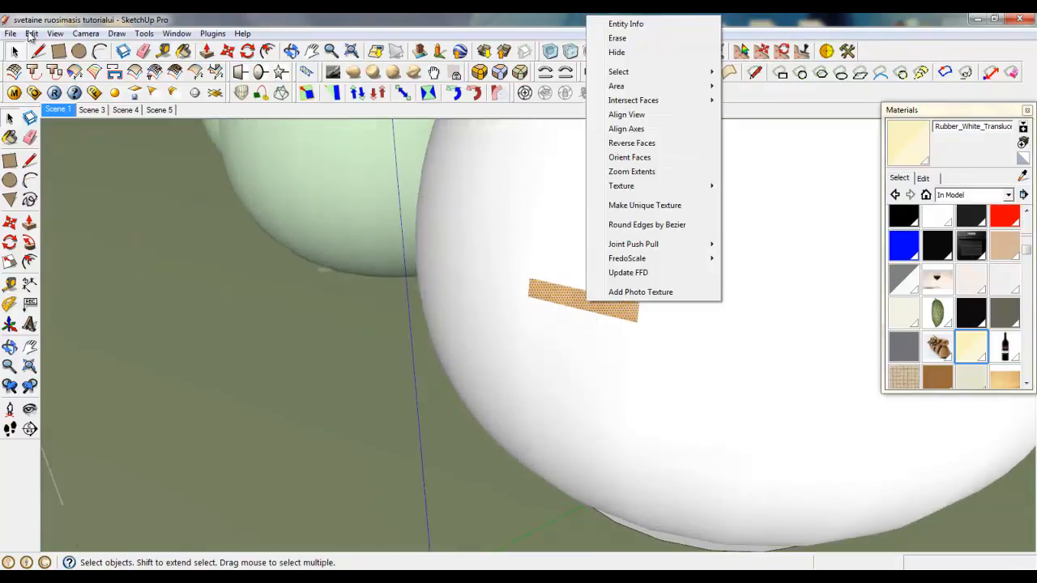
click(55, 34)
click(90, 79)
right_click(566, 298)
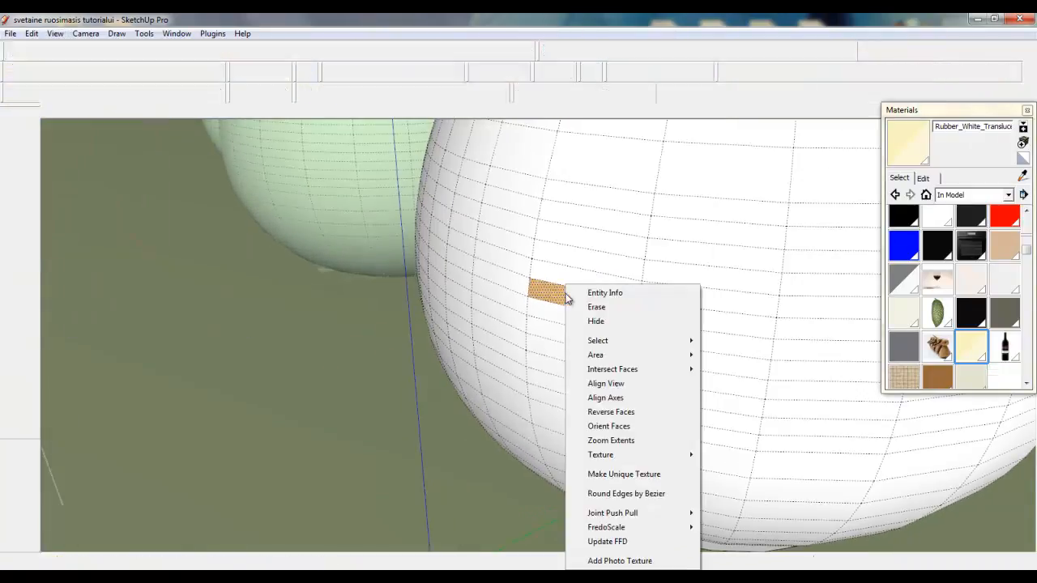
mouse_move(616, 455)
click(725, 455)
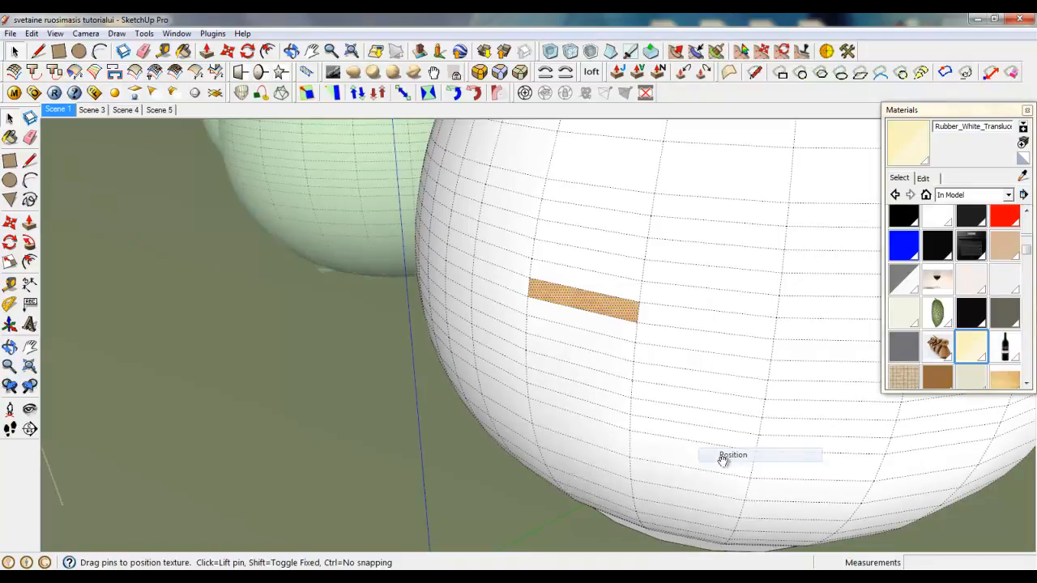
scroll(458, 477, down, 6)
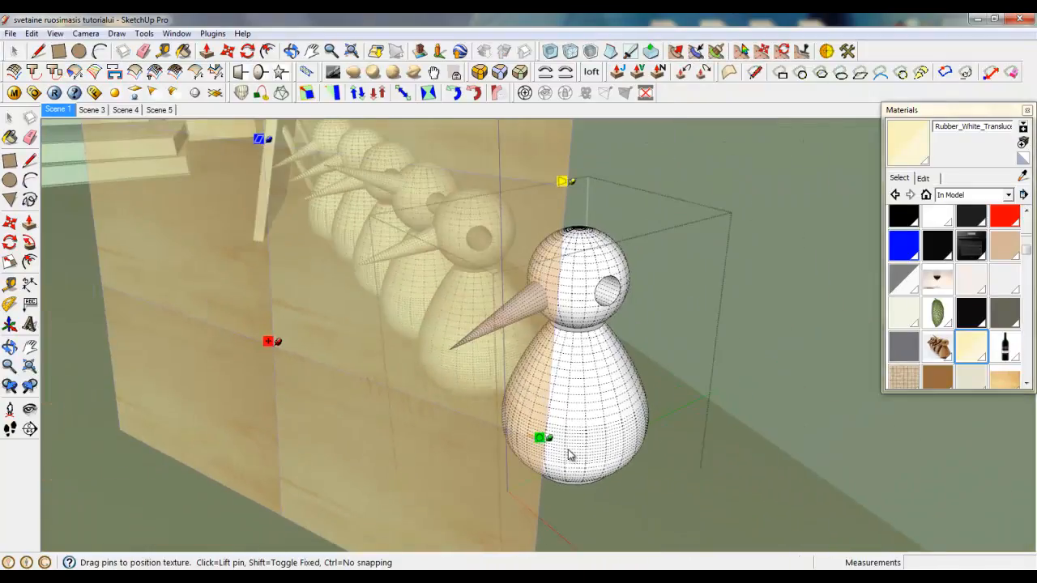
scroll(567, 445, down, 2)
drag(549, 438, 278, 131)
drag(248, 281, 569, 460)
Step: Fine-tune the wood texture's placement so it spans the whole bird, and finish the texture positioning
scroll(456, 345, down, 5)
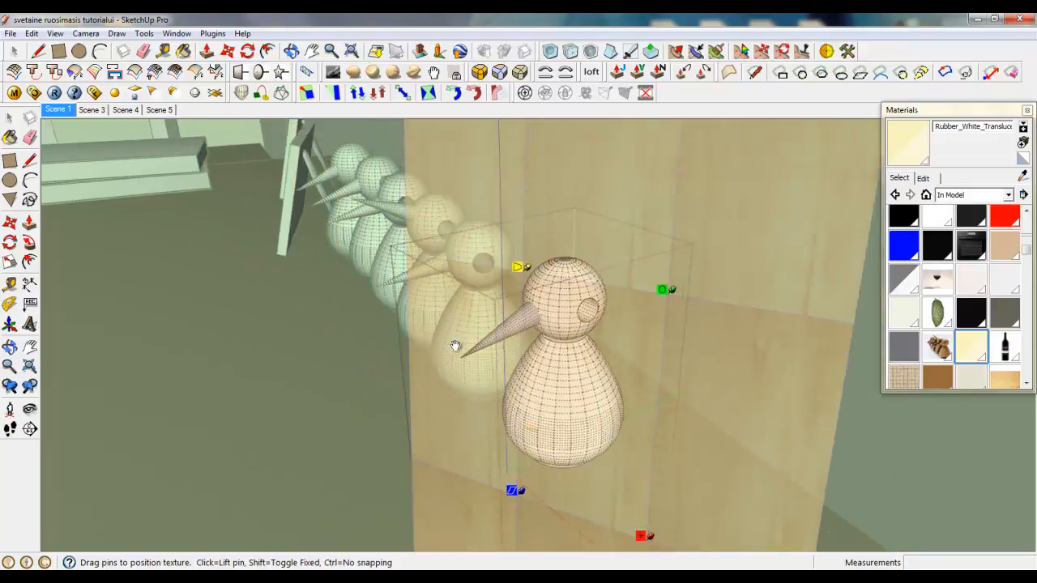
drag(486, 412, 405, 437)
drag(504, 343, 497, 196)
drag(439, 324, 545, 306)
right_click(528, 371)
click(559, 375)
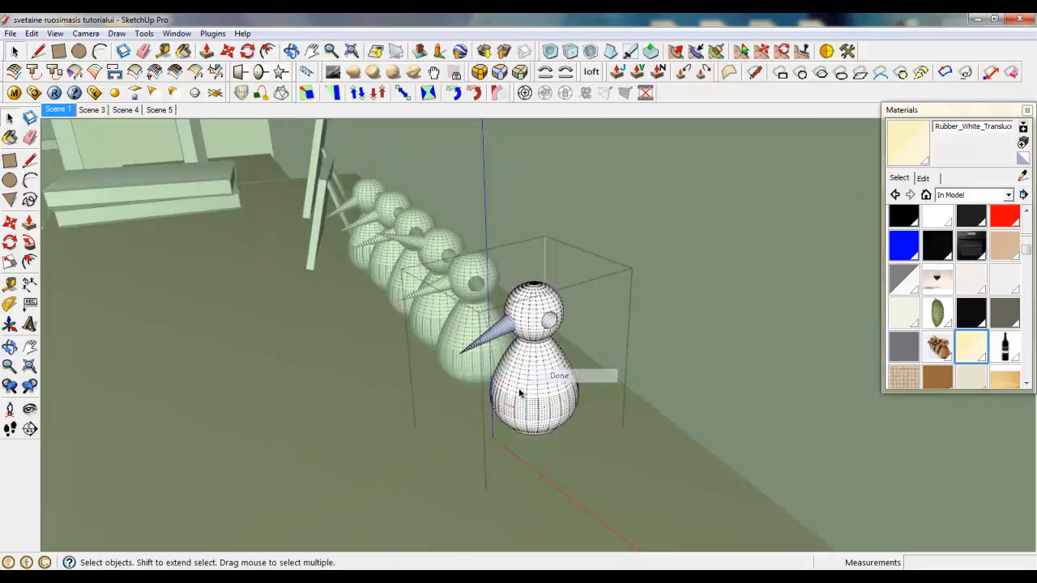
Step: Make the wood texture on the painted face projected and sample it as the current material
scroll(512, 409, up, 10)
right_click(517, 384)
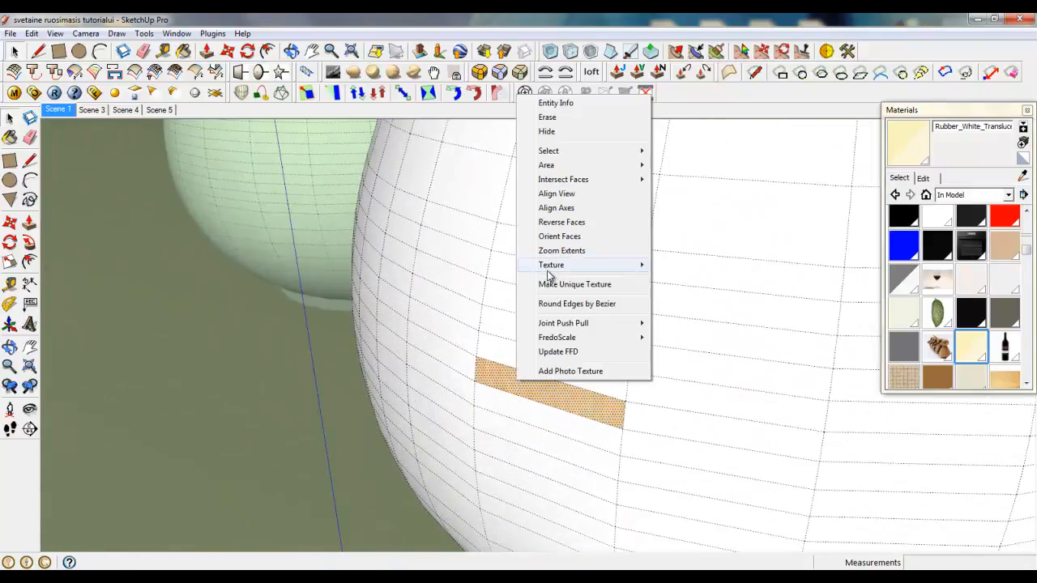
click(669, 296)
click(1021, 176)
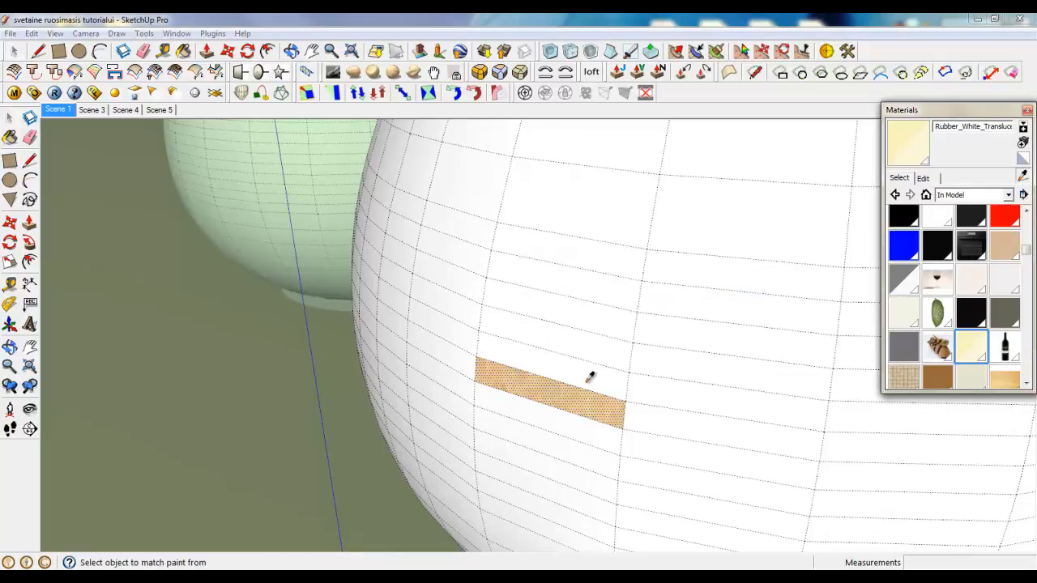
Step: Turn off hidden geometry and paint the front bird's body with the sampled wood material
click(55, 33)
click(94, 81)
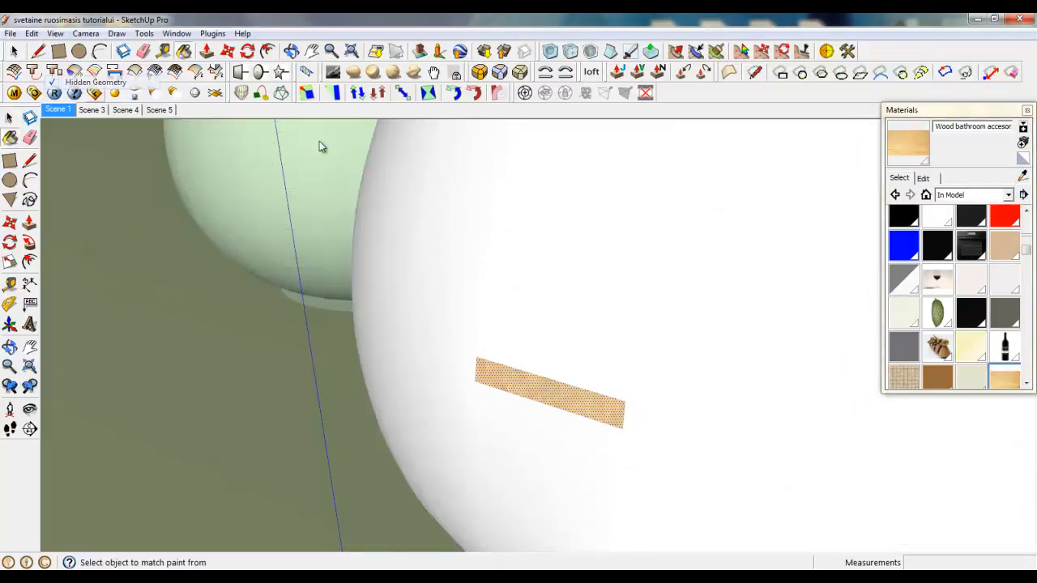
scroll(557, 331, down, 3)
click(557, 331)
Step: Paint the front bird's head, beak, eye recess and neck ring with the same wood material
scroll(591, 478, down, 3)
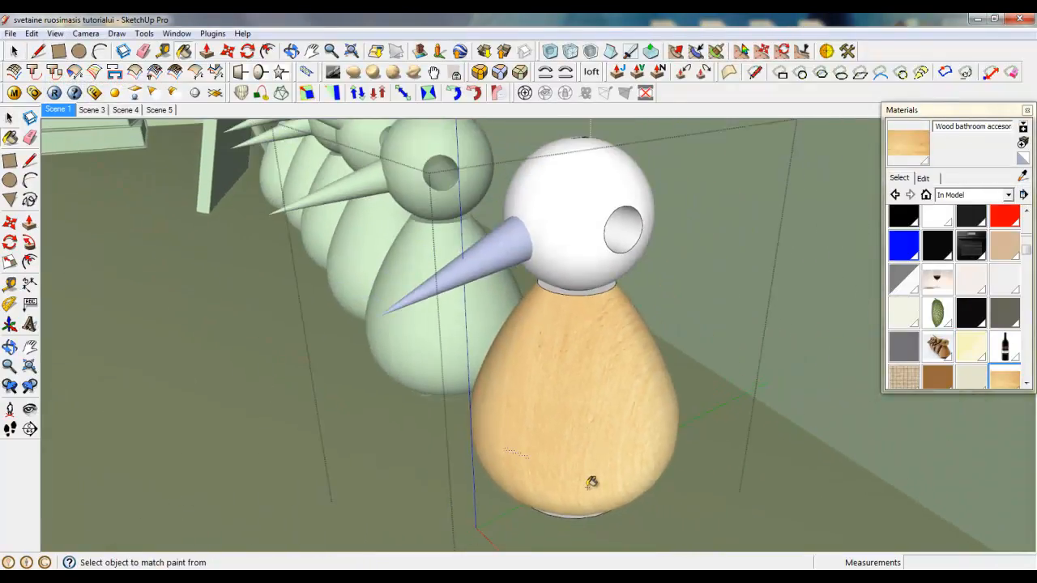
click(575, 260)
click(493, 244)
scroll(572, 235, up, 3)
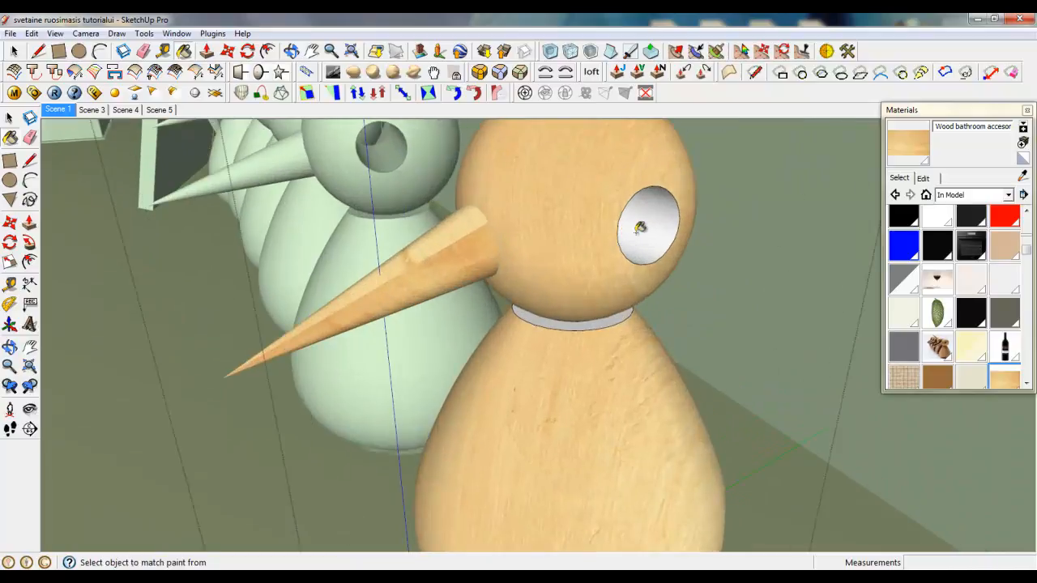
click(636, 231)
click(576, 323)
scroll(629, 256, down, 3)
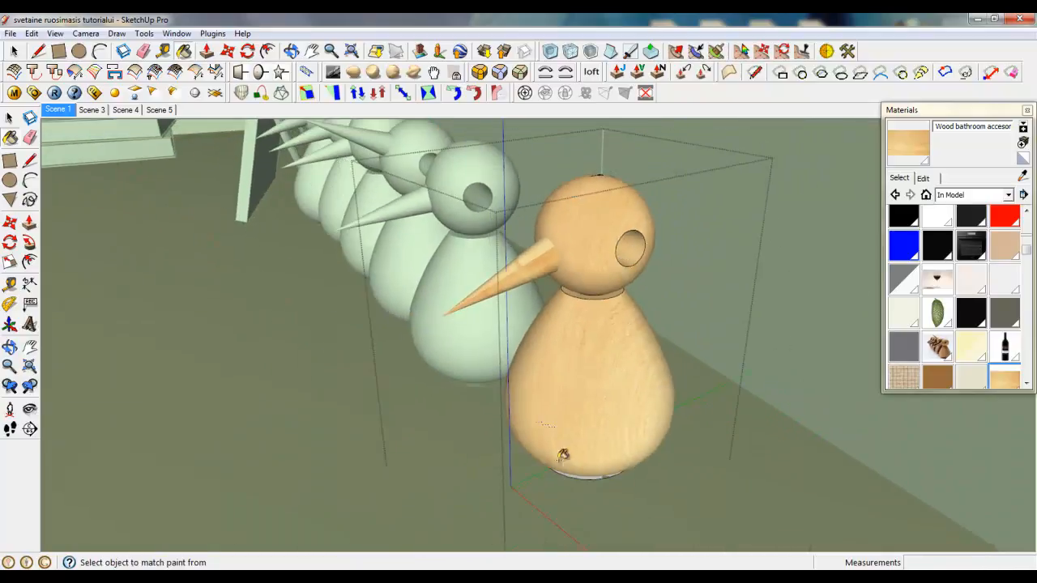
mouse_move(584, 437)
middle_down()
mouse_move(588, 451)
mouse_move(598, 397)
mouse_move(572, 409)
mouse_move(583, 432)
middle_up()
scroll(600, 446, up, 4)
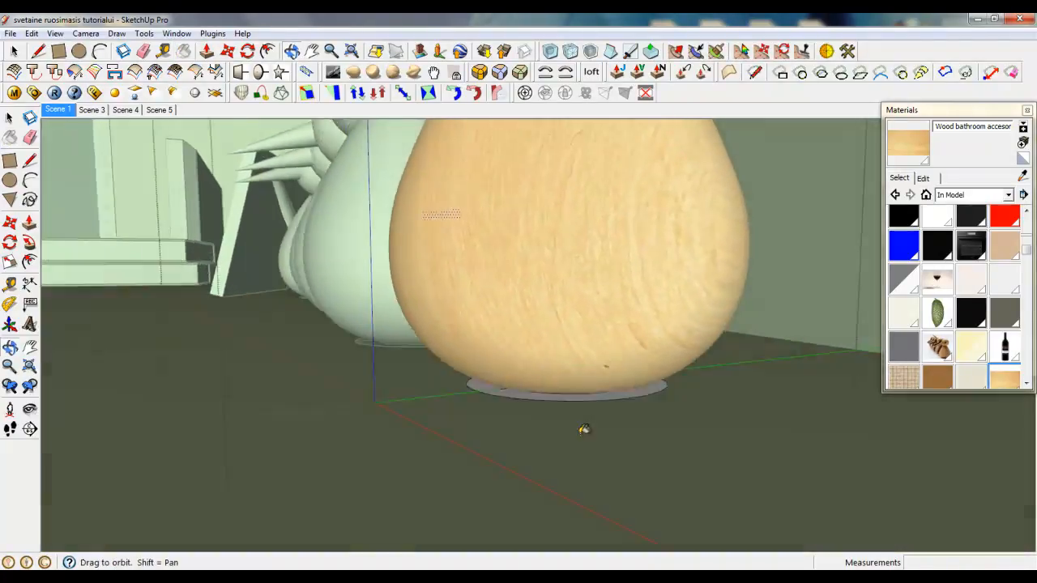
scroll(745, 442, down, 5)
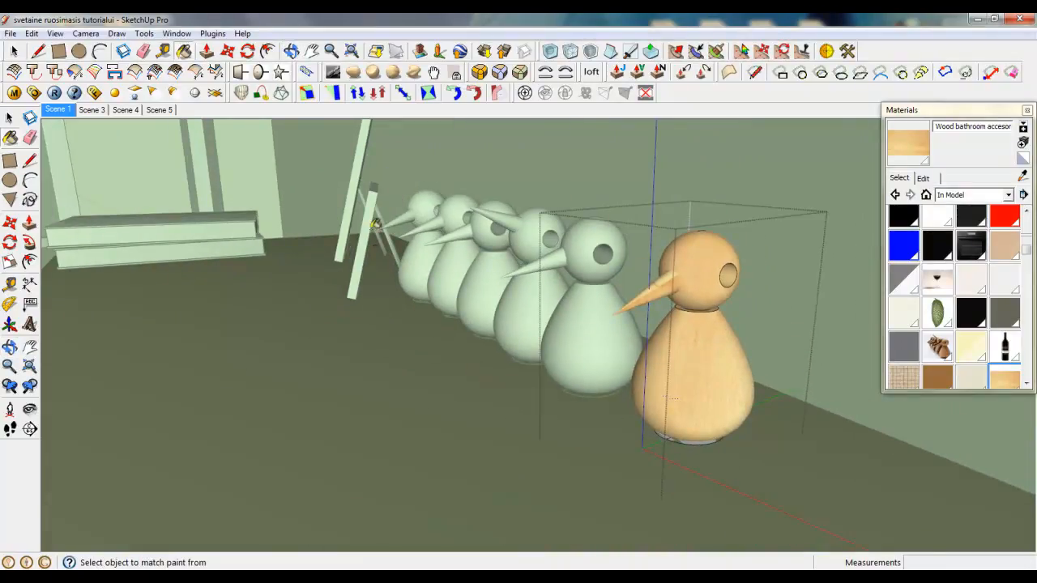
scroll(391, 367, down, 2)
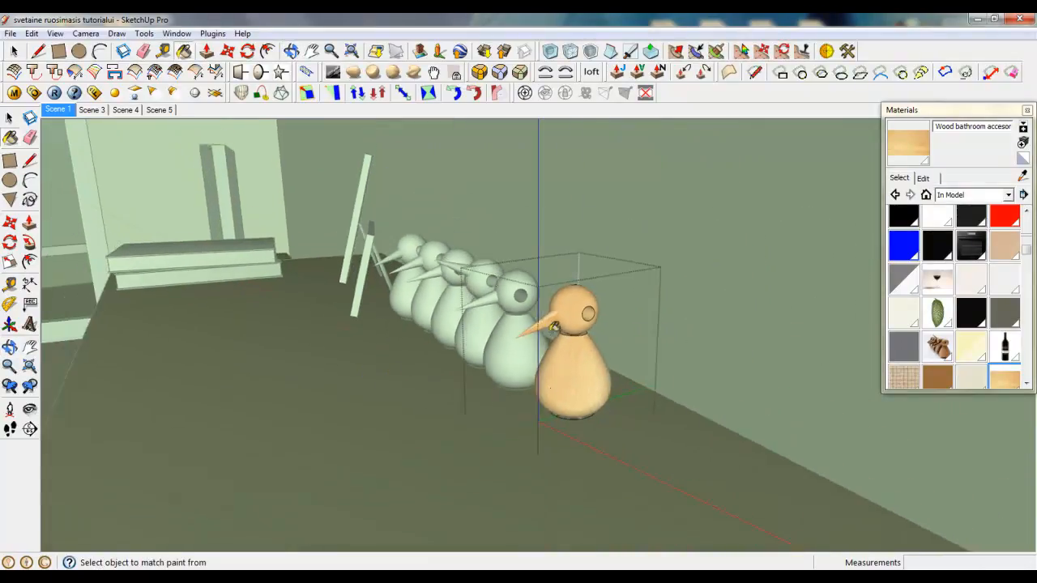
Step: Add a reflection layer to the Wood bathroom accesories material in the V-Ray Material Editor and assign a texture map to its reflection
click(14, 93)
click(324, 486)
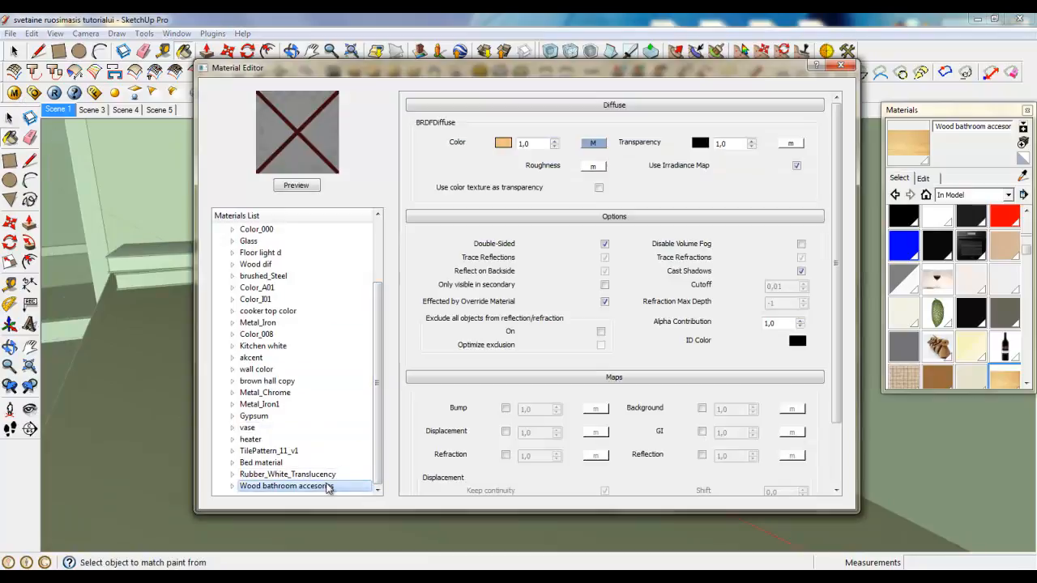
right_click(327, 487)
mouse_move(478, 345)
click(520, 362)
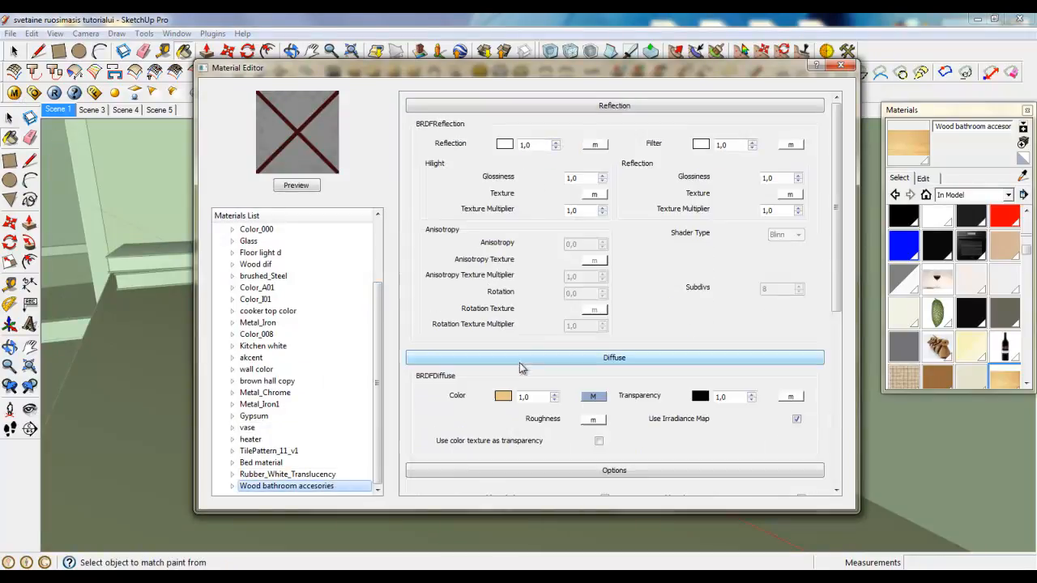
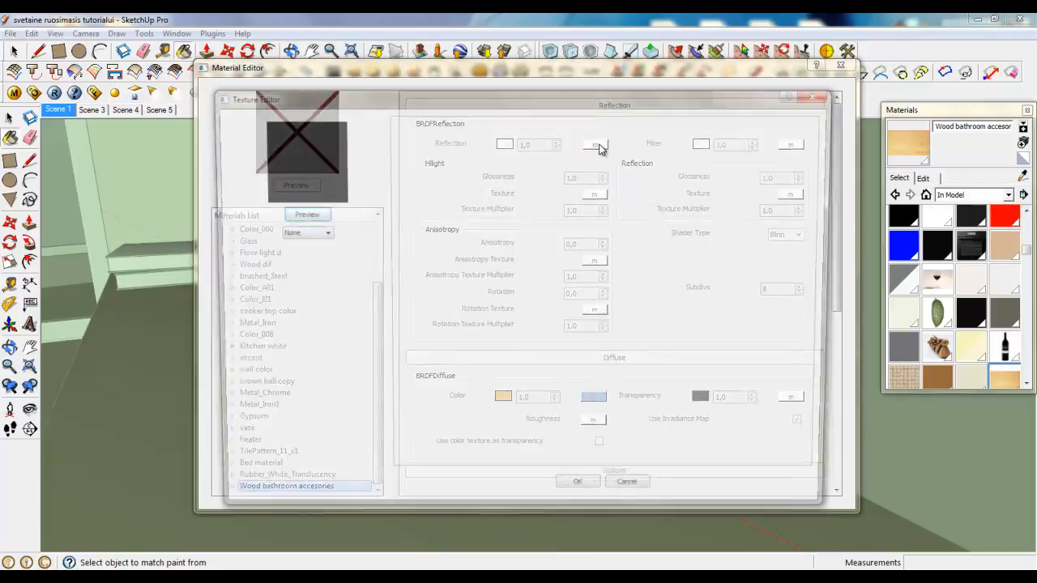
click(319, 233)
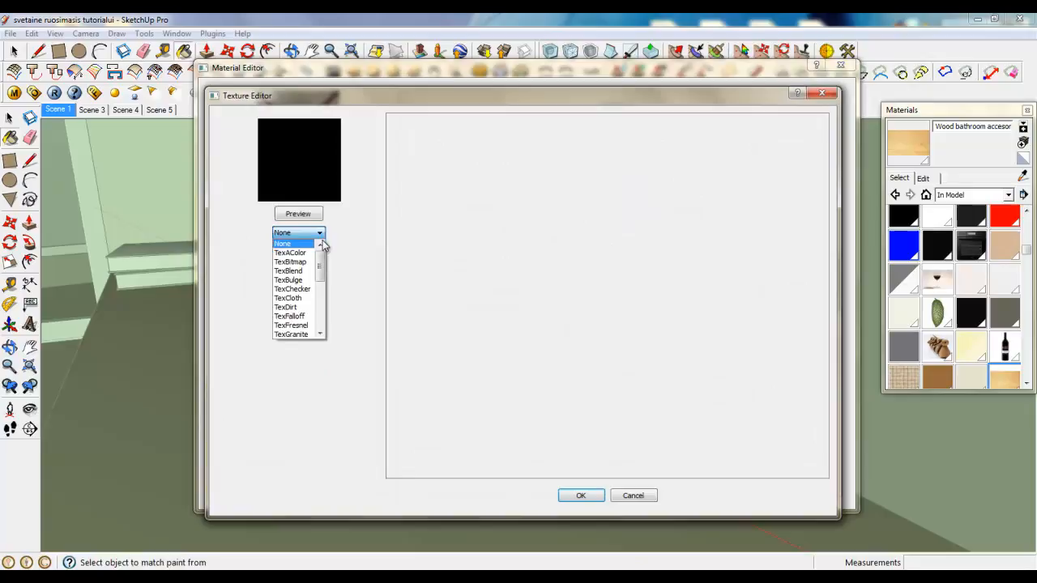
click(316, 336)
click(581, 495)
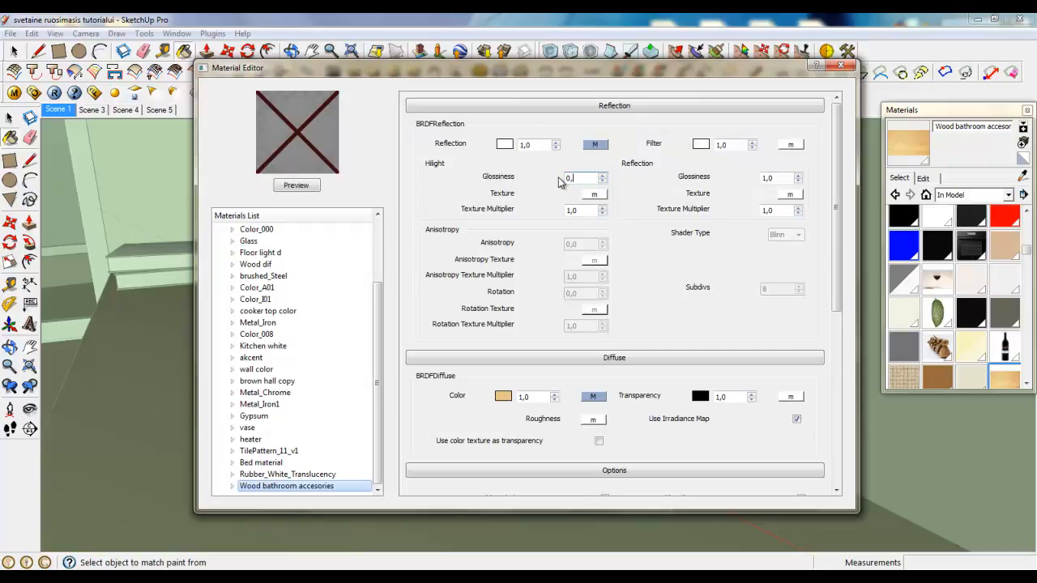
Step: Set the highlight glossiness to 0,75, the reflection glossiness to 0,85 and the shader type to Phong, then close the Material Editor
double_click(774, 177)
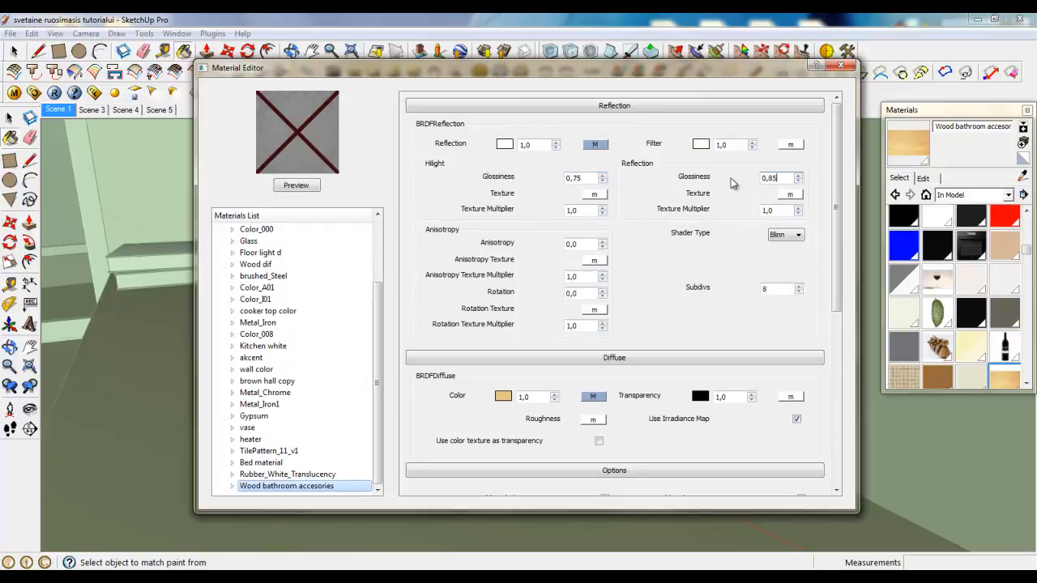
click(779, 235)
click(784, 262)
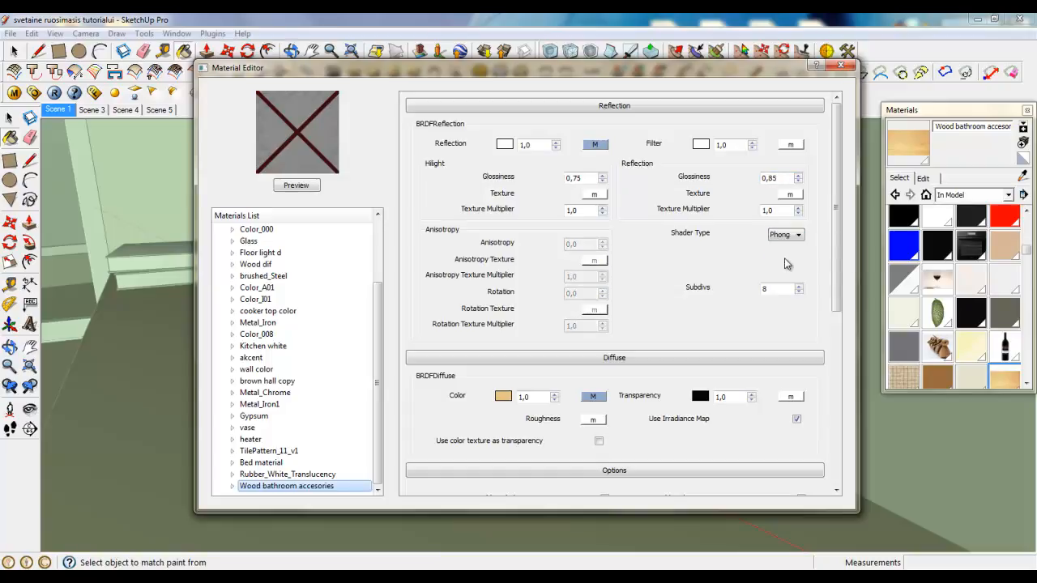
click(841, 69)
Step: Stop editing the bird group and close the Entity Info window
right_click(769, 261)
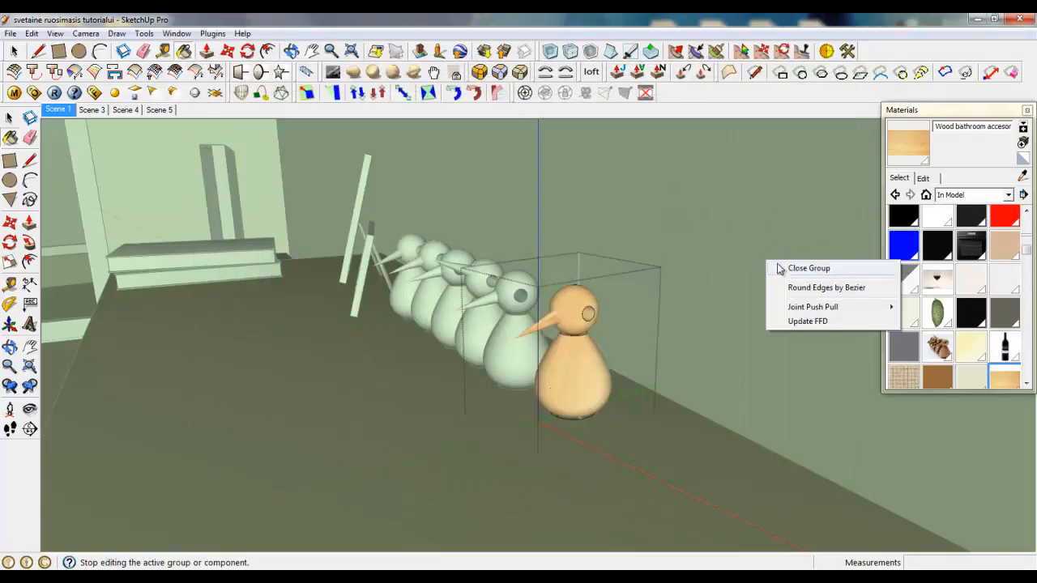
click(784, 266)
click(147, 61)
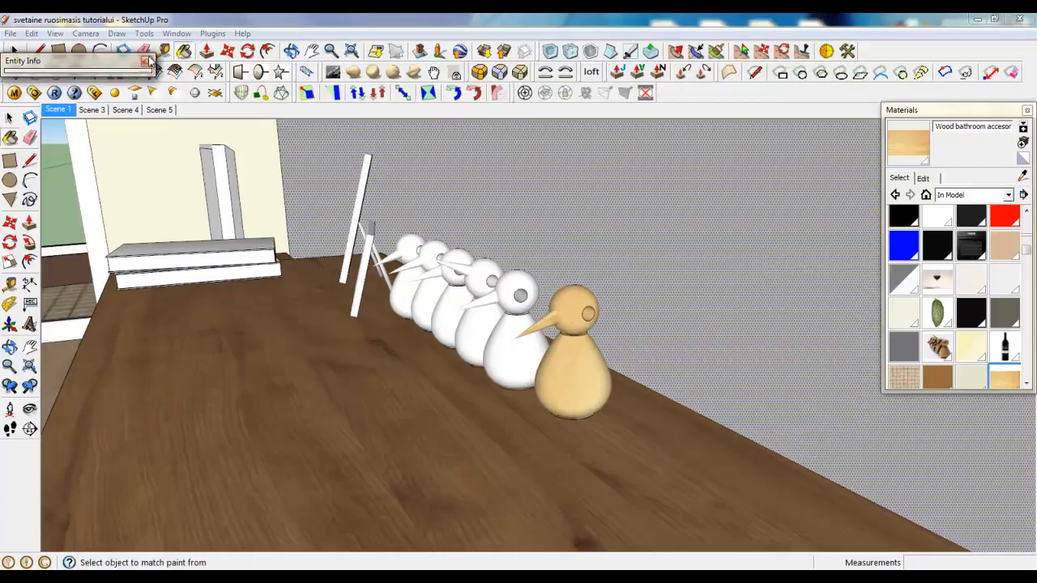
click(14, 51)
Step: Open the upper book of the stack beside the TV for editing
scroll(592, 293, down, 3)
middle_drag(301, 352, 567, 297)
scroll(567, 297, down, 2)
scroll(212, 294, up, 2)
scroll(212, 294, up, 3)
scroll(306, 283, down, 2)
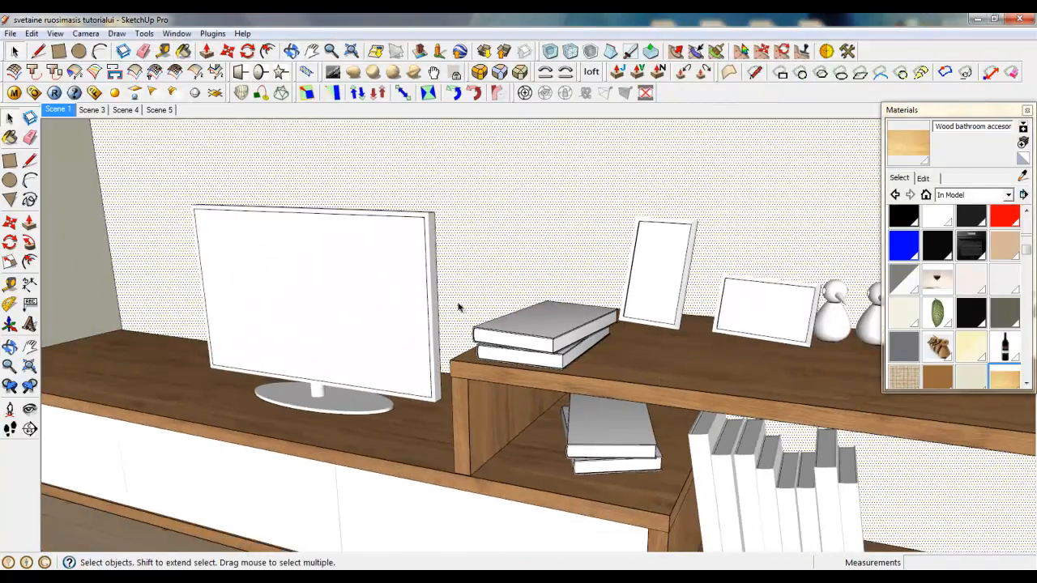
click(306, 284)
scroll(570, 365, down, 1)
middle_drag(546, 377, 654, 430)
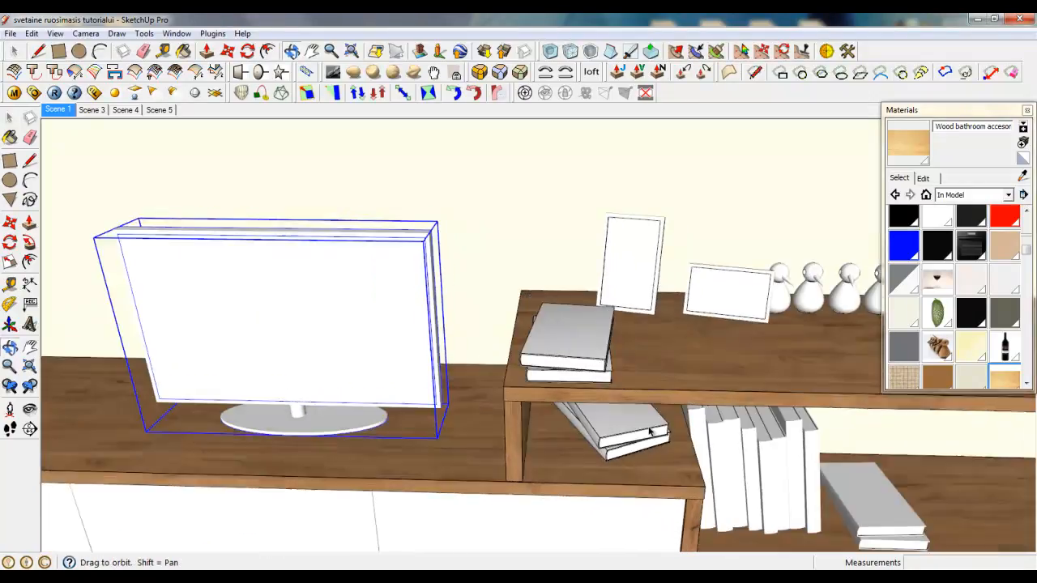
scroll(569, 384, up, 4)
middle_drag(569, 384, 580, 427)
triple_click(559, 374)
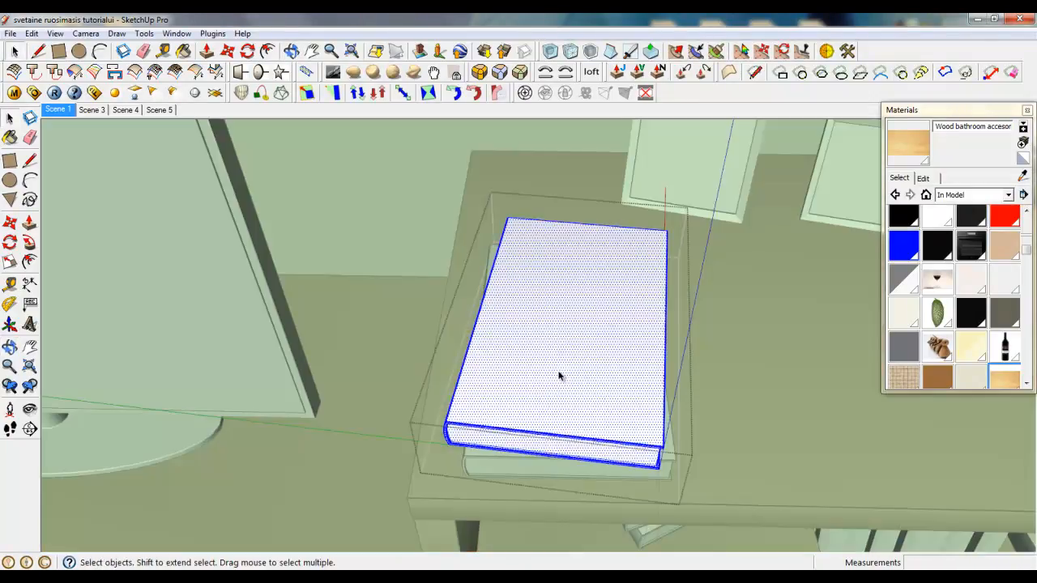
Step: Import casaviva1_1 from the covers folder as a texture onto the top face of the upper book
scroll(559, 373, down, 2)
middle_drag(559, 371, 527, 375)
scroll(573, 353, down, 1)
click(573, 354)
scroll(602, 392, up, 4)
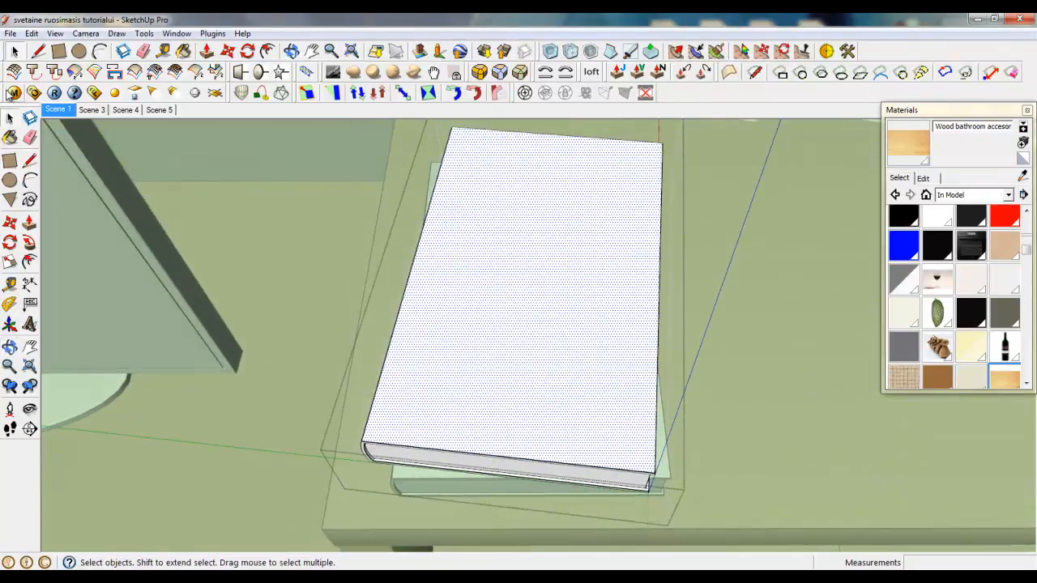
click(12, 36)
click(33, 241)
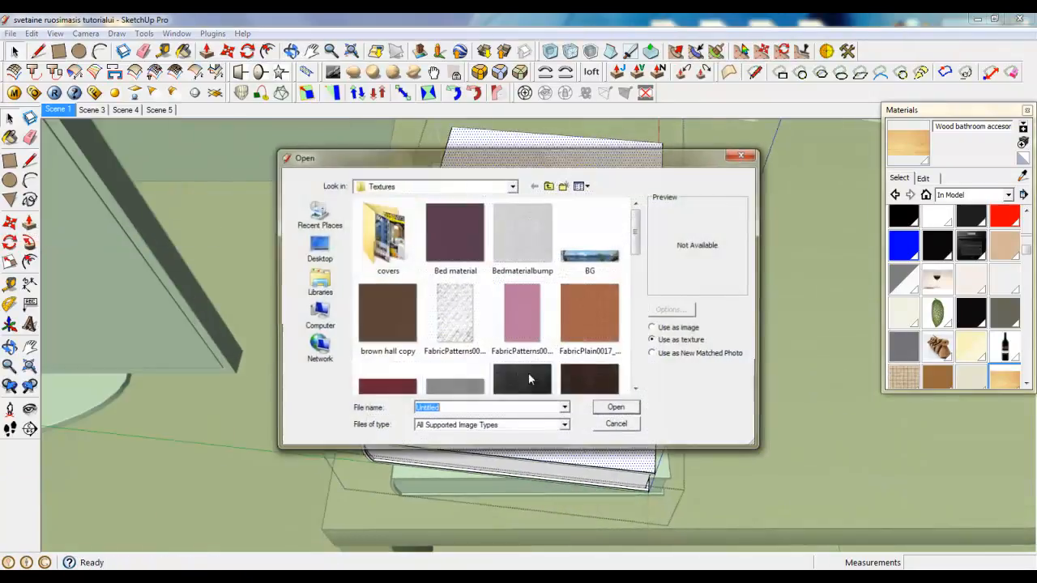
double_click(386, 235)
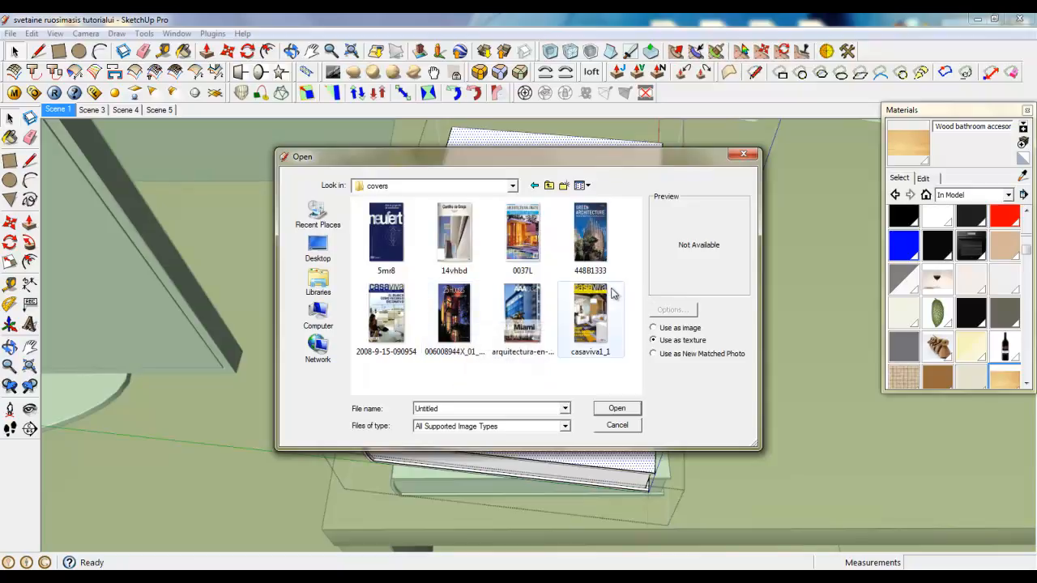
click(579, 343)
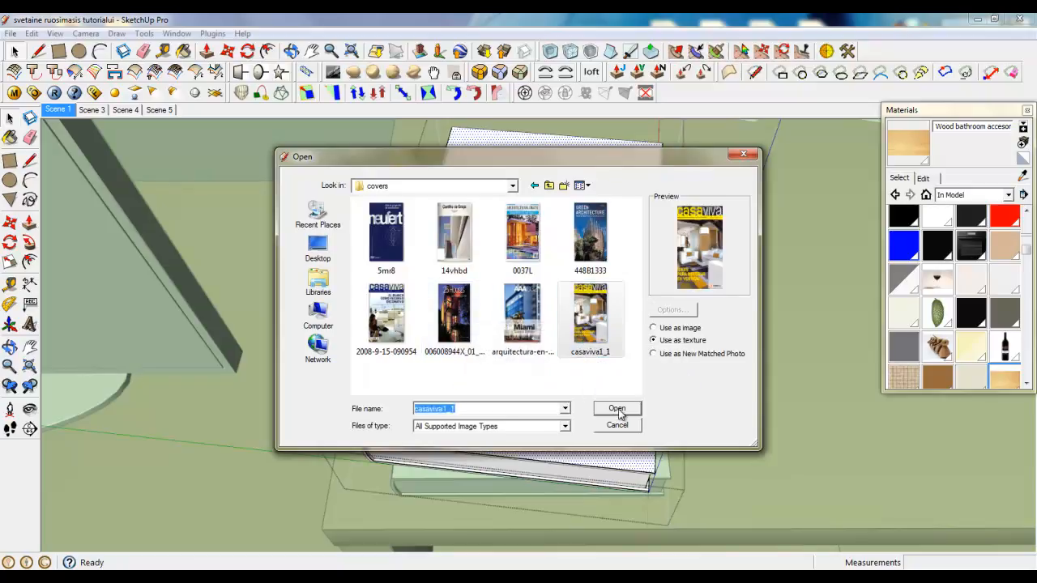
click(618, 409)
click(621, 458)
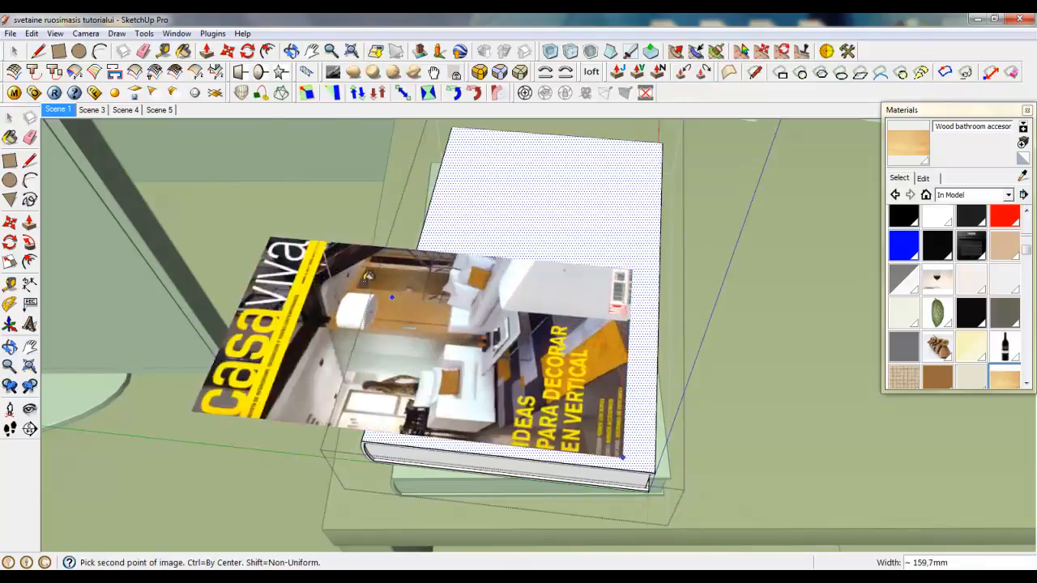
click(429, 298)
Step: Rotate, scale and move the cover texture so that a single upright casaviva cover fills the book's top face
right_click(508, 313)
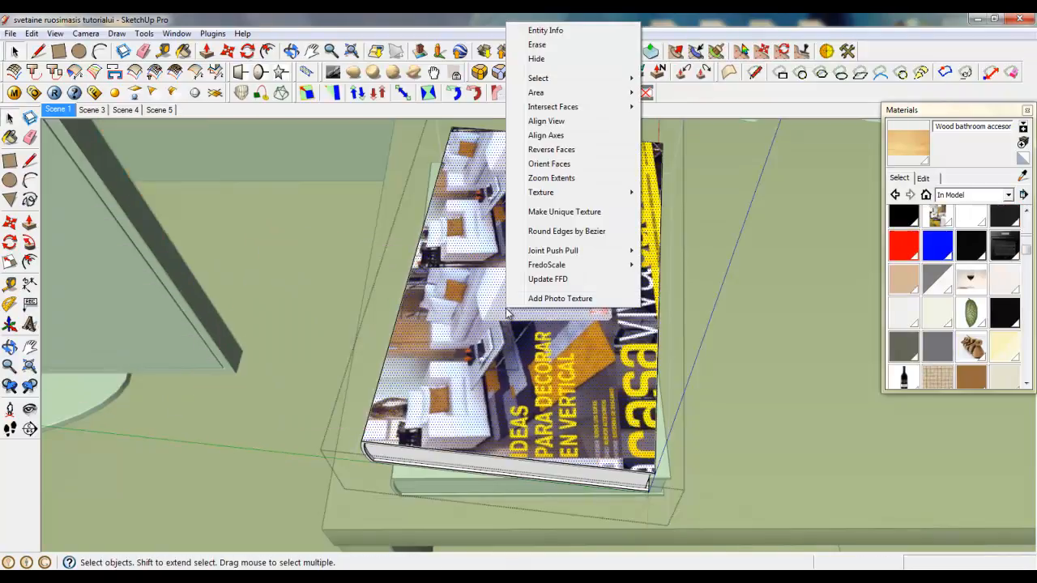
mouse_move(559, 192)
click(666, 192)
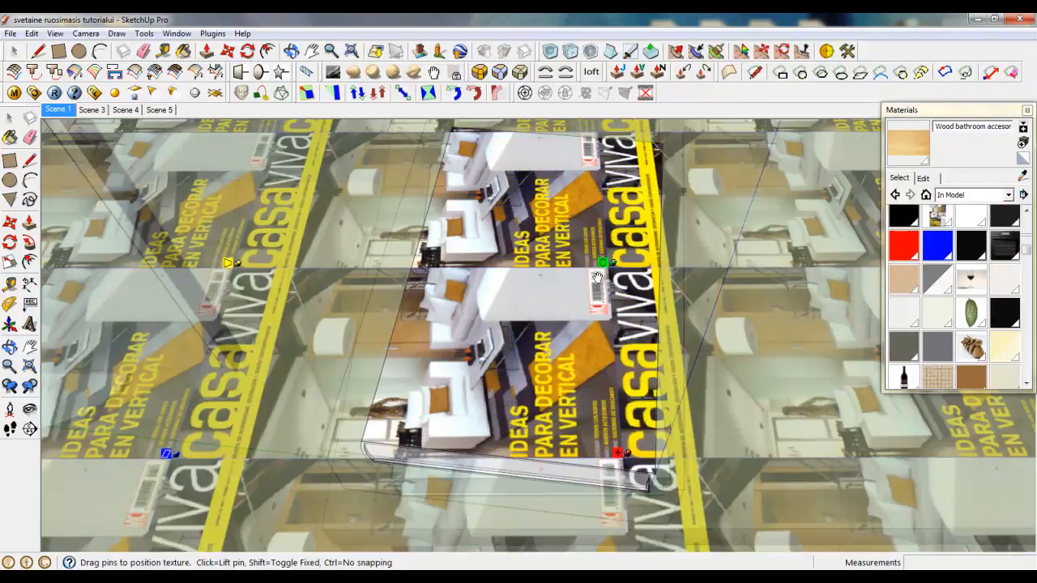
drag(598, 277, 790, 476)
drag(573, 359, 473, 330)
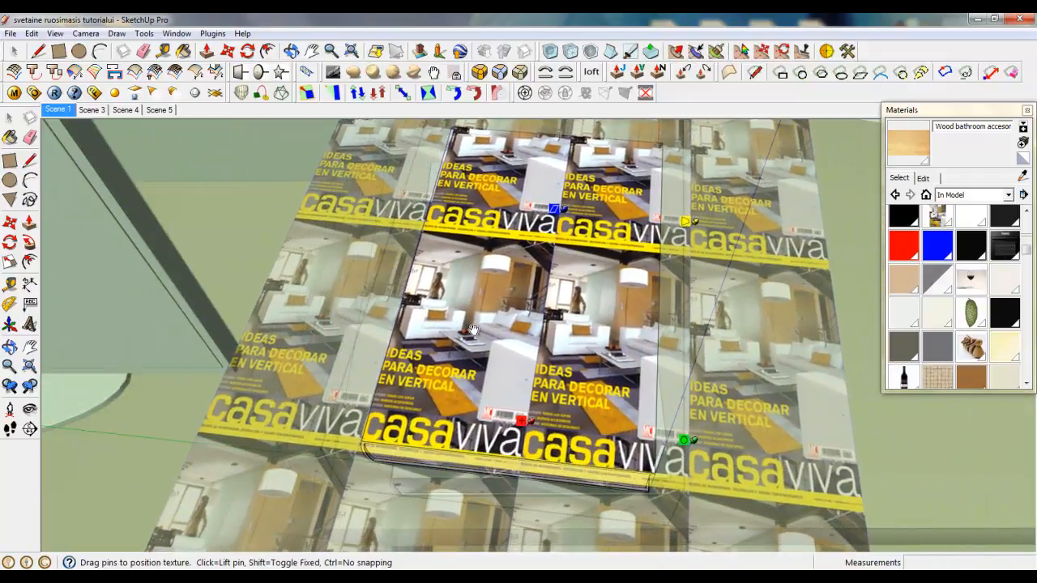
middle_drag(473, 330, 571, 420)
drag(597, 400, 658, 408)
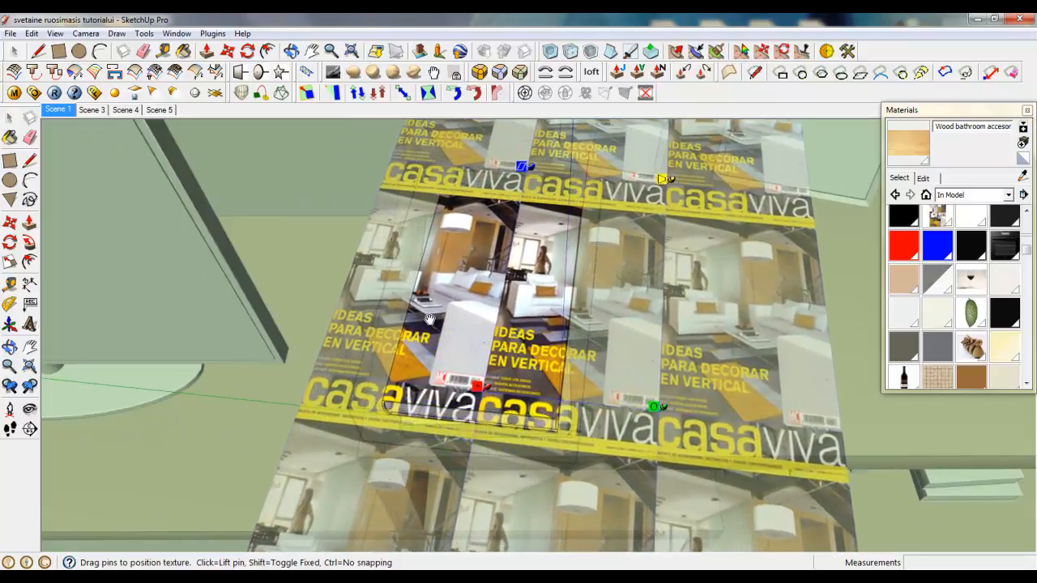
drag(428, 320, 505, 357)
right_click(493, 332)
click(526, 339)
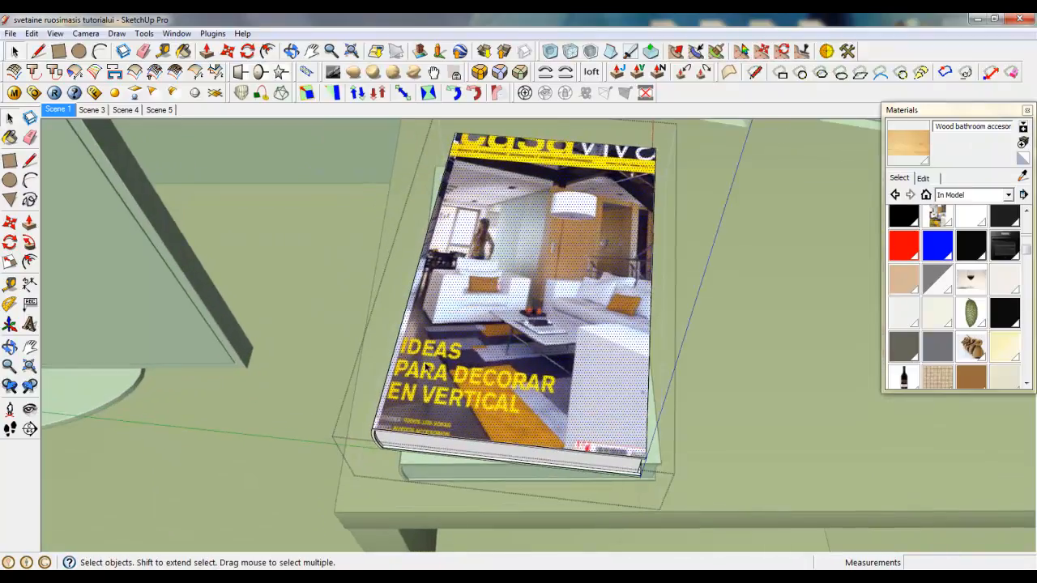
Step: Reposition the cover texture on the top face, fine-tuning its rotation and scale and shifting the image along the book
right_click(451, 192)
mouse_move(564, 263)
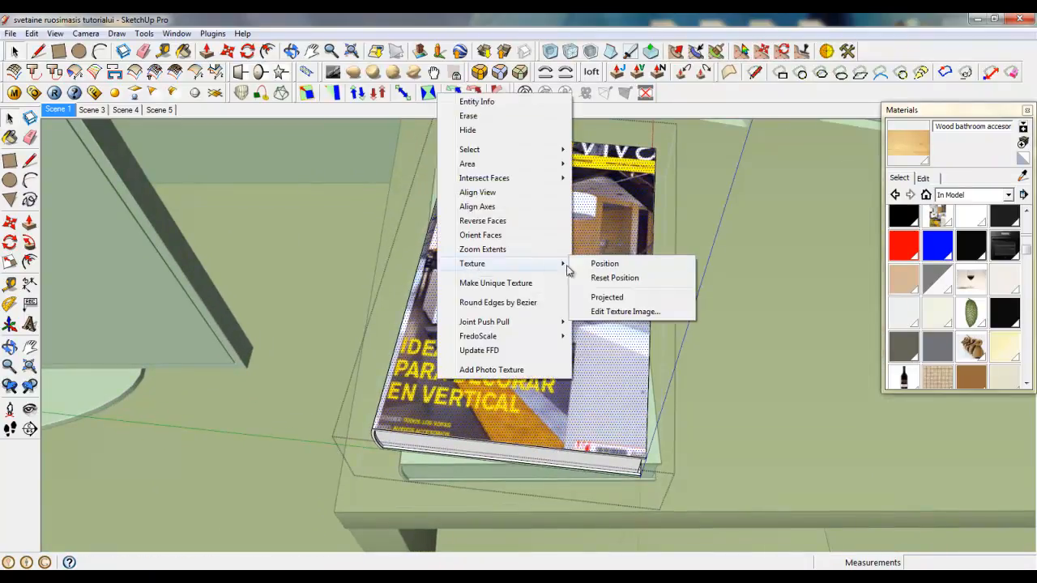
click(605, 263)
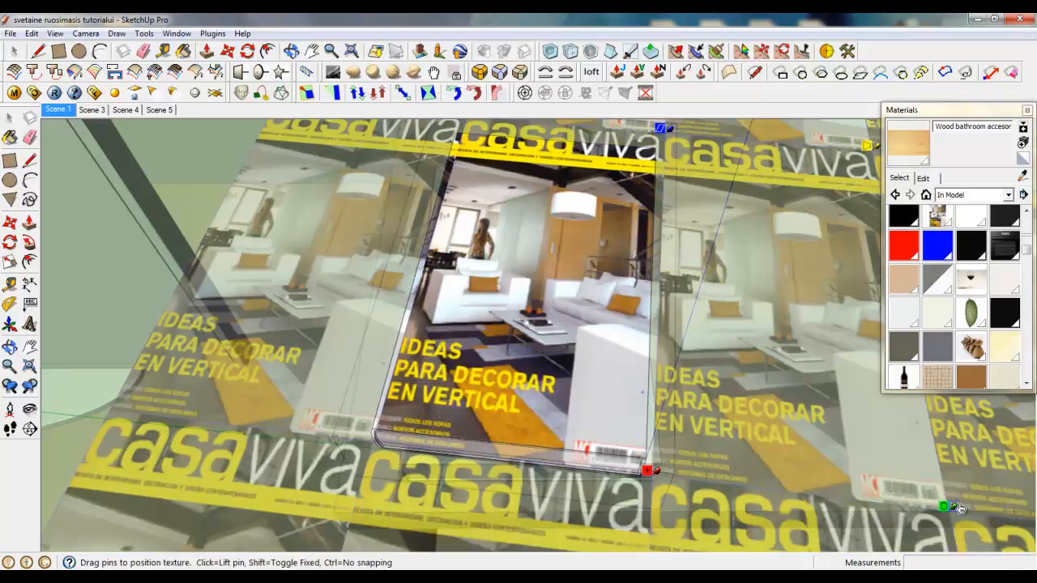
drag(966, 508, 968, 486)
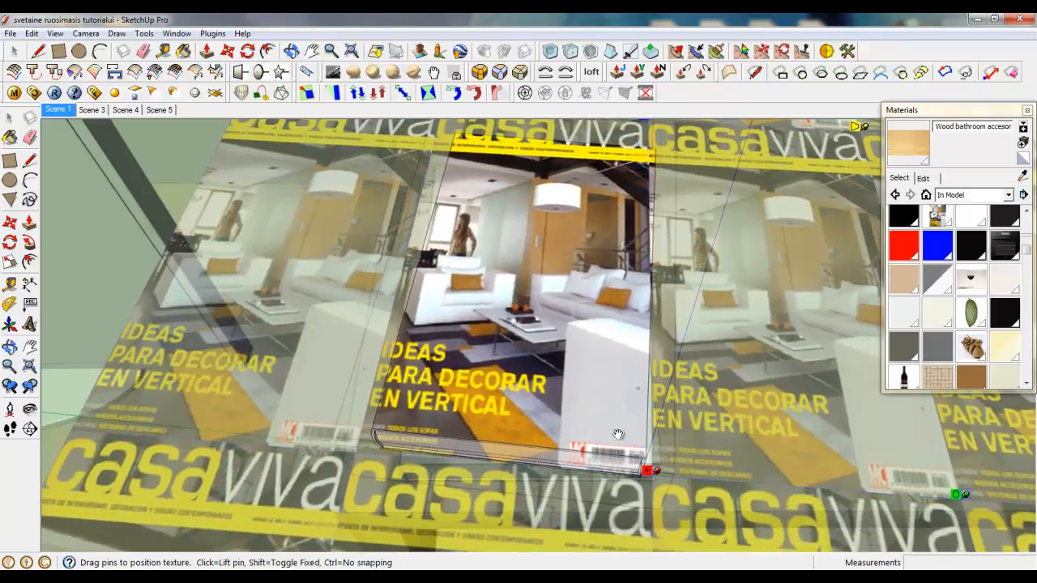
scroll(678, 397, up, 6)
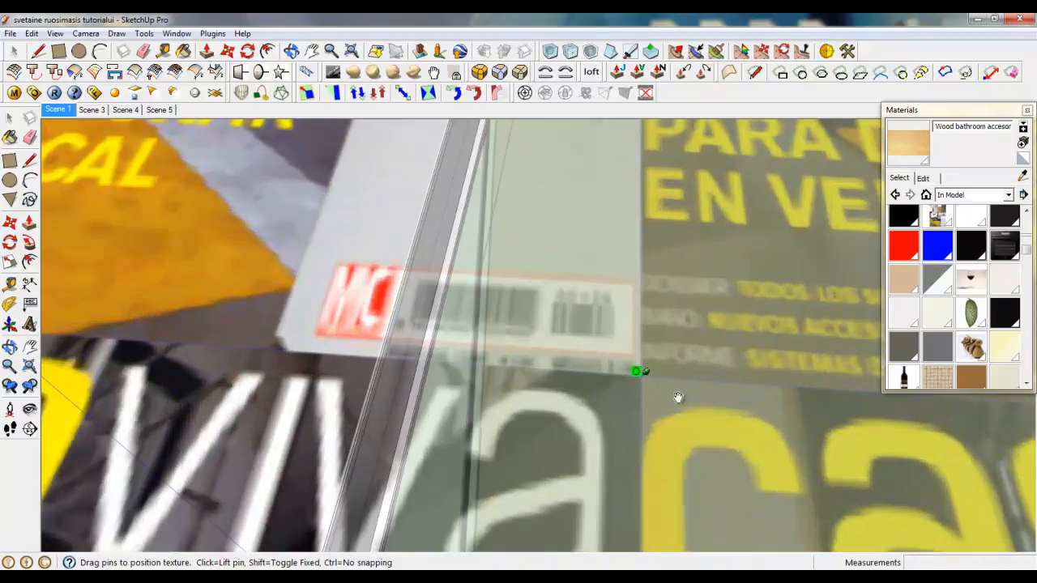
scroll(648, 386, down, 6)
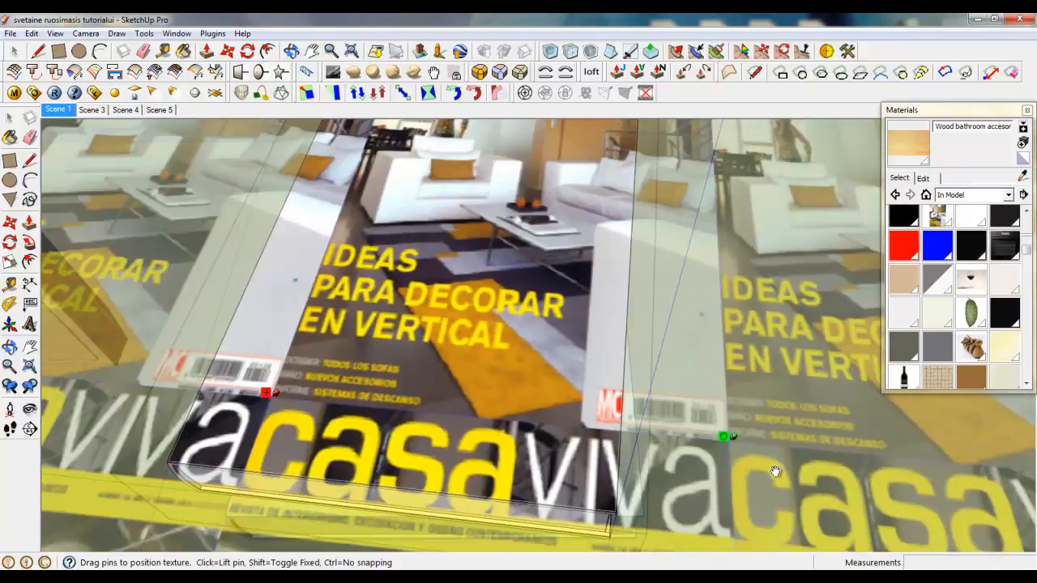
drag(549, 392, 484, 398)
right_click(536, 347)
click(550, 354)
scroll(530, 354, down, 4)
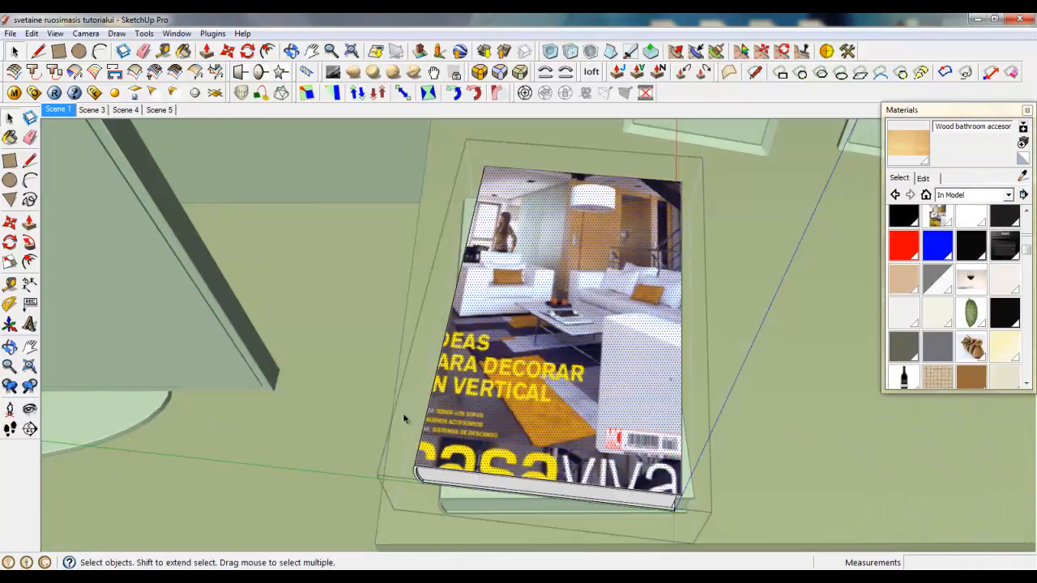
Step: Make the top face's cover texture projected, displaying hidden geometry only while changing this option
middle_drag(563, 449, 451, 270)
scroll(450, 270, up, 6)
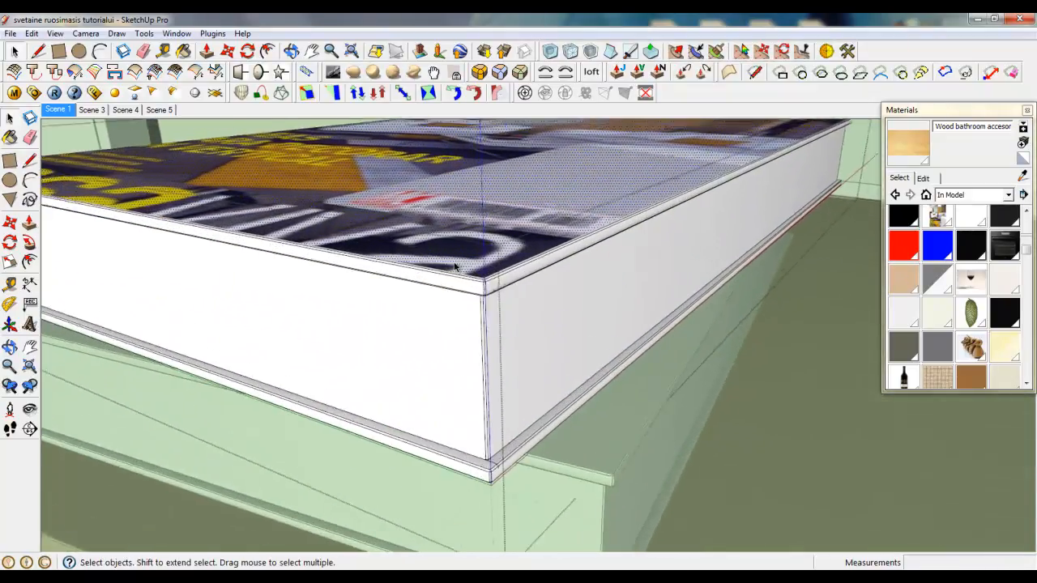
click(55, 33)
click(113, 81)
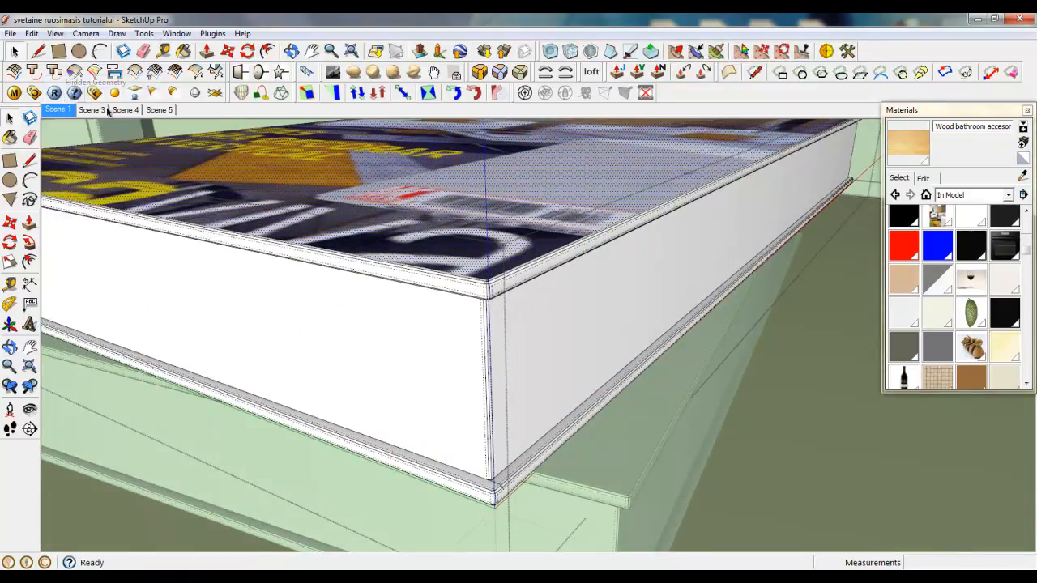
right_click(383, 179)
mouse_move(437, 344)
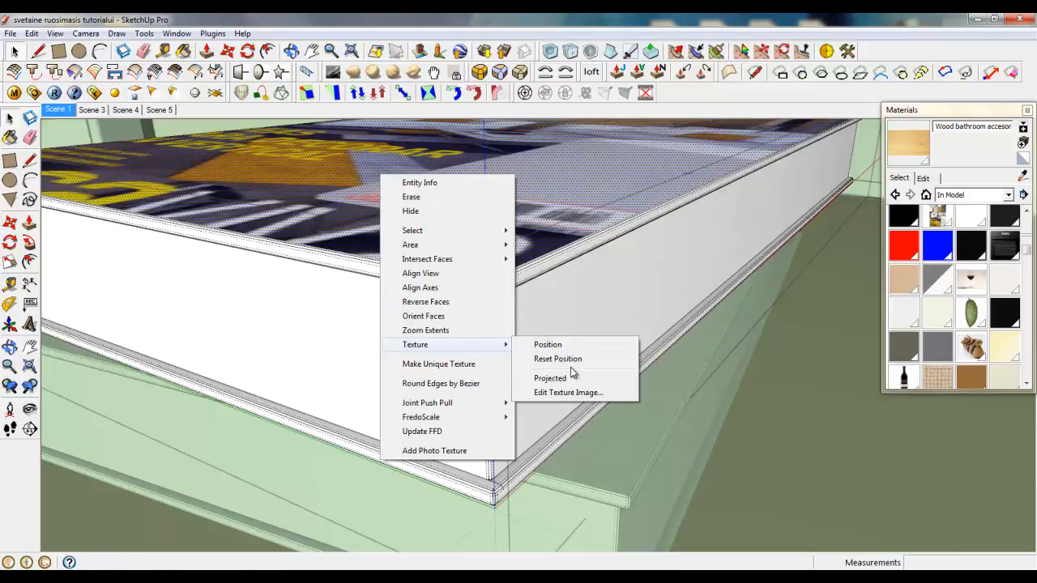
click(570, 376)
click(55, 33)
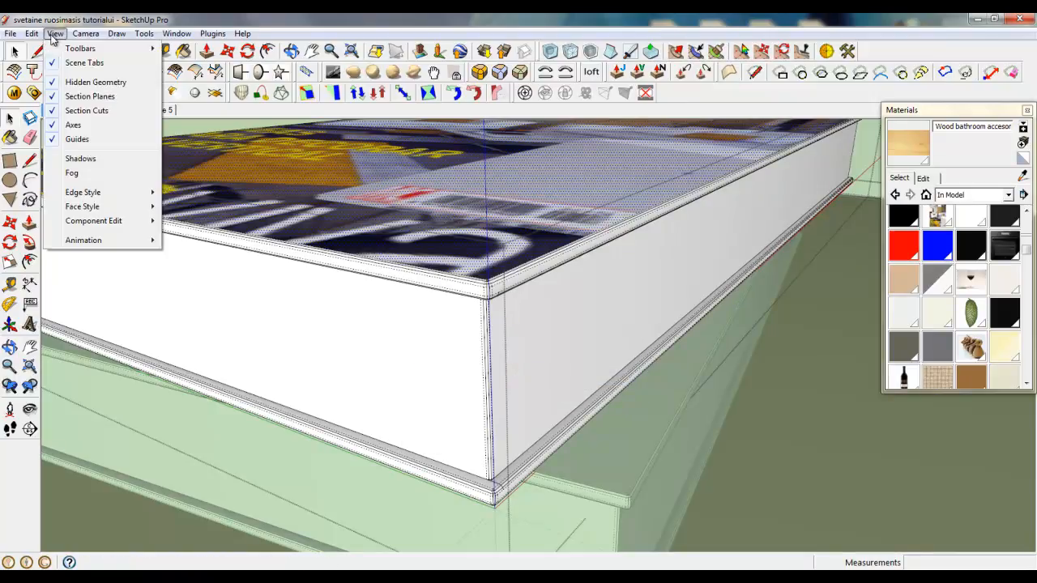
click(77, 80)
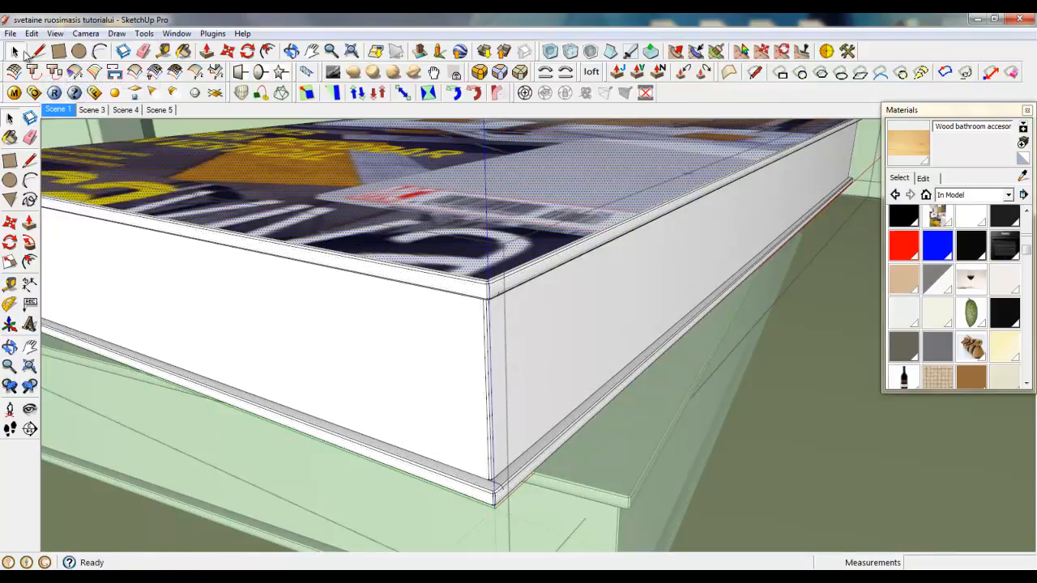
Step: Select the whole book geometry and soften its edges with a 39,5 degree angle between normals
triple_click(468, 285)
right_click(481, 304)
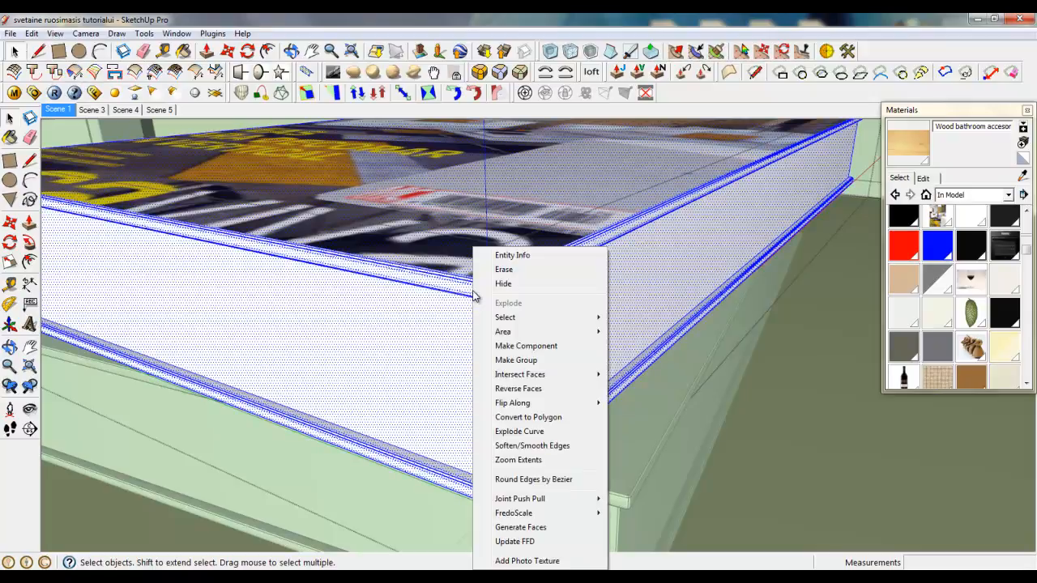
click(528, 445)
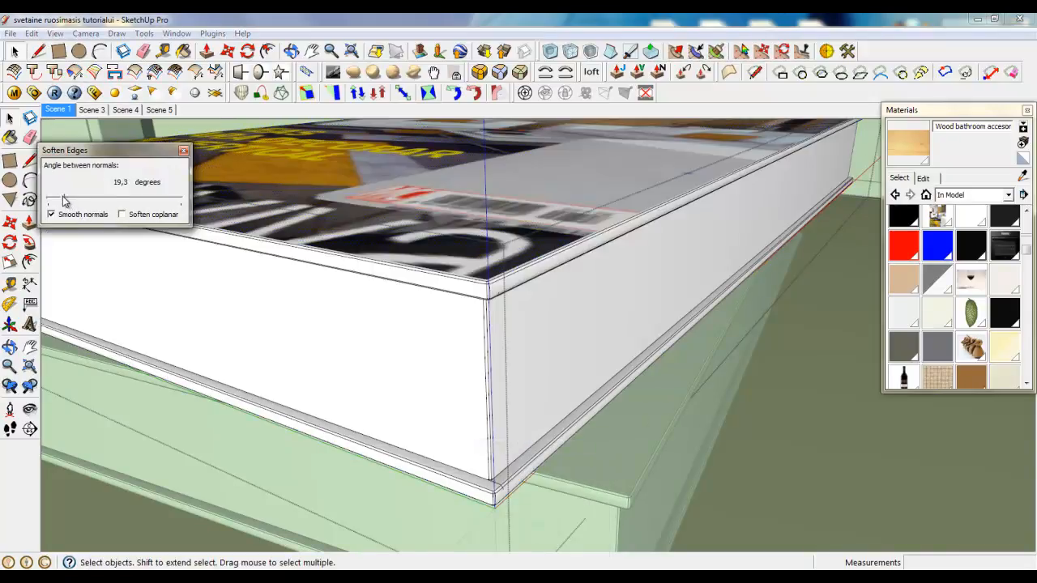
drag(69, 201, 75, 203)
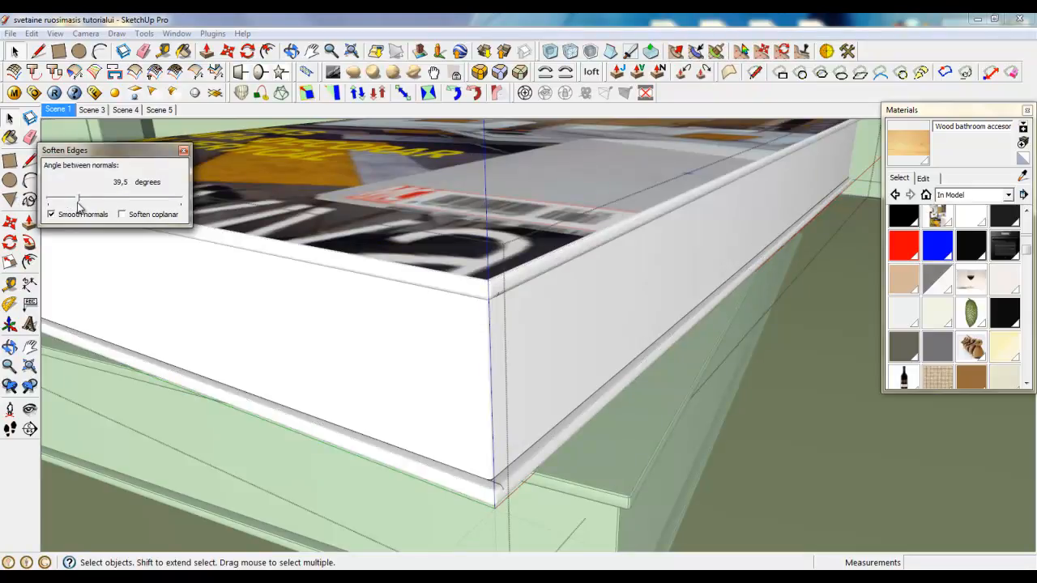
click(184, 150)
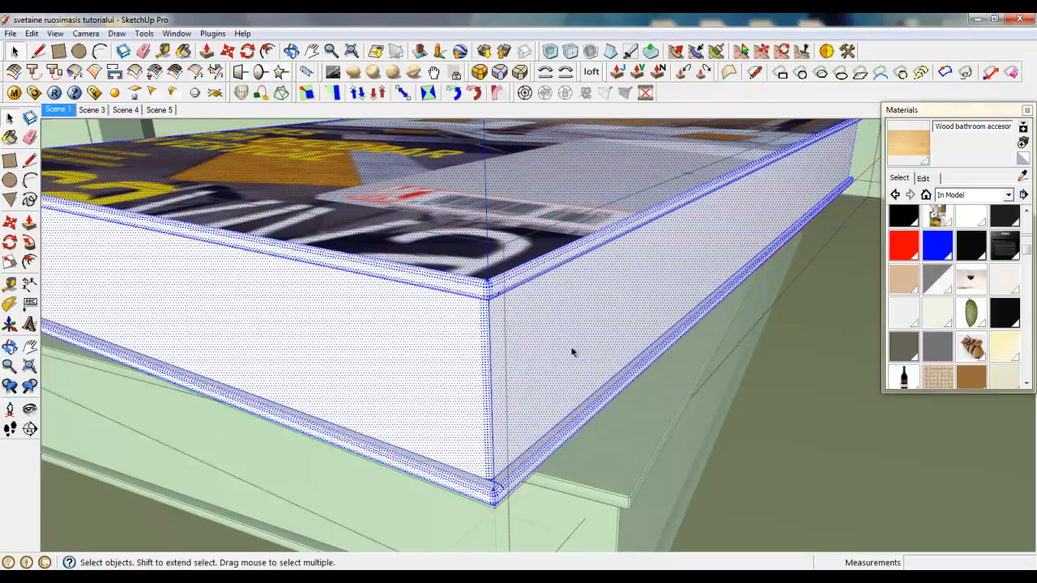
Step: Sample the casaviva1_1 texture from the top face and paint it onto the book's cover edges and spine
click(1022, 177)
click(434, 202)
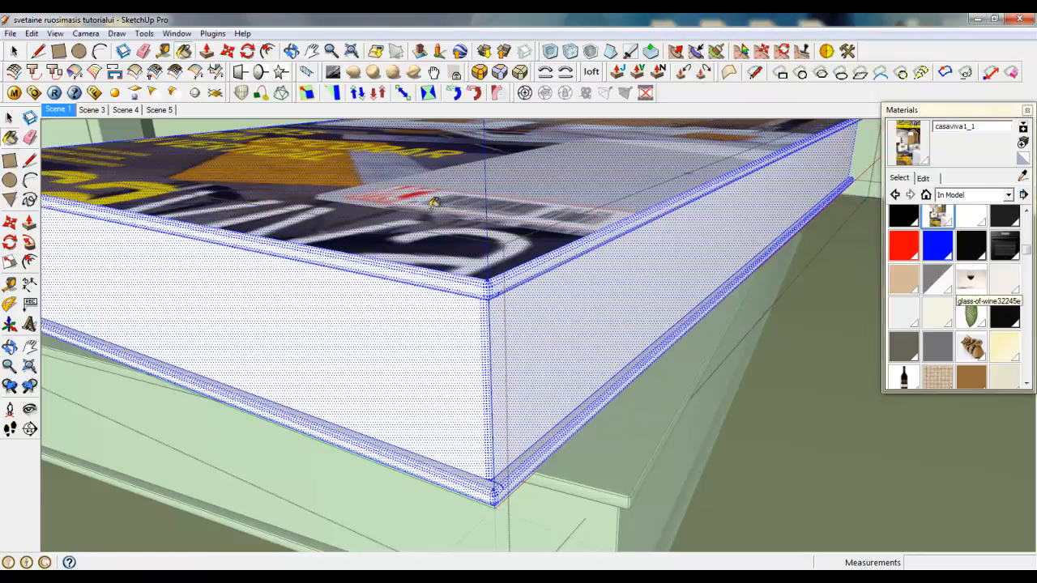
click(208, 51)
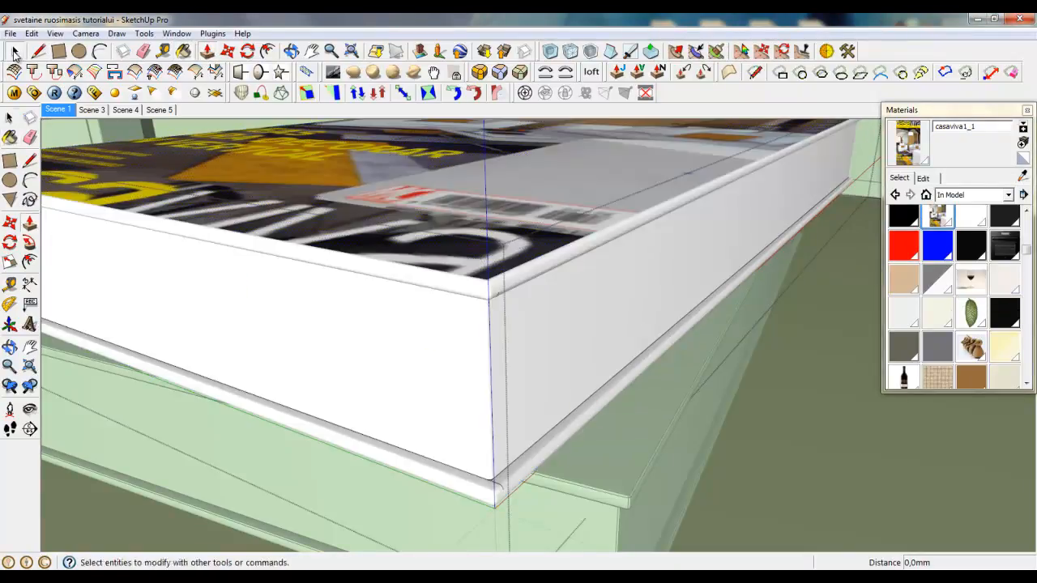
click(14, 51)
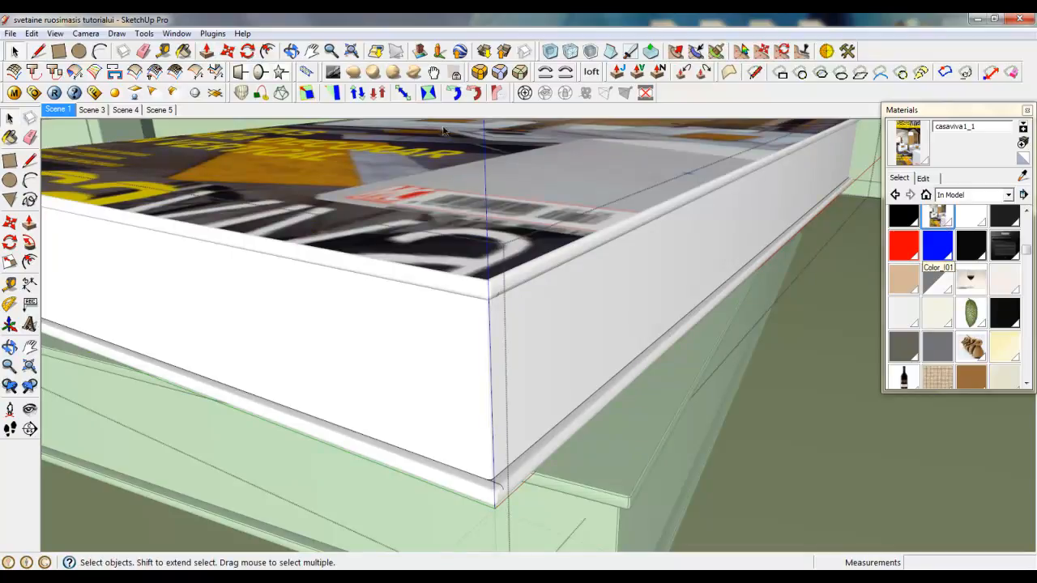
click(1022, 178)
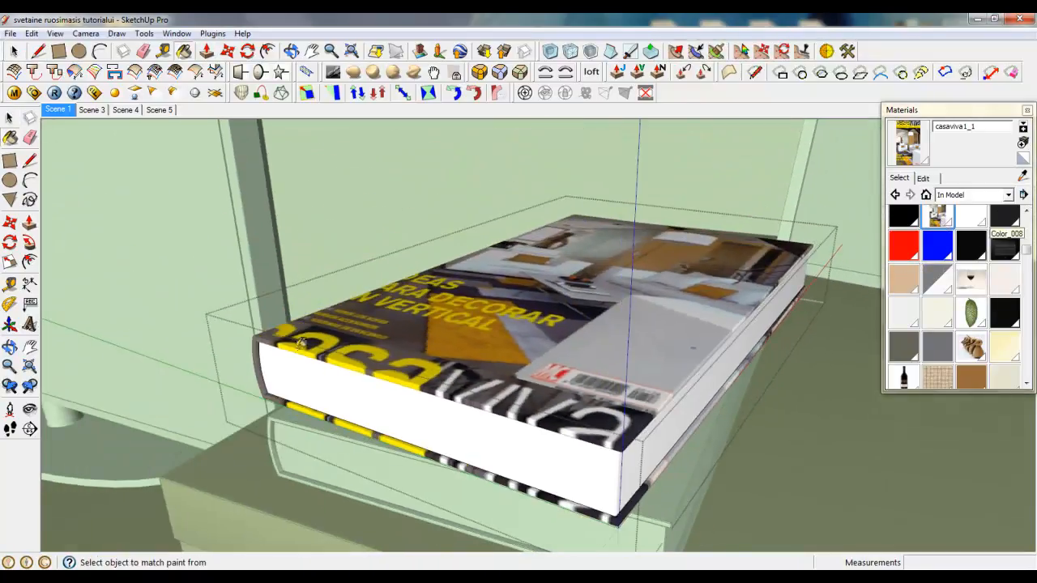
Step: Stop editing the upper book's group
middle_drag(300, 343, 367, 370)
scroll(481, 354, down, 5)
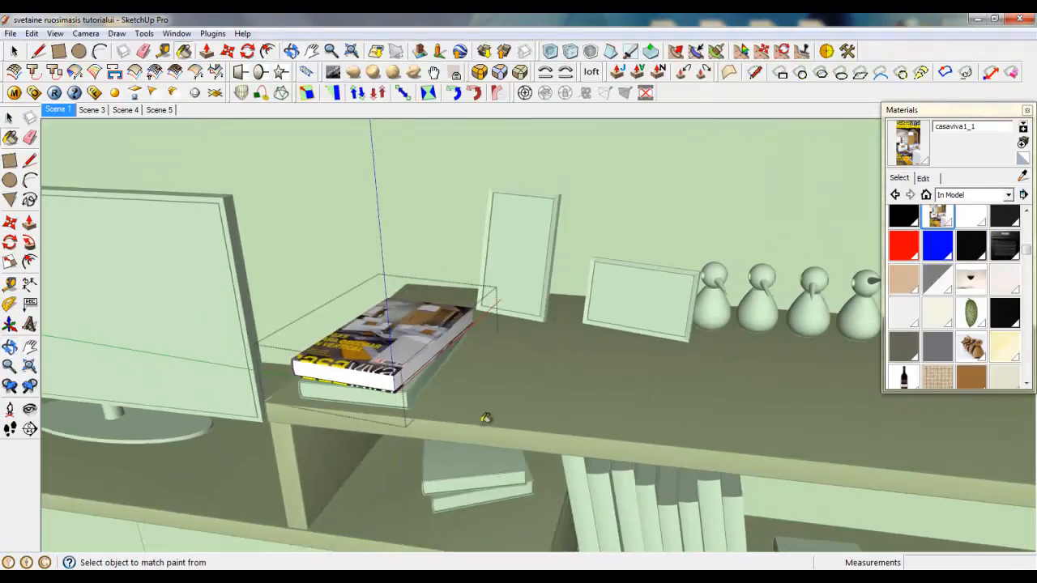
right_click(470, 351)
click(507, 358)
Step: Add a reflection layer to the casaviva1_1 material in the V-Ray Material Editor
scroll(277, 323, up, 5)
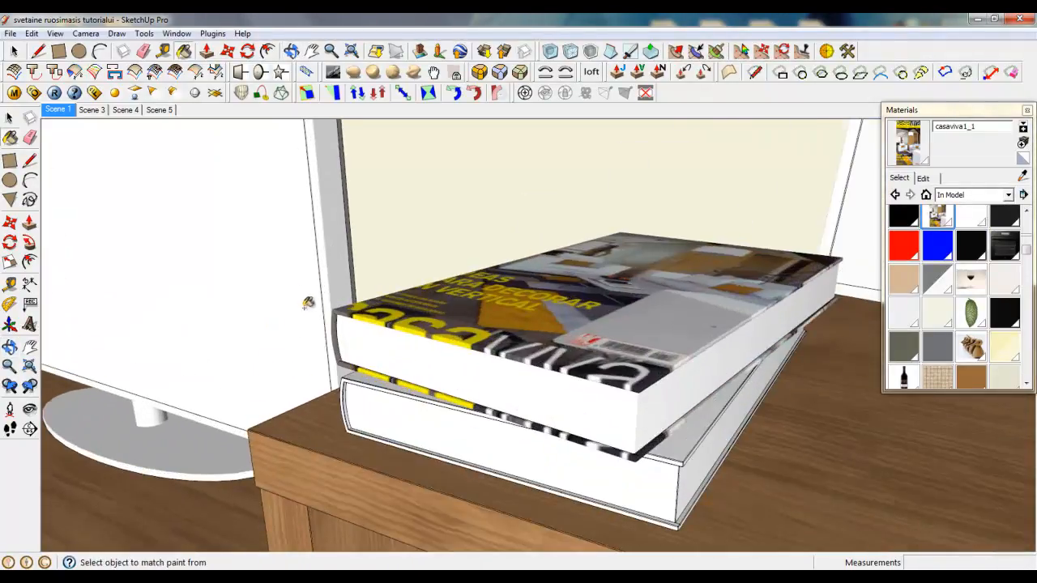
scroll(280, 261, down, 6)
scroll(428, 259, down, 3)
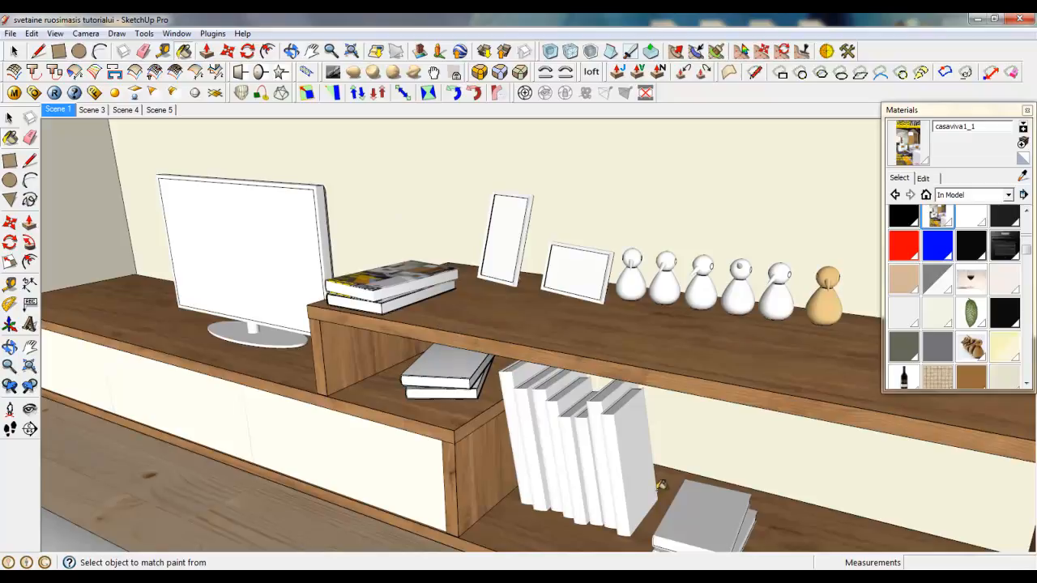
scroll(412, 315, up, 5)
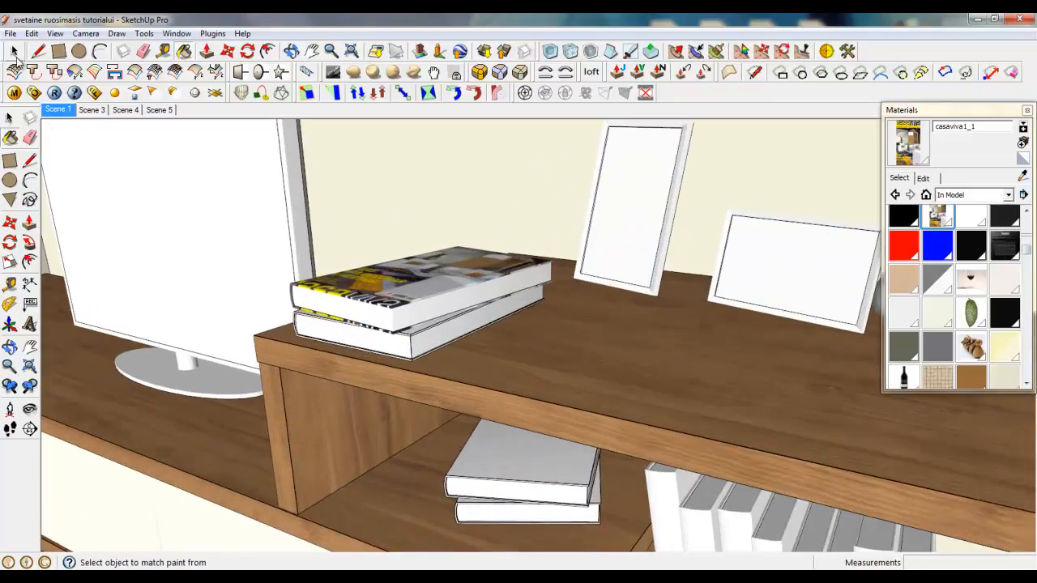
click(14, 92)
right_click(259, 486)
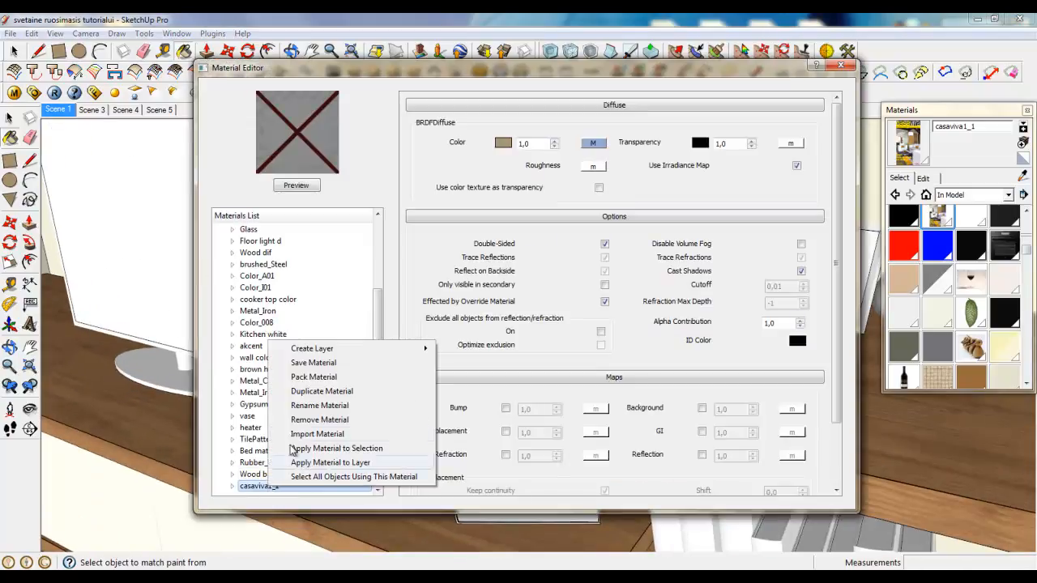
mouse_move(316, 349)
click(468, 364)
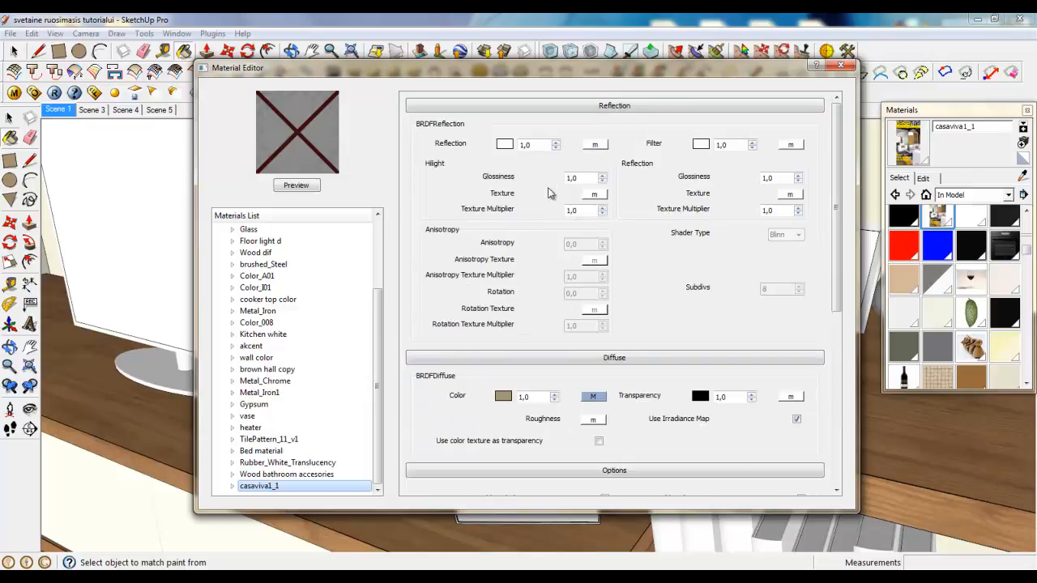
Step: Assign a TexFresnel map to the reflection of the casaviva1_1 material
click(595, 144)
click(299, 232)
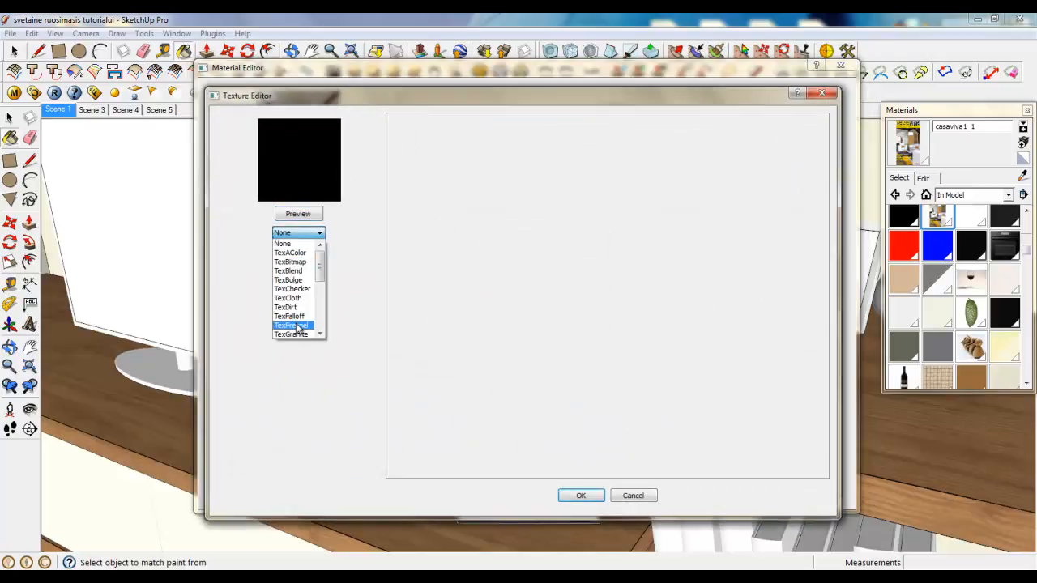
click(298, 328)
click(581, 495)
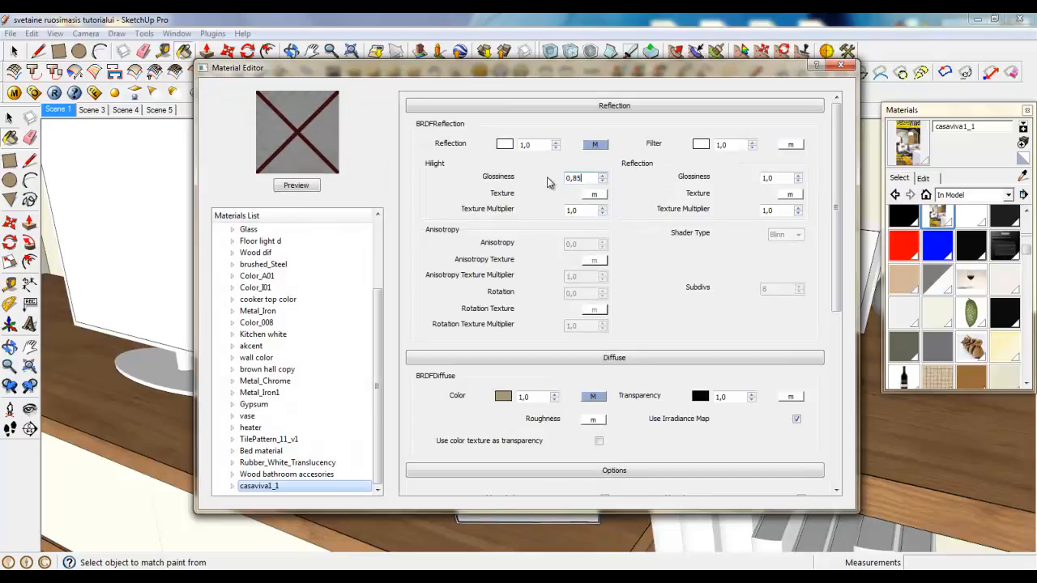
Step: Set casaviva1_1's highlight and reflection glossiness to 0,85 and its shader type to Phong, and close the material editor
click(780, 180)
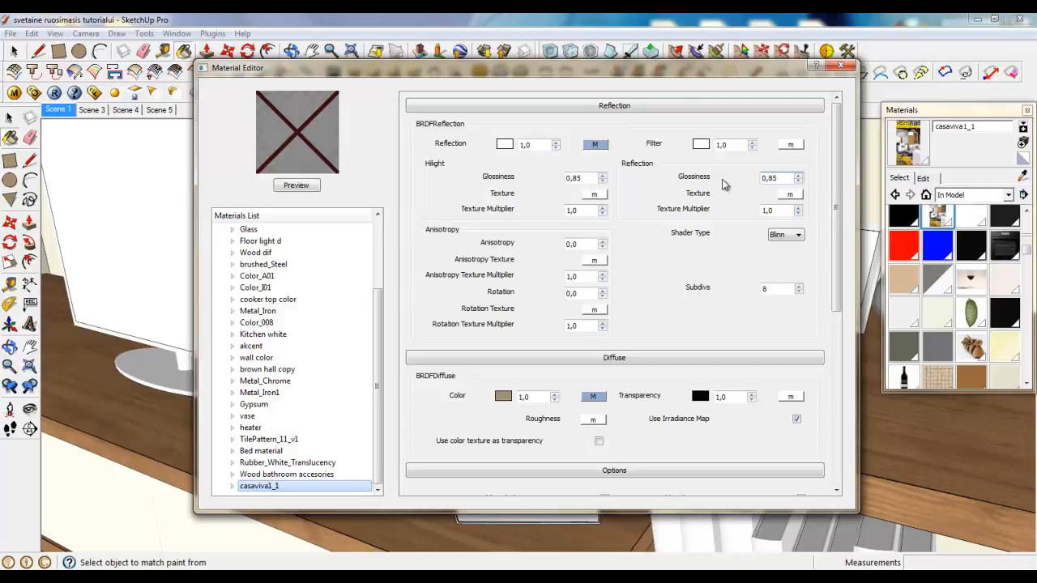
click(787, 234)
click(780, 255)
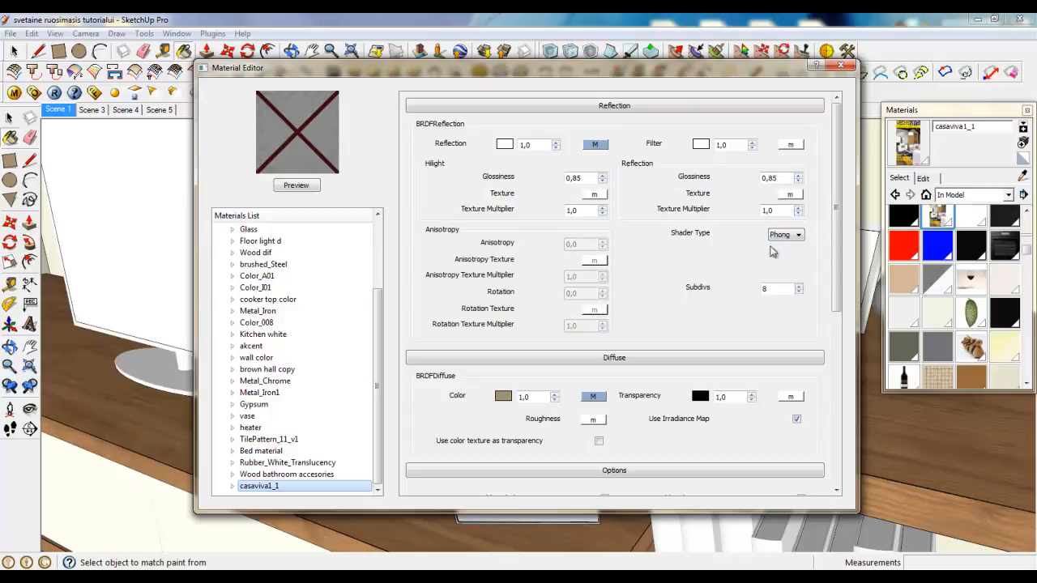
click(839, 66)
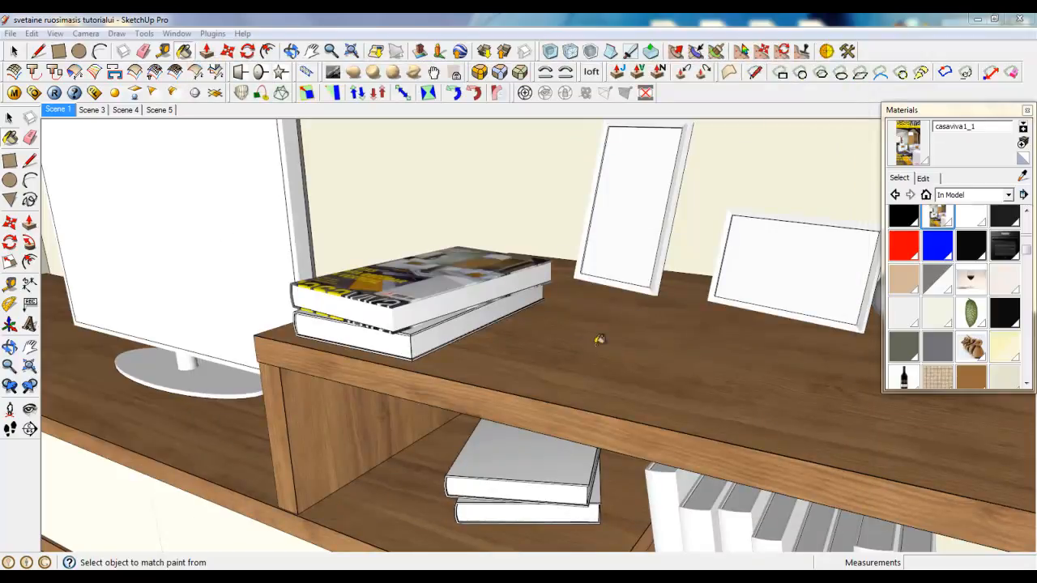
Step: Open the landscape picture frame's nested groups for editing and select the large face inside the border
middle_drag(599, 340, 851, 363)
scroll(411, 416, down, 2)
scroll(674, 167, up, 1)
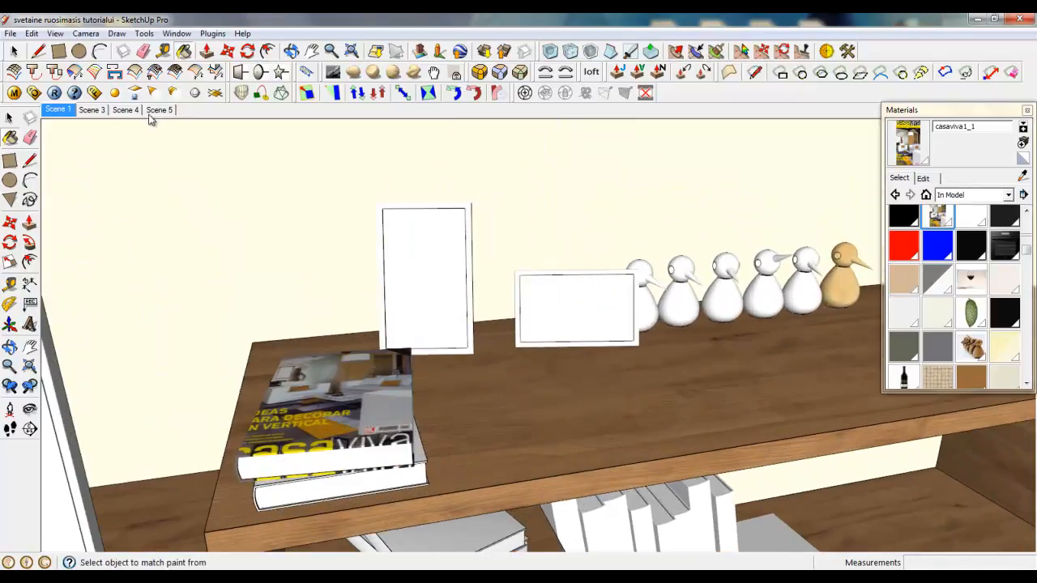
click(13, 51)
middle_drag(668, 382, 608, 400)
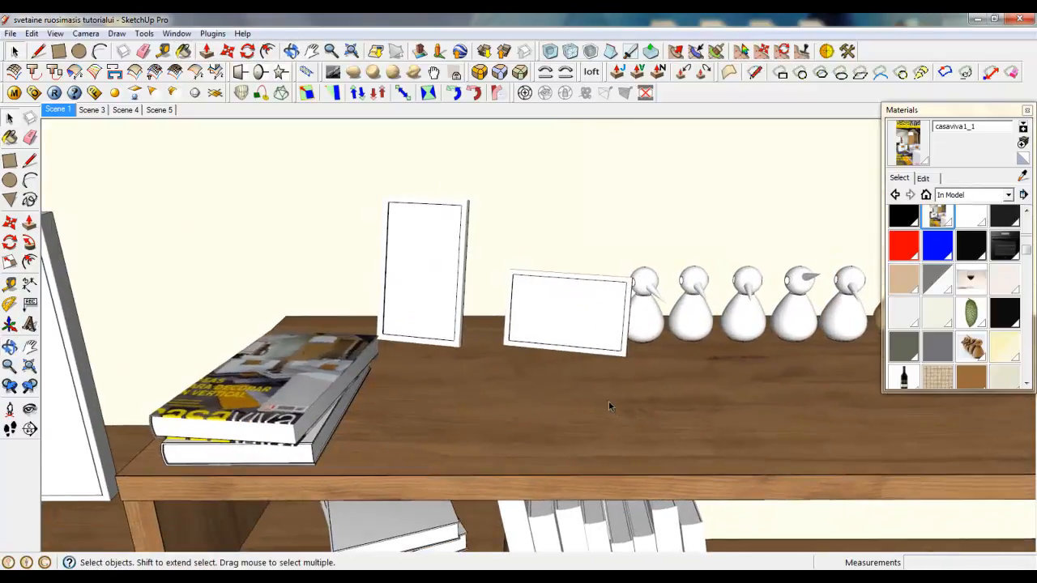
scroll(541, 293, up, 3)
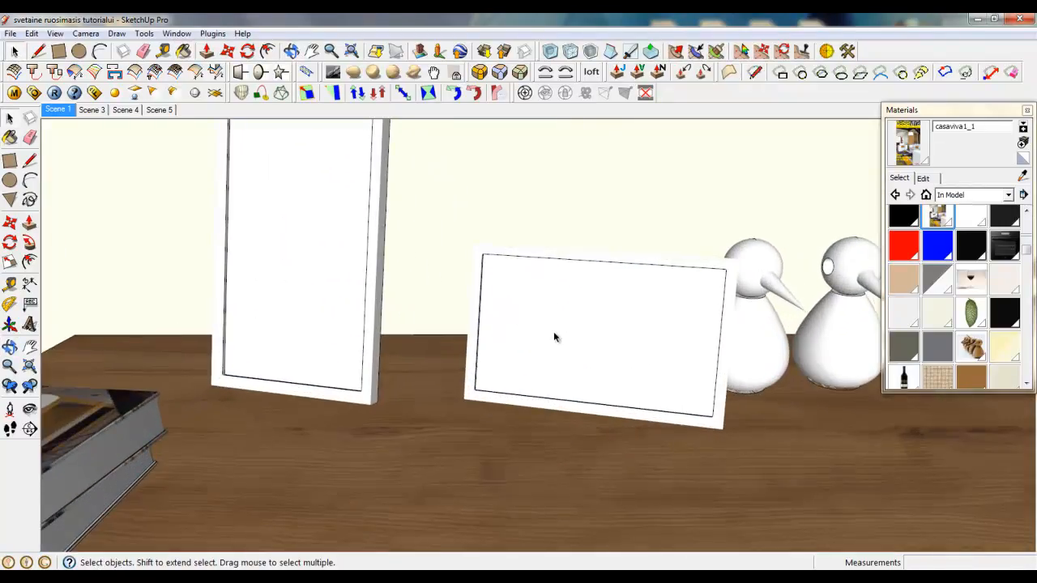
click(553, 357)
middle_drag(553, 366, 702, 335)
click(515, 322)
scroll(647, 294, down, 4)
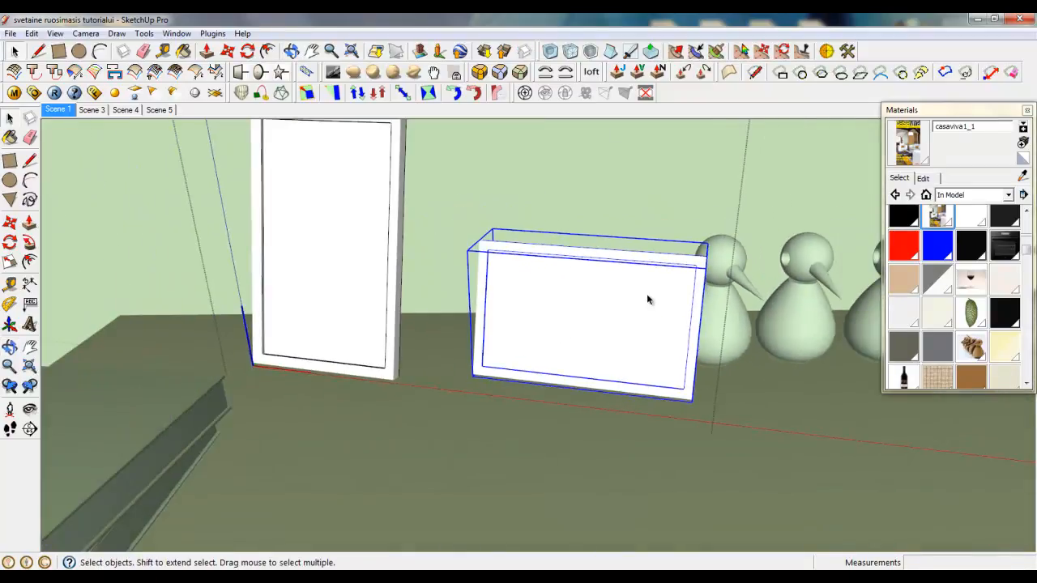
scroll(622, 330, up, 1)
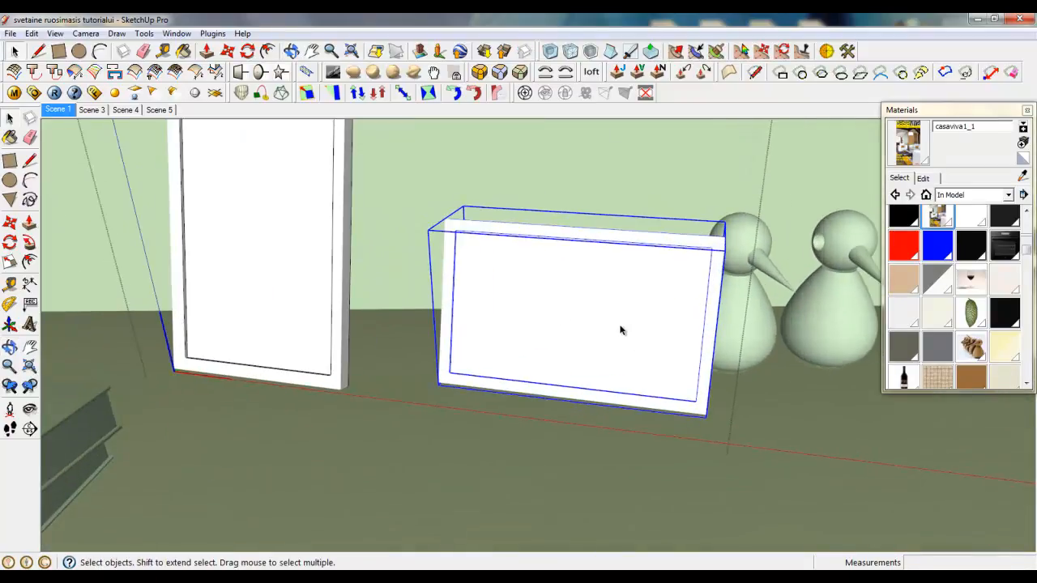
click(345, 341)
double_click(451, 294)
click(427, 265)
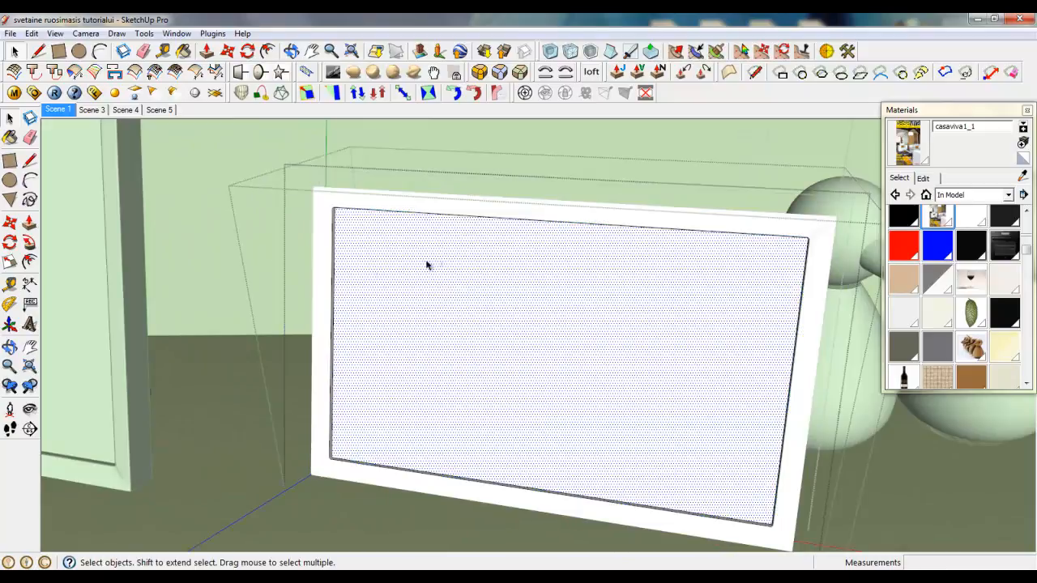
Step: Import the family-holidays-walks photo as a texture and stretch it across the landscape frame's inner face
click(11, 33)
click(32, 234)
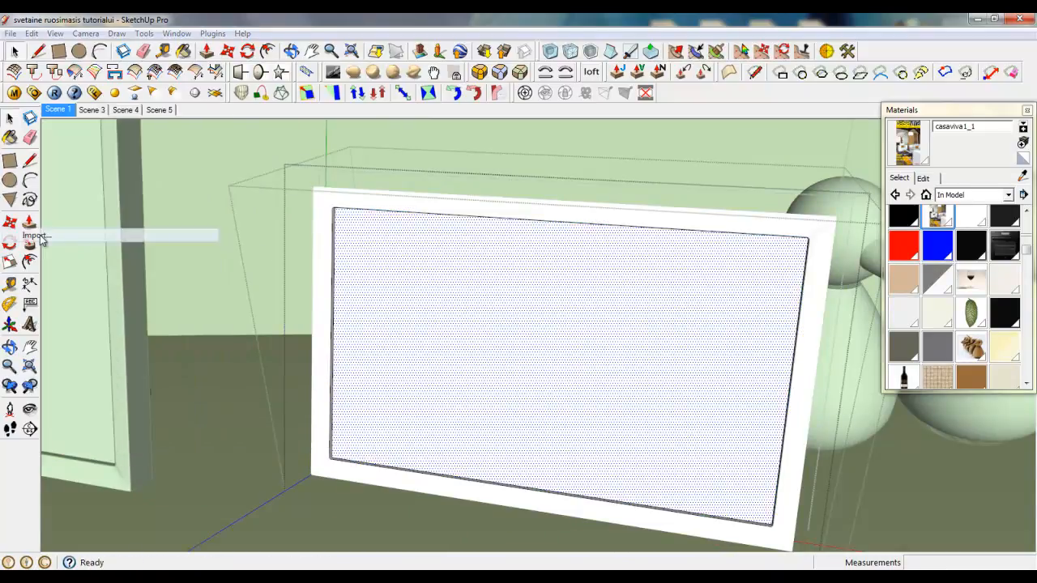
click(548, 186)
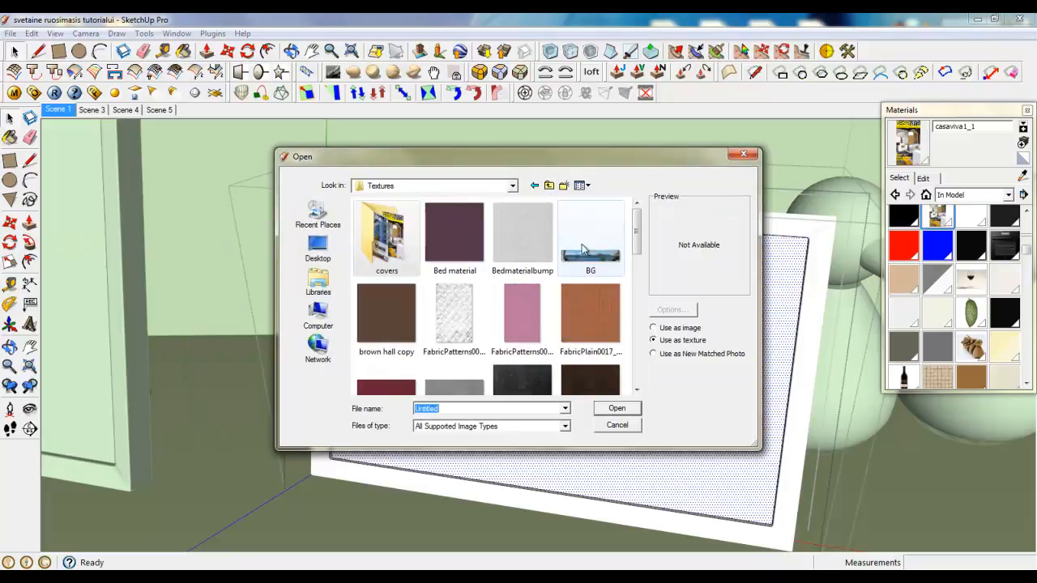
drag(639, 235, 642, 294)
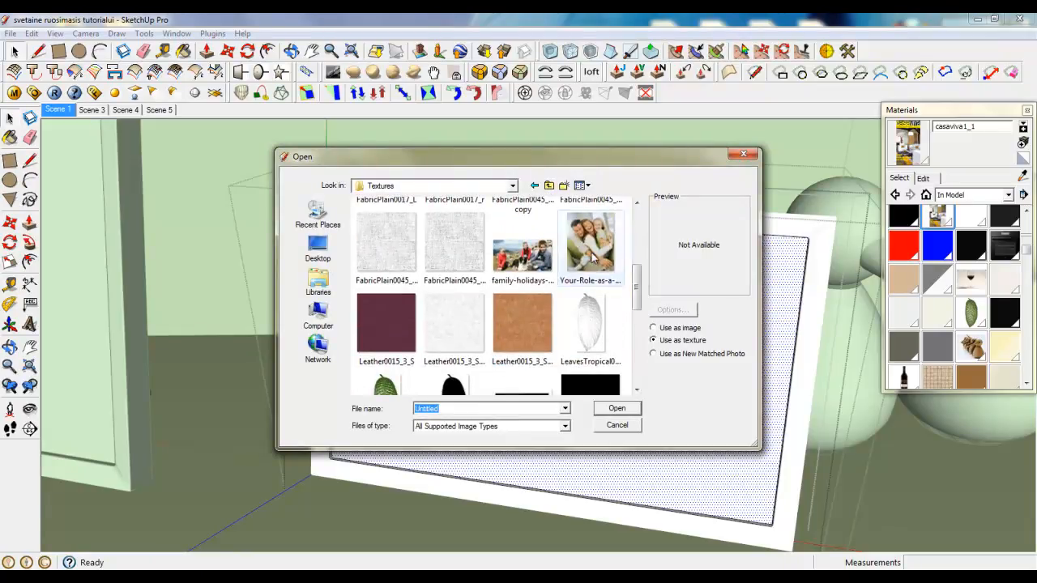
click(522, 251)
click(617, 409)
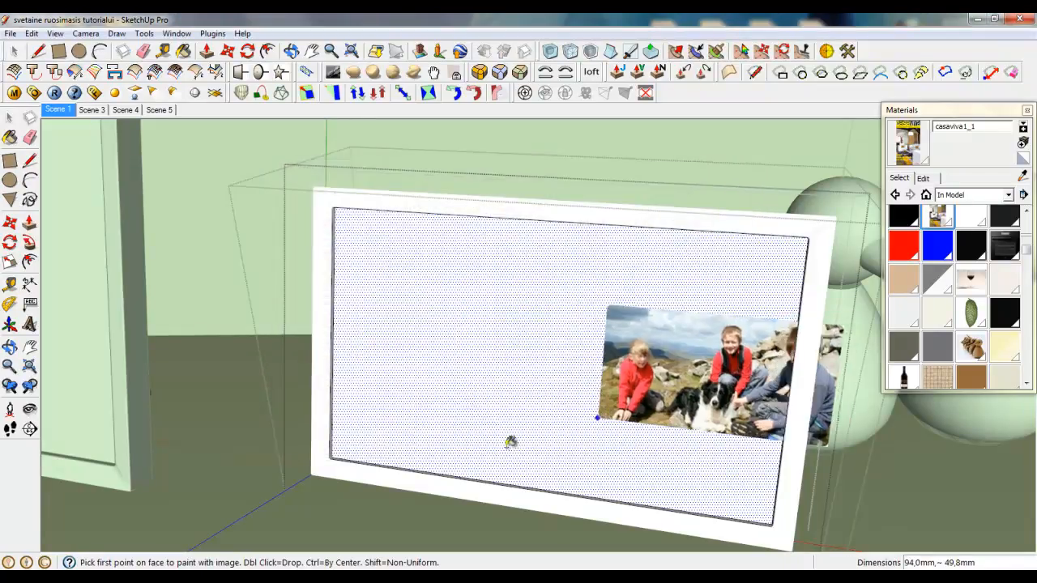
click(340, 446)
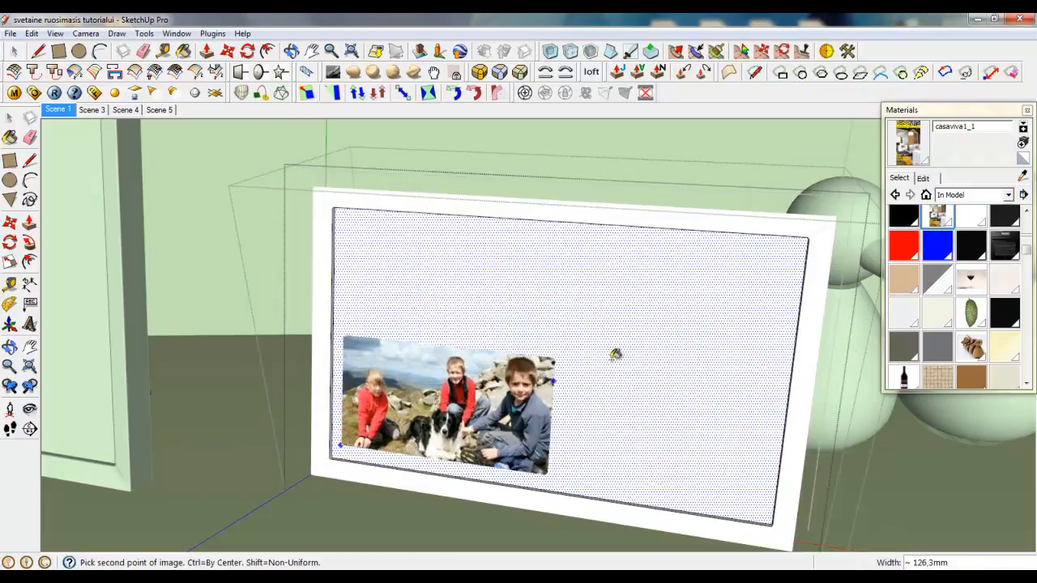
click(847, 328)
Step: Reposition the photo texture so the three children and the dog fit within the landscape frame's border
right_click(491, 311)
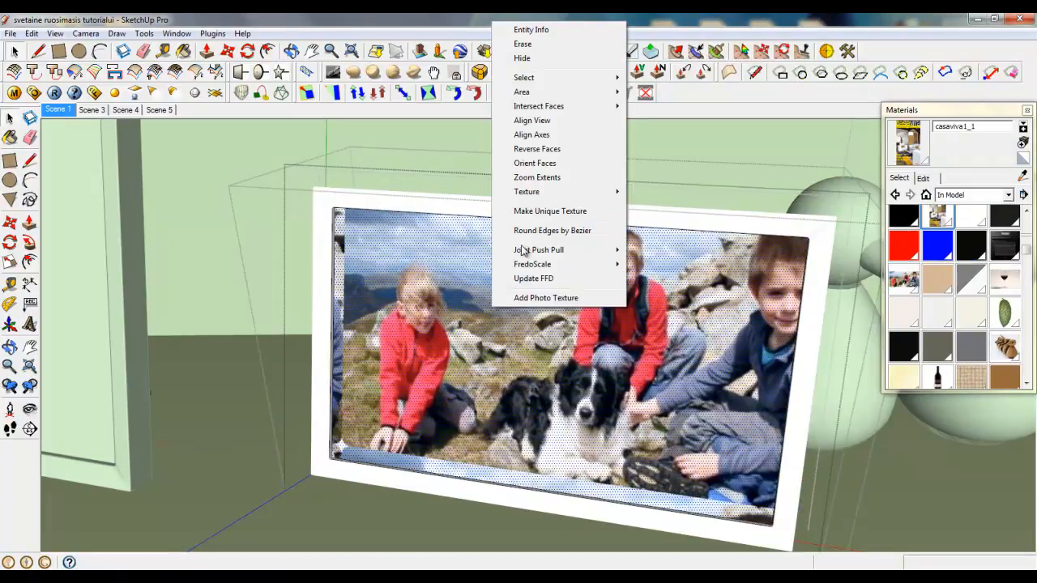
mouse_move(624, 193)
click(659, 191)
drag(595, 281, 557, 305)
right_click(504, 298)
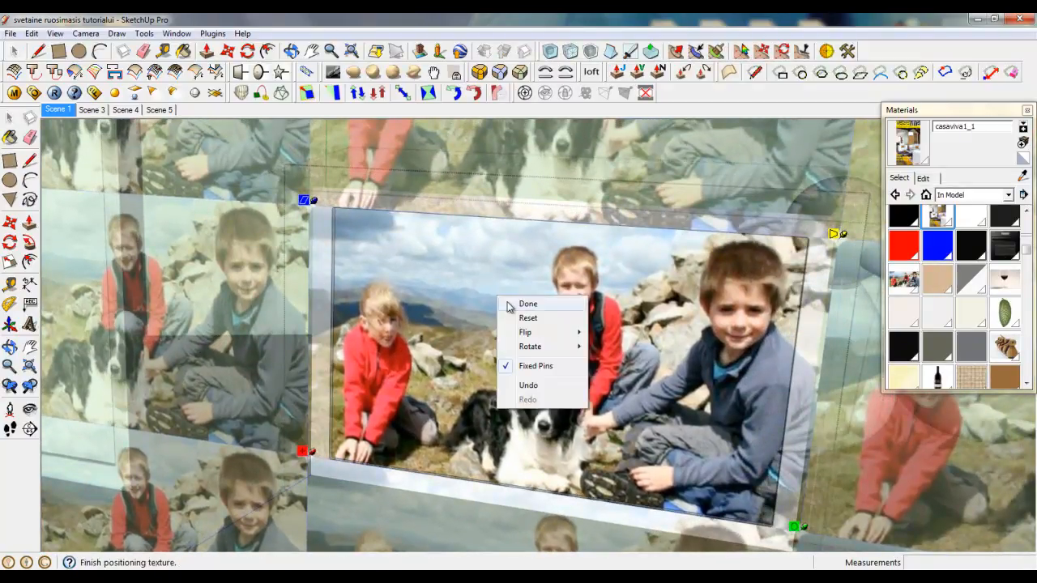
click(522, 304)
Step: Examine the landscape frame's upper corner up close, including the layered faces inside the border
scroll(505, 300, down, 3)
scroll(413, 271, up, 5)
scroll(414, 275, up, 2)
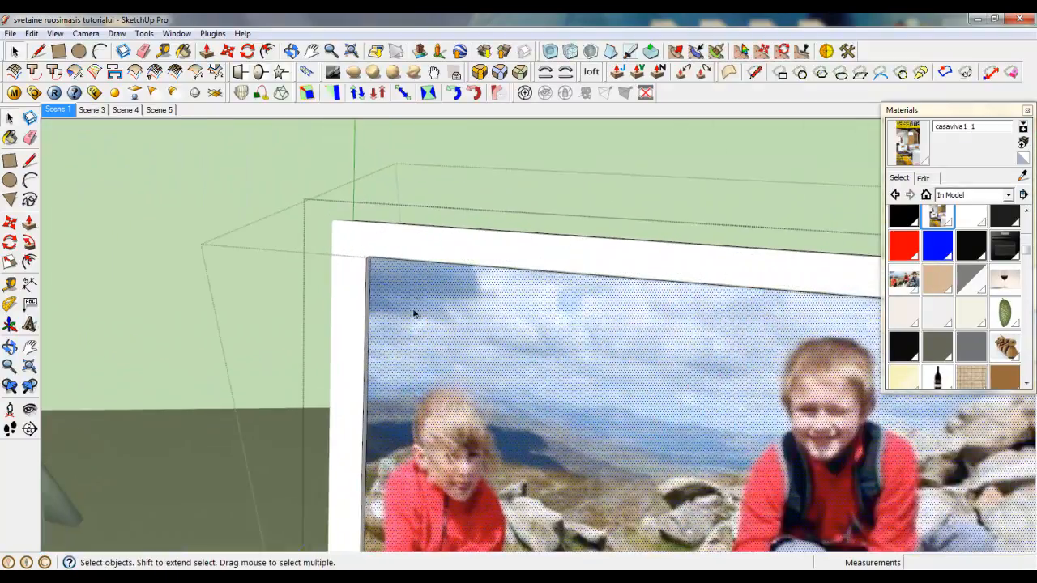
scroll(412, 313, down, 3)
scroll(397, 296, up, 5)
scroll(394, 316, up, 2)
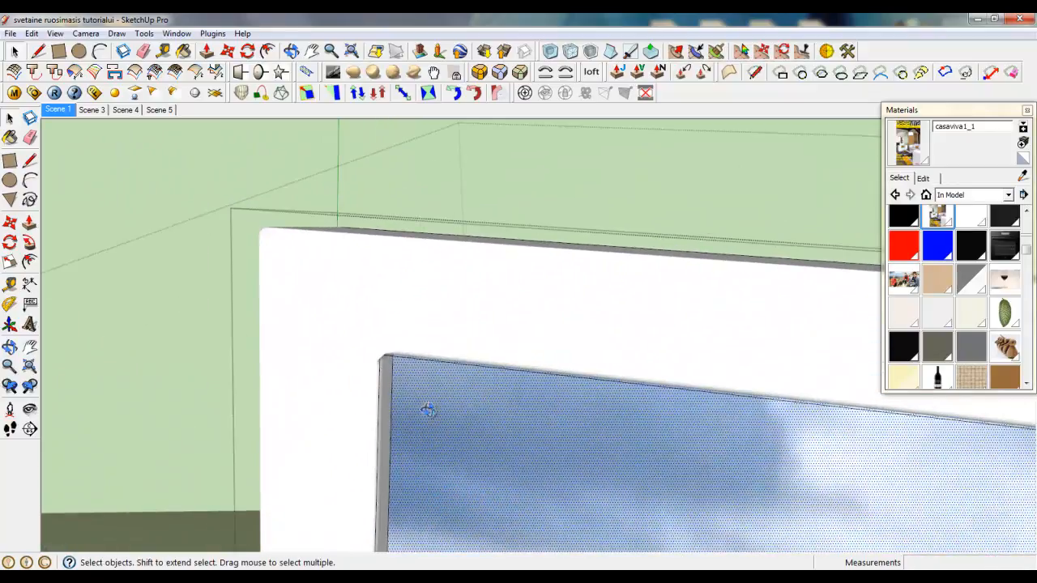
middle_drag(429, 410, 391, 331)
scroll(359, 293, down, 2)
scroll(396, 339, up, 4)
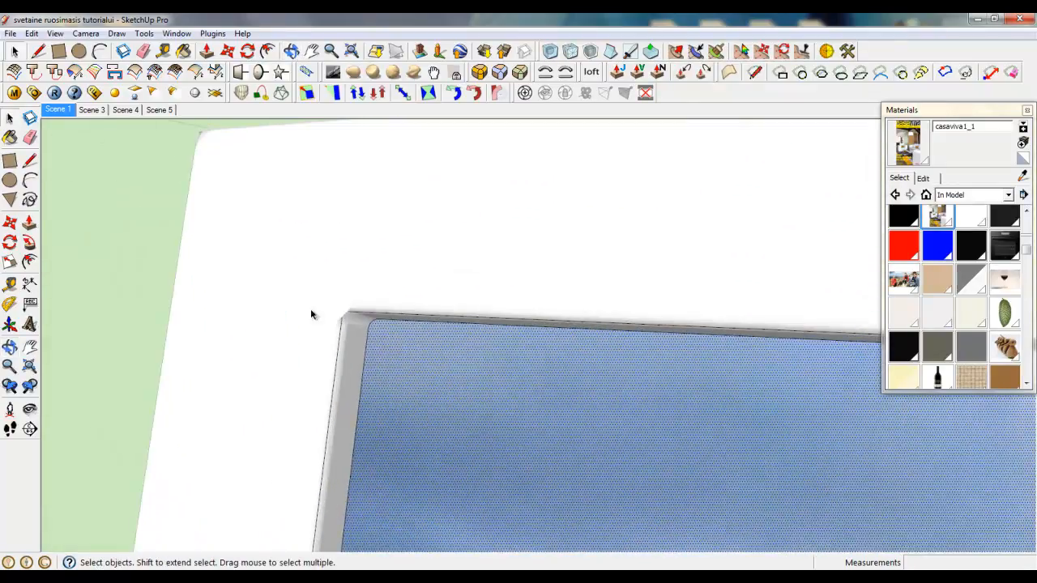
scroll(311, 310, down, 3)
scroll(456, 351, up, 3)
middle_drag(306, 332, 286, 326)
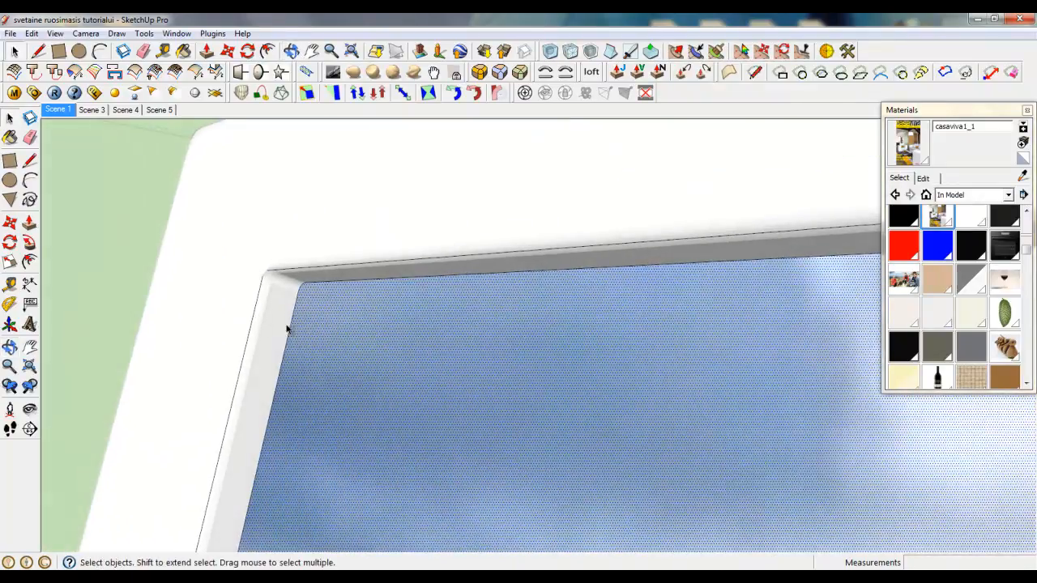
middle_drag(336, 349, 217, 361)
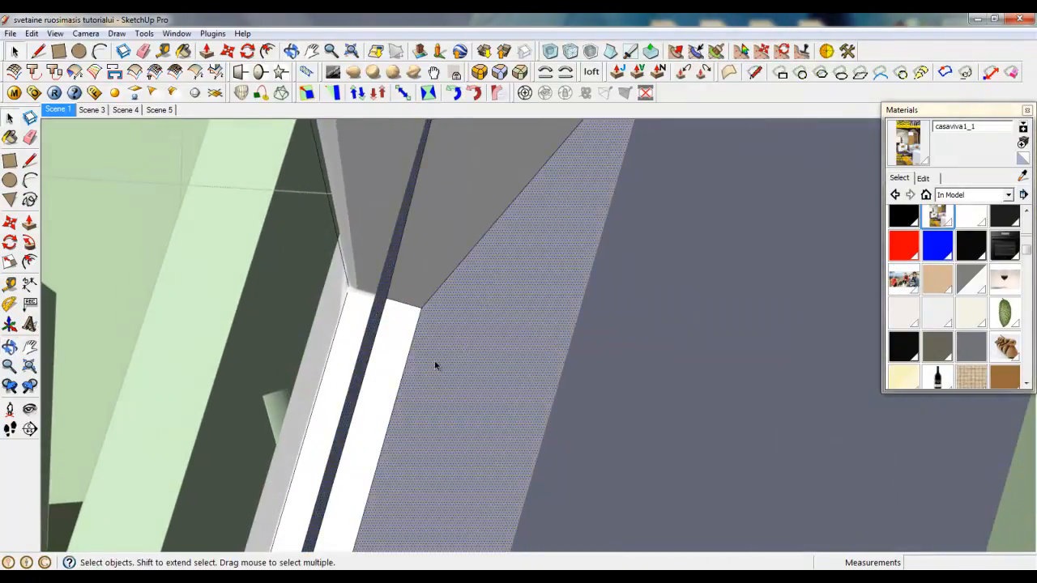
middle_drag(435, 364, 551, 386)
mouse_move(212, 328)
middle_down()
mouse_move(331, 351)
mouse_move(370, 317)
middle_up()
Step: Sample the family-holidays-walks texture from the photo and paint it onto the selected face inside the frame
click(1022, 178)
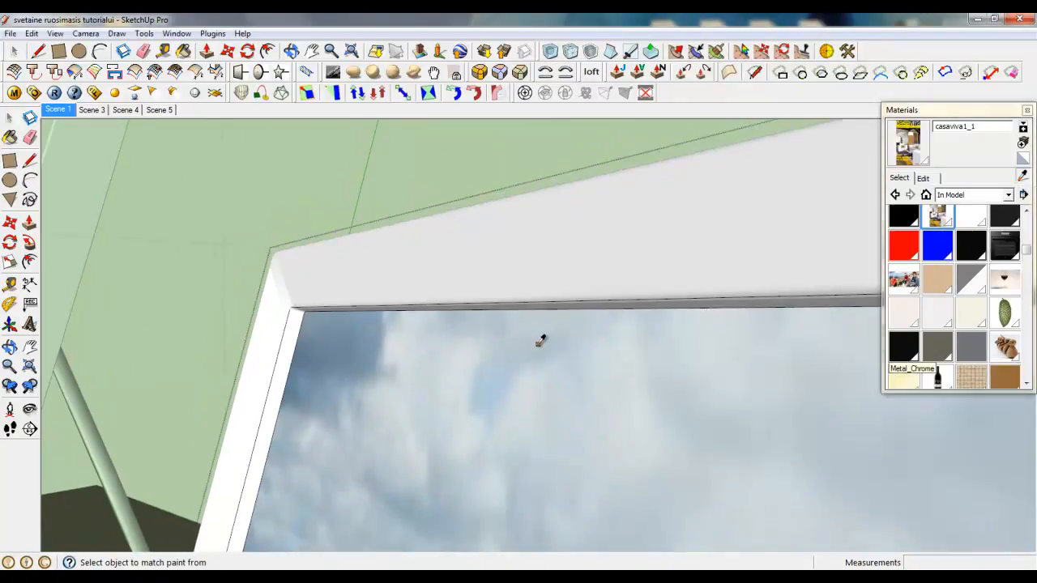
click(539, 340)
middle_drag(539, 340, 294, 343)
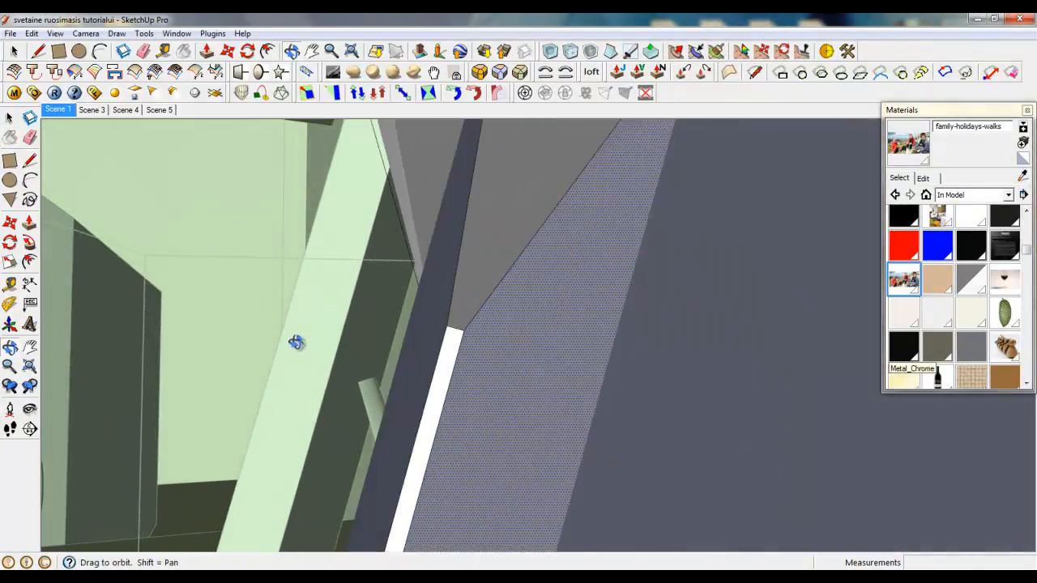
click(519, 375)
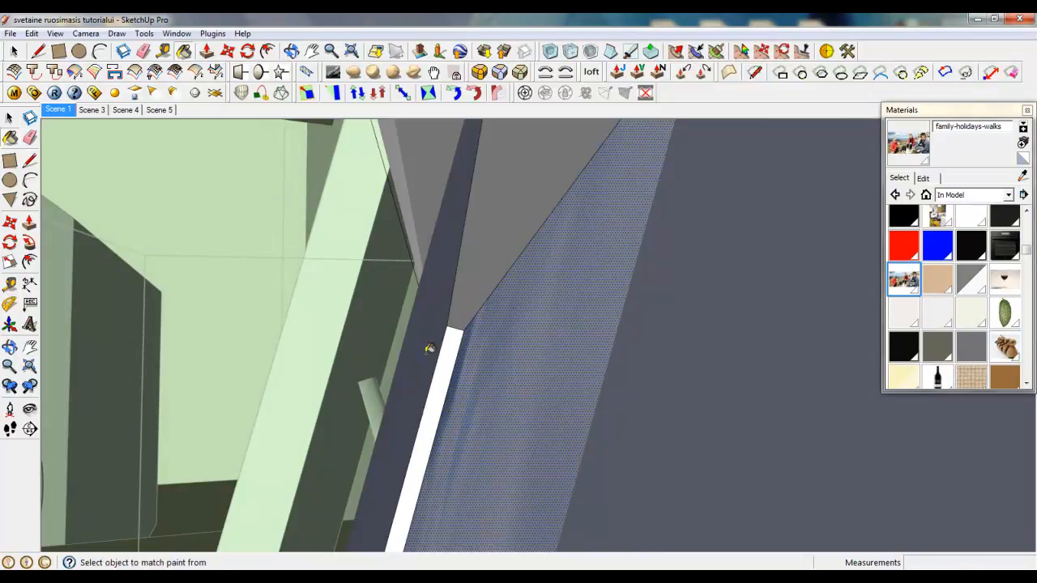
Step: Paint the Glass material onto the unpainted pane face next to the photo inside the frame
click(970, 279)
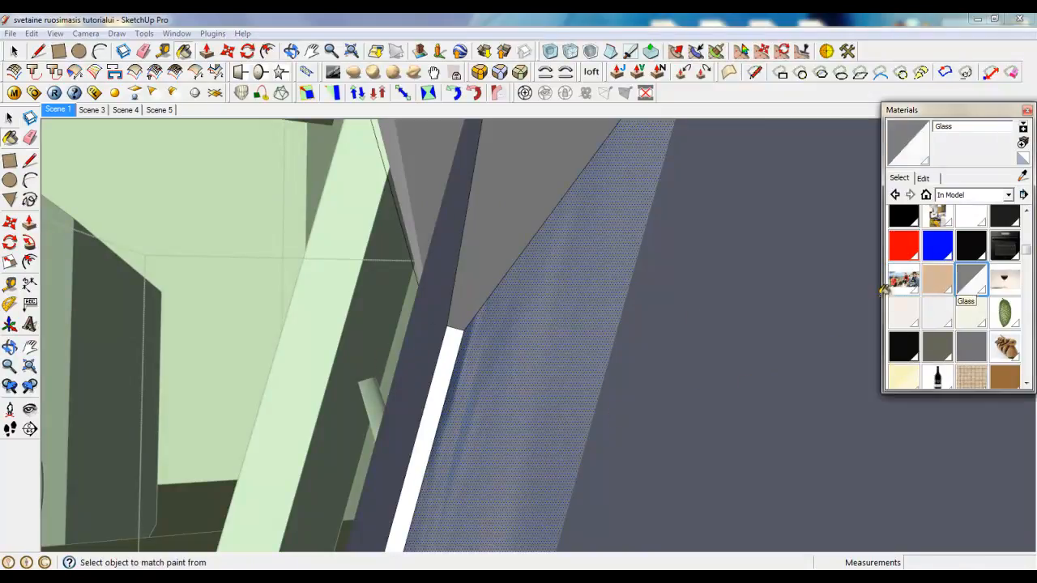
click(414, 391)
middle_drag(518, 419, 586, 429)
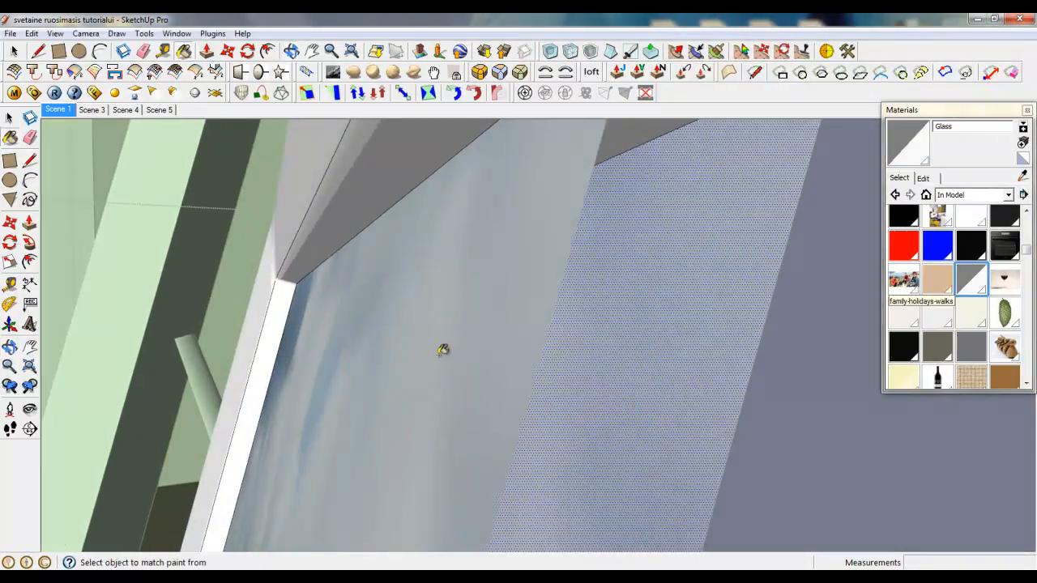
middle_drag(442, 349, 413, 264)
scroll(417, 243, down, 12)
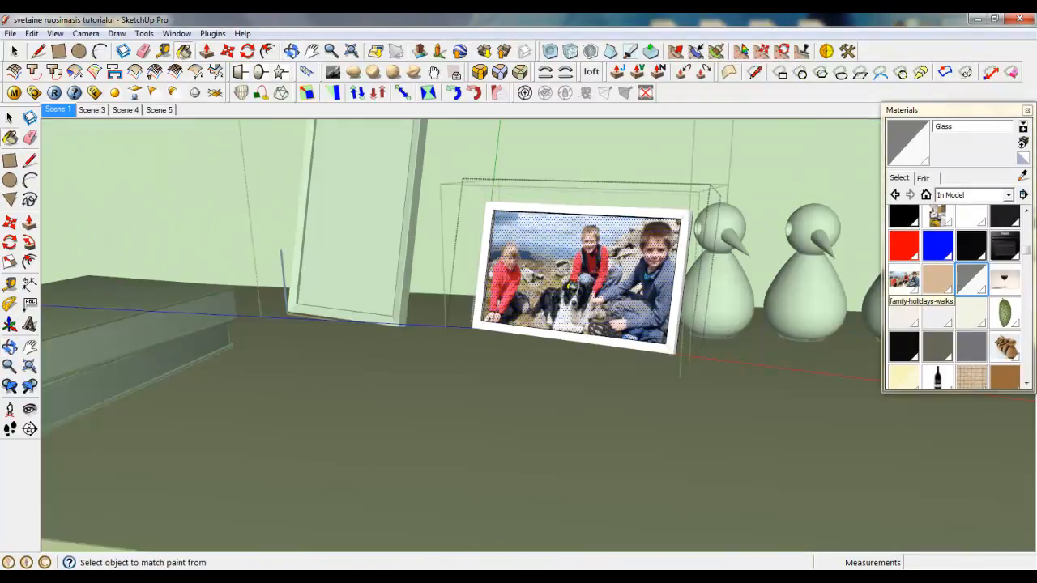
Step: Paint the landscape frame's border with the Wood dif material and stop editing its innermost group
middle_drag(572, 286, 363, 272)
scroll(757, 373, down, 4)
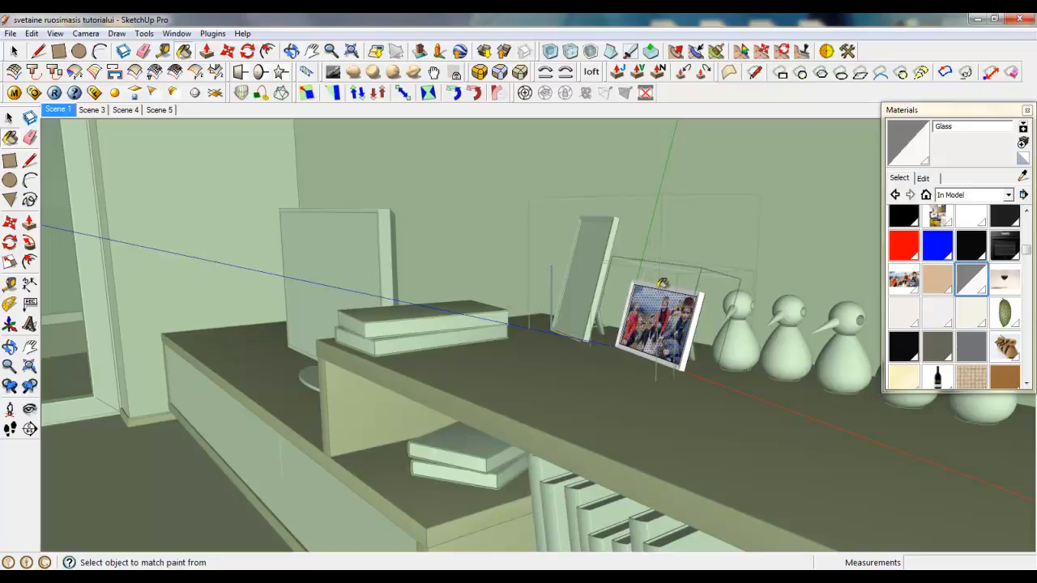
scroll(660, 304, up, 5)
middle_drag(715, 369, 771, 383)
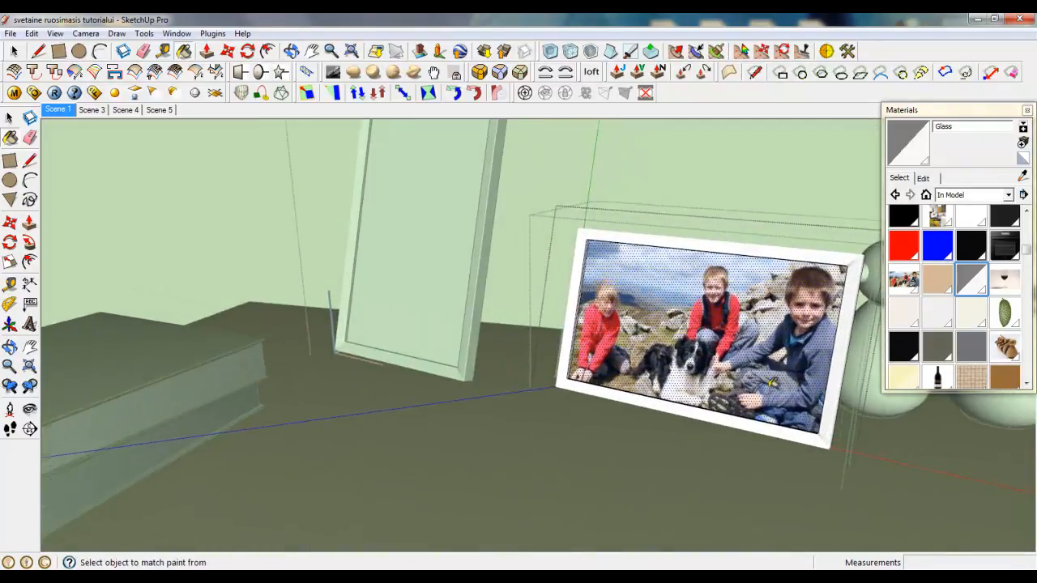
scroll(772, 383, down, 6)
scroll(599, 320, up, 6)
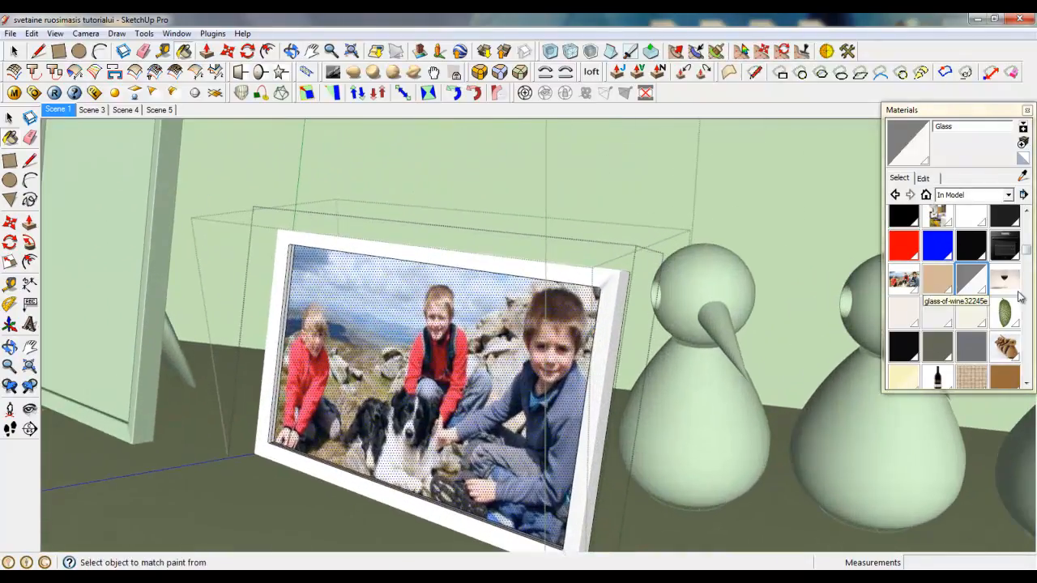
scroll(972, 324, down, 3)
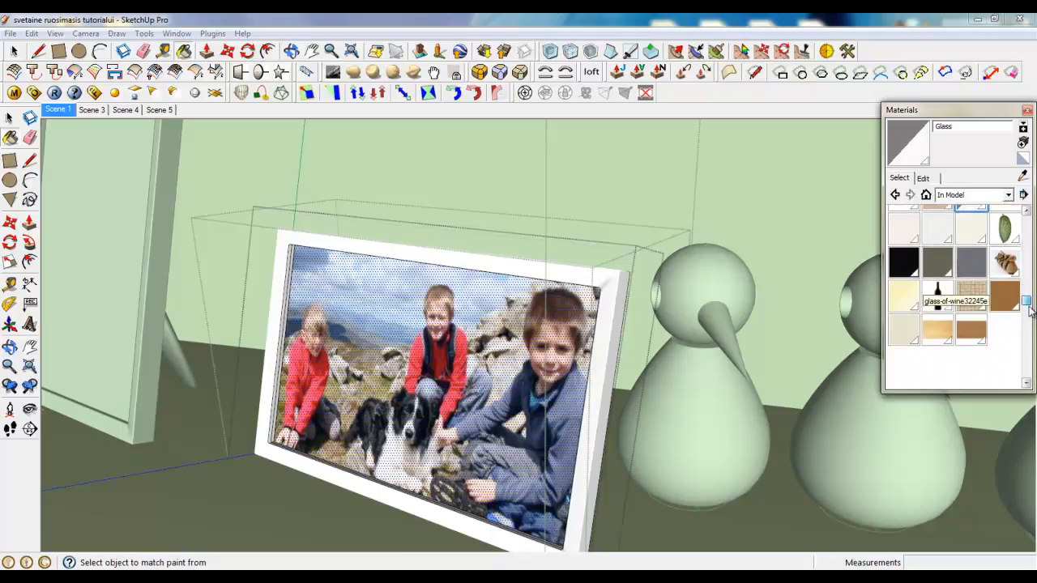
click(614, 281)
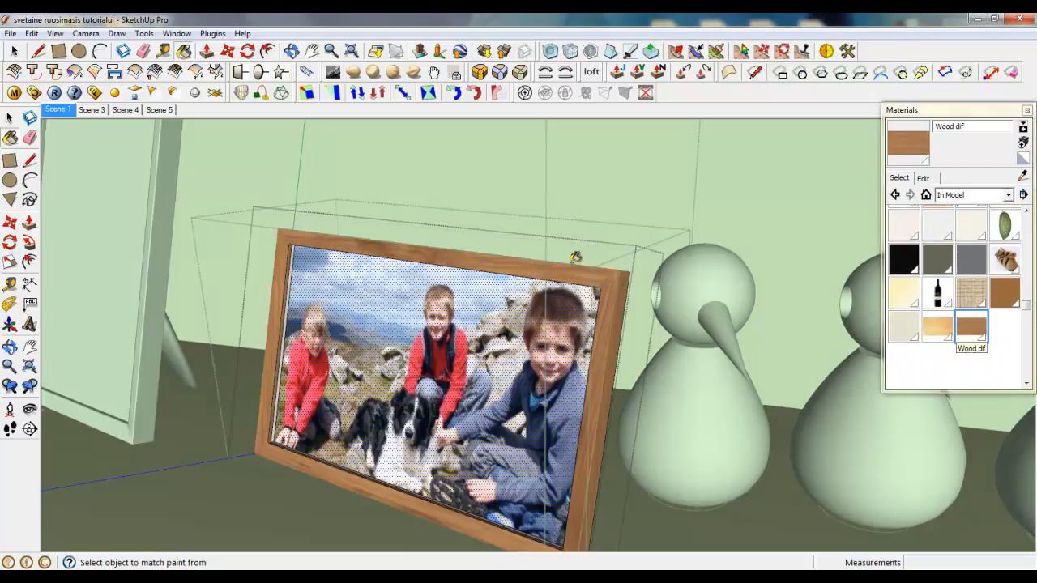
scroll(650, 306, down, 3)
right_click(548, 238)
scroll(551, 240, down, 3)
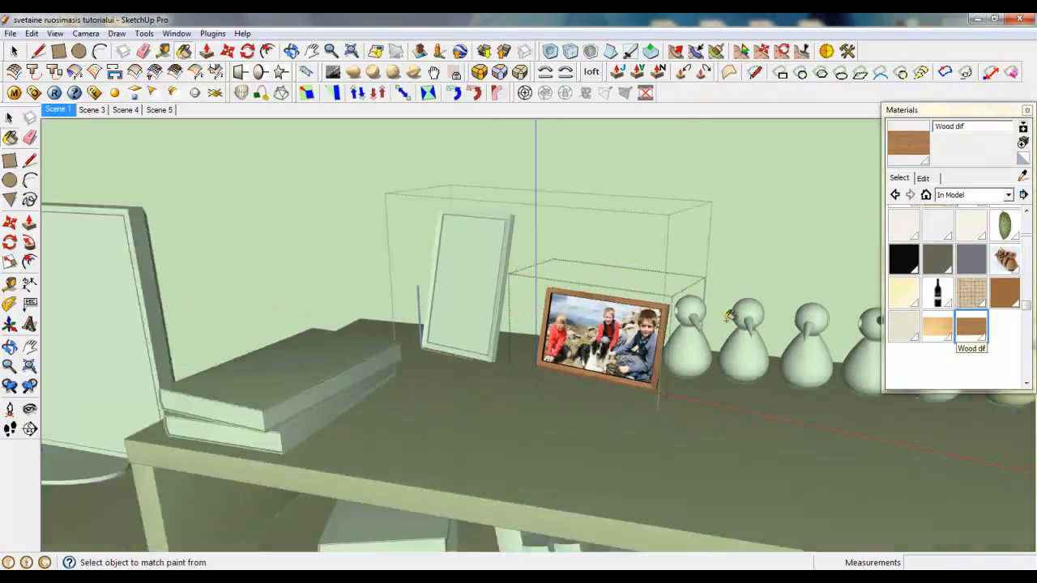
Step: Stop editing the landscape photo frame's remaining nested groups and components to return to the whole model
right_click(647, 256)
scroll(648, 256, down, 4)
right_click(597, 248)
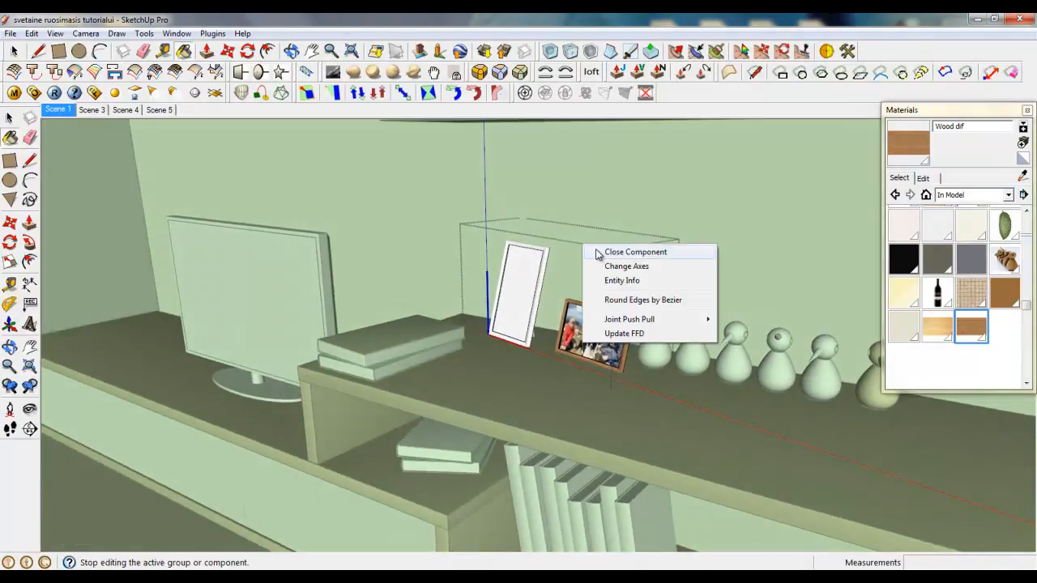
click(624, 250)
scroll(676, 350, down, 3)
middle_drag(496, 351, 409, 345)
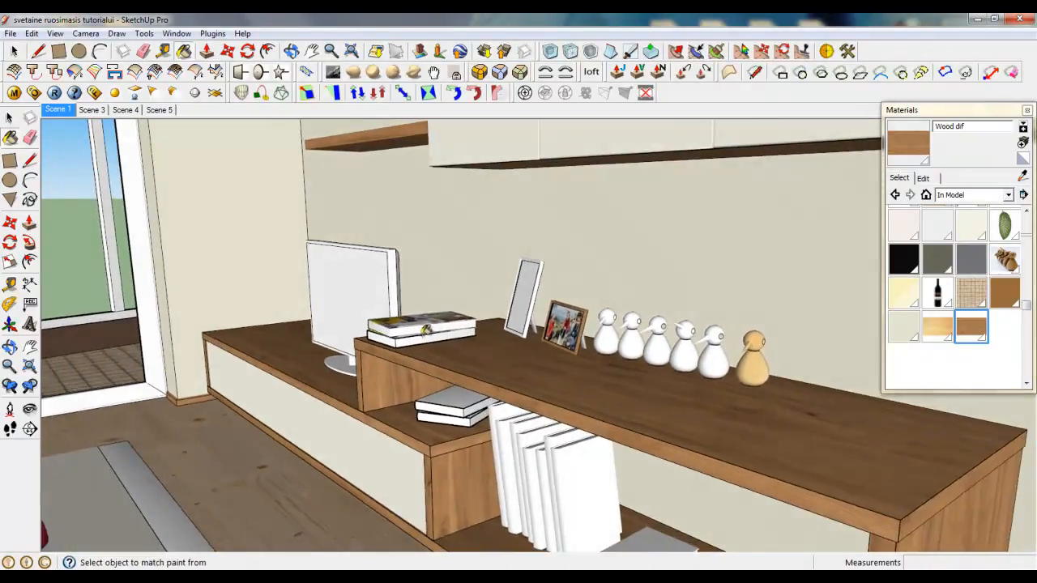
scroll(485, 328, up, 5)
scroll(779, 398, down, 3)
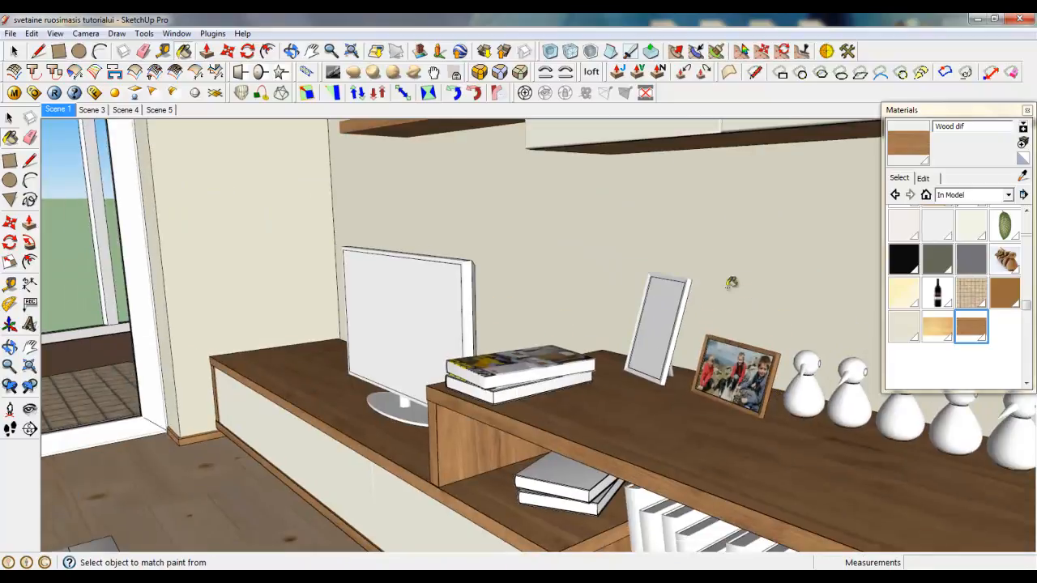
Step: Look around the room at the wall pictures, the books and frames on the dresser, and the balcony window and door
click(30, 408)
drag(386, 444, 235, 348)
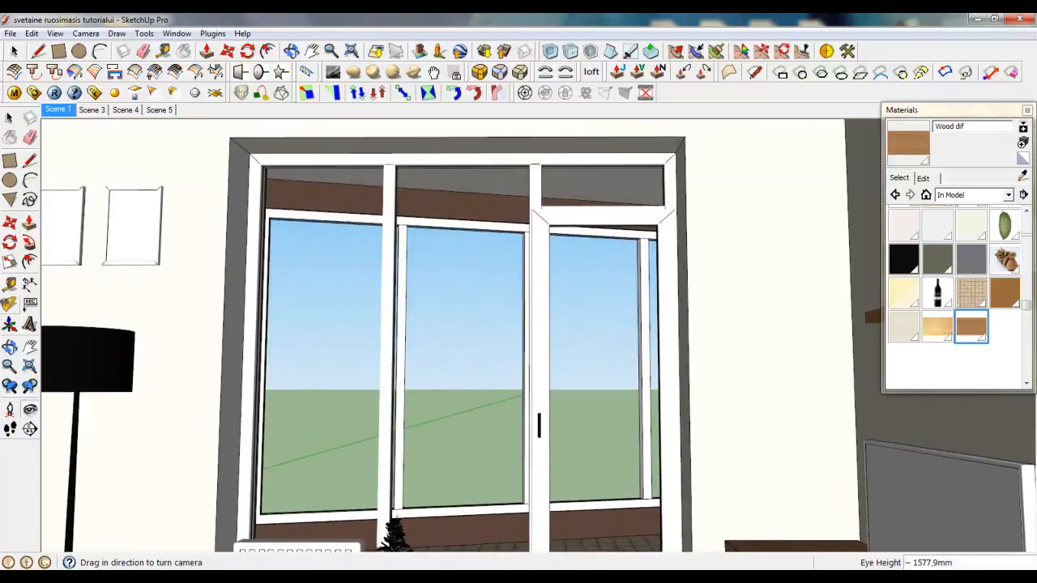
drag(662, 446, 230, 419)
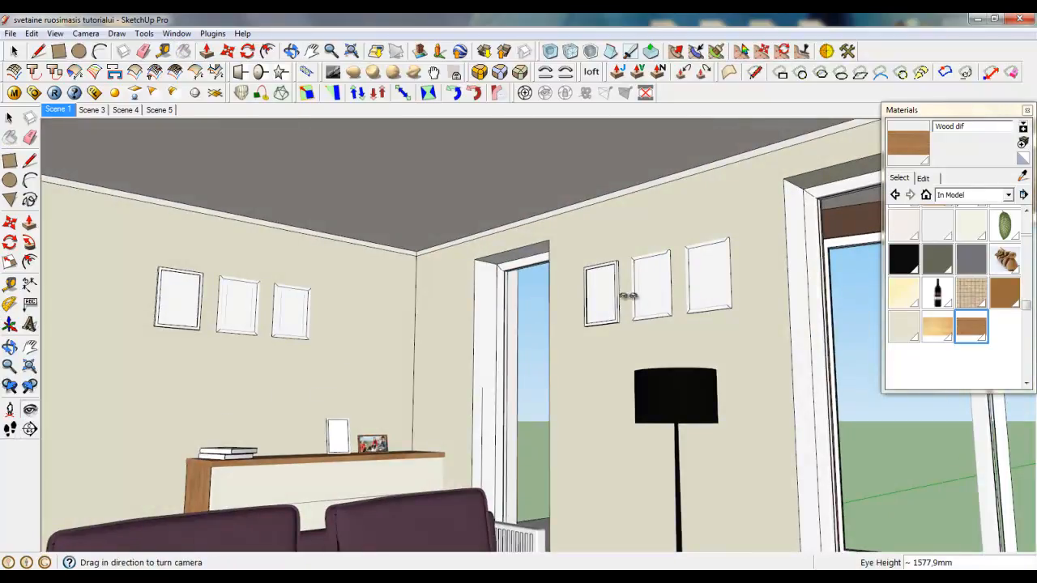
scroll(280, 457, up, 4)
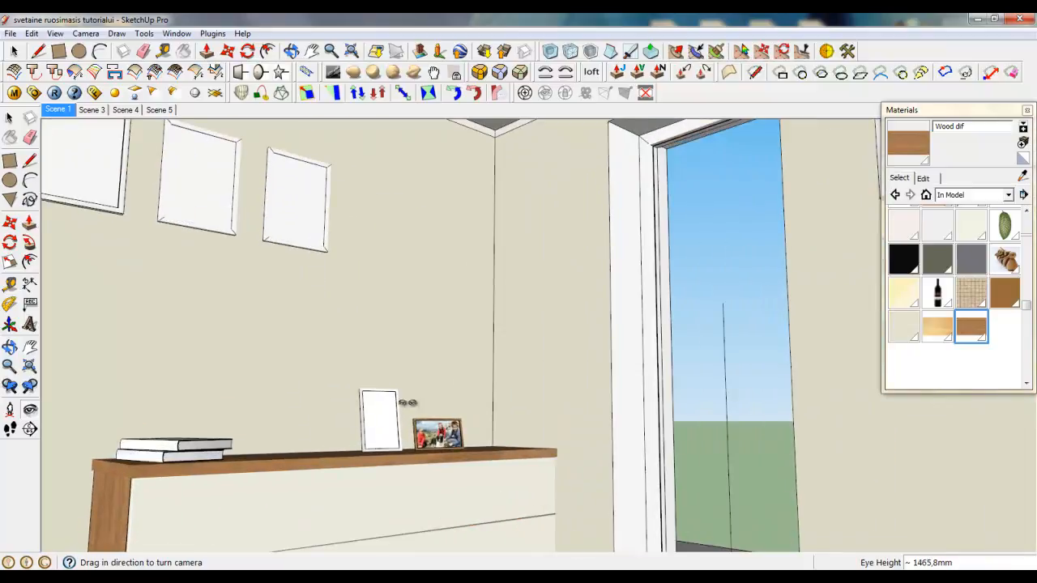
scroll(305, 234, down, 5)
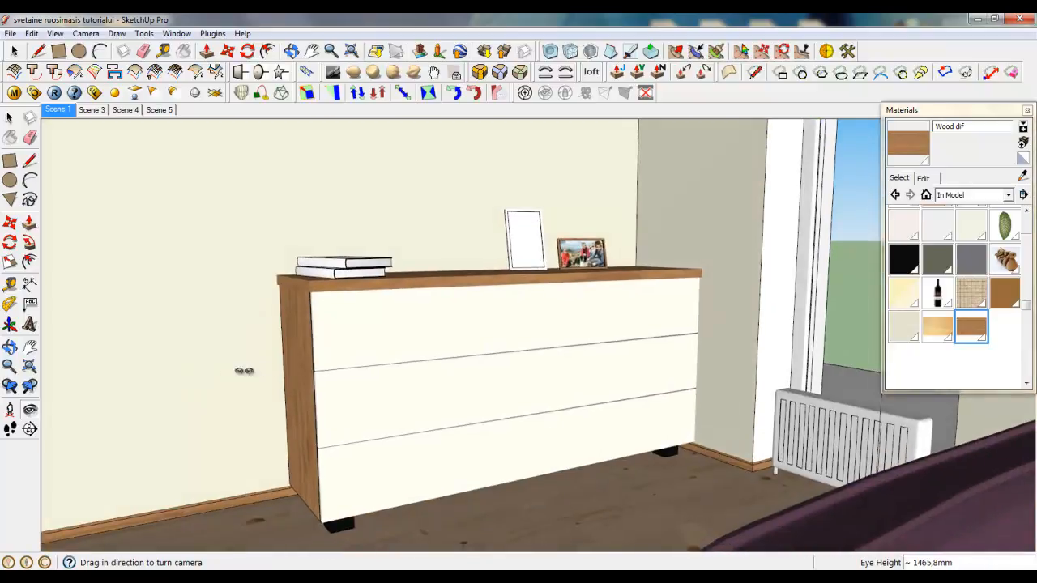
middle_drag(243, 371, 235, 475)
scroll(259, 297, up, 6)
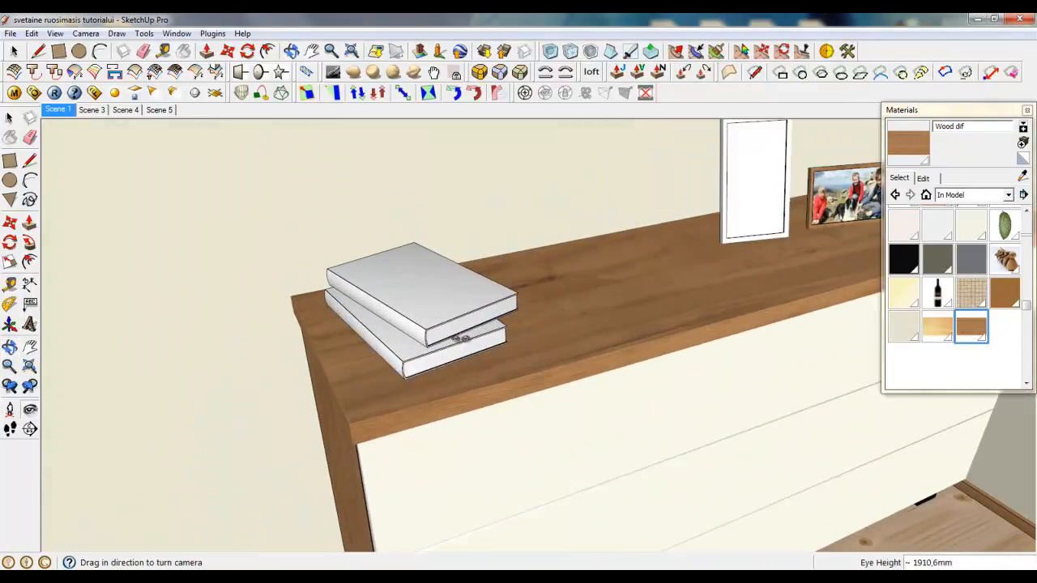
scroll(310, 266, down, 6)
drag(405, 389, 620, 325)
drag(492, 411, 690, 289)
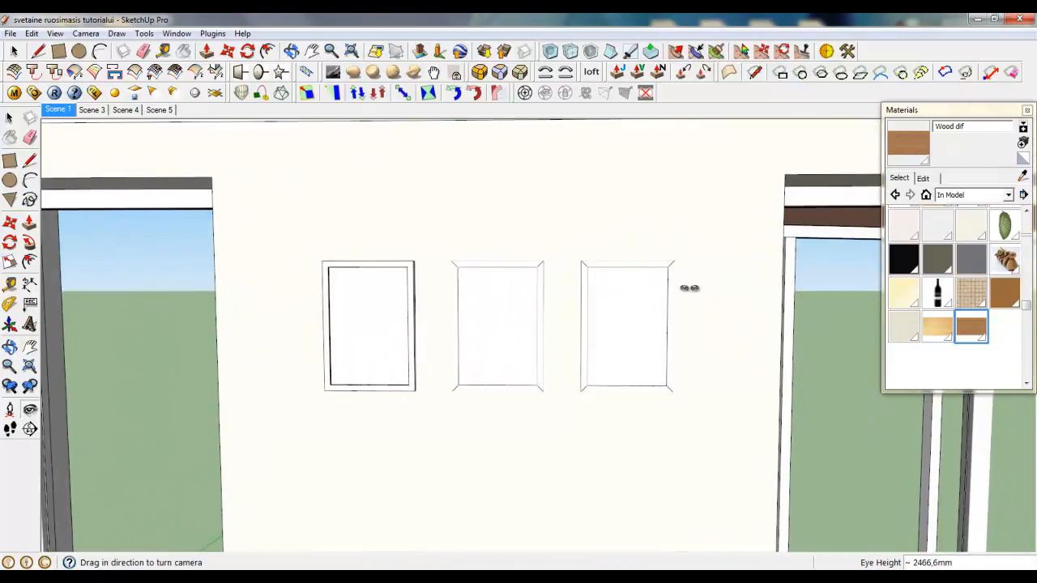
drag(485, 346, 560, 388)
middle_drag(576, 414, 464, 406)
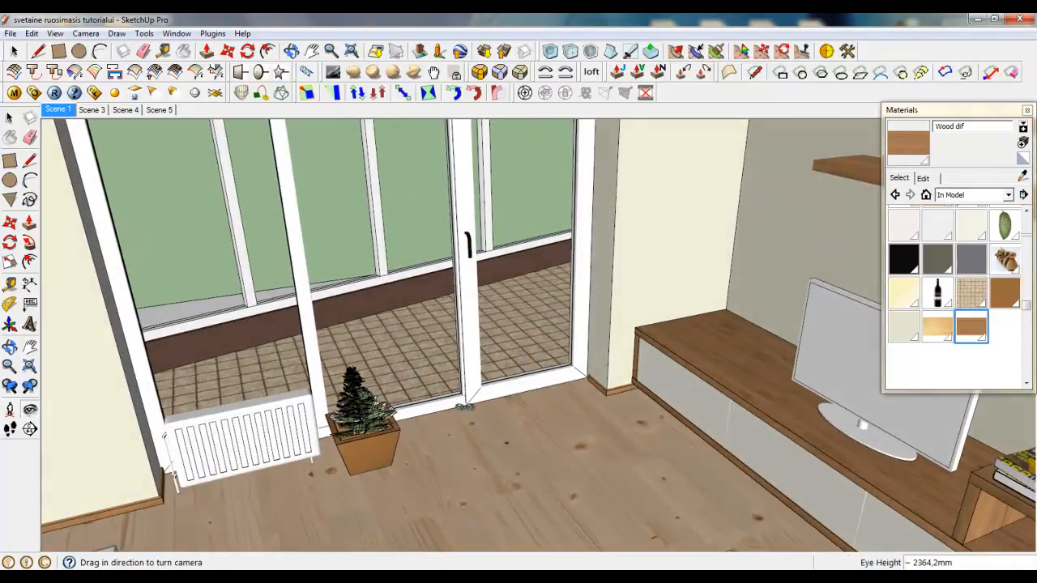
drag(502, 462, 333, 204)
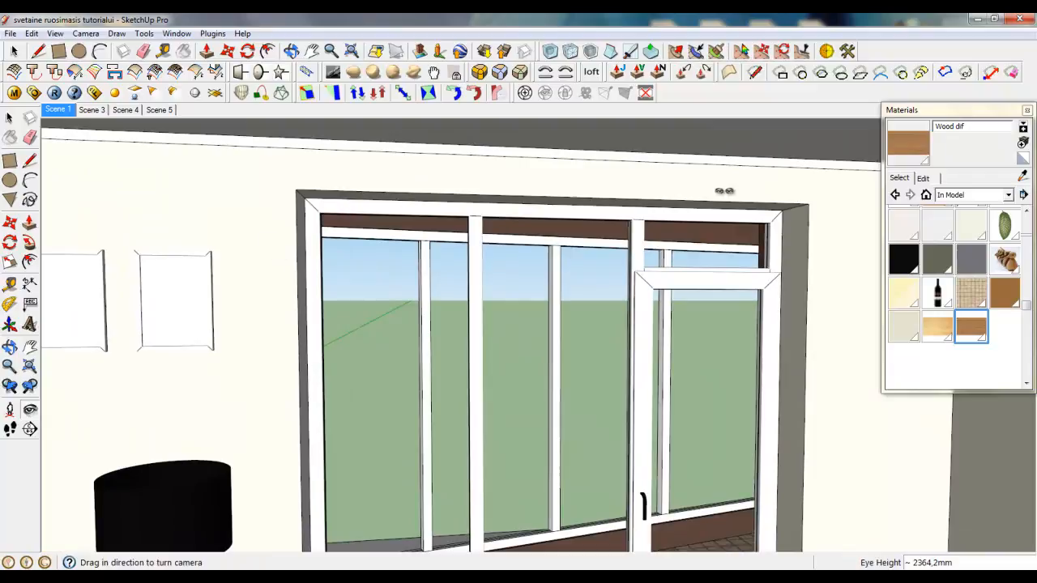
Step: Open the balcony window frame's group, select the whole fixed frame and paint it with the Wood dif material
click(14, 51)
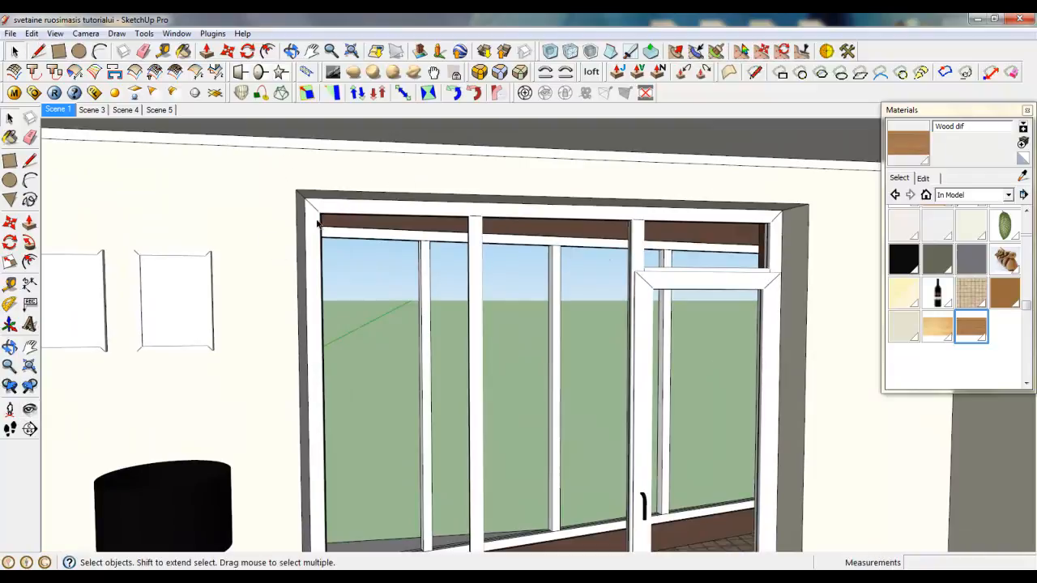
triple_click(318, 224)
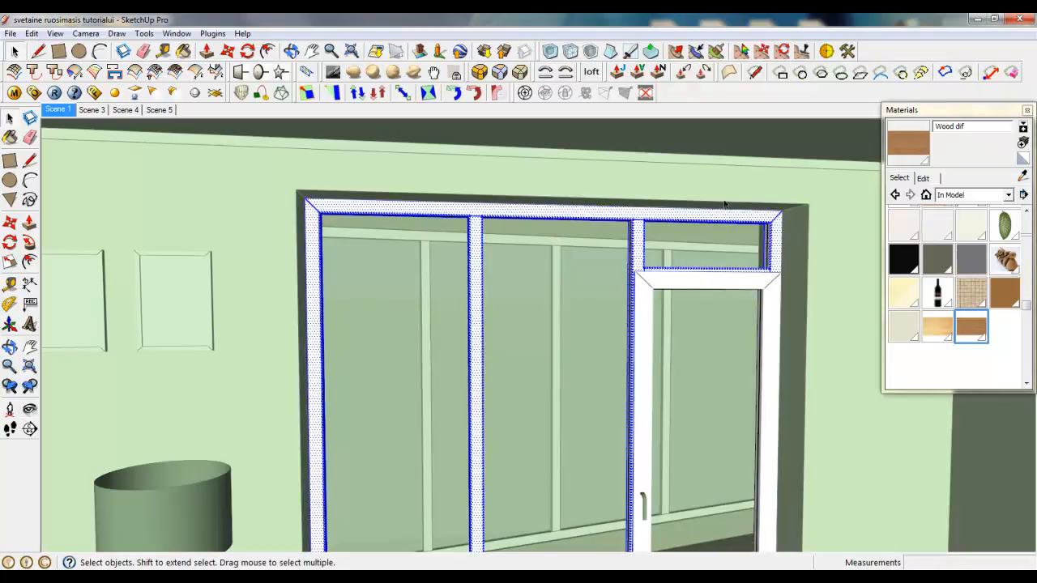
scroll(619, 127, down, 5)
scroll(523, 164, up, 2)
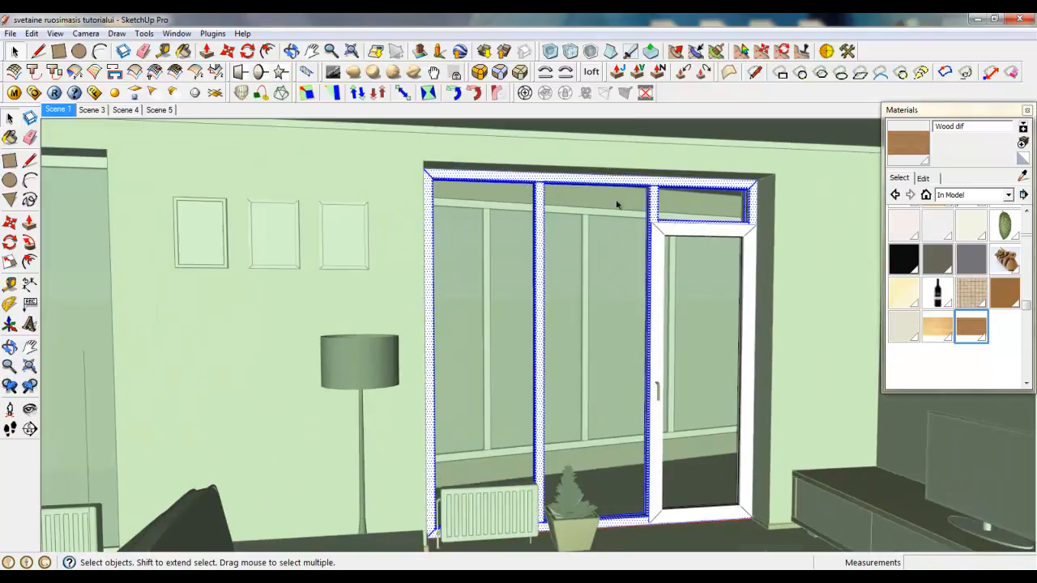
click(978, 343)
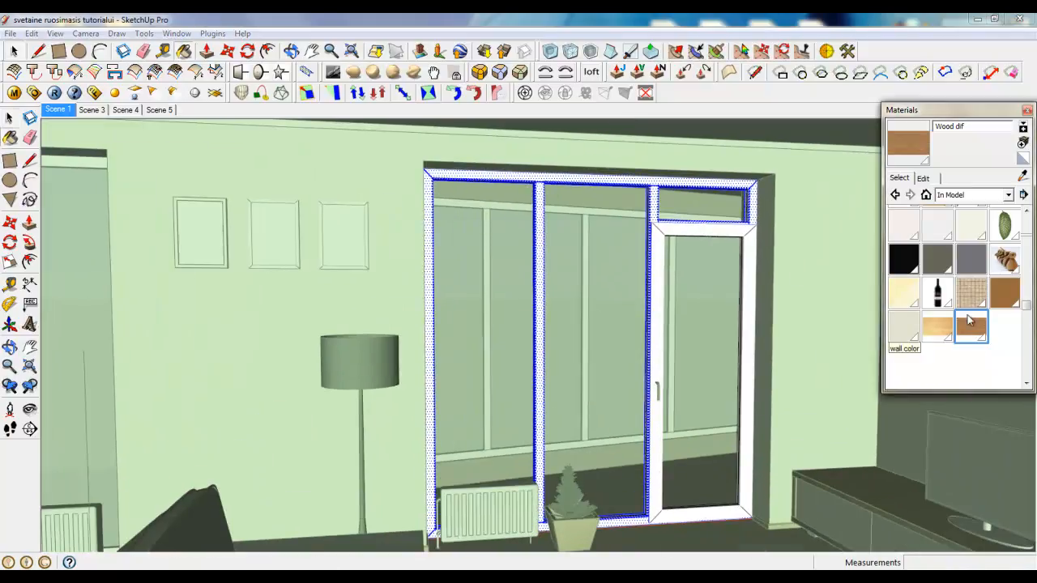
click(452, 173)
Step: Turn on the display of hidden geometry to reveal the mitre edges at the window frame's corners
click(14, 51)
scroll(354, 176, up, 10)
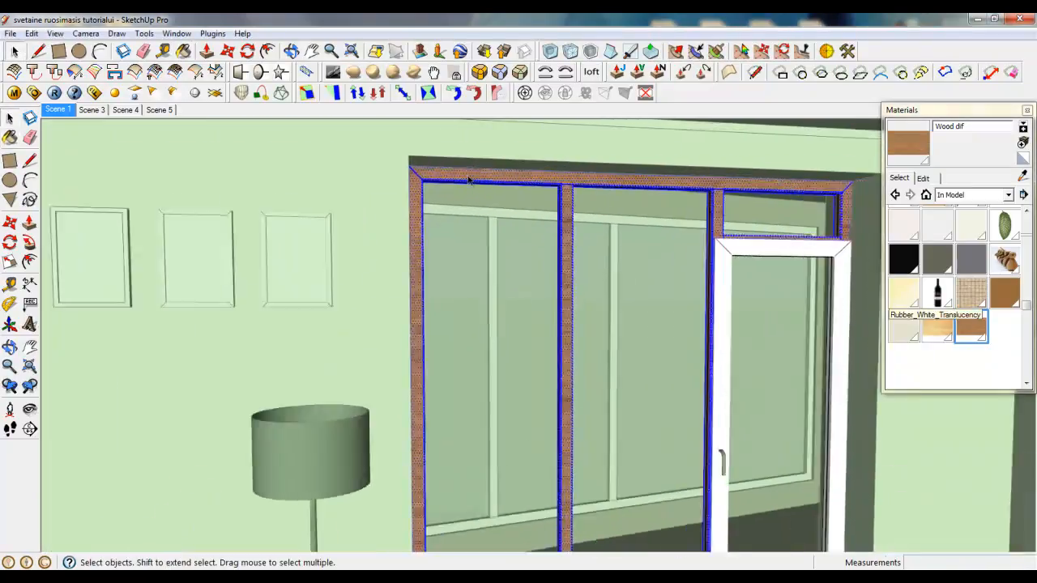
click(384, 315)
scroll(384, 317, down, 2)
scroll(365, 215, up, 4)
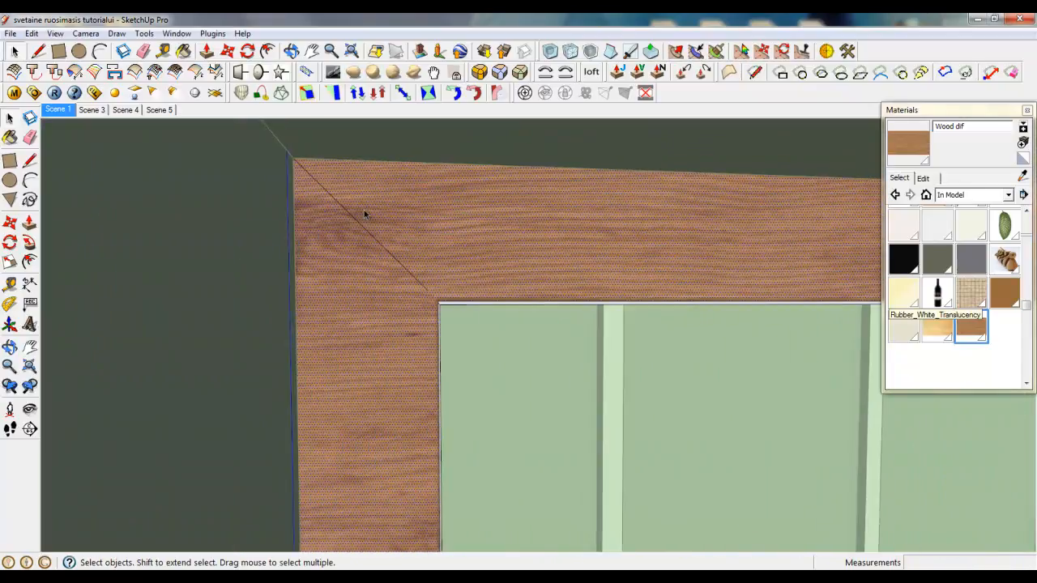
click(58, 35)
click(73, 82)
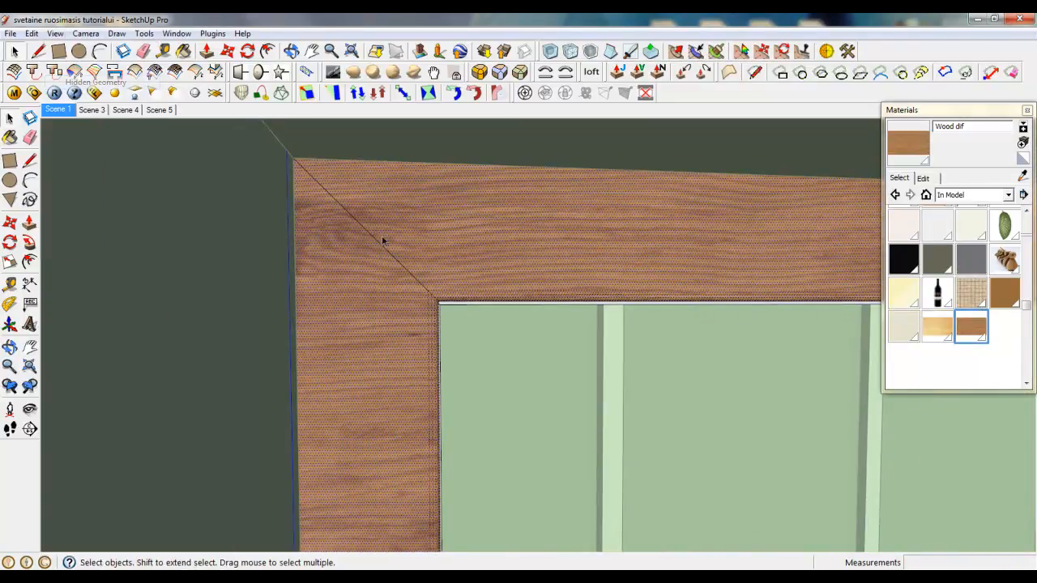
Step: Rotate the wood texture by 90 degrees on the window frame's outer vertical member beside the floor lamp and finish positioning it
scroll(409, 279, down, 3)
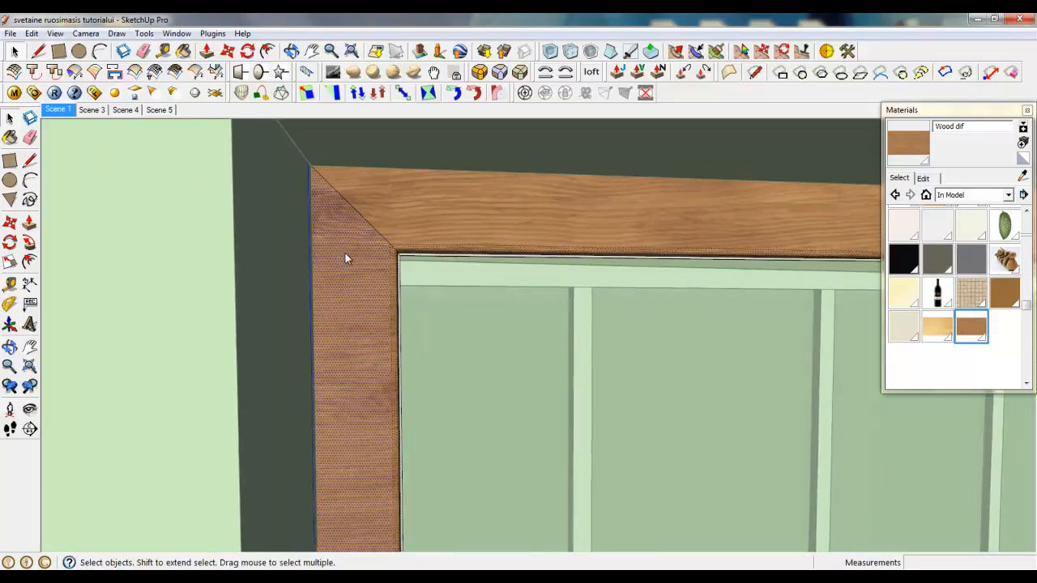
right_click(347, 256)
mouse_move(388, 429)
click(496, 424)
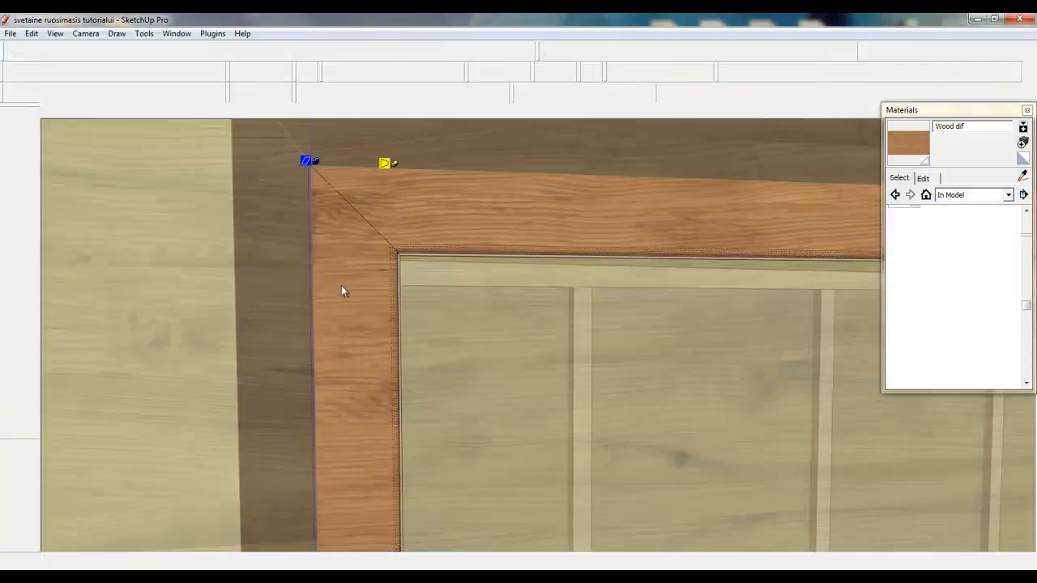
right_click(340, 286)
mouse_move(363, 340)
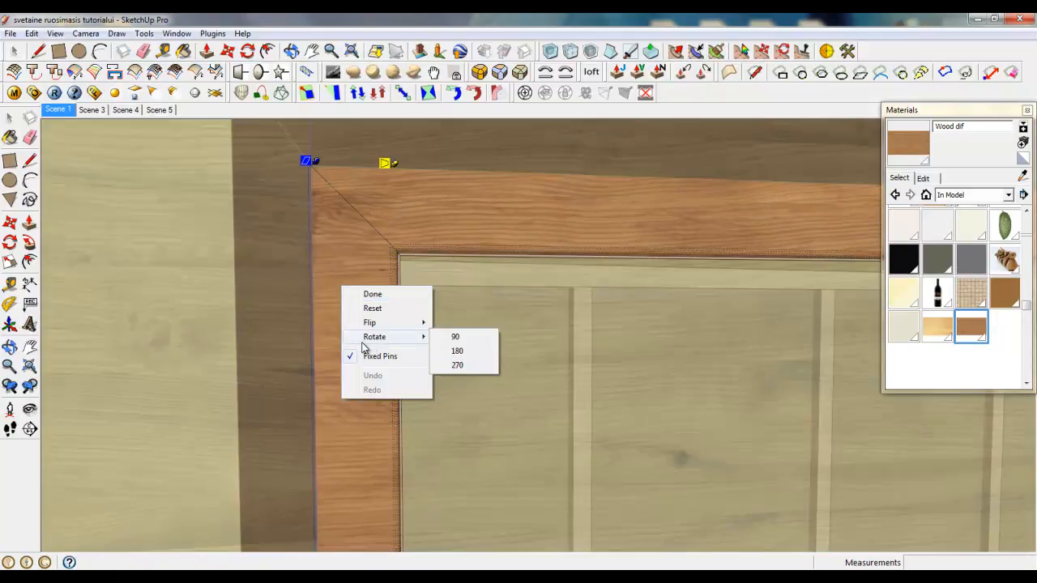
click(438, 337)
scroll(392, 183, down, 6)
right_click(394, 230)
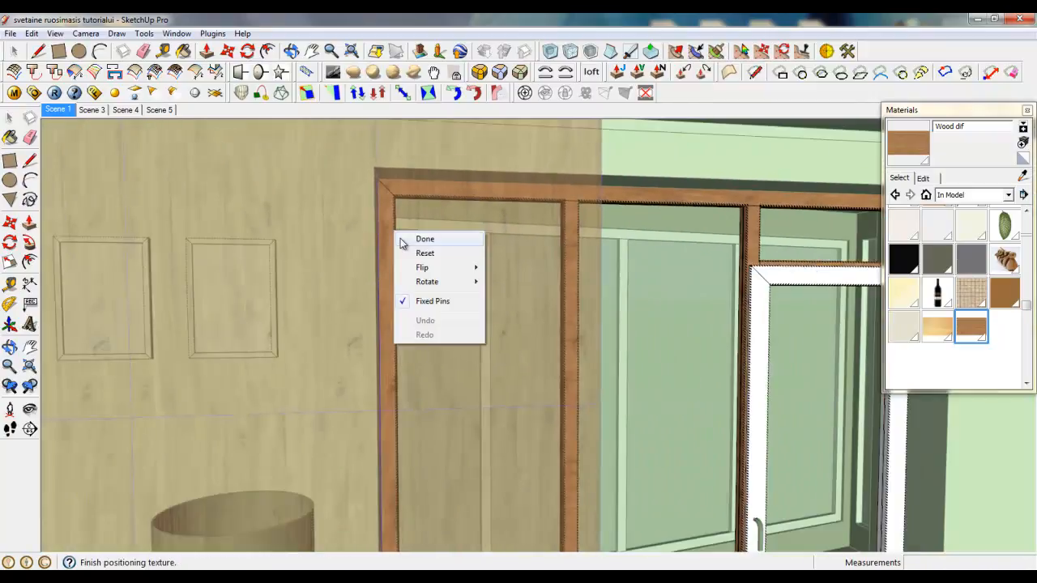
click(401, 238)
Step: Sample the rotated wood texture and paint it onto the window frame's other vertical members
click(1022, 176)
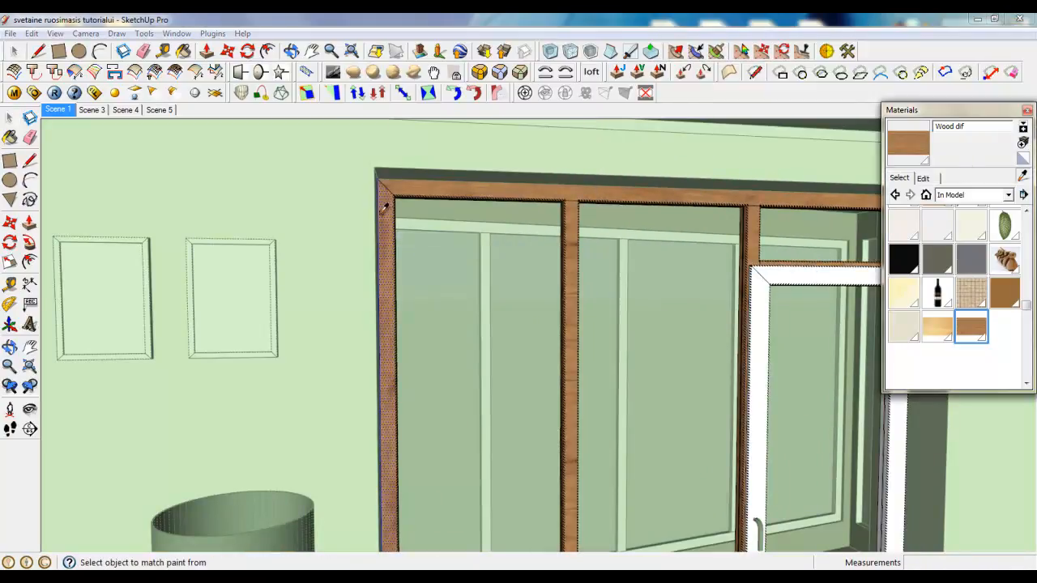
scroll(429, 214, down, 3)
scroll(654, 207, up, 6)
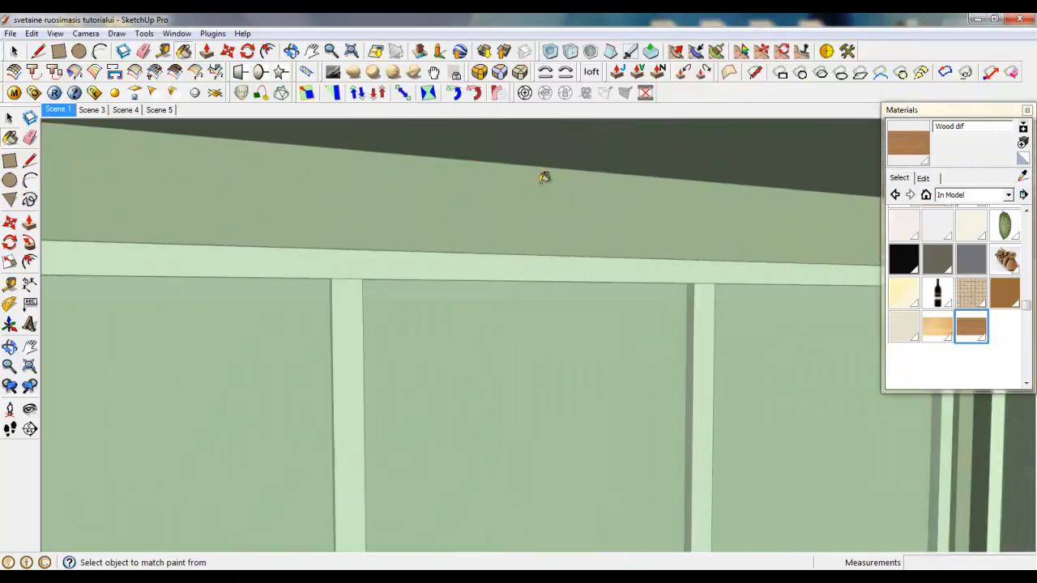
scroll(446, 235, down, 2)
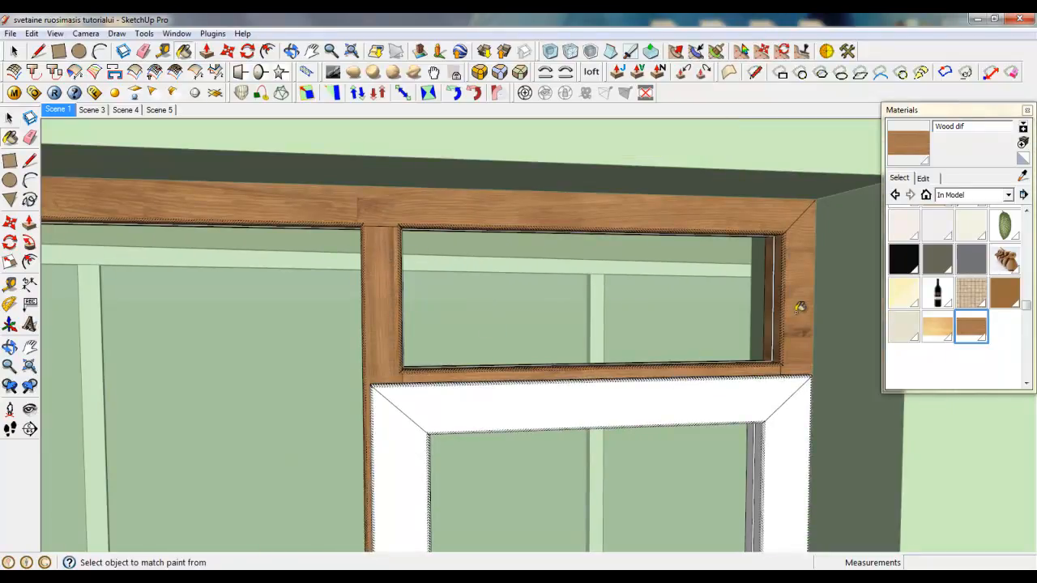
scroll(798, 307, down, 6)
scroll(670, 484, up, 5)
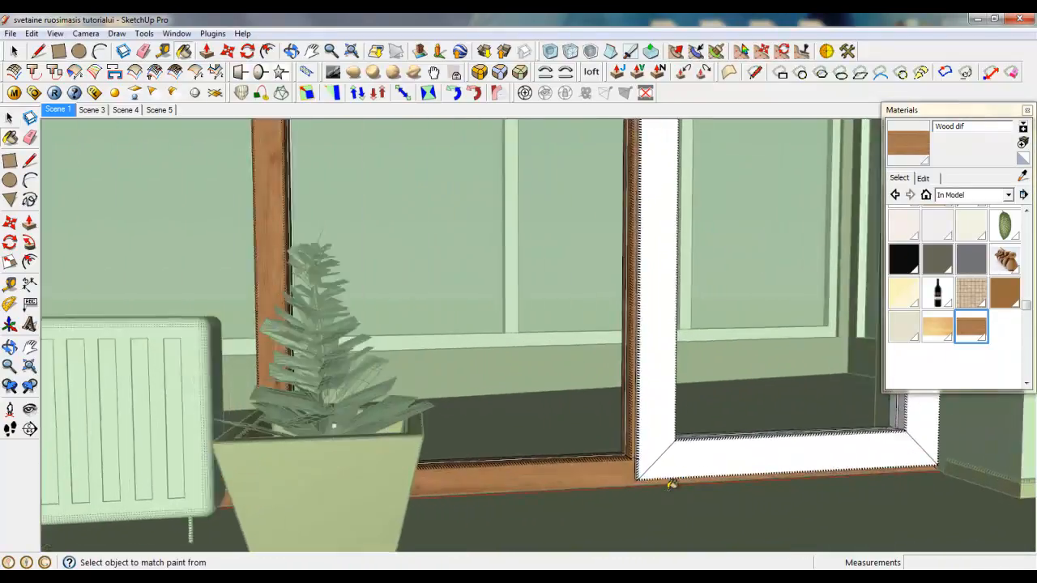
scroll(670, 485, down, 5)
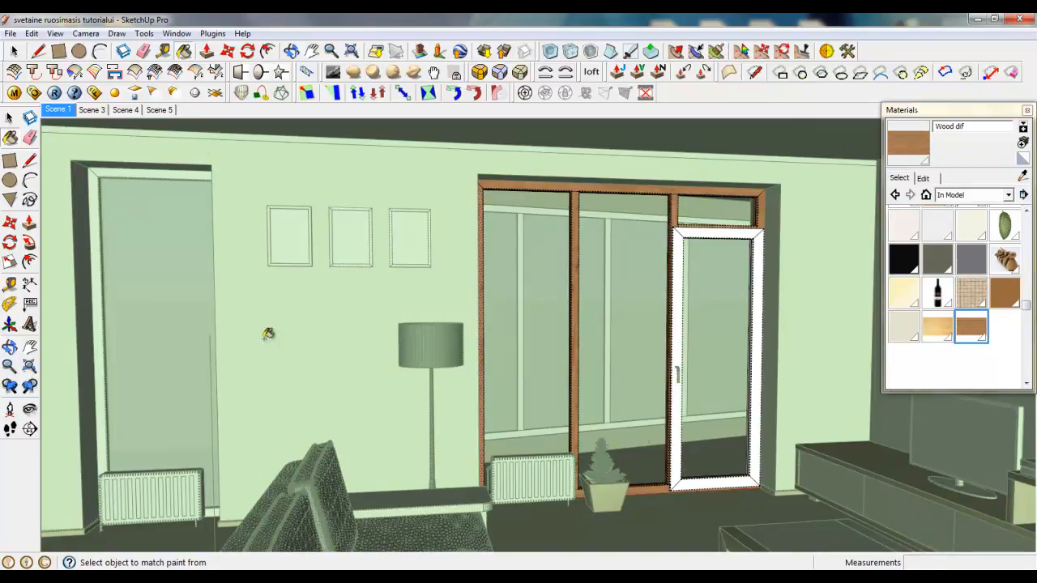
Step: Stop editing the balcony window frame's group and clear the wall selection
click(14, 52)
right_click(304, 201)
click(323, 210)
right_click(326, 171)
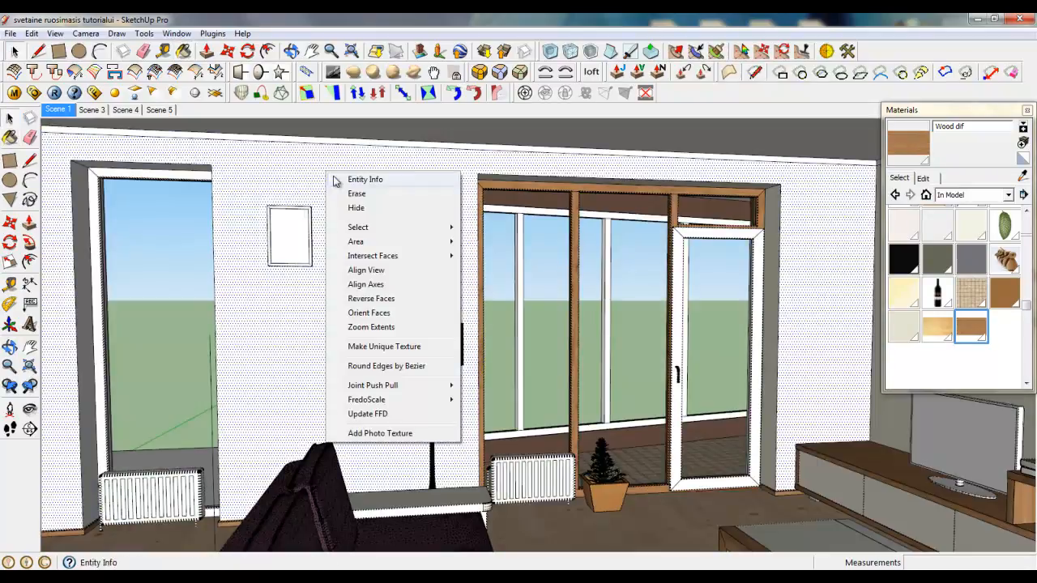
click(708, 511)
scroll(996, 470, up, 4)
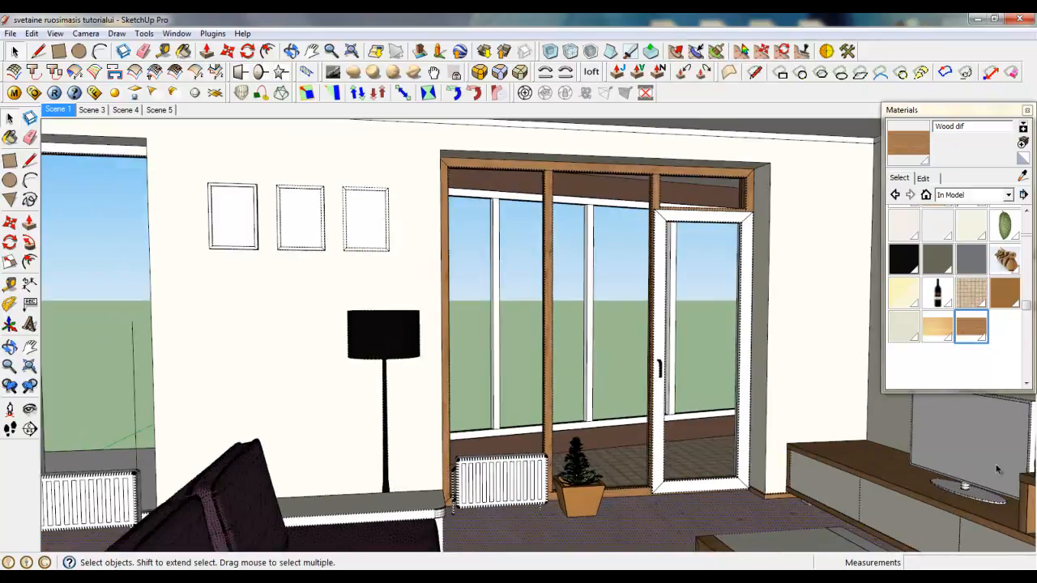
Step: Open the TV's nested groups on the low cabinet for editing and select its front screen face
scroll(629, 362, down, 3)
scroll(769, 405, up, 4)
middle_drag(699, 458, 912, 486)
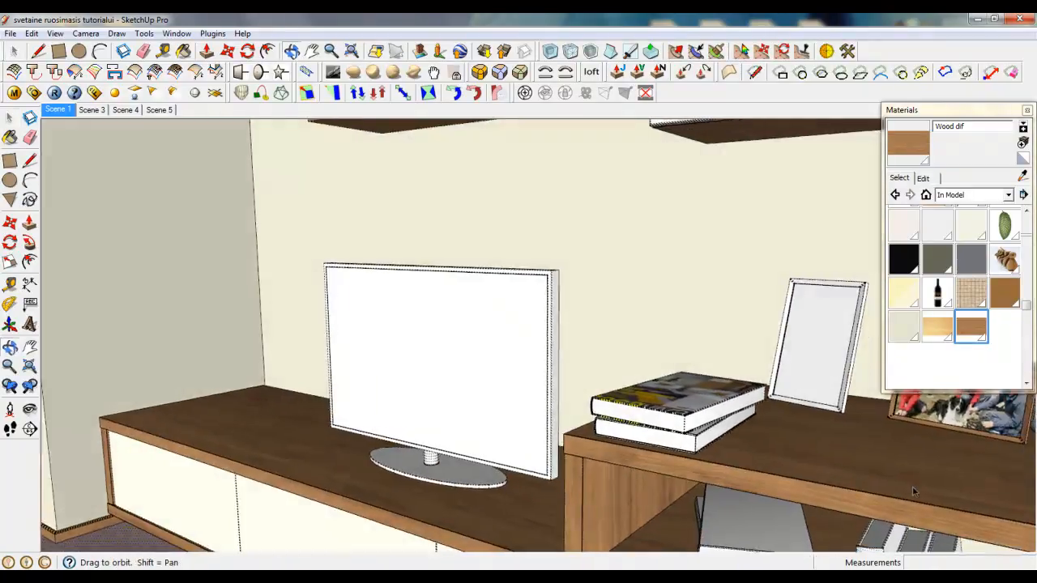
scroll(912, 486, down, 3)
scroll(461, 380, up, 5)
click(466, 367)
middle_drag(466, 371, 666, 368)
double_click(665, 368)
click(878, 364)
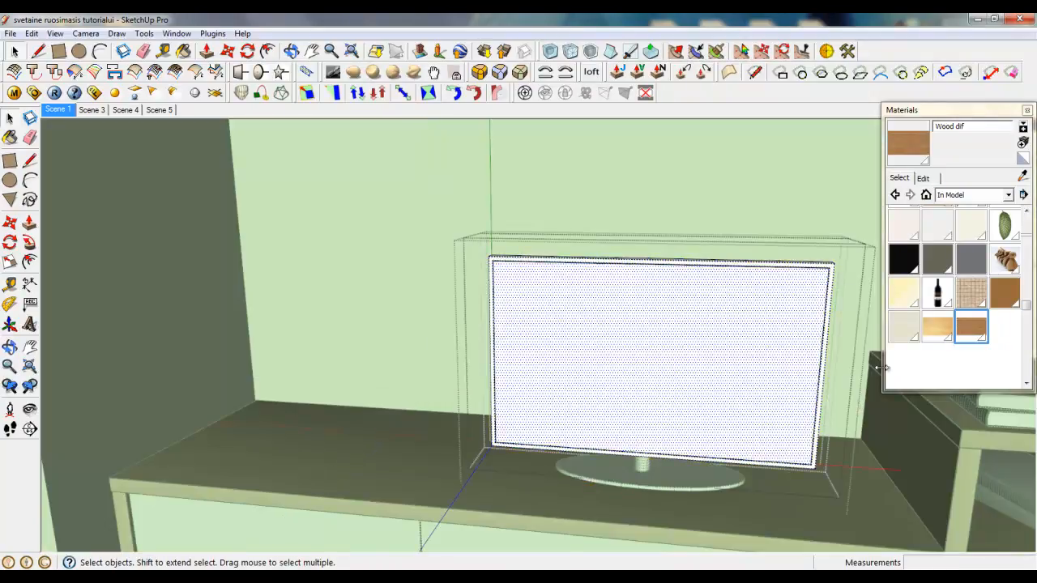
scroll(878, 365, up, 2)
scroll(959, 473, up, 2)
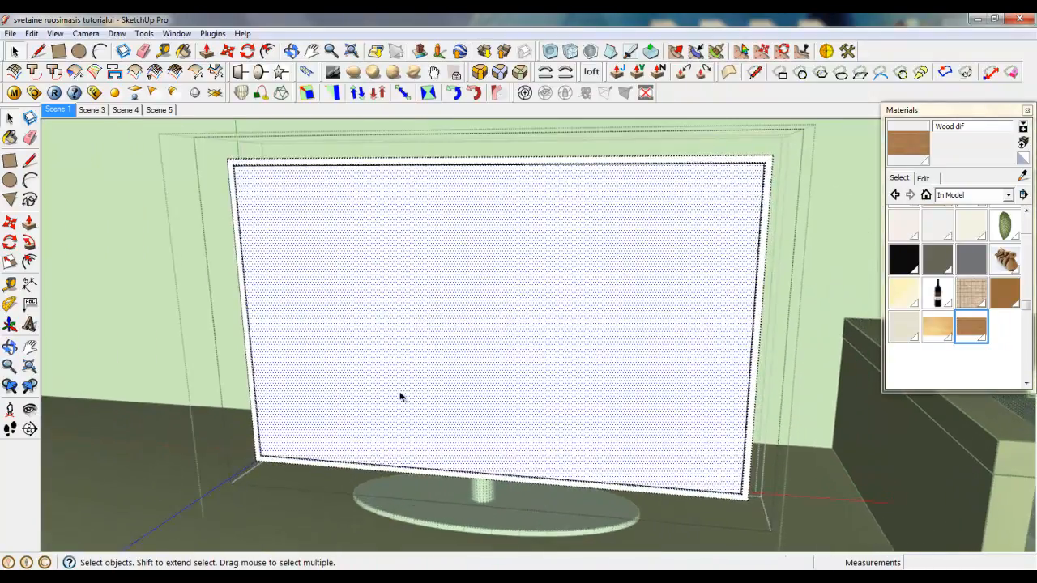
scroll(510, 435, down, 2)
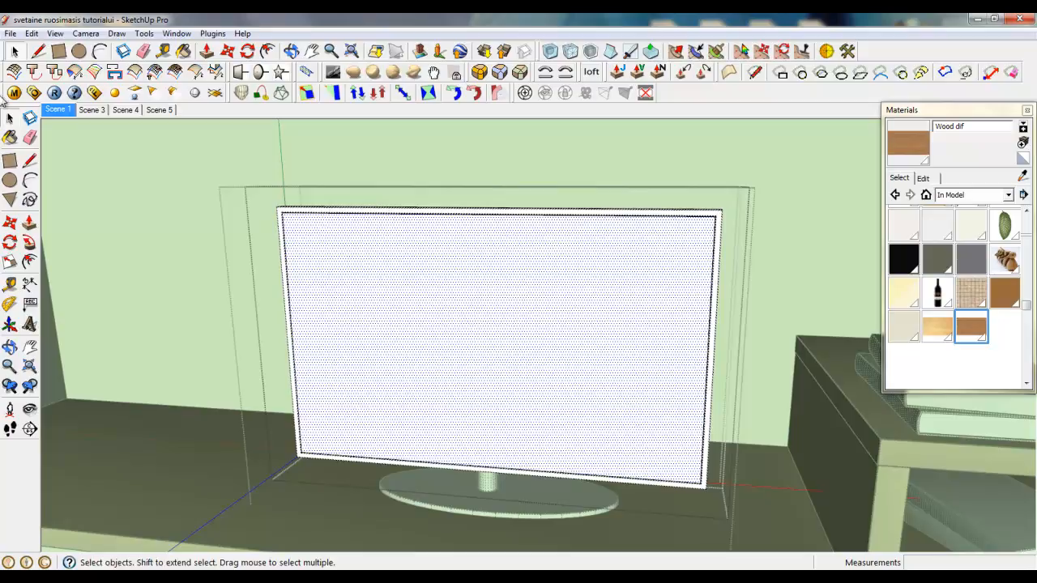
Step: Import the LG_LCD_TV_LH20 image as a texture and place it from the lower corner of the TV's front screen face
click(10, 34)
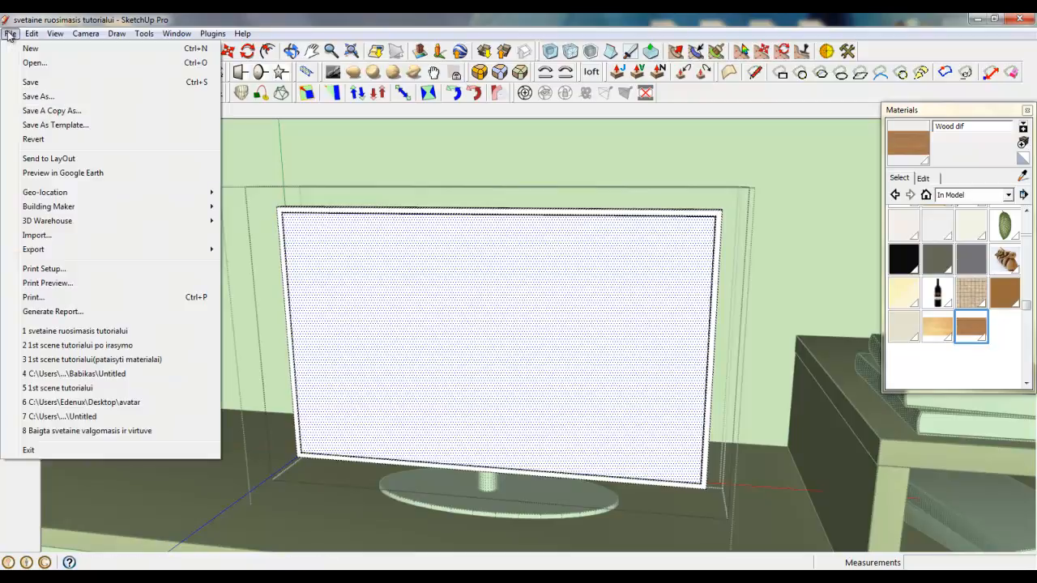
click(36, 236)
drag(638, 230, 639, 316)
click(500, 298)
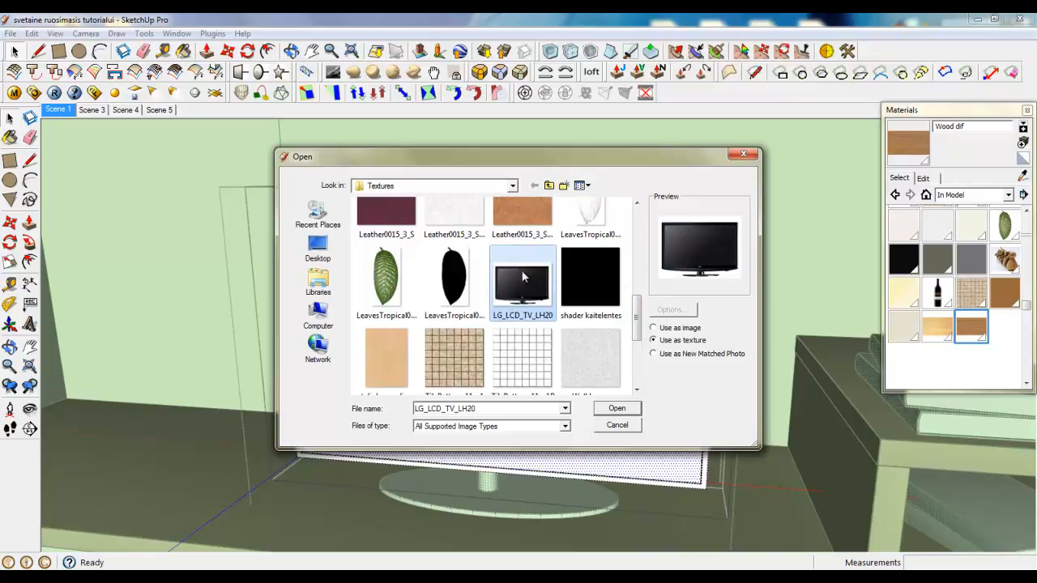
click(616, 408)
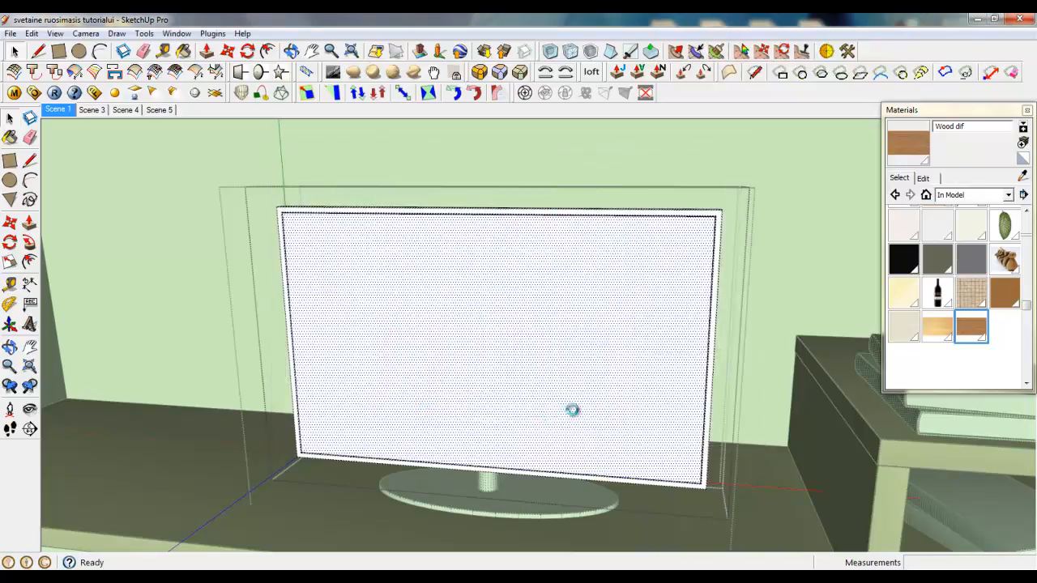
click(319, 442)
scroll(520, 323, down, 4)
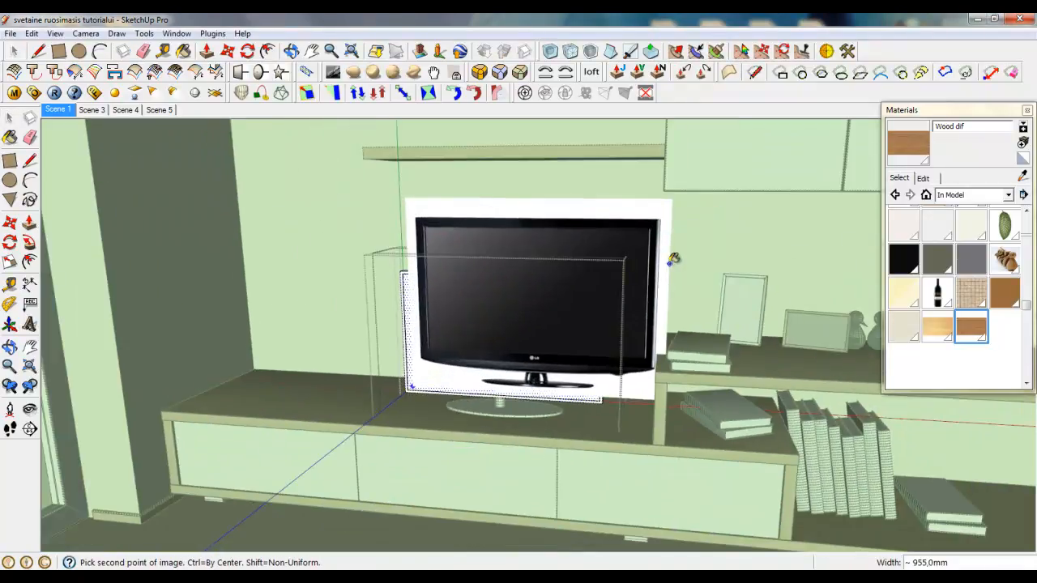
click(683, 259)
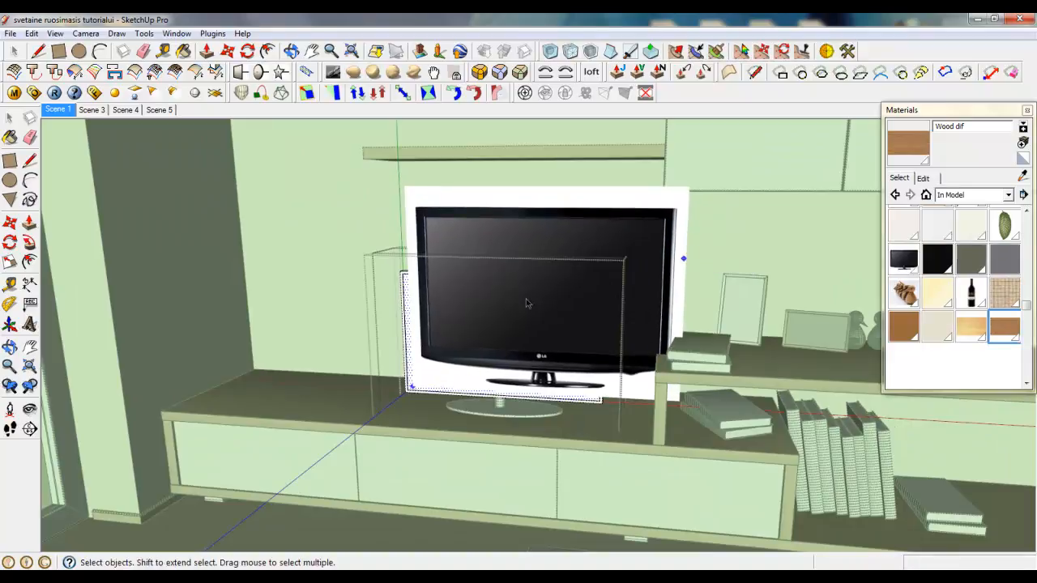
Step: Reposition the TV image texture so that only its dark screen area covers the TV's front face, and finish positioning it
right_click(475, 327)
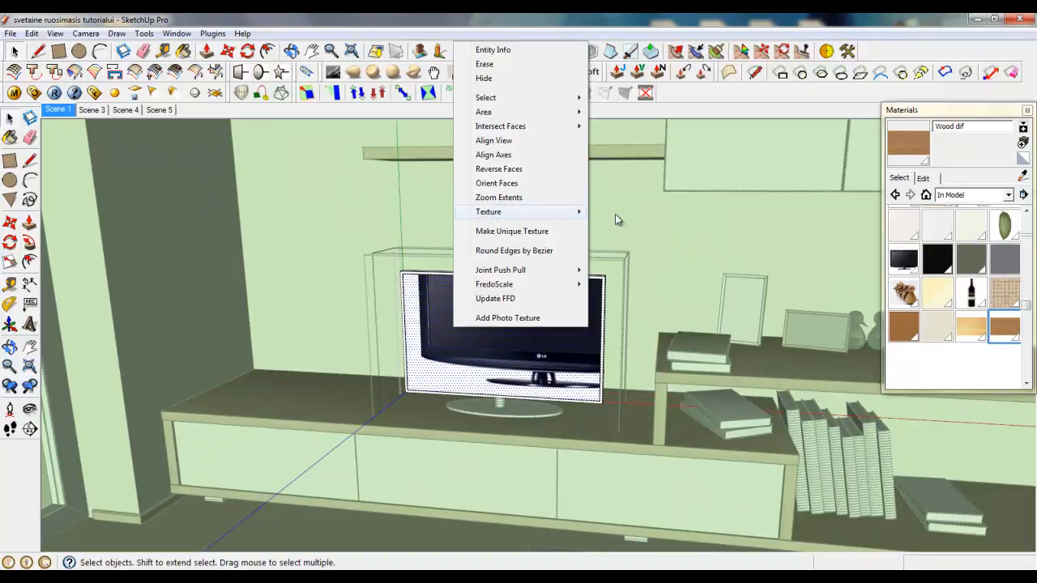
mouse_move(567, 212)
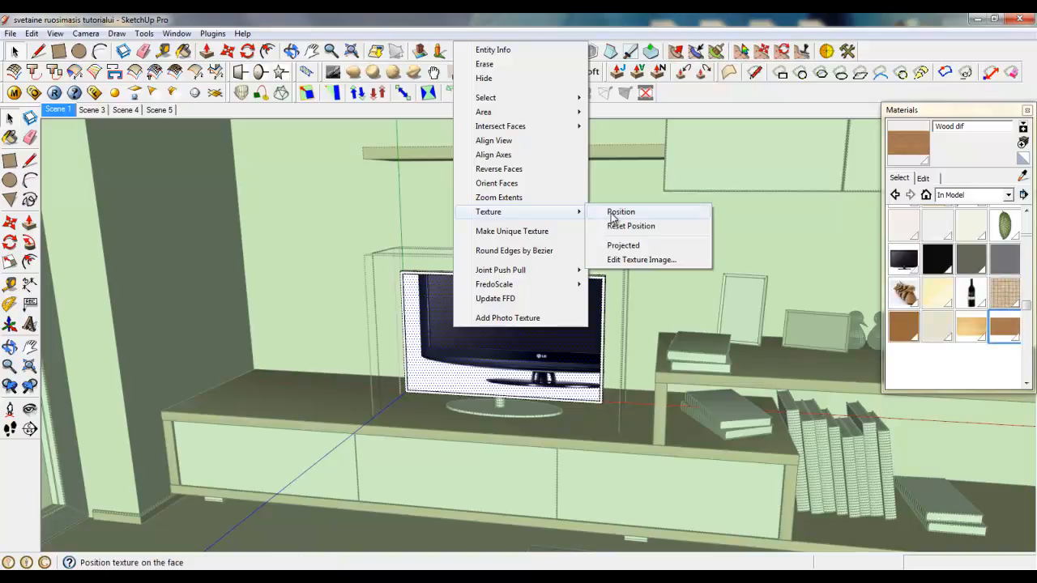
click(617, 212)
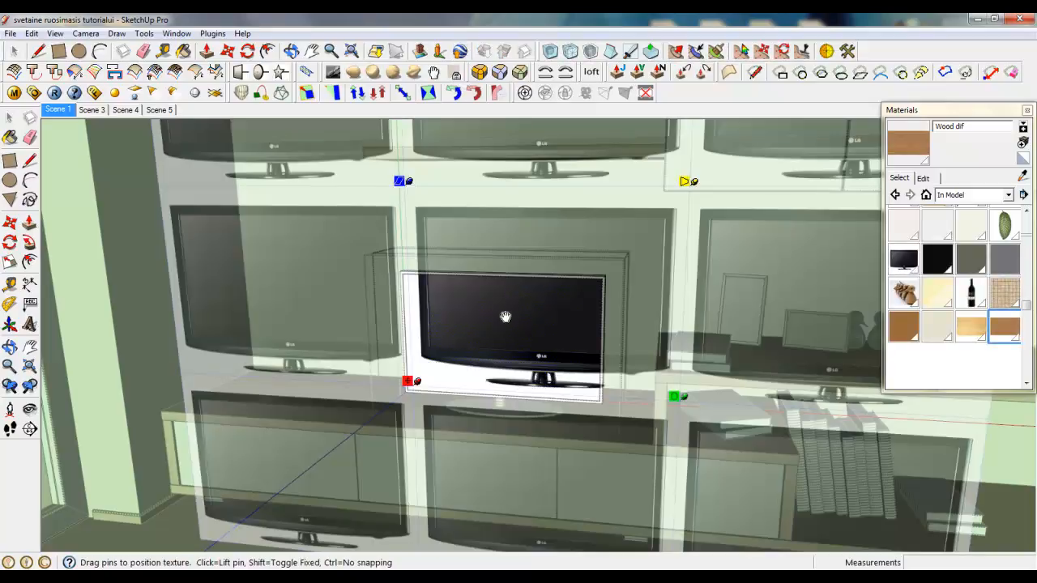
drag(497, 308, 482, 358)
right_click(481, 358)
click(450, 370)
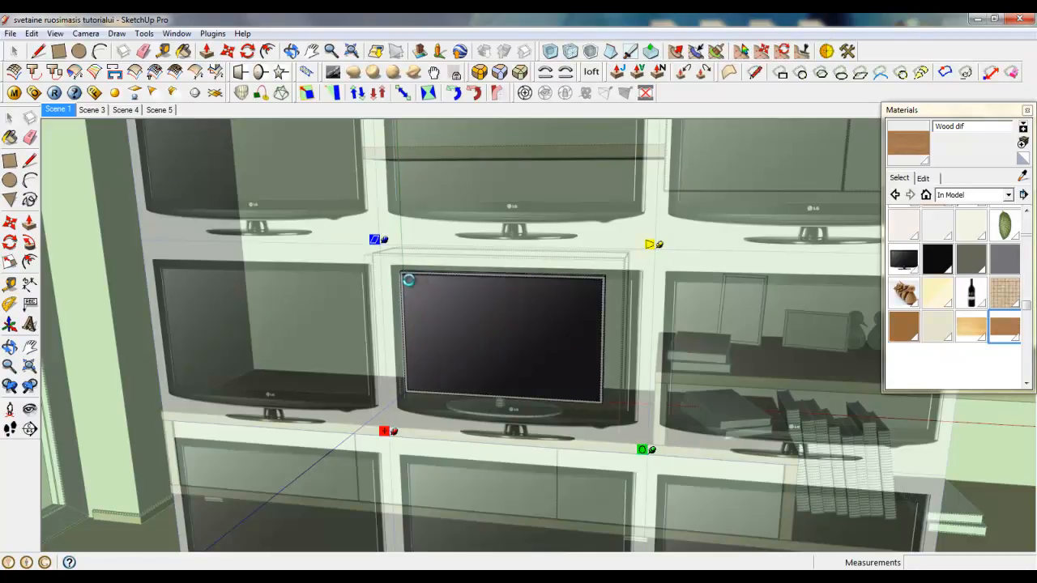
key(Return)
scroll(470, 302, up, 4)
scroll(352, 278, up, 5)
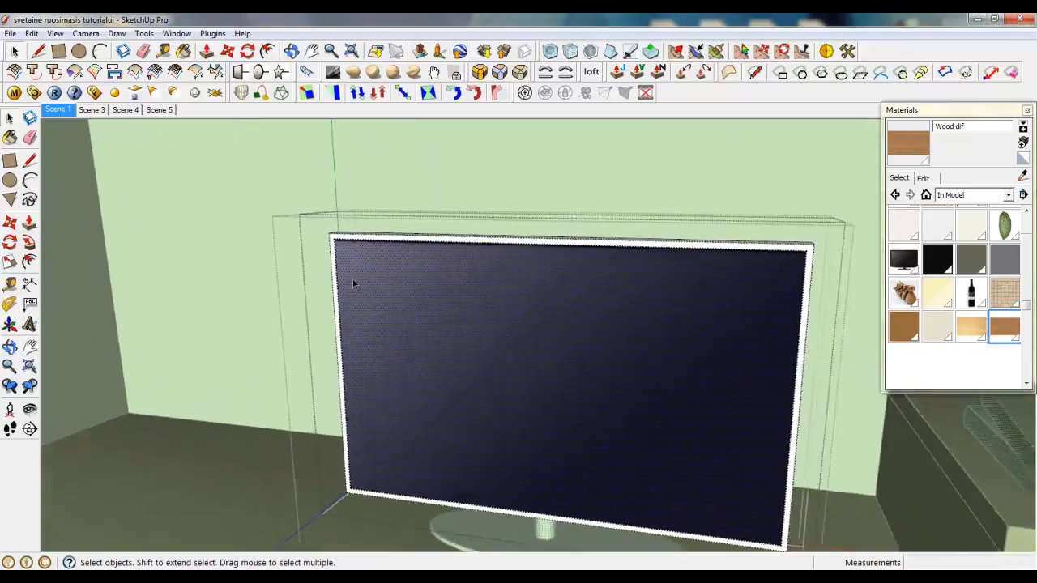
scroll(429, 255, down, 5)
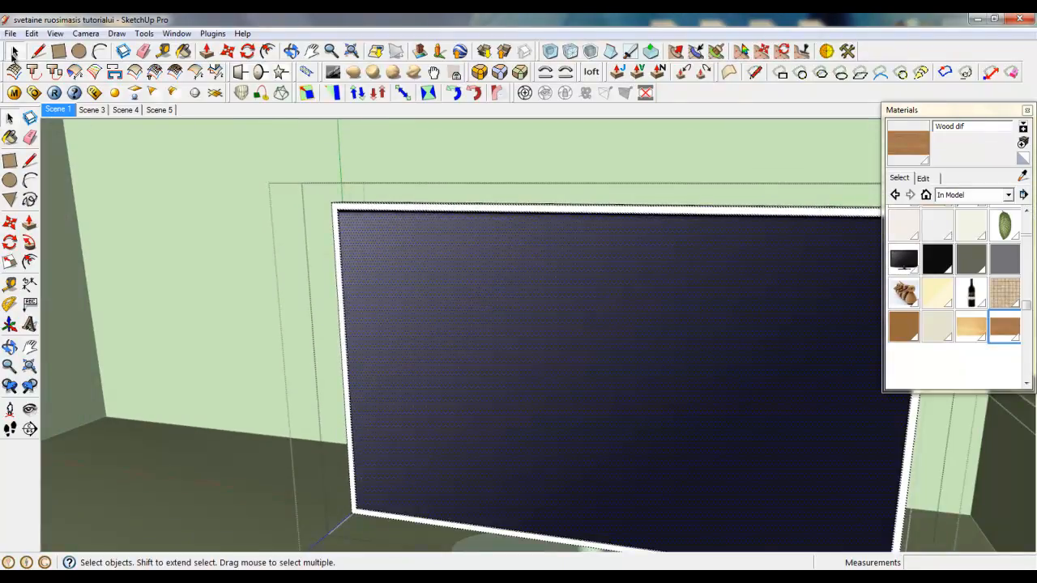
Step: Add a reflection layer to the LG_LCD_TV_LH20 material in the V-Ray Material Editor
click(14, 91)
drag(379, 439, 378, 481)
right_click(293, 488)
mouse_move(388, 348)
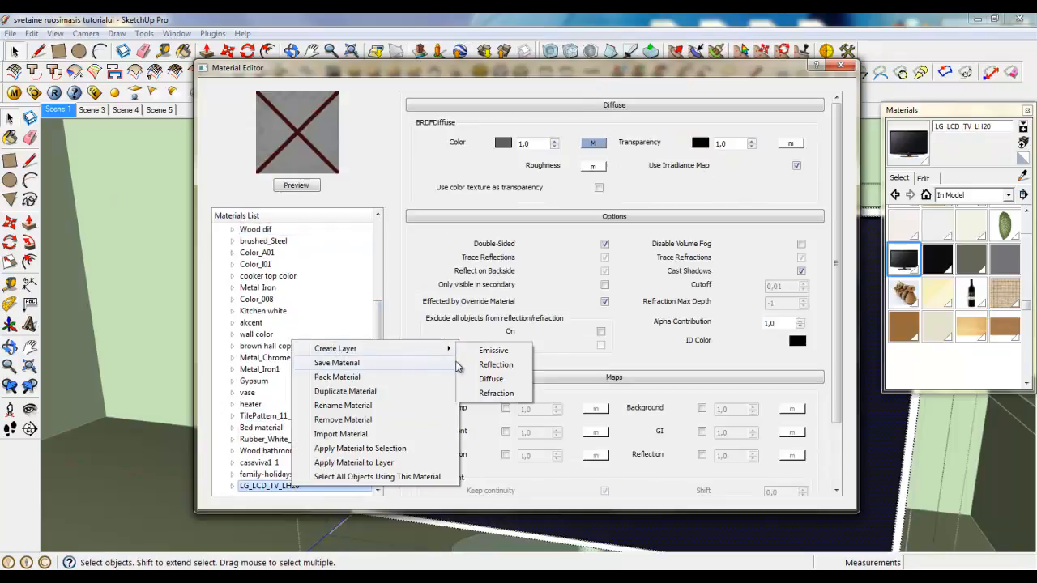
click(493, 363)
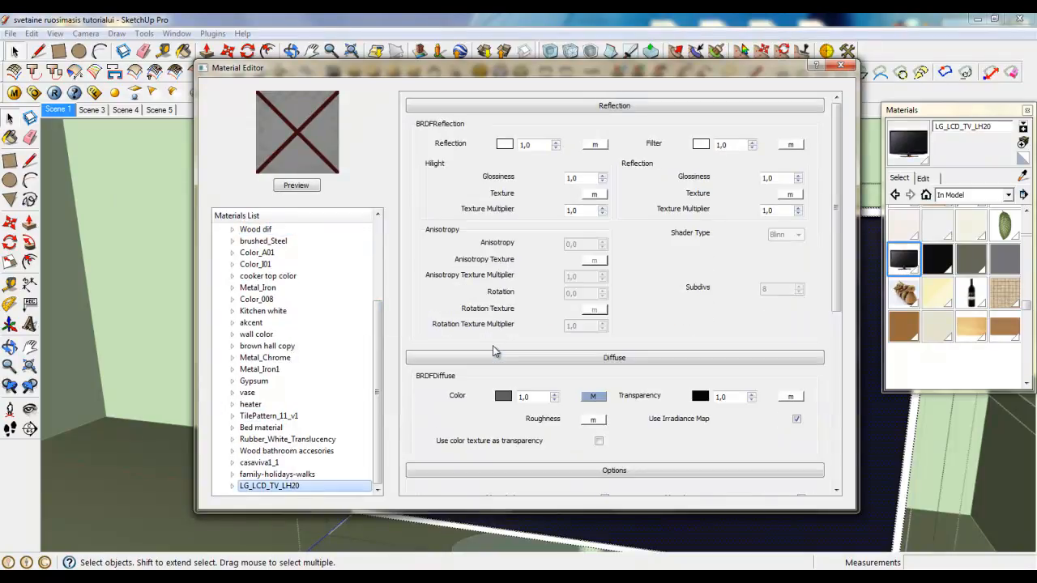
Step: Assign a TexFresnel map to the TV material's reflection, setting its IOR to 1,35 and changing its refract IOR
click(593, 145)
click(302, 235)
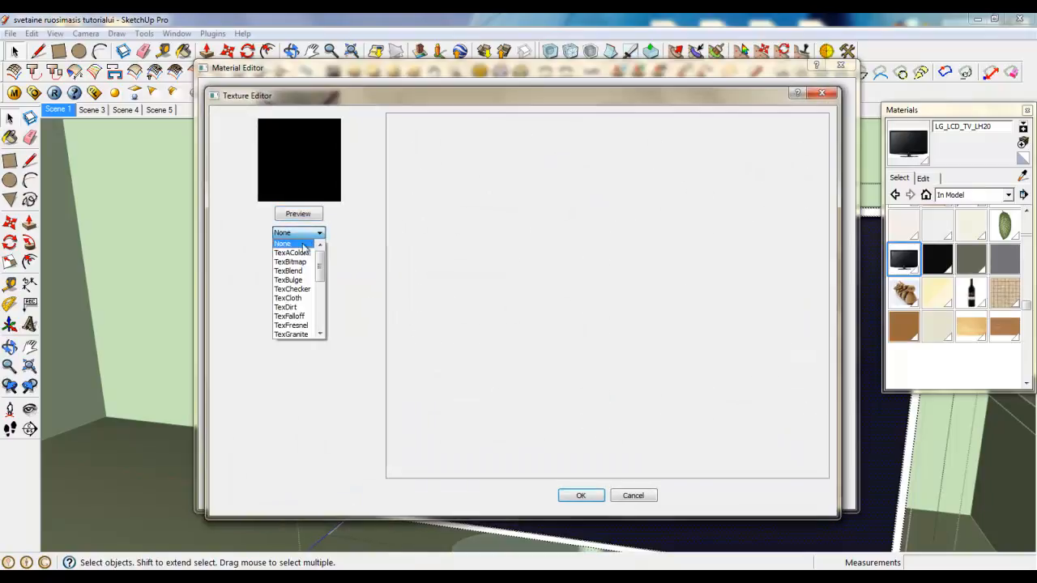
click(293, 324)
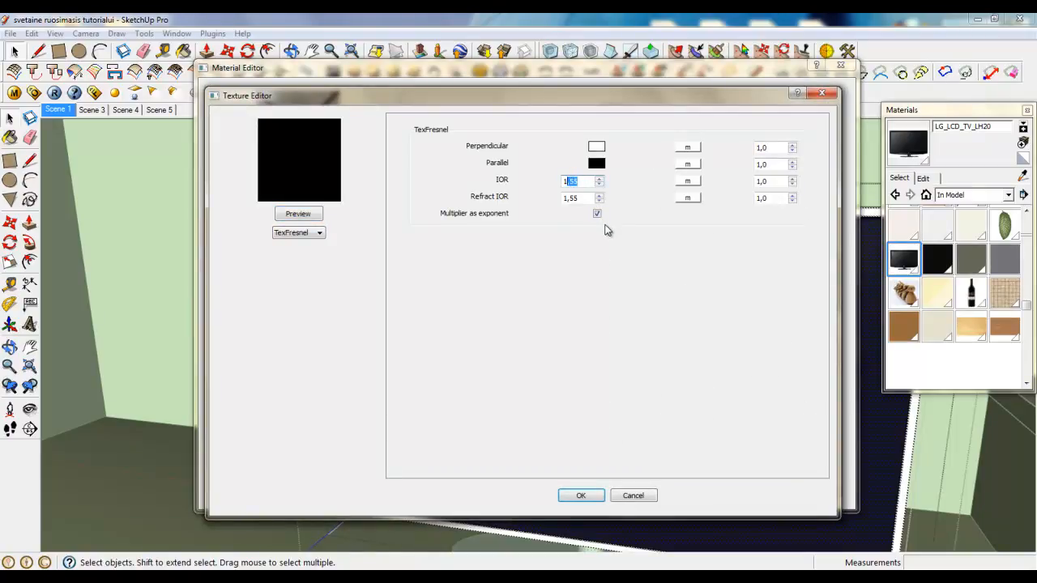
text(1,)
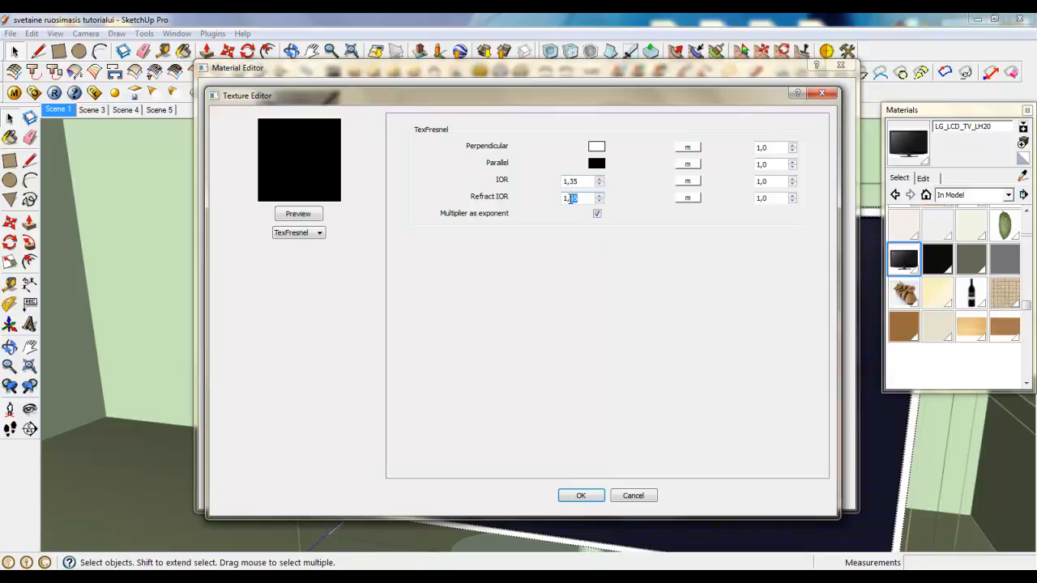
text(1,)
click(580, 494)
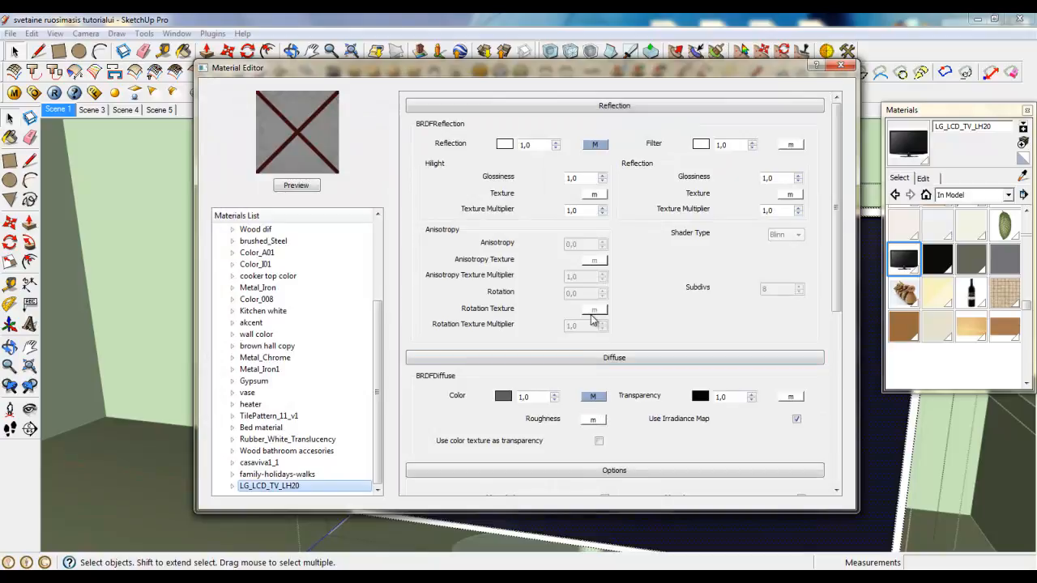
Step: Set the TV material's highlight and reflection glossiness to 0,25, the shader type to Phong and the subdivs to 60, and close the editor
drag(584, 178, 523, 177)
drag(774, 178, 750, 185)
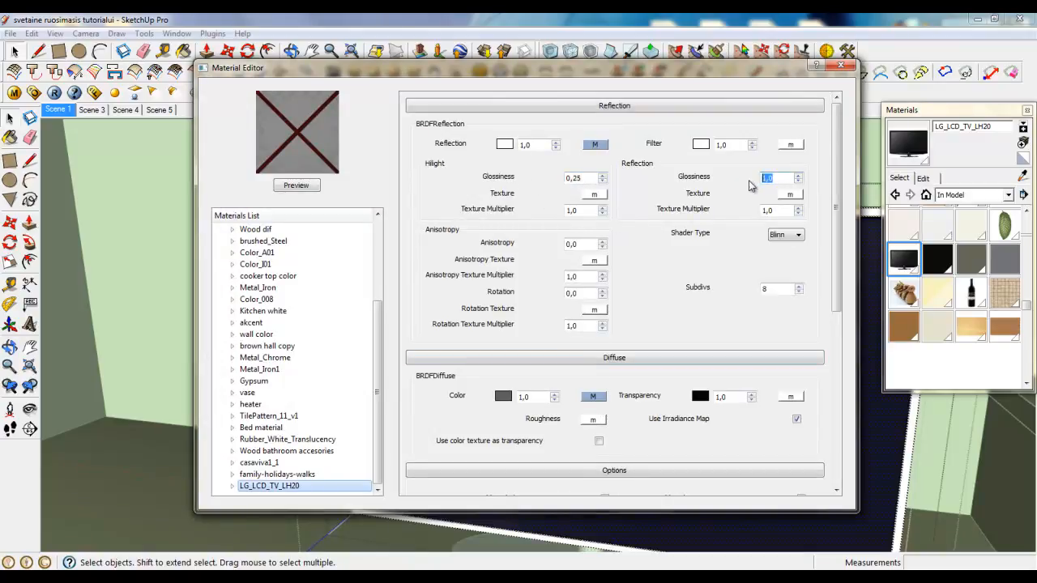
text(0,25)
click(788, 234)
click(779, 255)
click(762, 289)
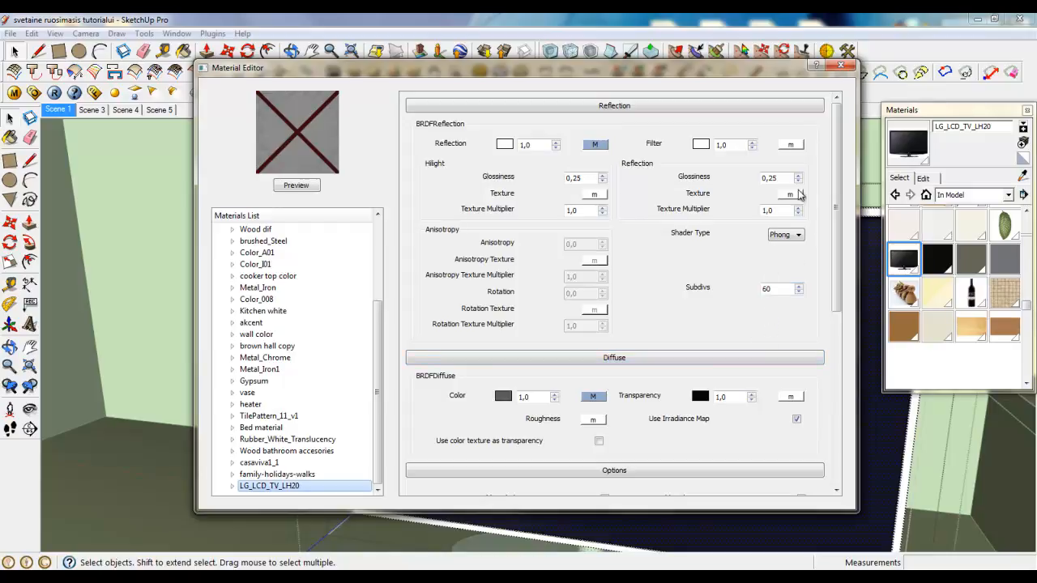
click(843, 66)
Step: Return to the Scene 1 view and stop editing the TV's nested groups
middle_drag(568, 253, 401, 248)
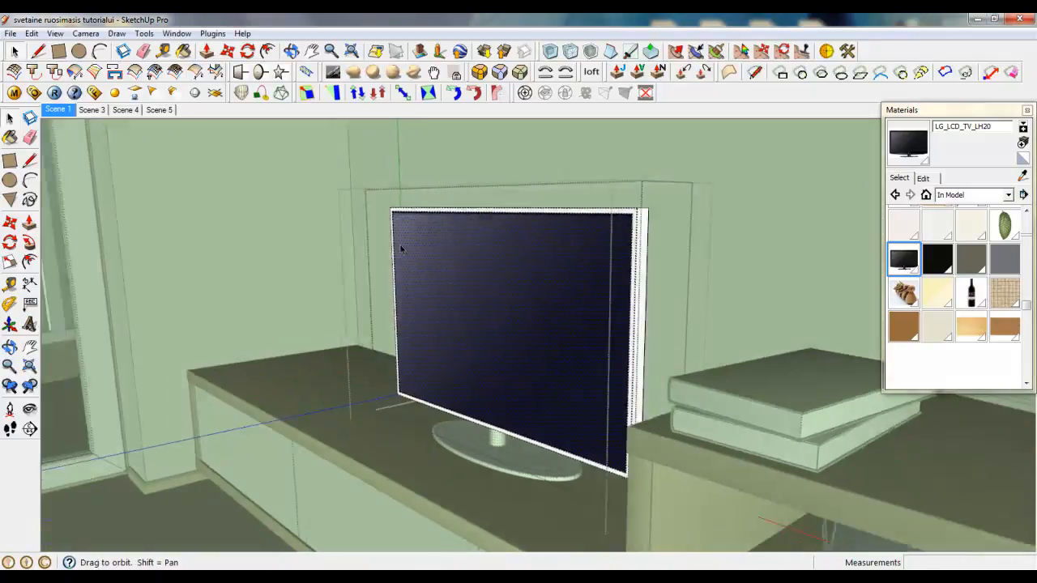
scroll(653, 234, down, 5)
click(55, 110)
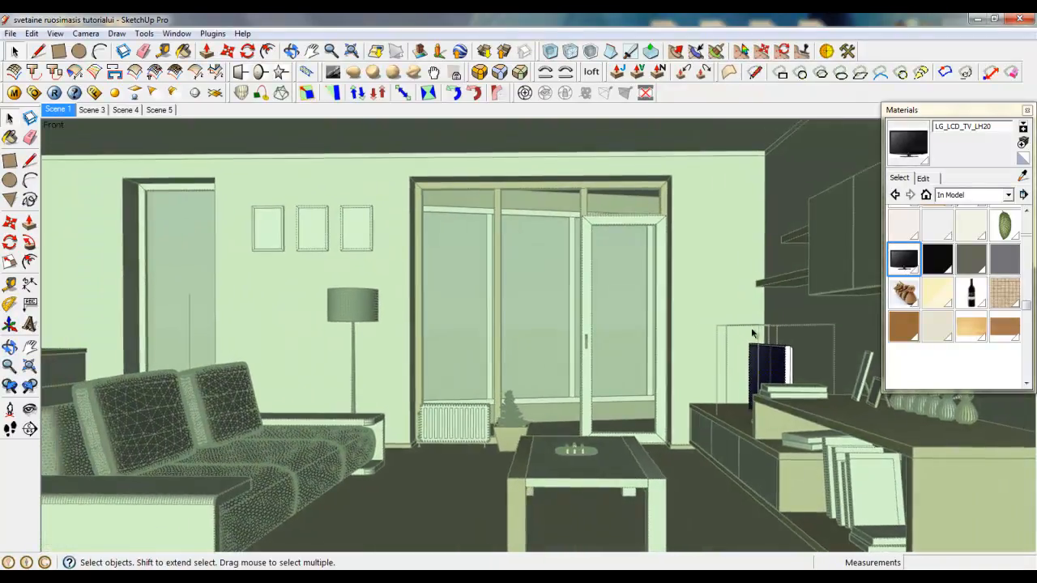
right_click(712, 300)
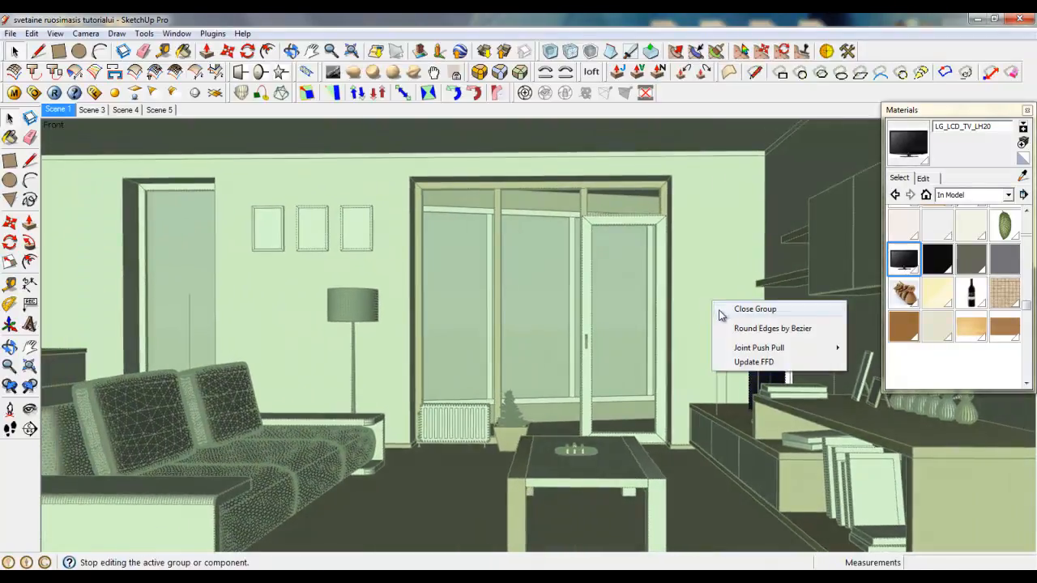
click(718, 308)
right_click(700, 310)
click(710, 315)
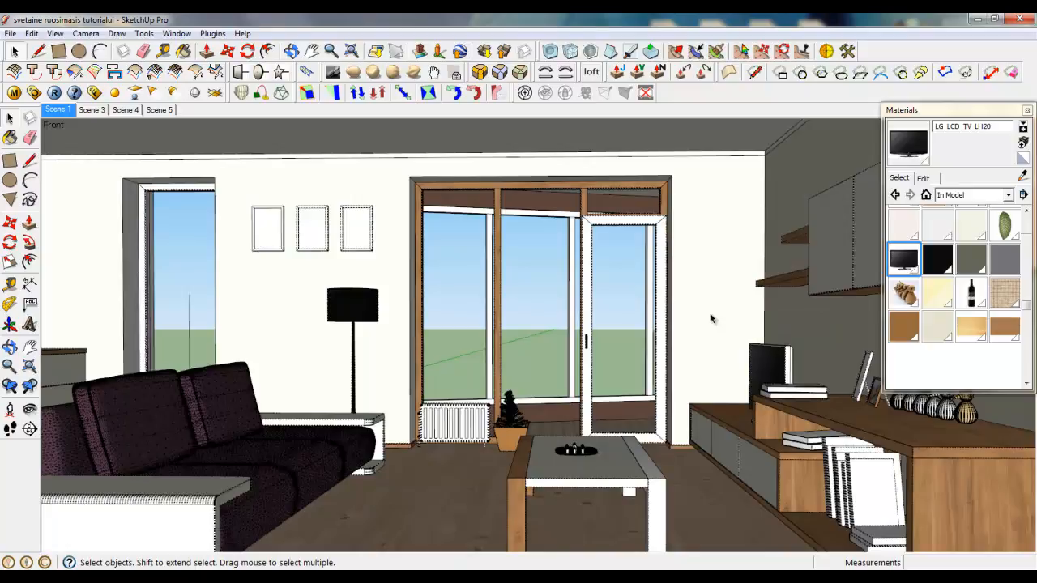
Step: Open the TV's groups, select the whole casing around the screen and paint it with the cooker top color material
scroll(800, 351, up, 6)
double_click(728, 338)
triple_click(728, 338)
middle_drag(689, 326, 793, 354)
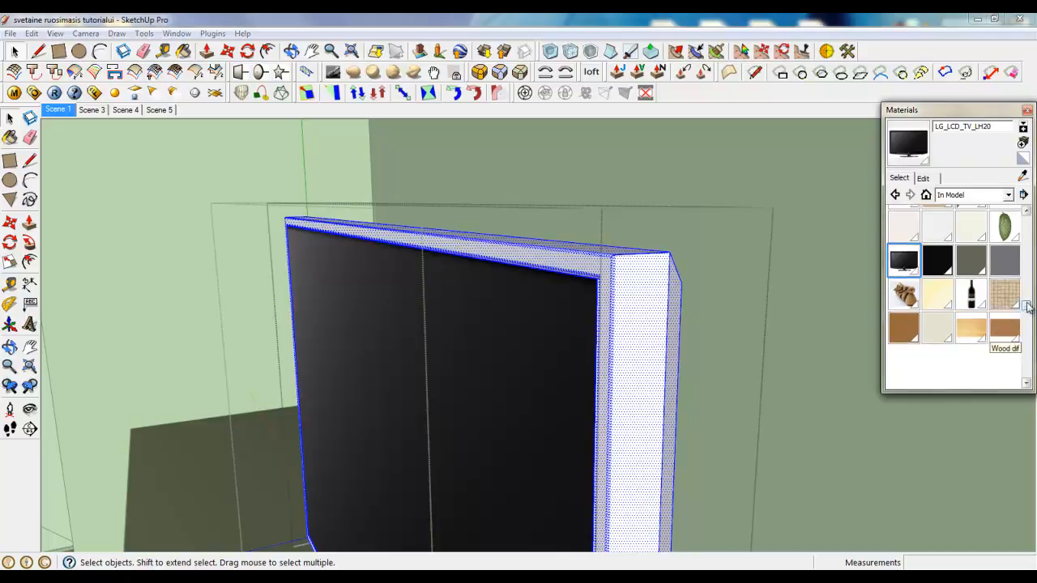
scroll(1004, 291, up, 3)
click(972, 248)
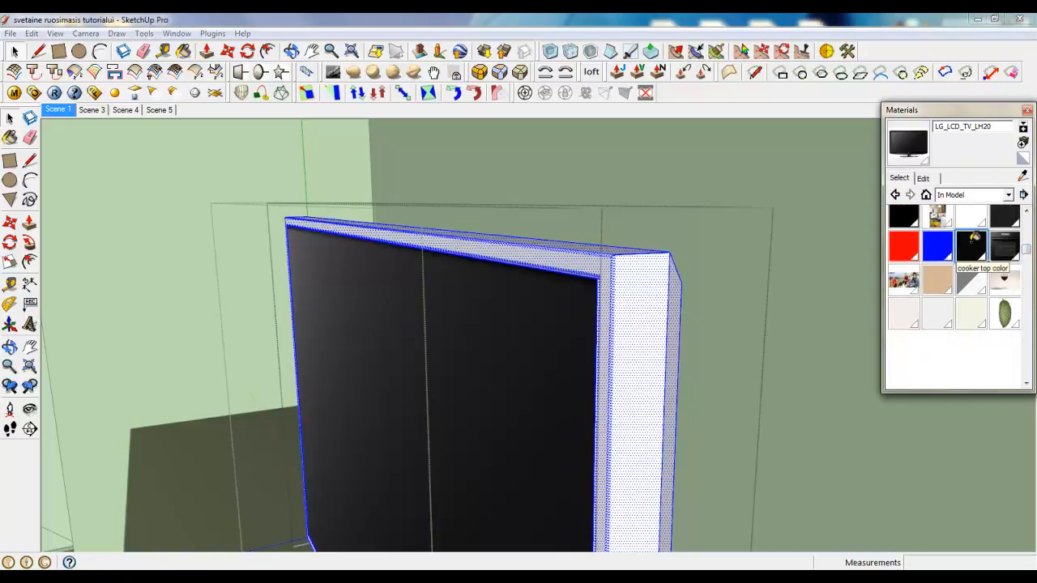
click(649, 272)
scroll(680, 204, down, 5)
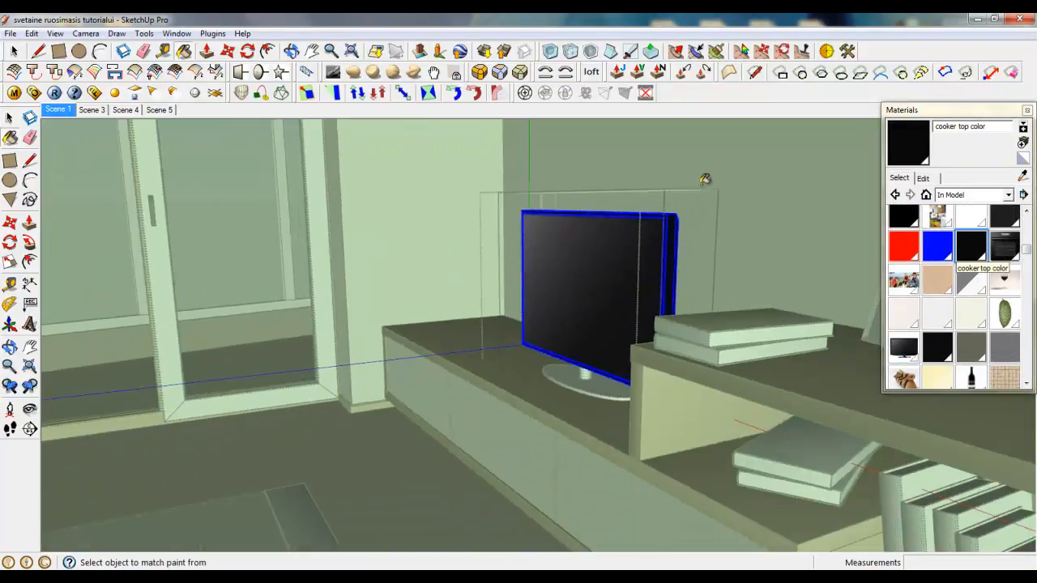
Step: Paint the TV's oval stand and its neck with the cooker top color material and close the TV's group
scroll(515, 350, up, 4)
key(space)
middle_drag(640, 365, 686, 426)
scroll(690, 425, up, 4)
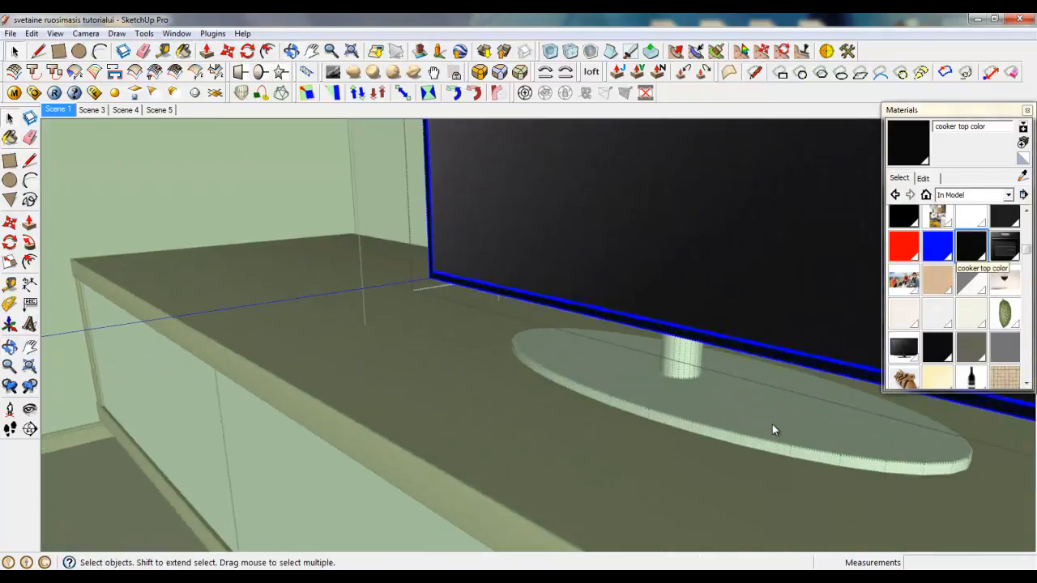
triple_click(772, 424)
click(977, 252)
click(744, 374)
scroll(352, 283, down, 2)
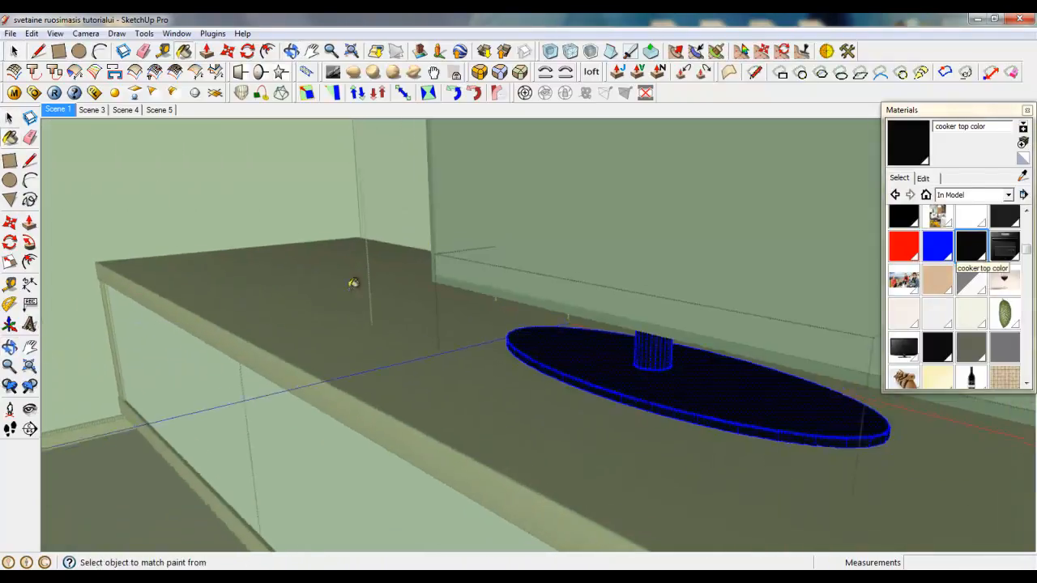
right_click(343, 292)
click(381, 296)
scroll(391, 300, down, 4)
scroll(390, 301, down, 5)
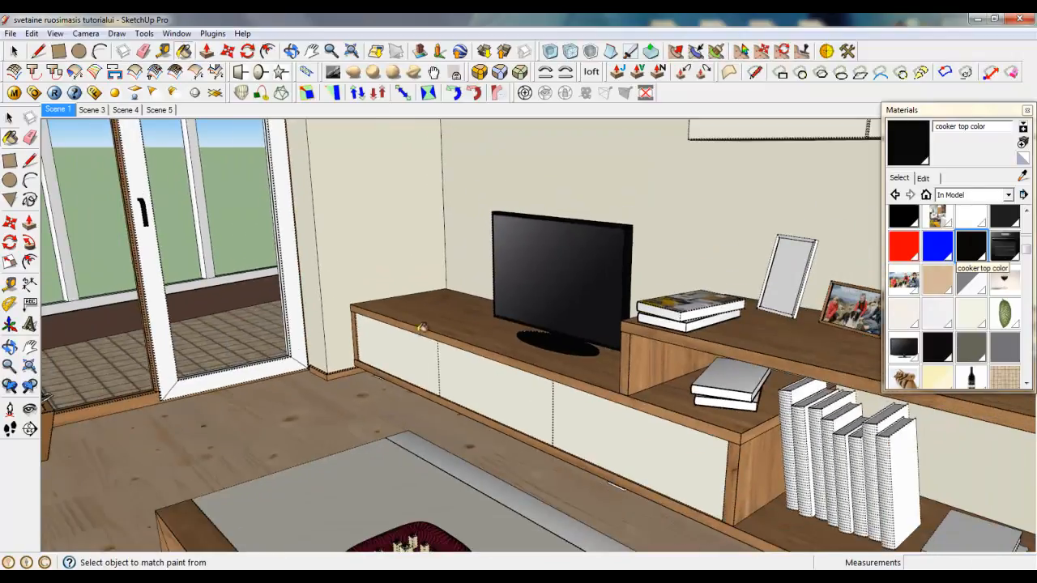
Step: Look around the room from the TV cabinet past the balcony window to the hallway doors to examine the applied materials
click(29, 409)
drag(340, 390, 235, 394)
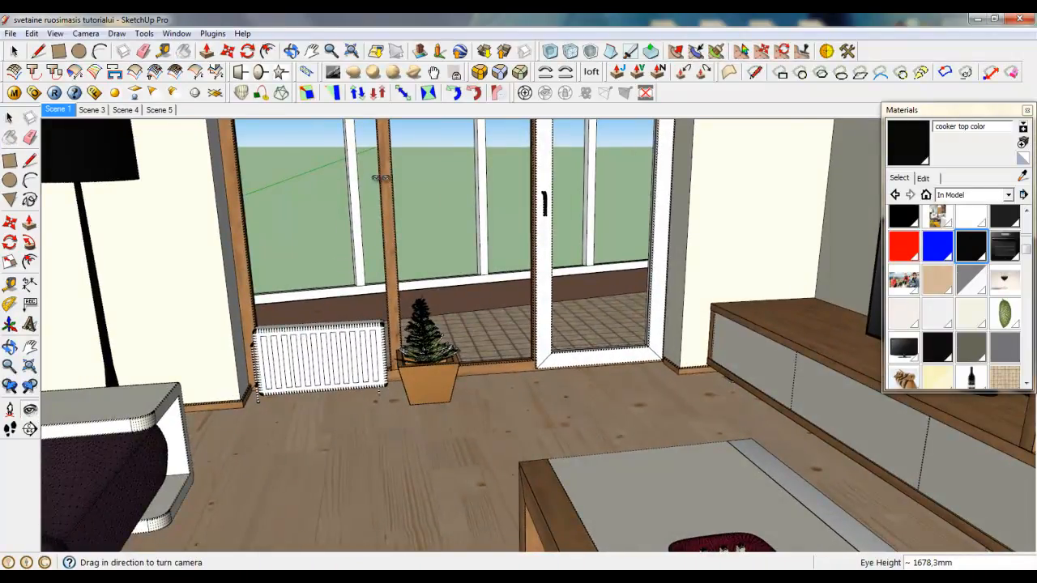
scroll(496, 294, up, 2)
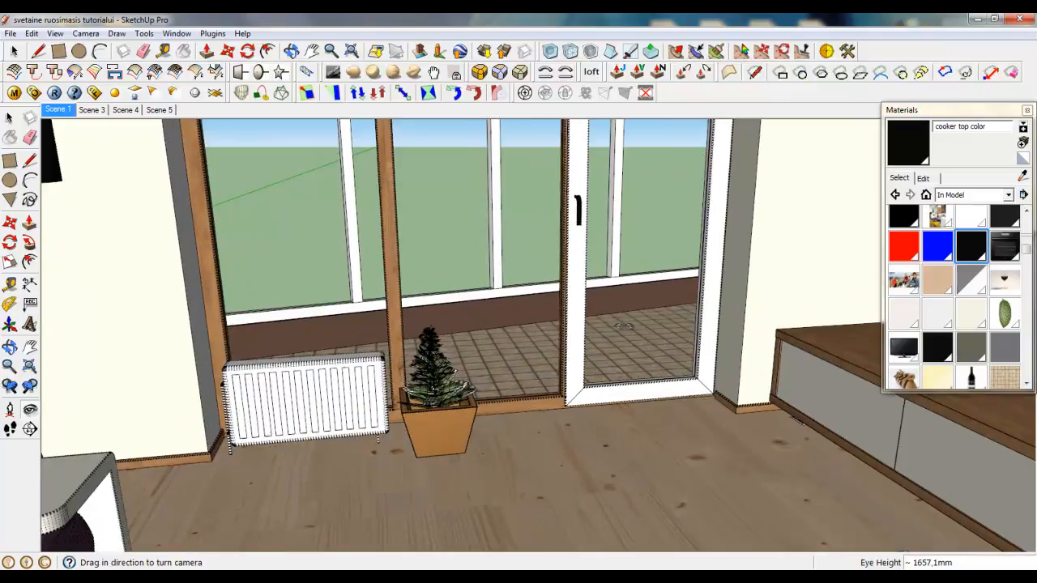
scroll(573, 460, down, 2)
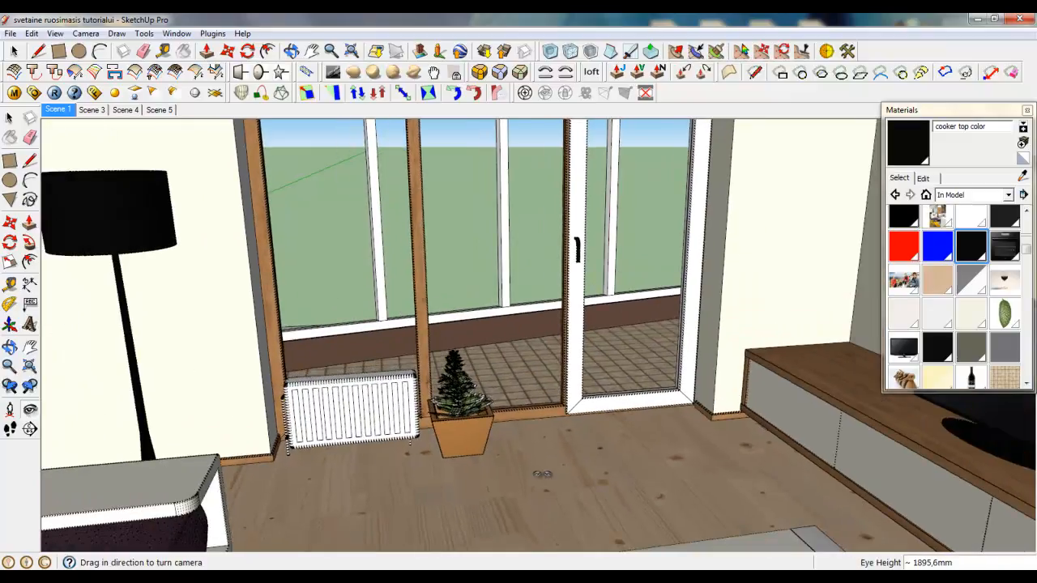
drag(543, 475, 492, 413)
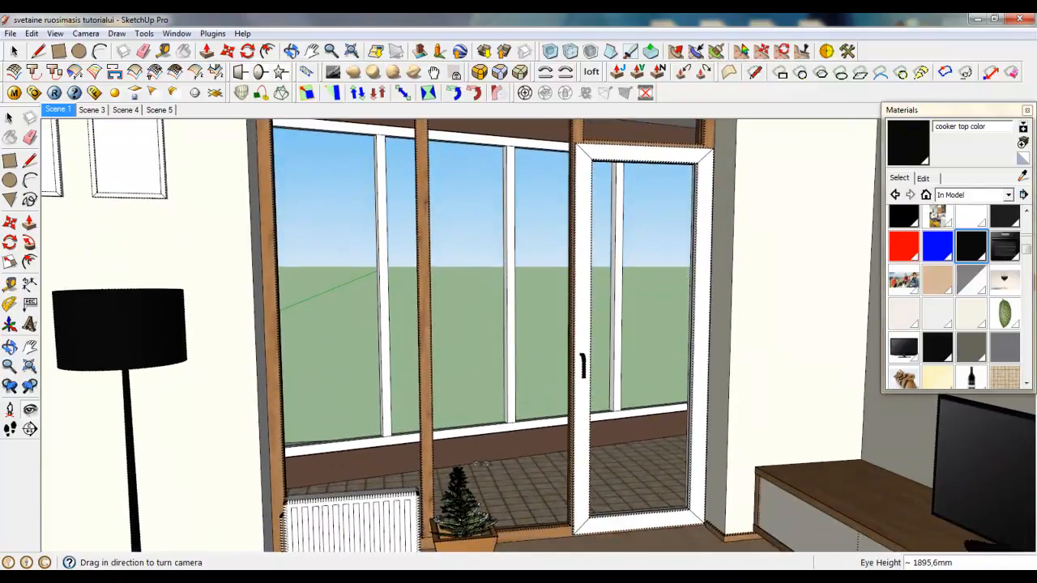
drag(330, 439, 976, 484)
drag(375, 434, 1028, 429)
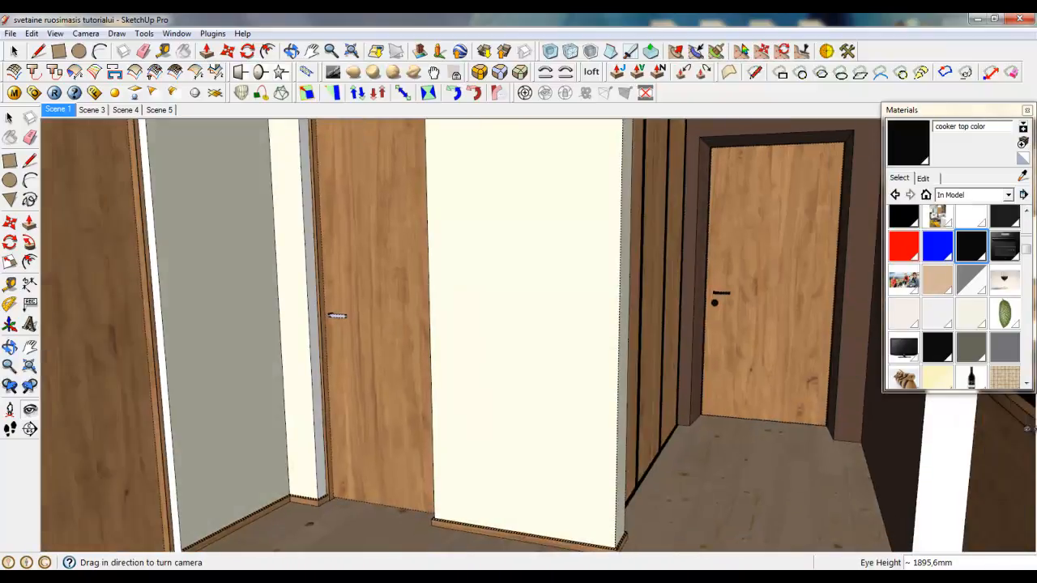
drag(542, 451, 662, 450)
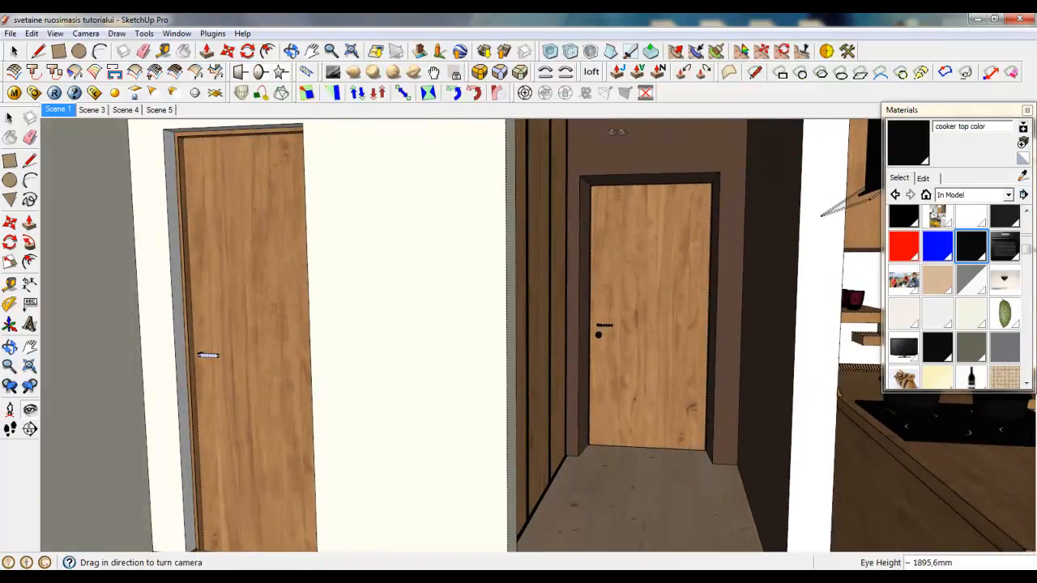
Step: Add a reflection layer to the TilePattern_11_v1 material of the balcony floor in the V-Ray material editor
drag(669, 401, 324, 429)
drag(673, 375, 76, 407)
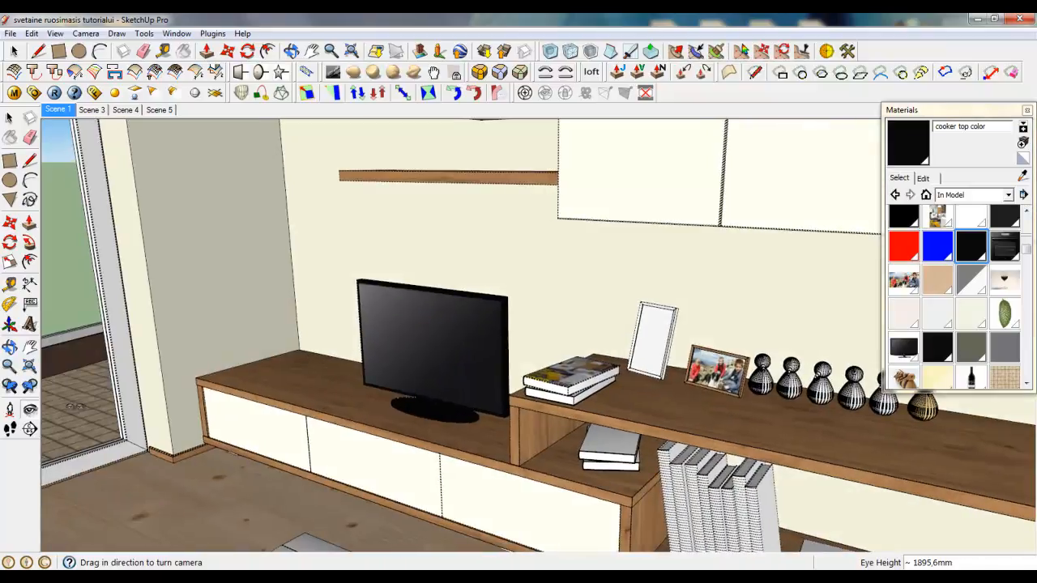
drag(517, 392, 93, 417)
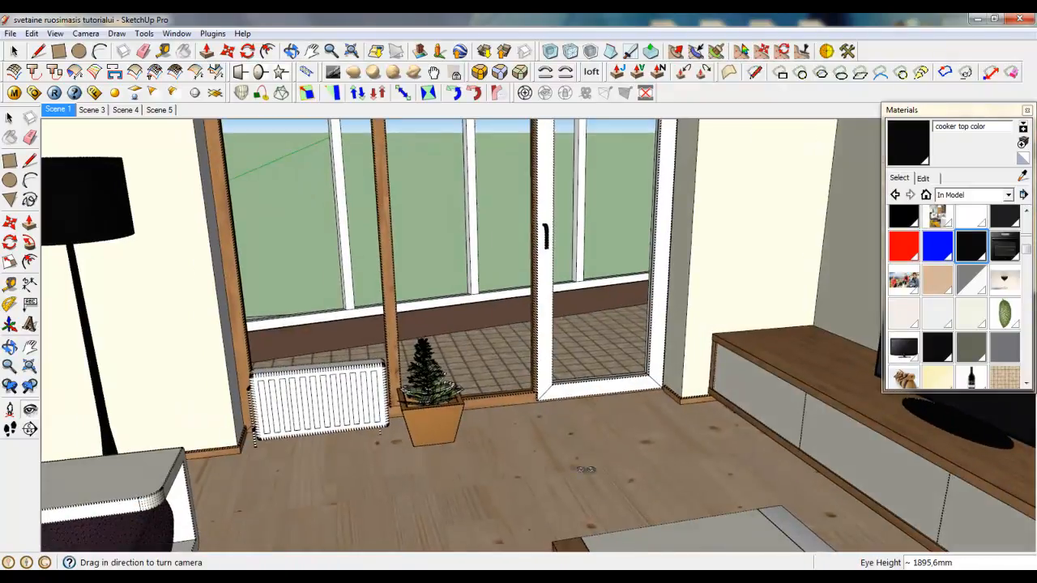
drag(585, 469, 564, 454)
click(14, 92)
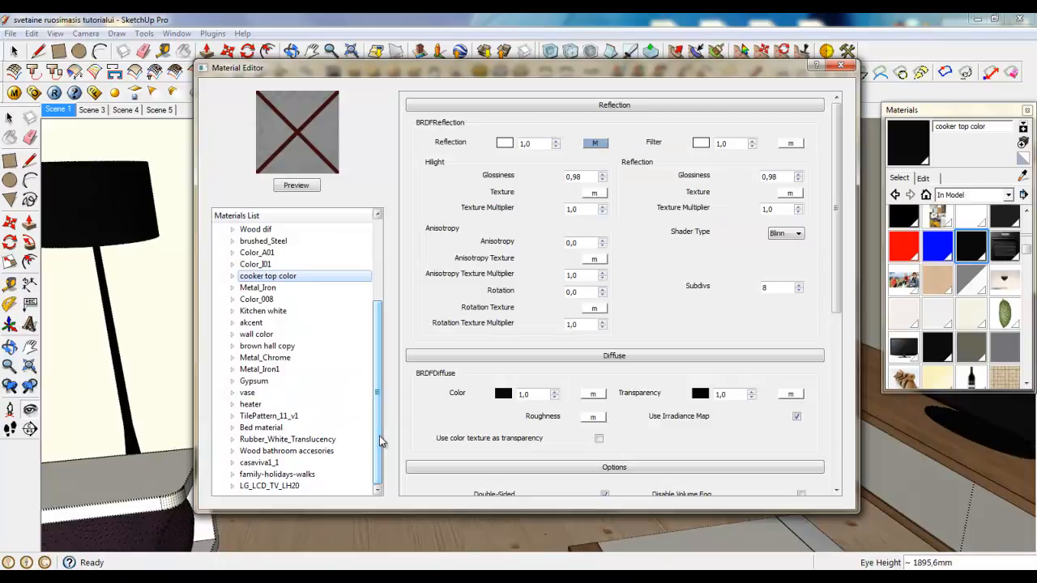
click(285, 416)
right_click(286, 416)
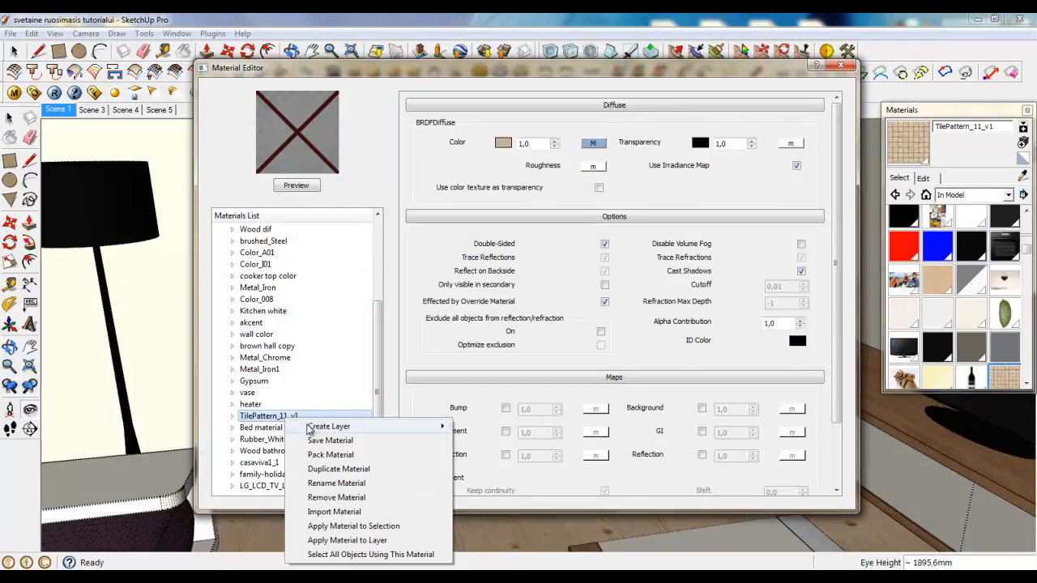
mouse_move(340, 428)
click(504, 442)
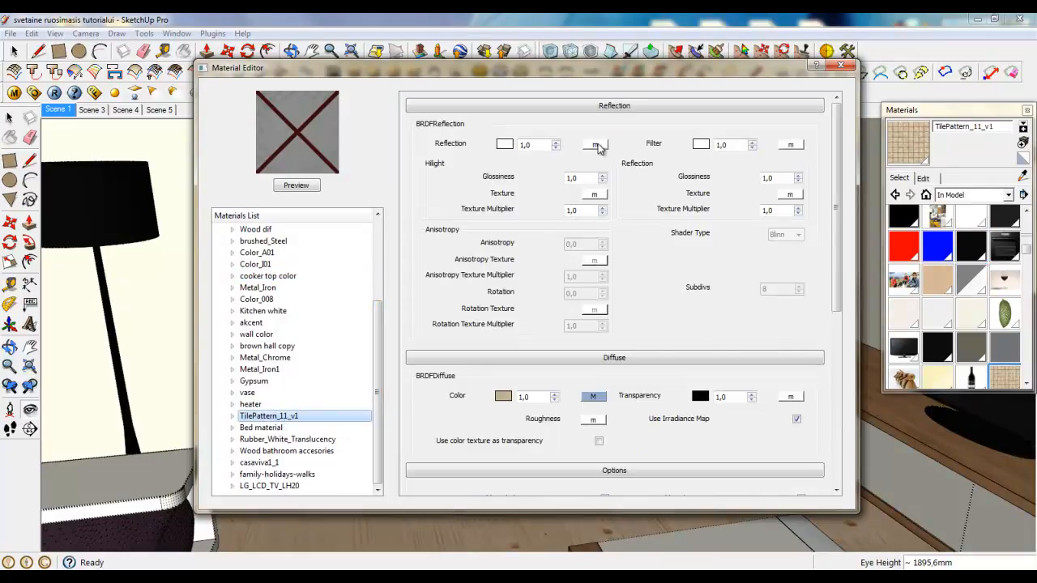
Step: Assign a TexFresnel map to the tile material's reflection and set its hilight and reflection glossiness to 0,85
click(596, 145)
click(319, 233)
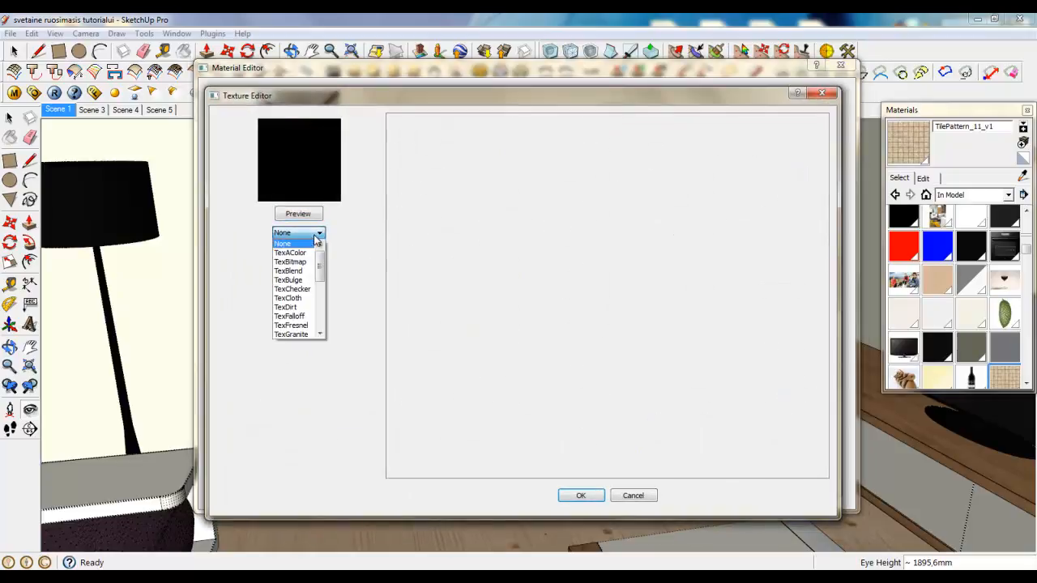
click(299, 325)
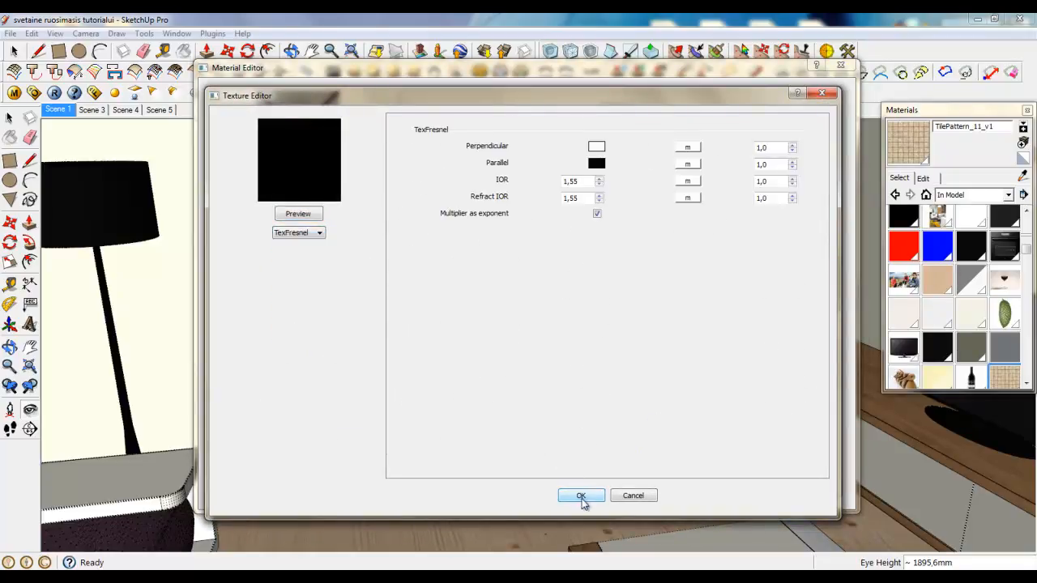
click(580, 496)
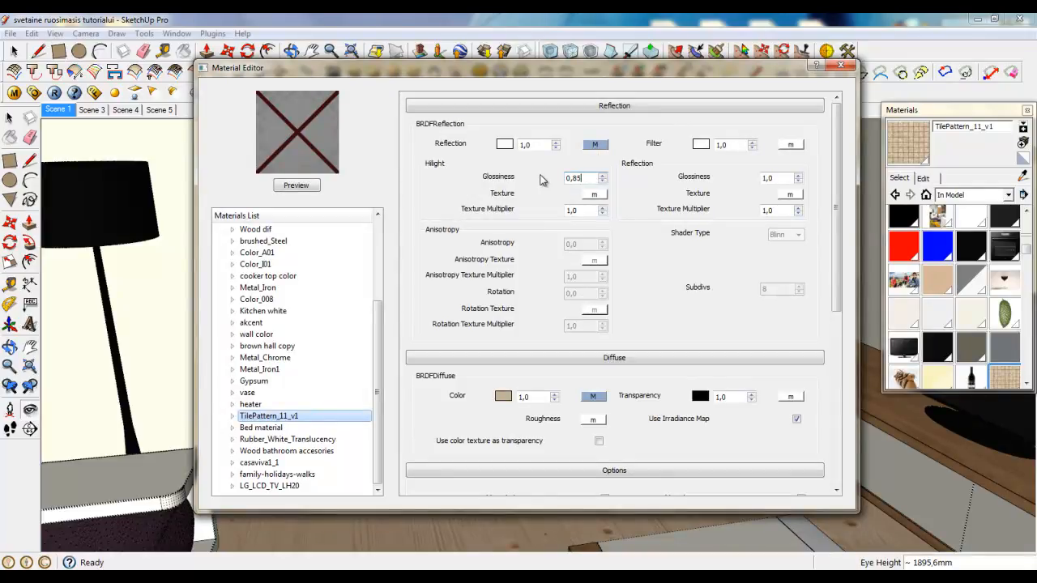
drag(791, 180, 749, 179)
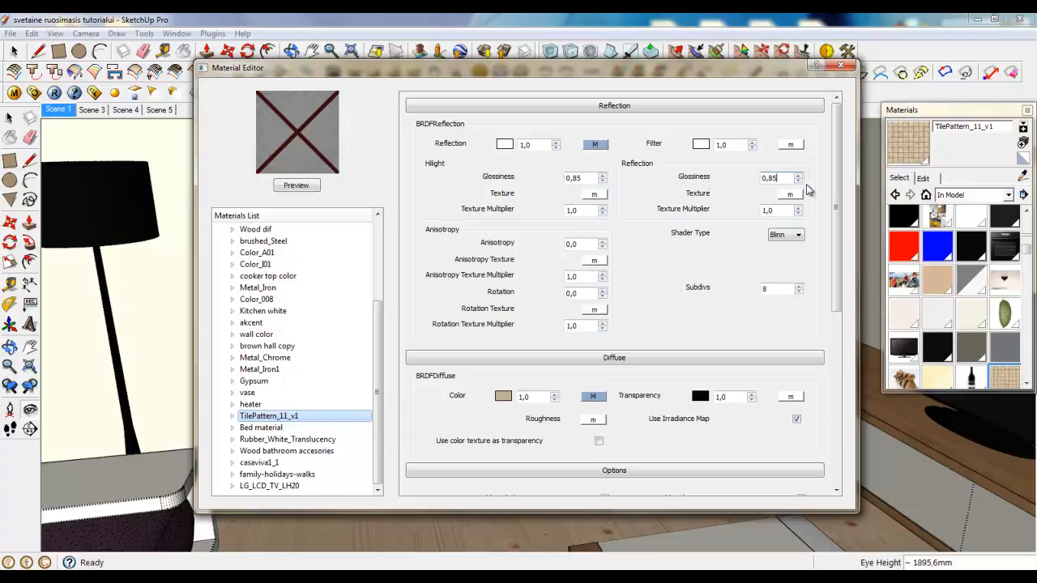
click(791, 235)
click(782, 255)
Step: Enable the tile material's bump at 0,2 with a TexBitmap map using the TilePattern_11_v1B image, and close the material editor
drag(835, 227, 841, 421)
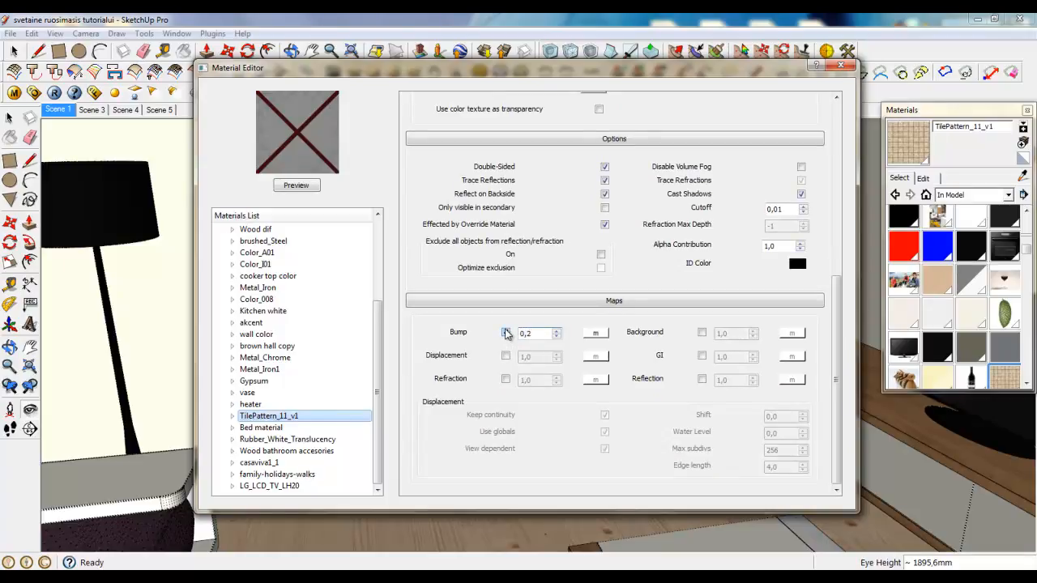
click(594, 334)
click(293, 234)
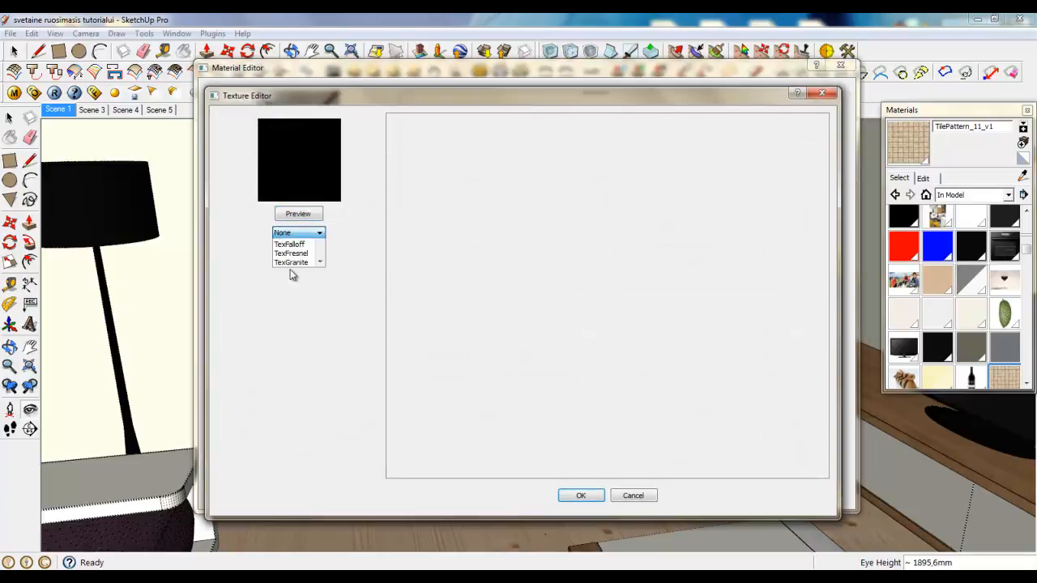
click(292, 261)
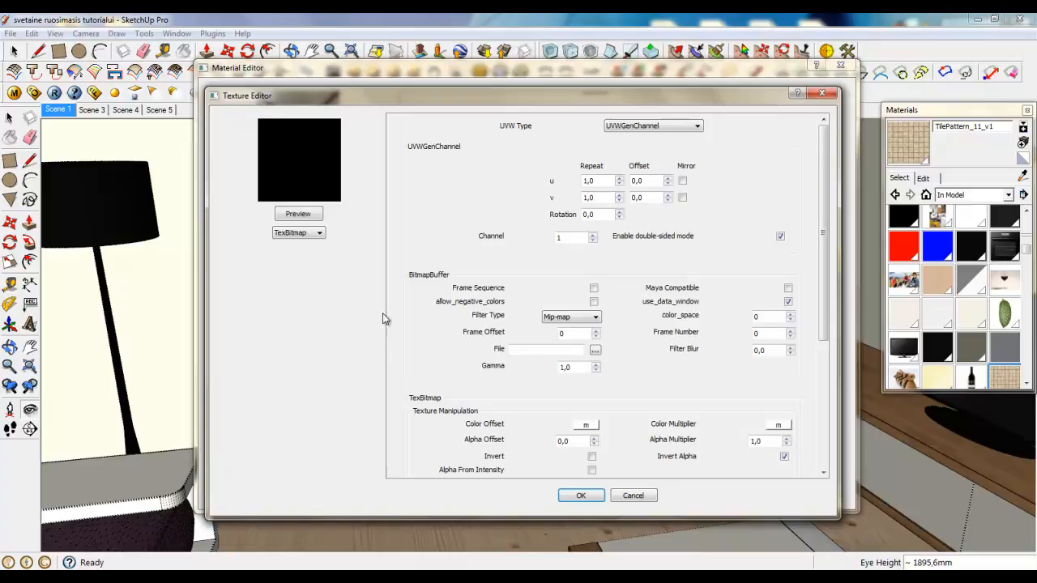
click(594, 350)
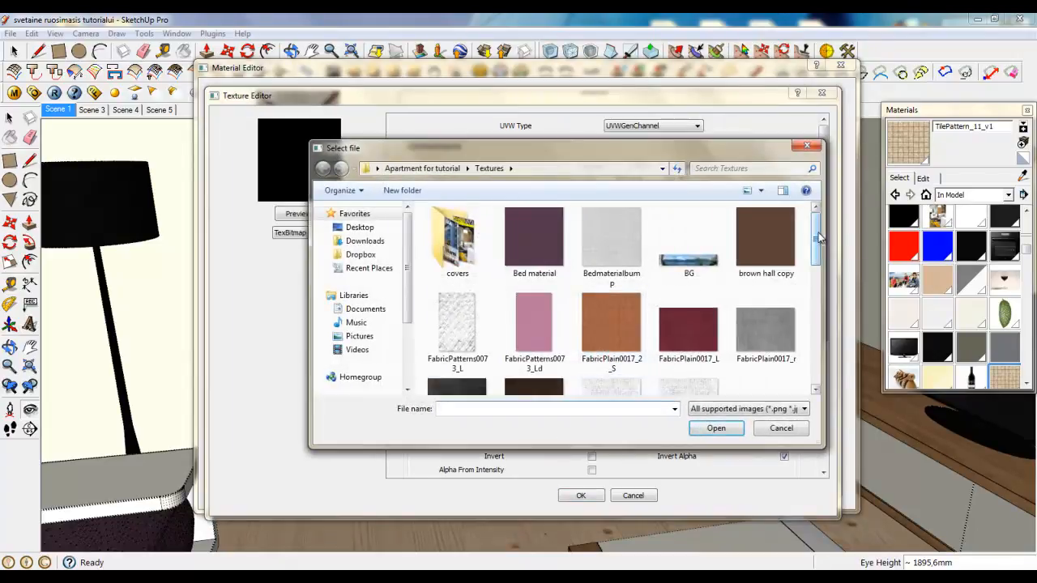
drag(817, 237, 816, 358)
click(523, 254)
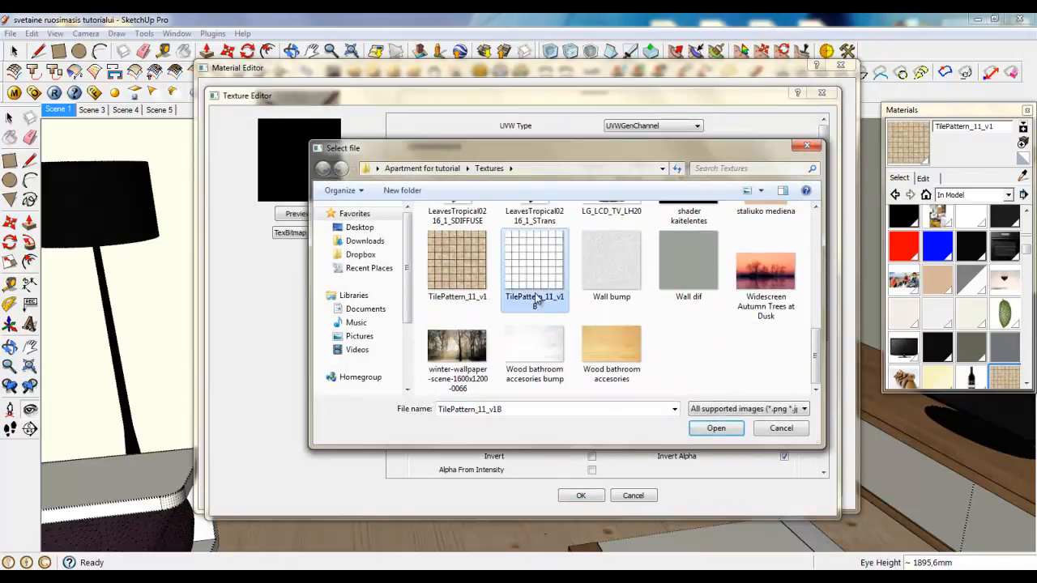
click(715, 428)
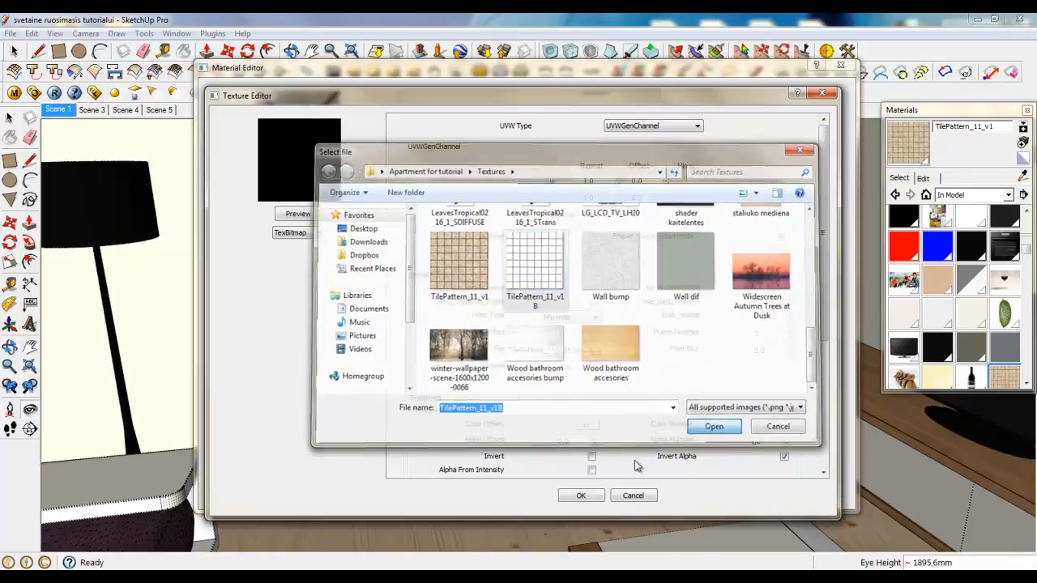
click(591, 497)
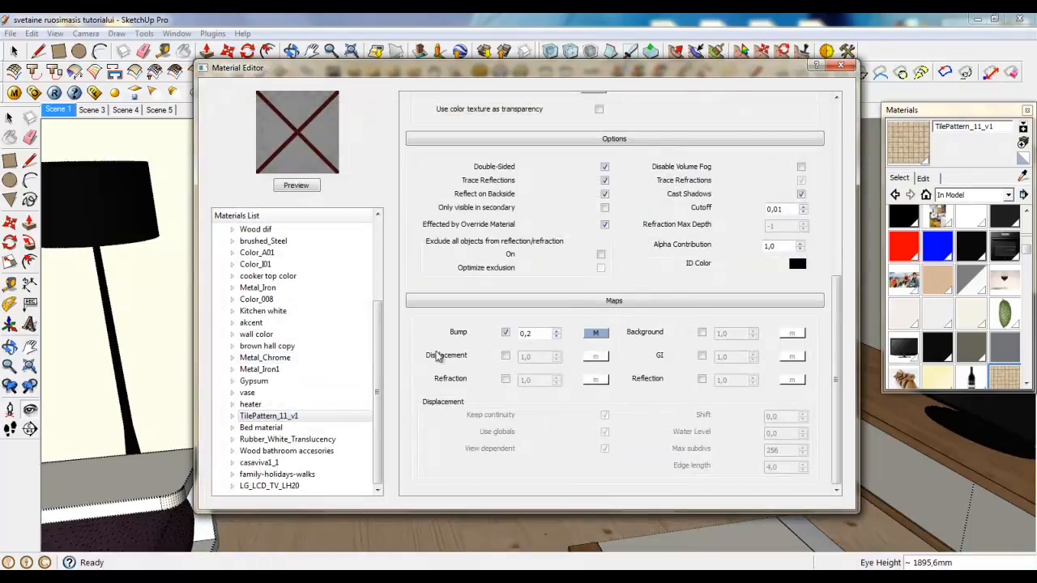
click(843, 66)
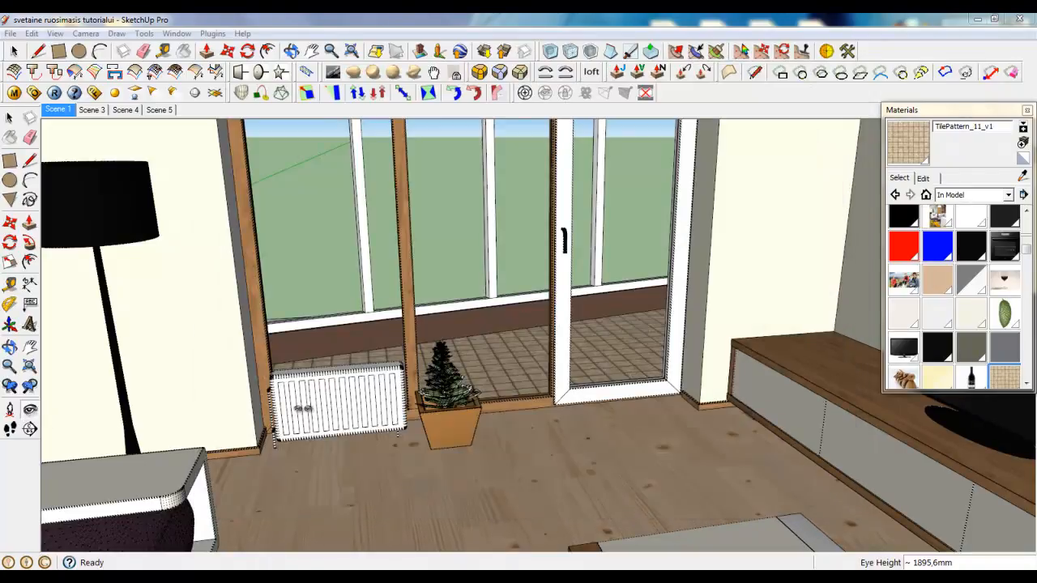
Step: Look around the room from the floor lamp and sofa to the coffee table and TV cabinet to examine their materials
drag(303, 408, 105, 364)
shift+middle_drag(402, 225, 507, 291)
scroll(485, 208, up, 3)
scroll(513, 300, up, 2)
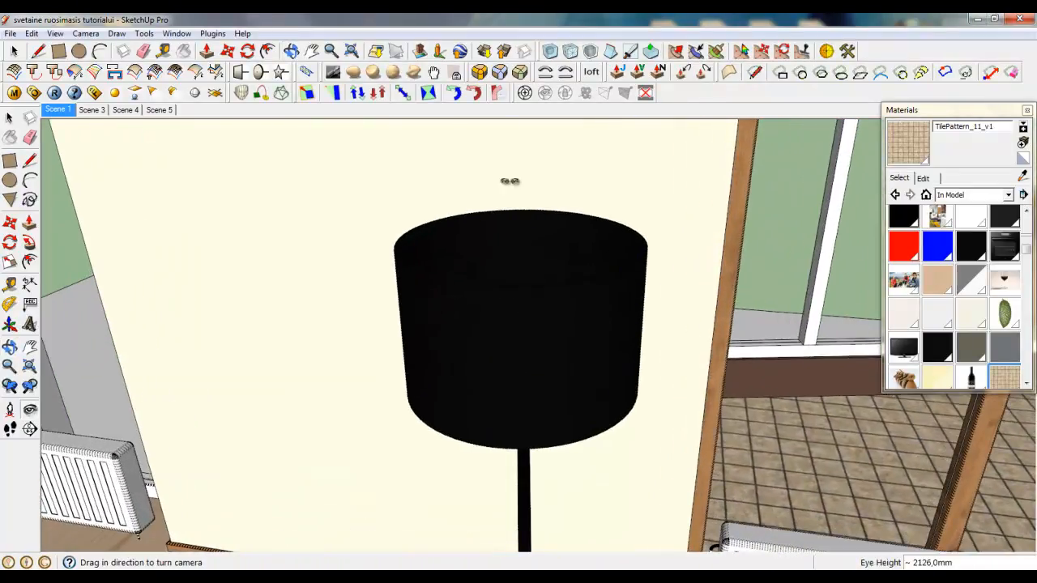
scroll(510, 180, down, 4)
middle_drag(514, 486, 509, 431)
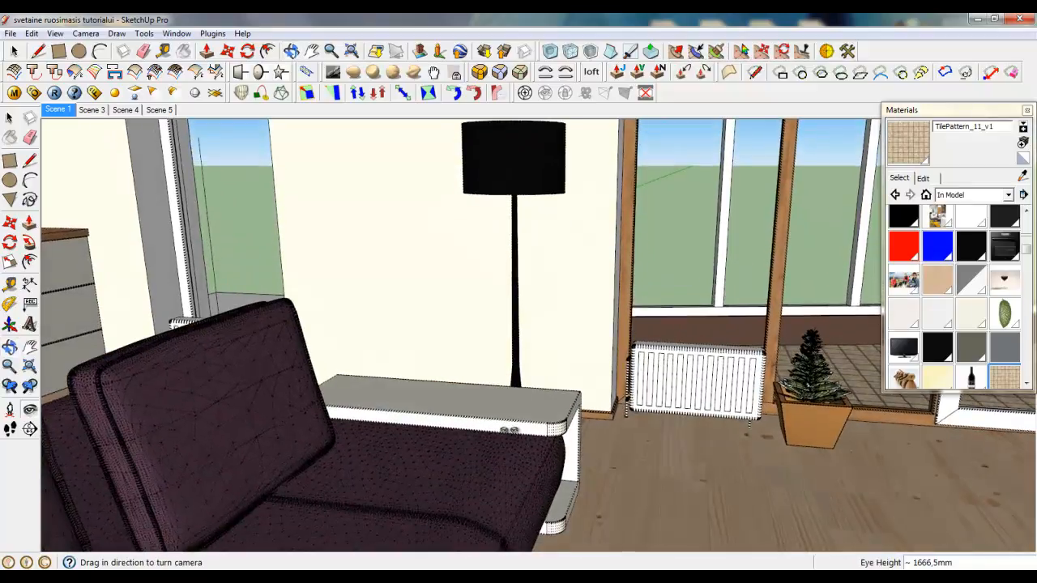
drag(509, 431, 826, 429)
drag(632, 414, 748, 498)
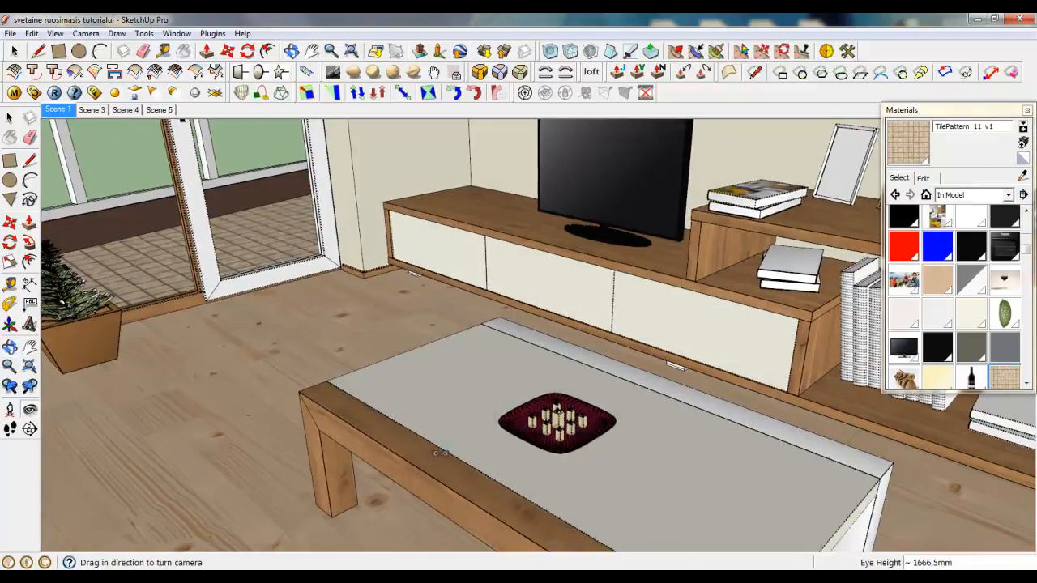
drag(444, 453, 576, 415)
drag(517, 426, 719, 503)
Step: Open the group of the TV cabinet's front foot at the open shelf end for editing
scroll(700, 416, up, 4)
scroll(656, 313, up, 5)
middle_drag(570, 312, 366, 283)
scroll(547, 413, up, 2)
scroll(520, 401, up, 1)
click(15, 52)
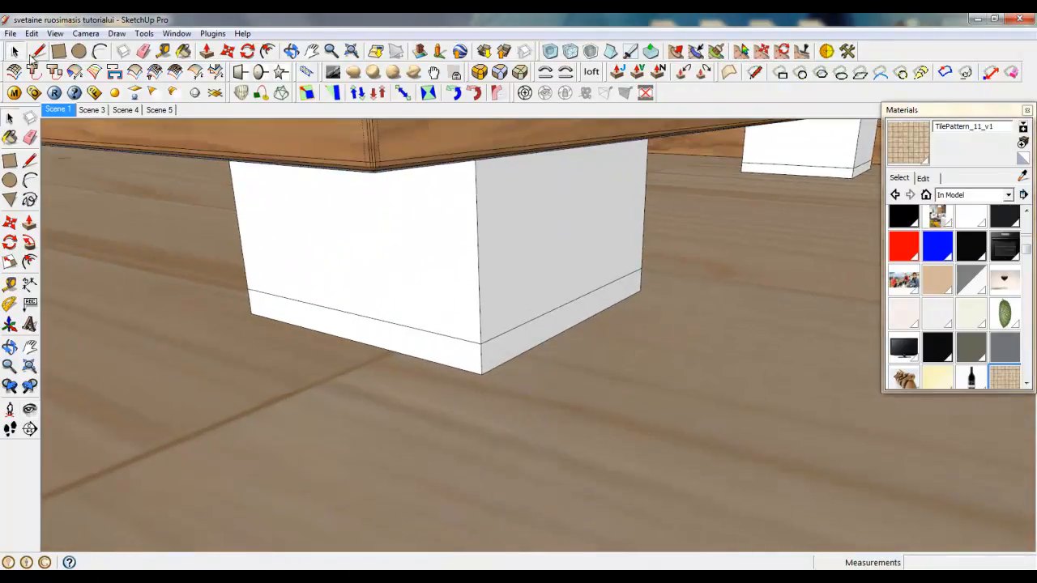
scroll(518, 394, down, 3)
scroll(506, 384, up, 5)
middle_drag(470, 369, 417, 366)
scroll(532, 460, down, 2)
middle_drag(571, 476, 547, 458)
scroll(532, 460, up, 3)
triple_click(517, 341)
scroll(552, 481, down, 2)
scroll(548, 463, down, 2)
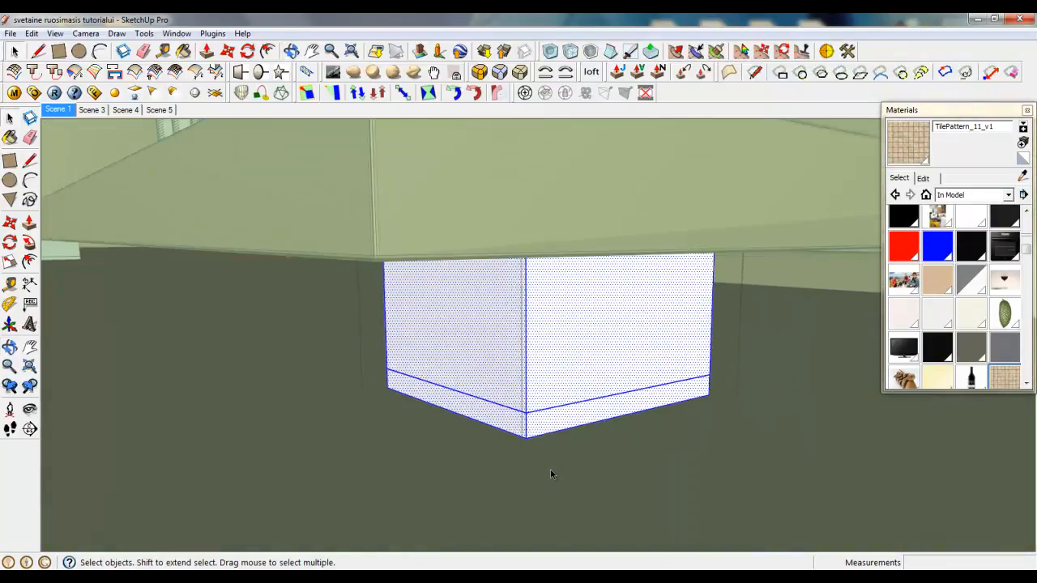
scroll(543, 468, up, 2)
scroll(515, 433, up, 2)
click(512, 380)
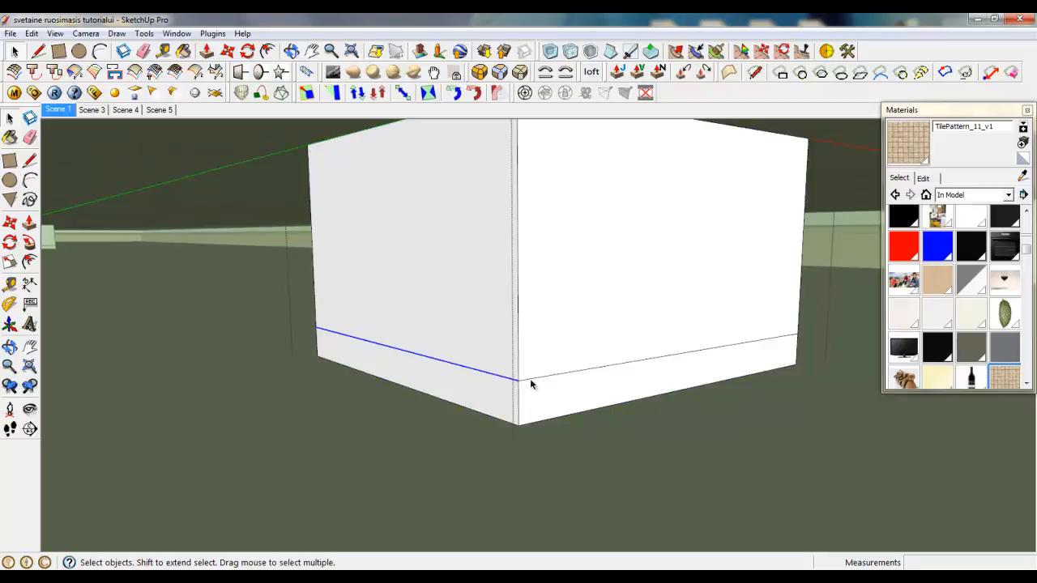
click(529, 379)
Step: Paint the upper side faces of the cabinet foot with the Metal_Iron material
scroll(560, 428, down, 3)
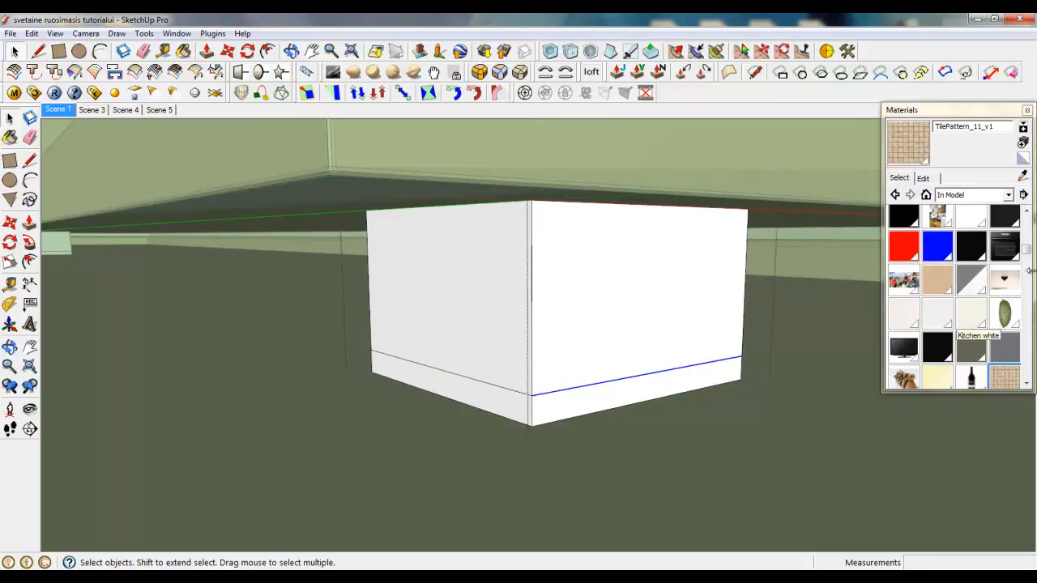
mouse_move(1027, 251)
mouse_down()
mouse_move(1017, 234)
mouse_move(1026, 252)
mouse_up()
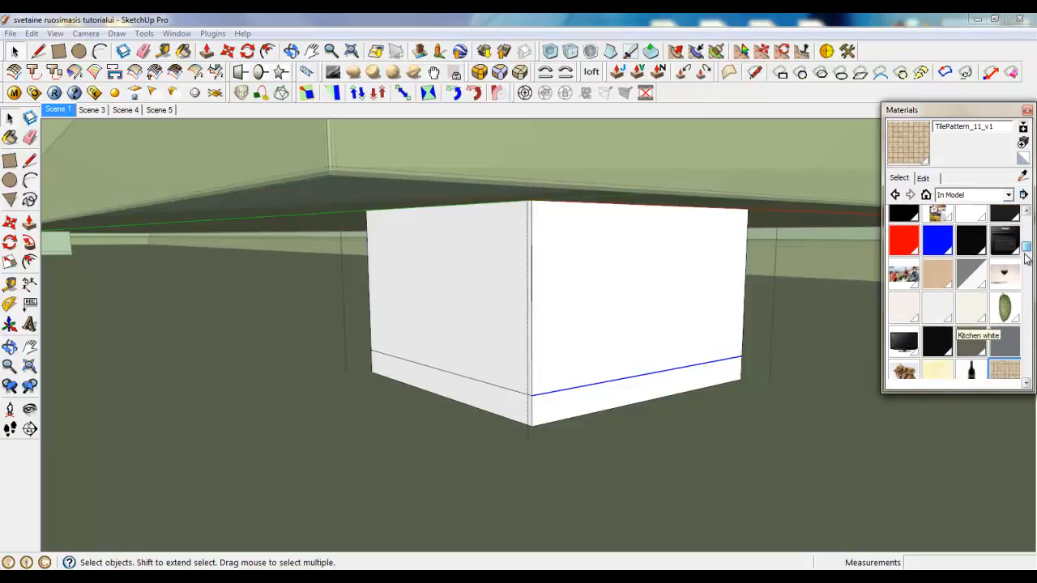
click(662, 331)
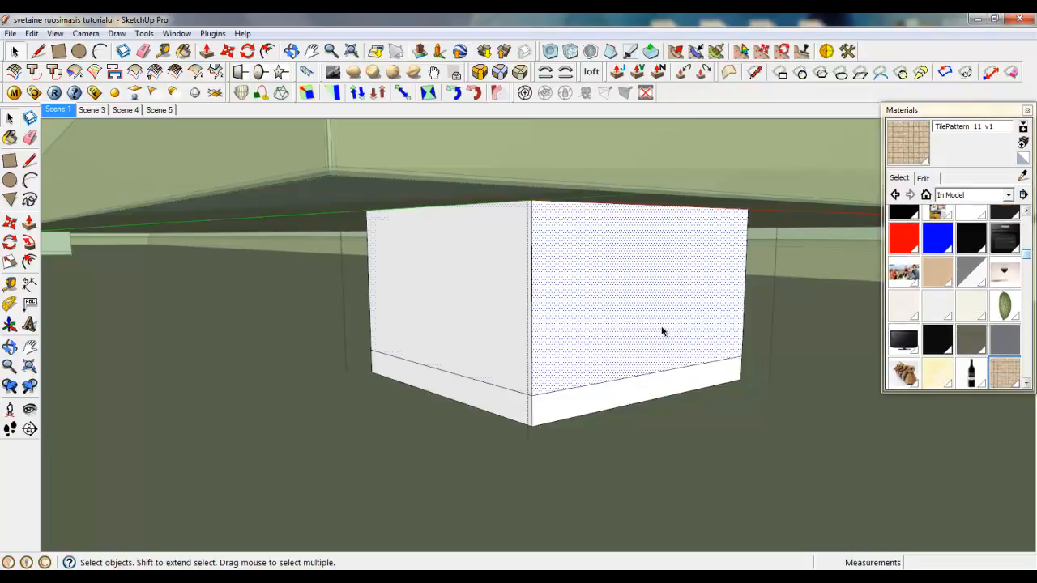
click(1015, 348)
click(718, 327)
click(495, 314)
mouse_move(496, 314)
middle_down()
mouse_move(567, 344)
mouse_move(377, 324)
middle_up()
click(311, 343)
mouse_move(311, 344)
middle_down()
mouse_move(794, 394)
mouse_move(207, 387)
mouse_move(637, 435)
mouse_move(470, 426)
mouse_move(485, 385)
middle_up()
click(479, 384)
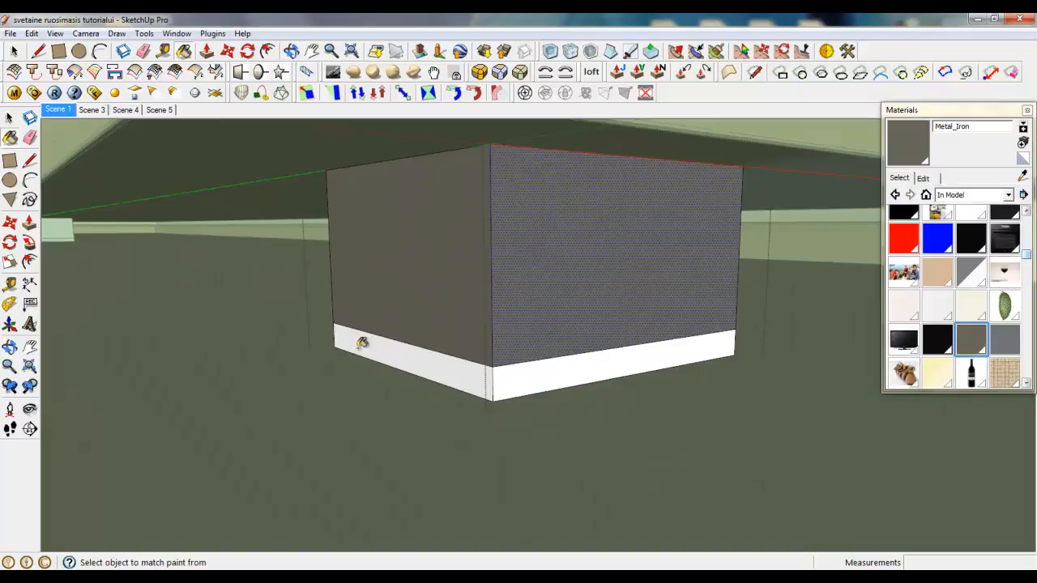
Step: Paint the narrow base strip around the cabinet foot with the Color_008 material and close the foot's group
scroll(507, 349, up, 2)
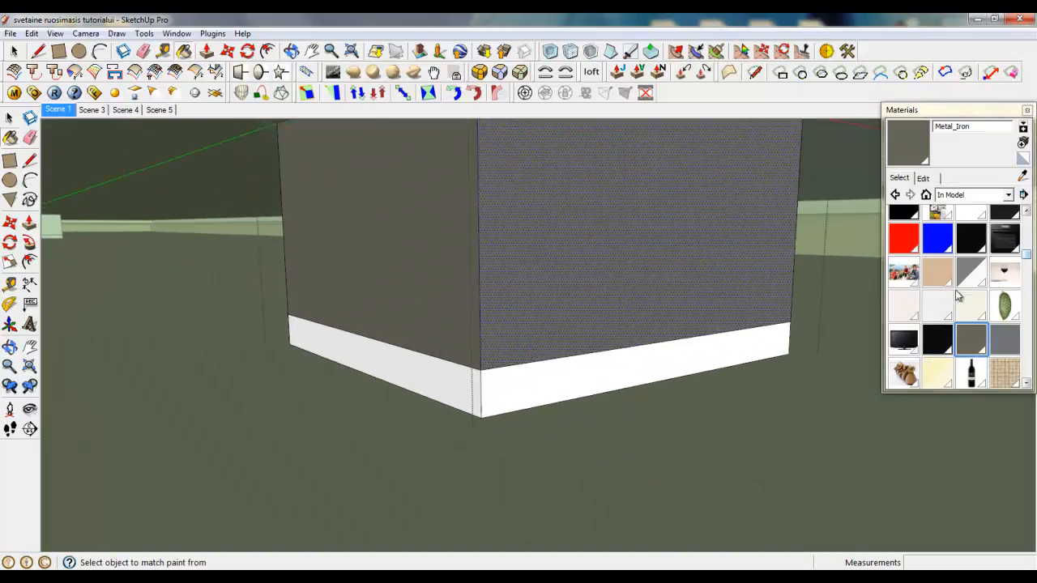
drag(1028, 253, 1029, 217)
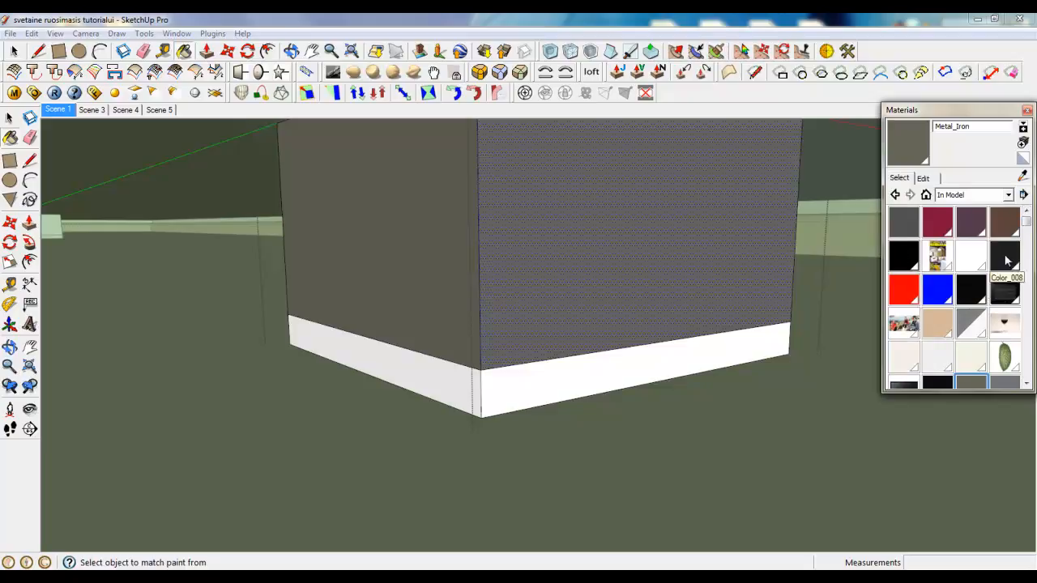
click(1006, 256)
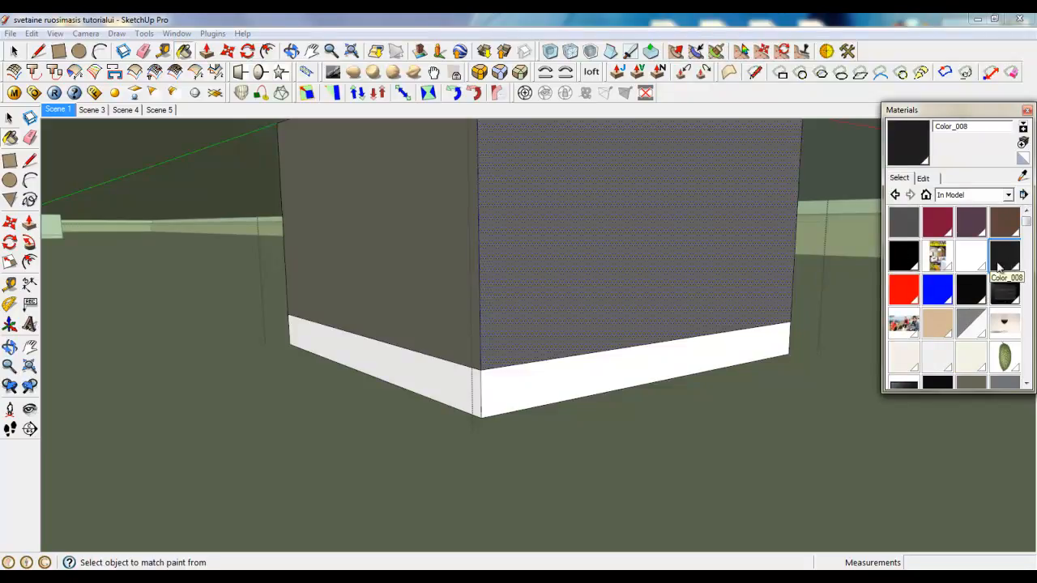
click(680, 351)
click(428, 366)
mouse_move(428, 365)
middle_down()
mouse_move(580, 394)
mouse_move(326, 424)
mouse_move(333, 375)
mouse_move(518, 370)
mouse_move(397, 361)
mouse_move(384, 380)
mouse_move(829, 364)
mouse_move(424, 377)
mouse_move(606, 407)
mouse_move(184, 430)
middle_up()
click(423, 377)
scroll(669, 392, down, 3)
right_click(818, 395)
click(837, 407)
scroll(834, 399, down, 2)
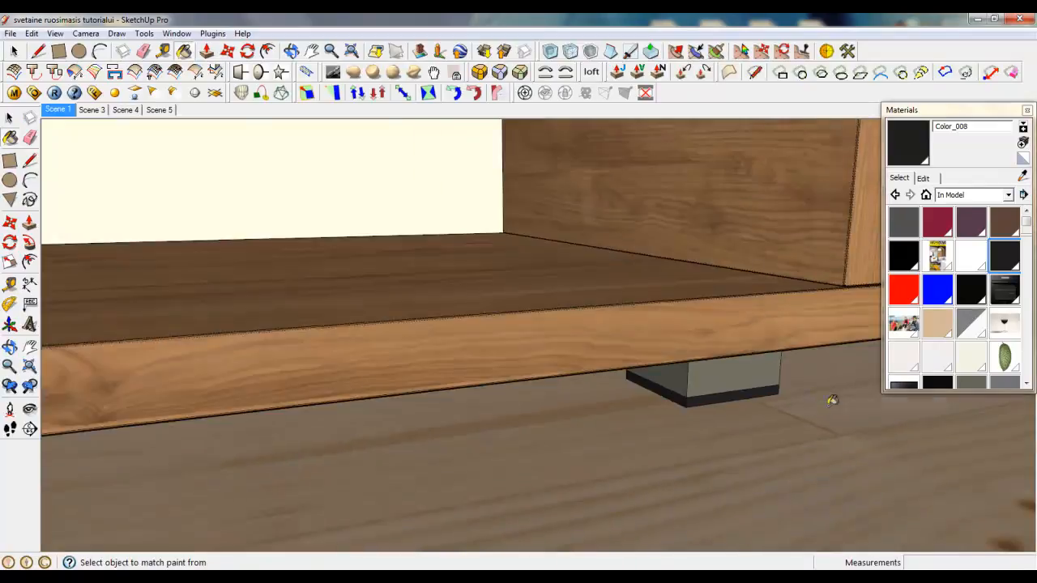
Step: Open the balcony door's nested groups, select the thin strip around the glass and paint it with the Color_008 material
middle_drag(833, 398, 574, 458)
scroll(704, 421, down, 4)
scroll(574, 458, down, 3)
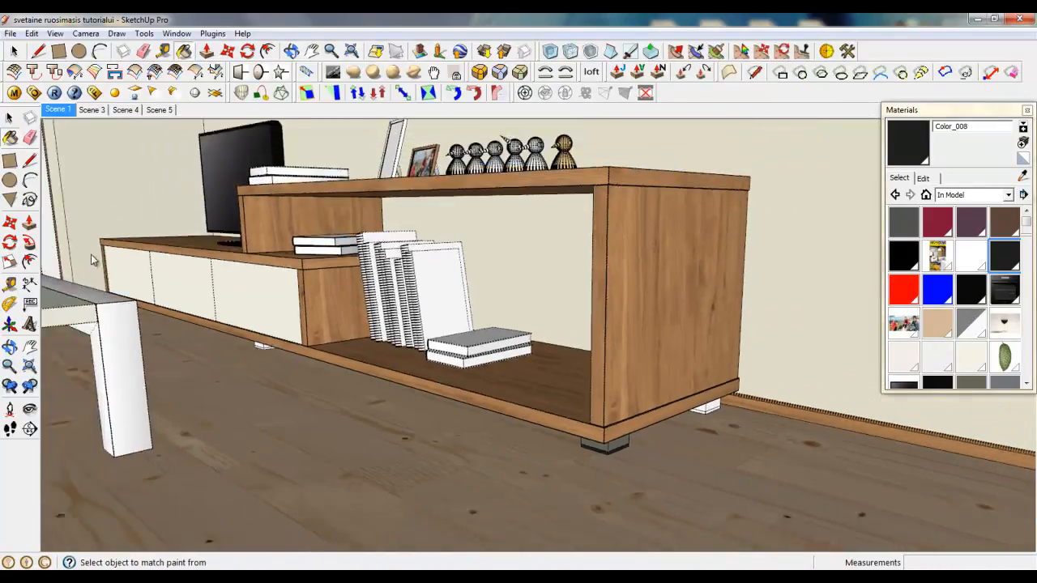
scroll(92, 260, up, 4)
middle_drag(92, 260, 185, 326)
scroll(101, 348, up, 6)
click(14, 50)
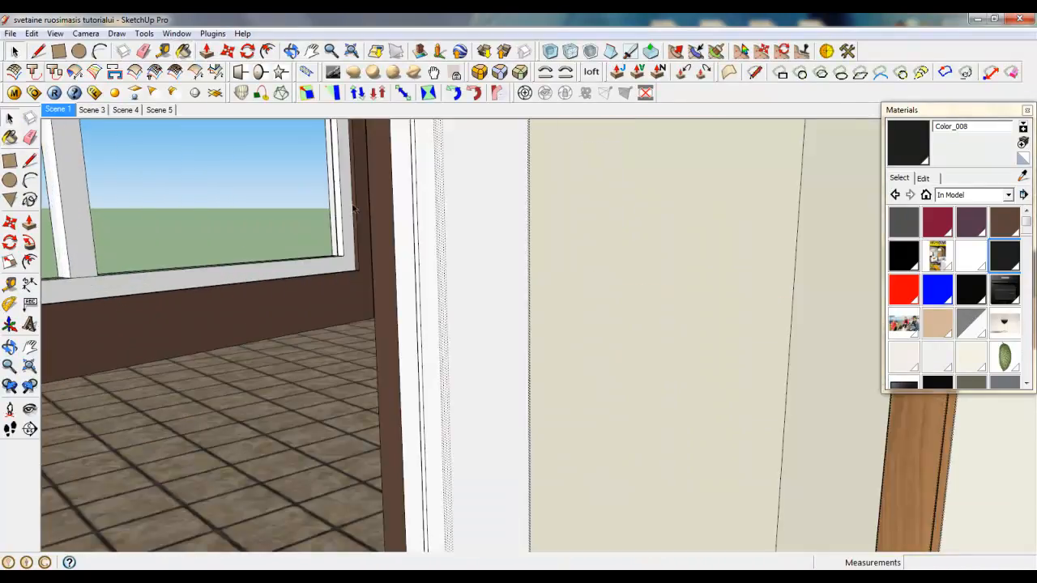
scroll(489, 498, up, 5)
scroll(473, 523, down, 3)
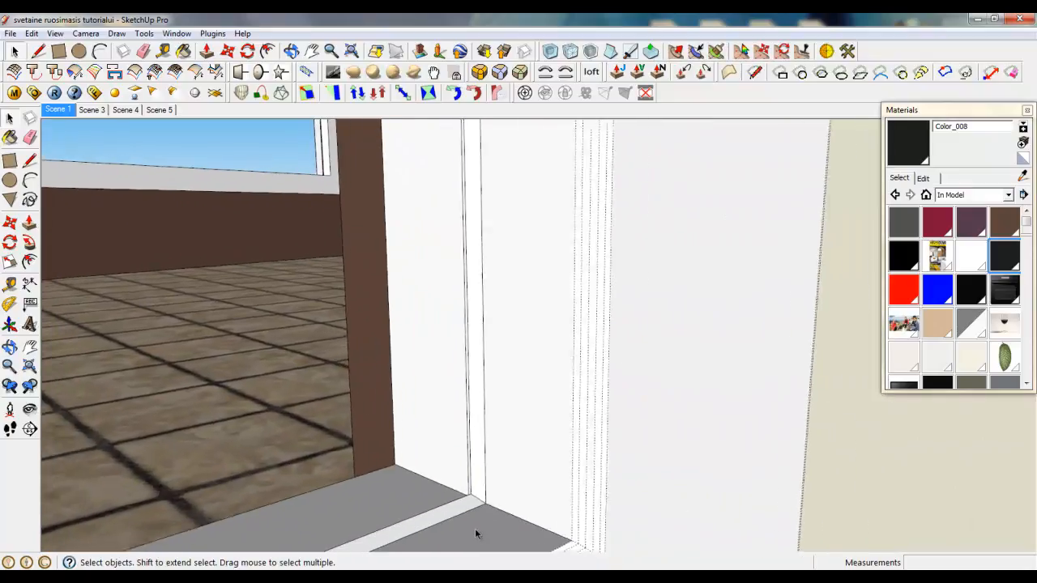
scroll(475, 528, up, 2)
double_click(467, 491)
triple_click(468, 491)
middle_drag(467, 492, 705, 474)
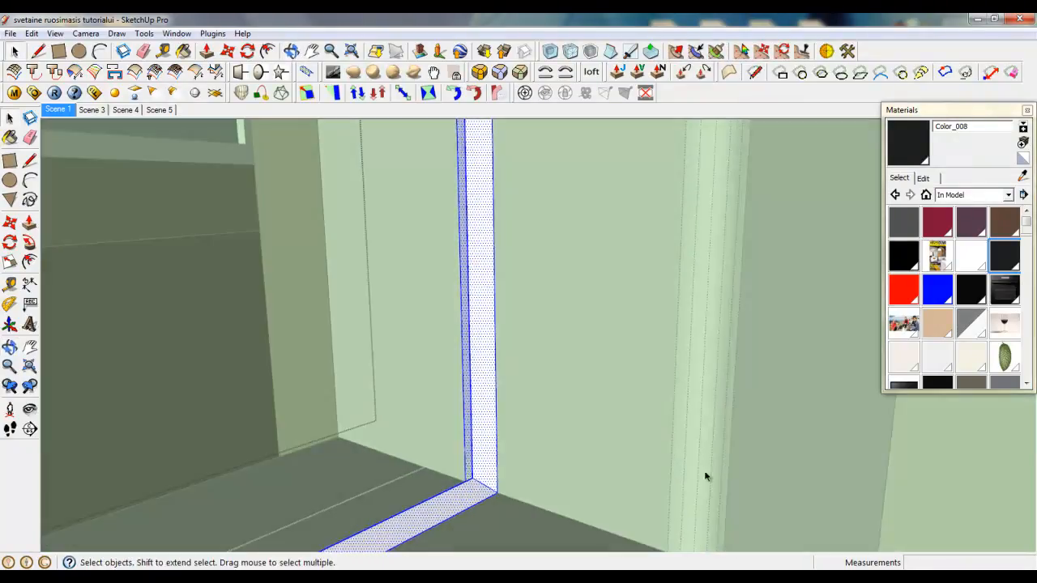
click(1001, 259)
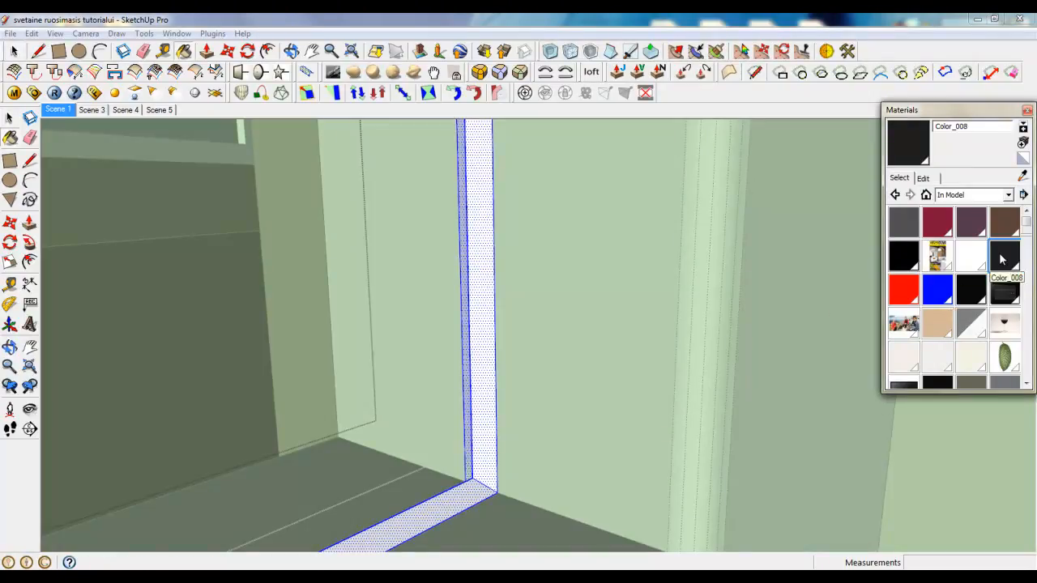
click(488, 382)
mouse_move(488, 383)
middle_down()
mouse_move(518, 456)
mouse_move(511, 395)
middle_up()
scroll(549, 323, down, 7)
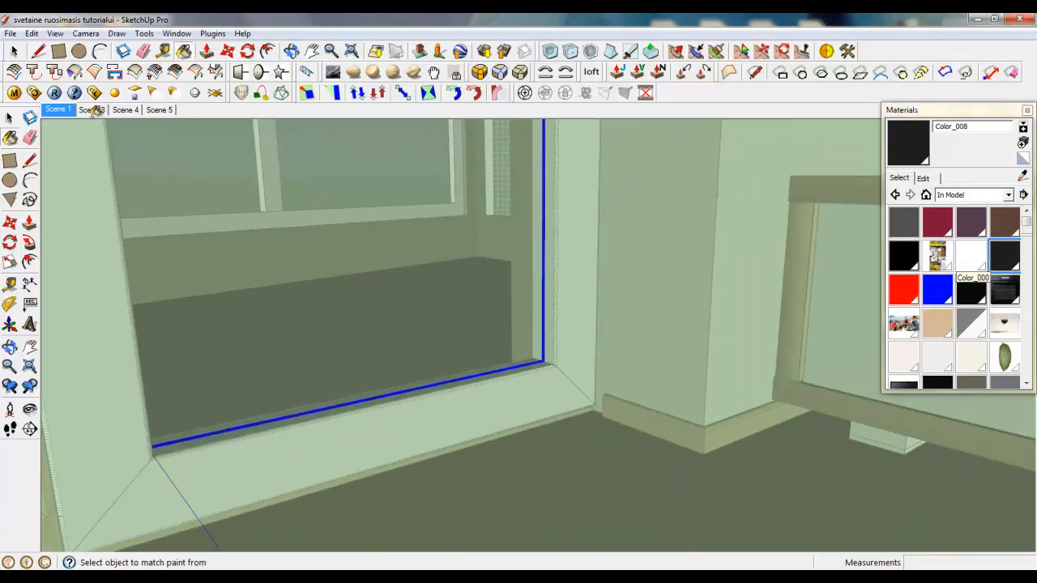
Step: Return to the Scene 1 view and close the balcony door's nested groups
click(58, 109)
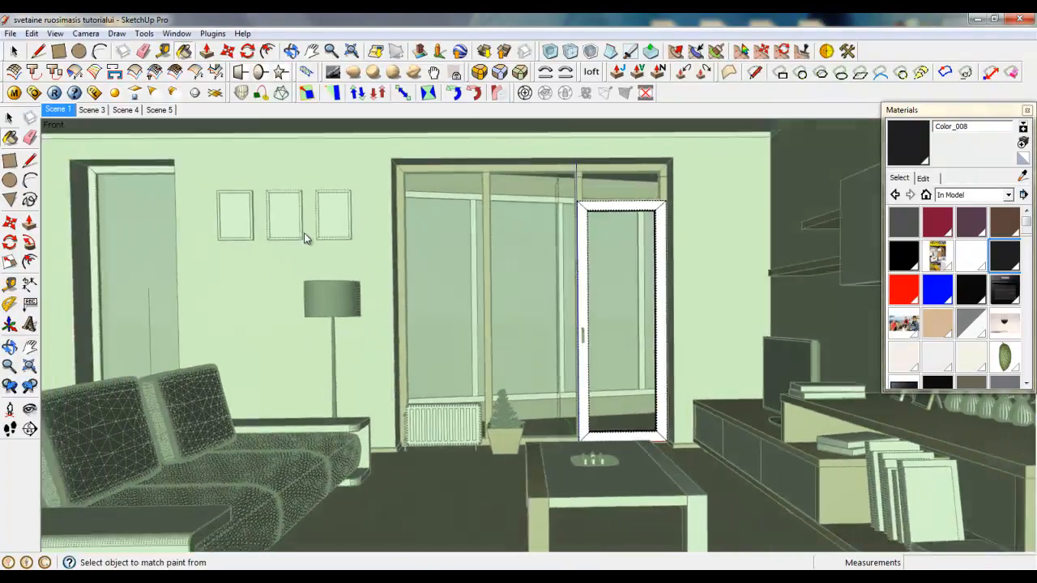
right_click(316, 234)
click(336, 239)
right_click(387, 193)
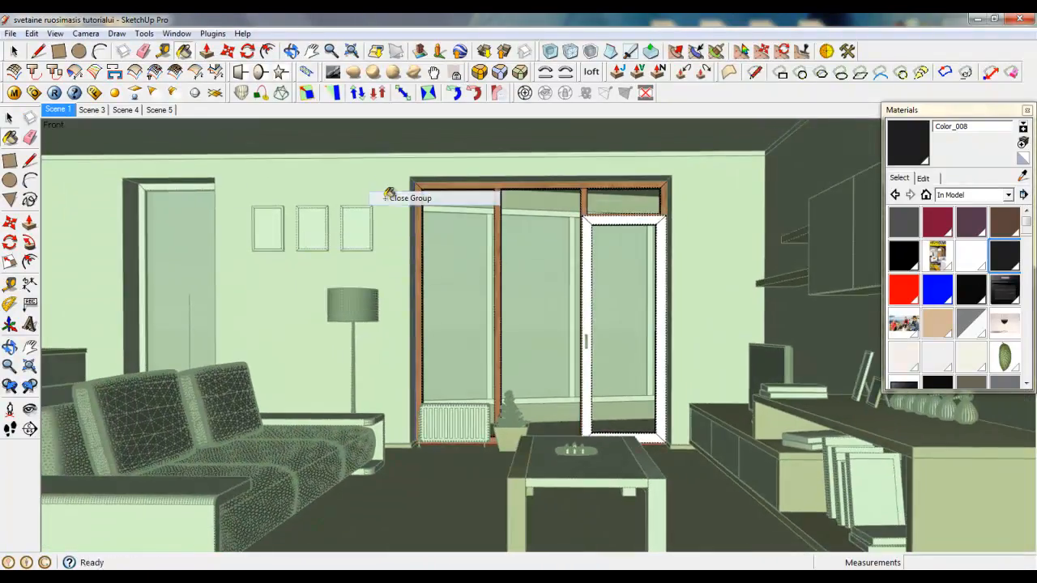
click(409, 199)
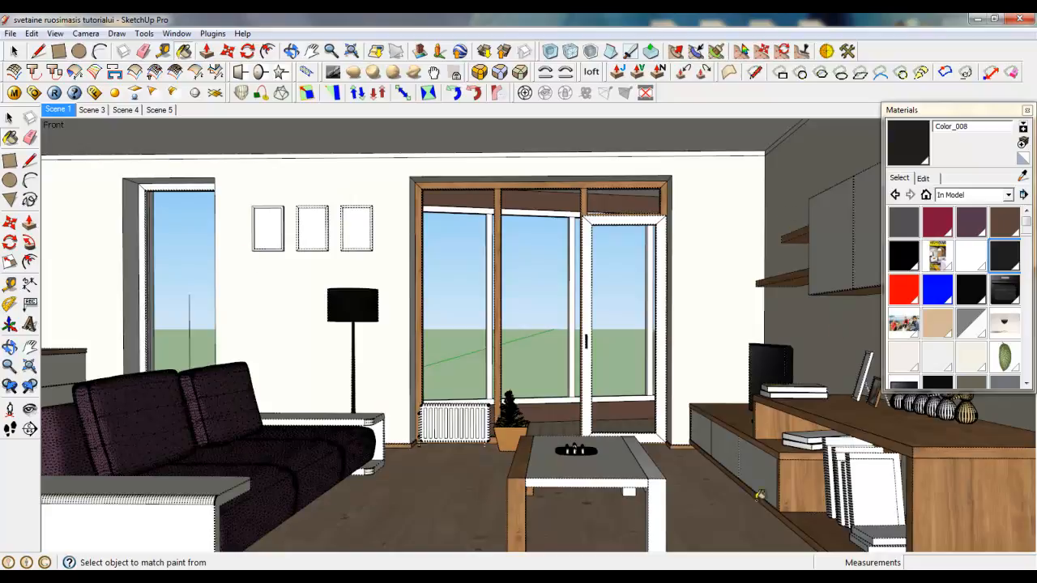